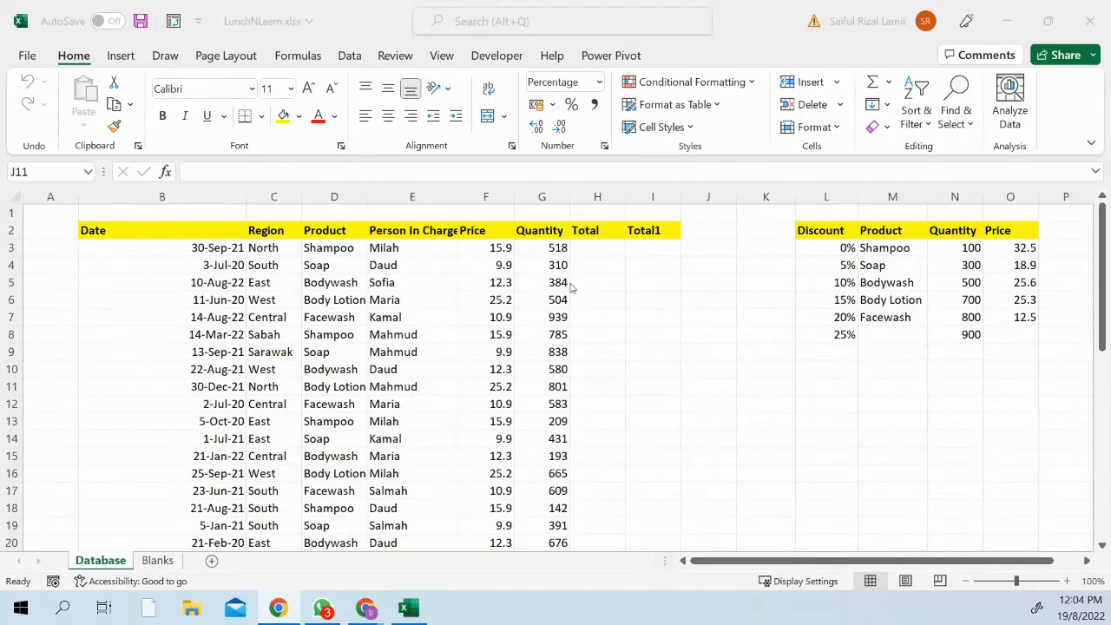
# Enter the formula =F3*G3 in H3 to calculate the first Total from price and quantity.
pyautogui.click(598, 250)
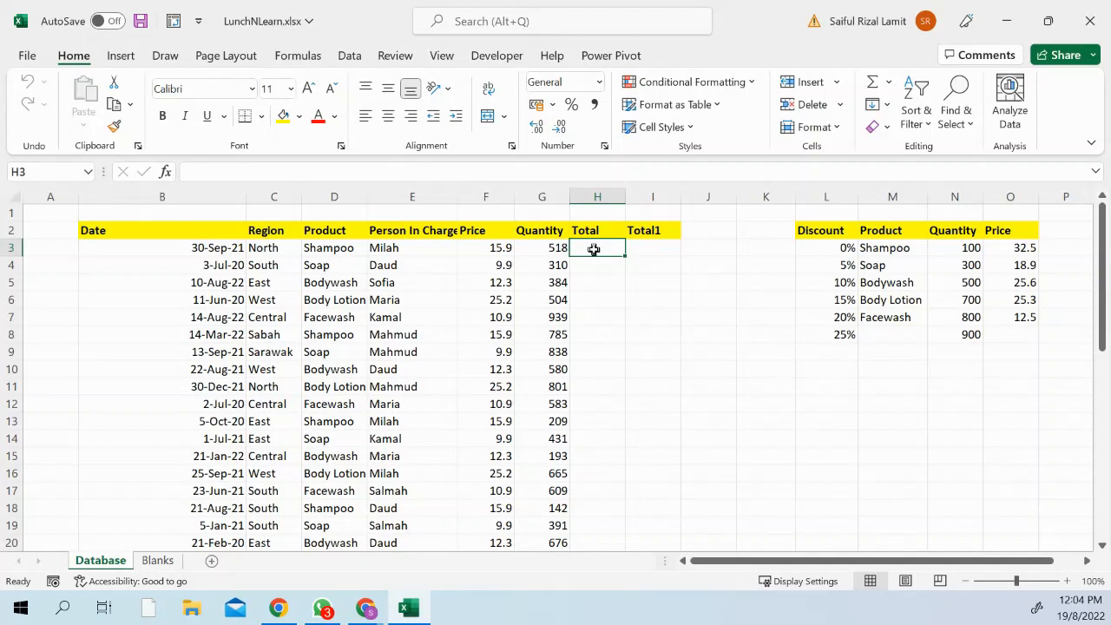
pyautogui.write('=')
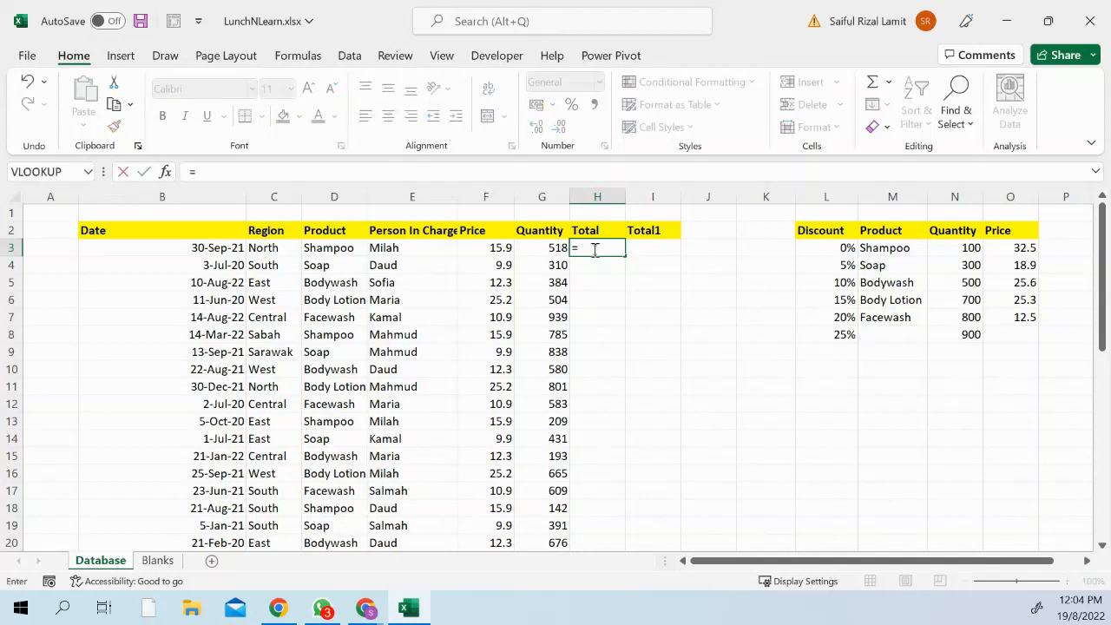
pyautogui.click(488, 248)
pyautogui.write('*')
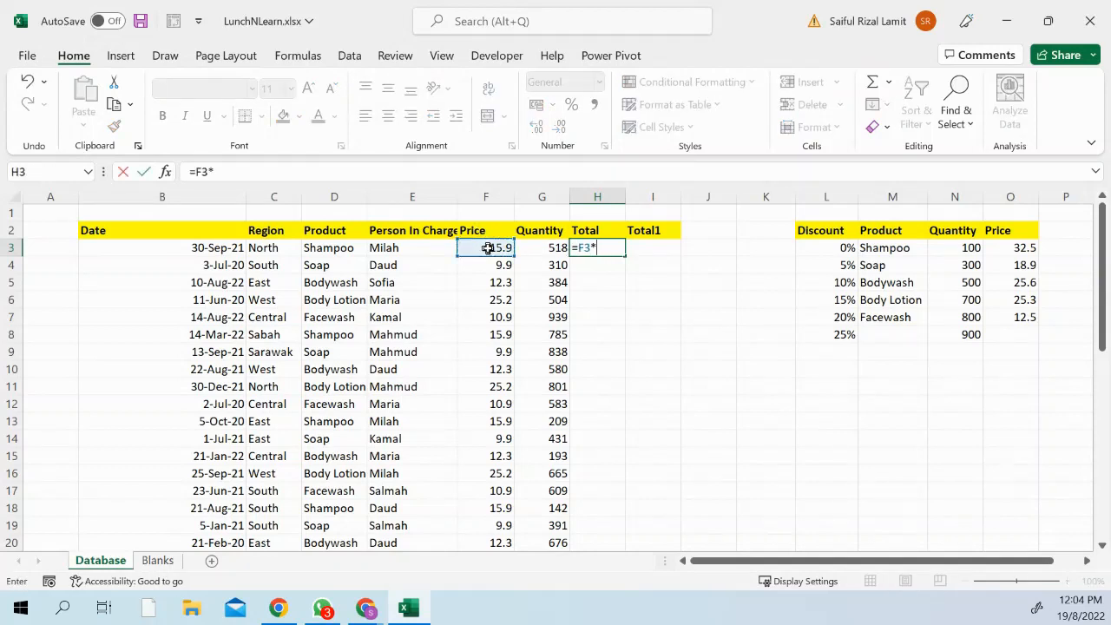
pyautogui.press('Left')
pyautogui.press('Return')
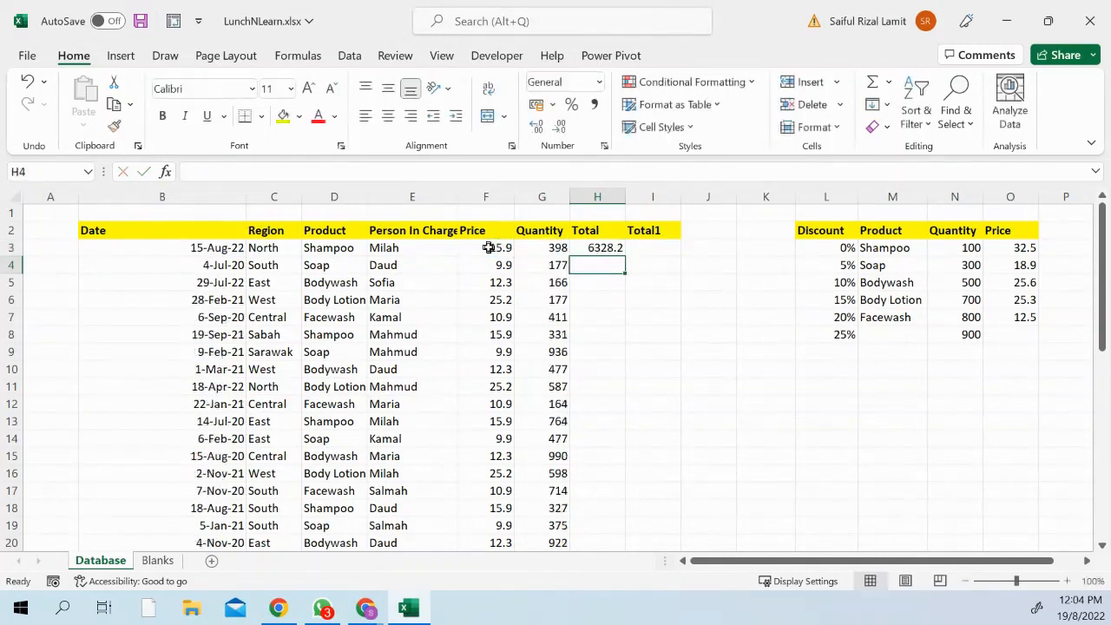
# Check the formula in H3 and fill it down the whole Total column.
pyautogui.click(598, 248)
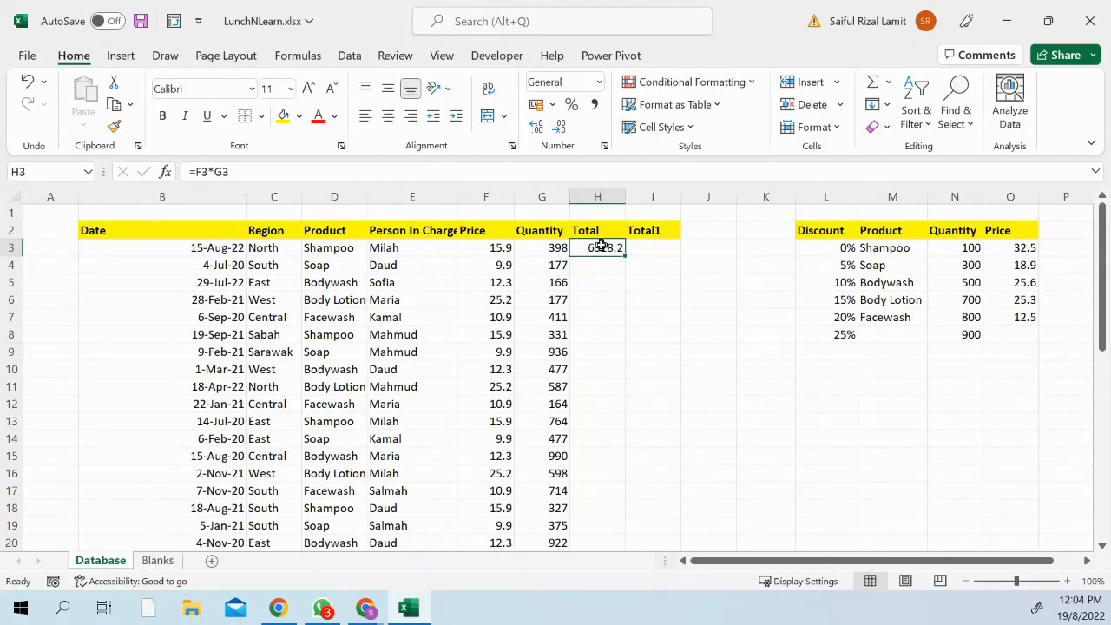
pyautogui.doubleClick(600, 247)
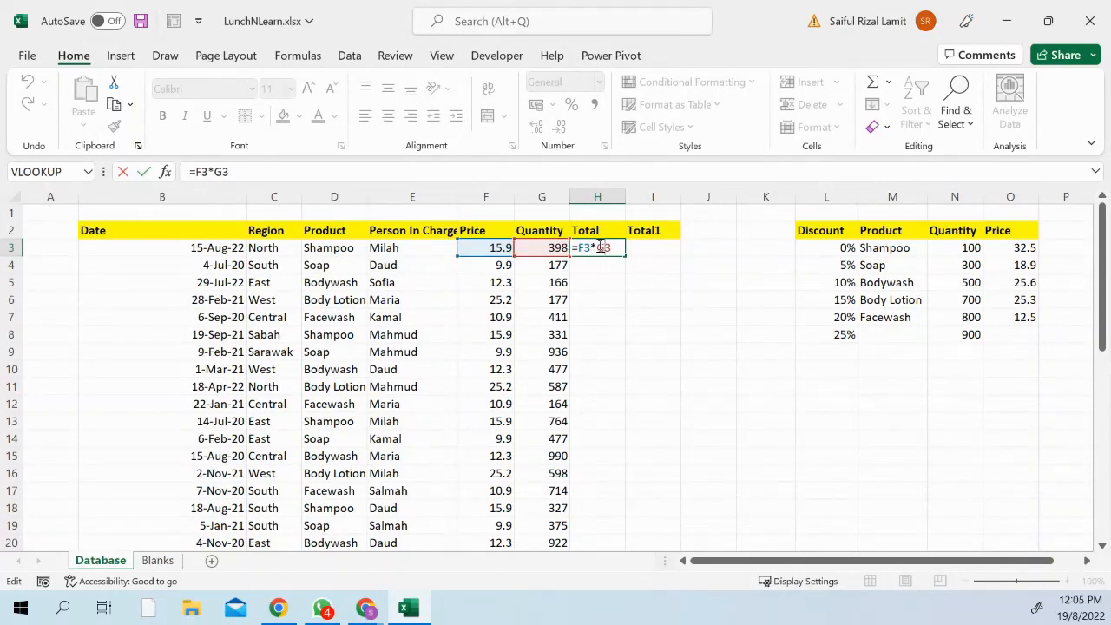
pyautogui.press('Return')
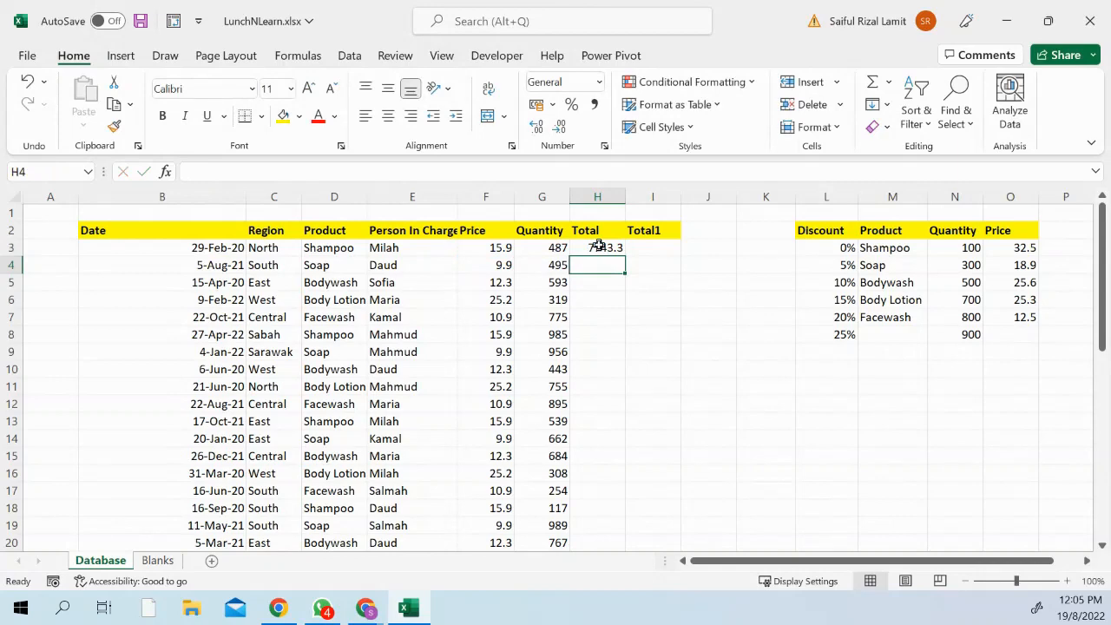
pyautogui.click(599, 246)
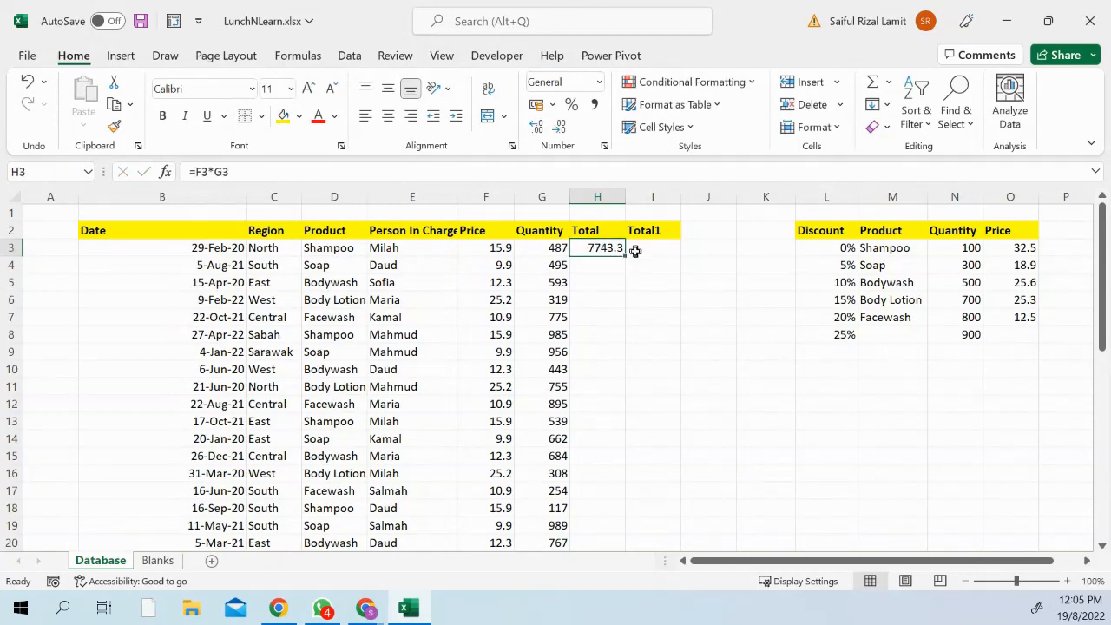
pyautogui.doubleClick(625, 258)
# Enter =PRODUCT(F3:G3) in I3 and fill it down the Total1 column.
pyautogui.click(642, 247)
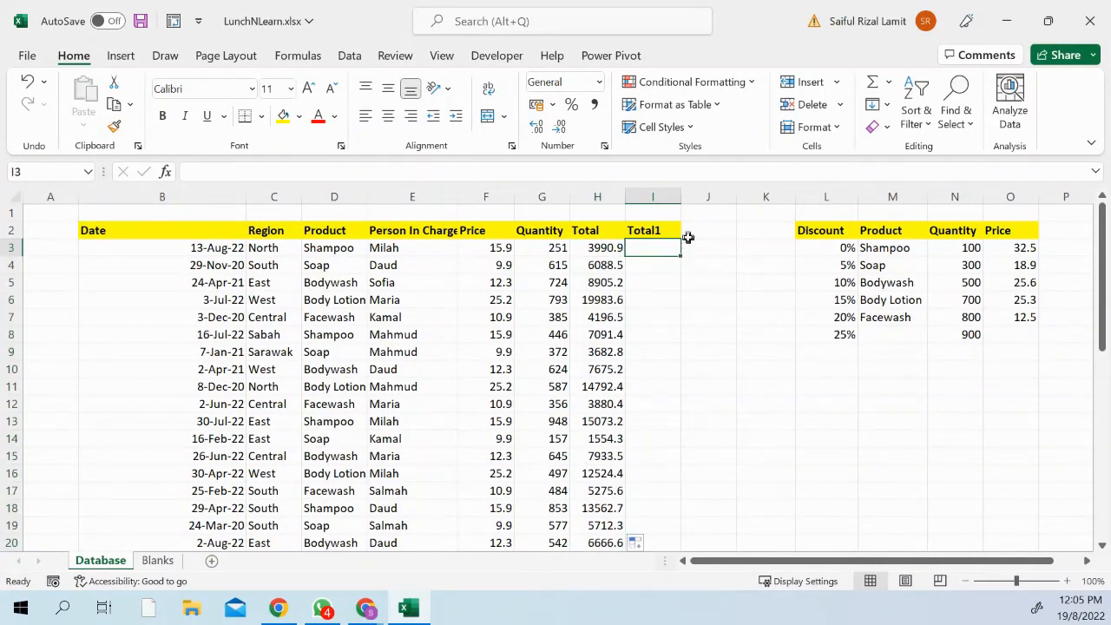
pyautogui.write('=proid')
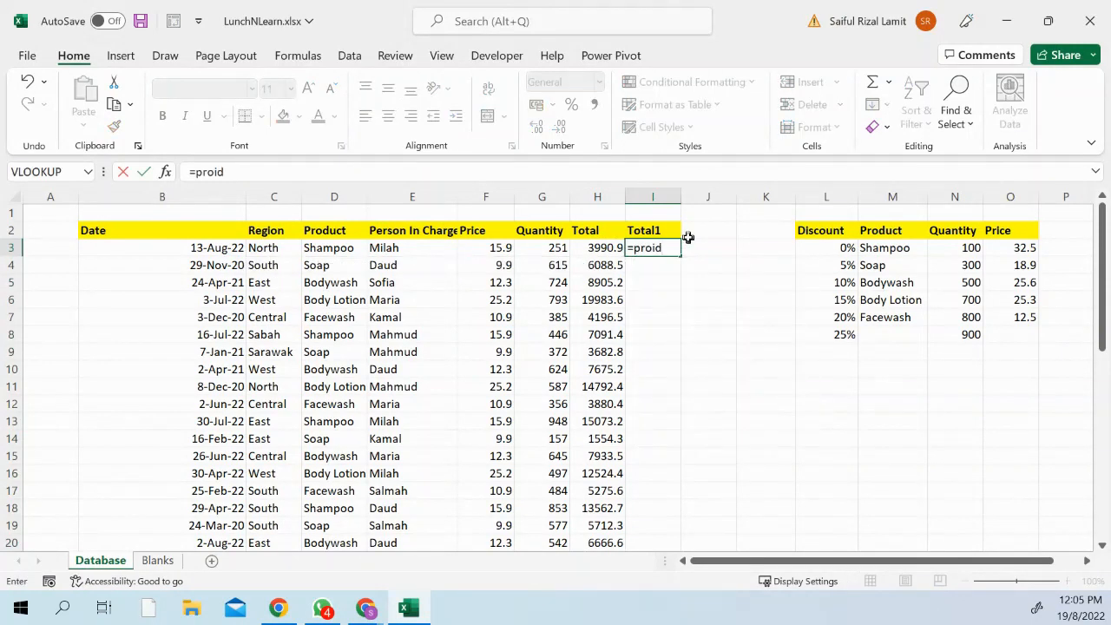
pyautogui.press('BackSpace')
pyautogui.press('BackSpace')
pyautogui.write('d')
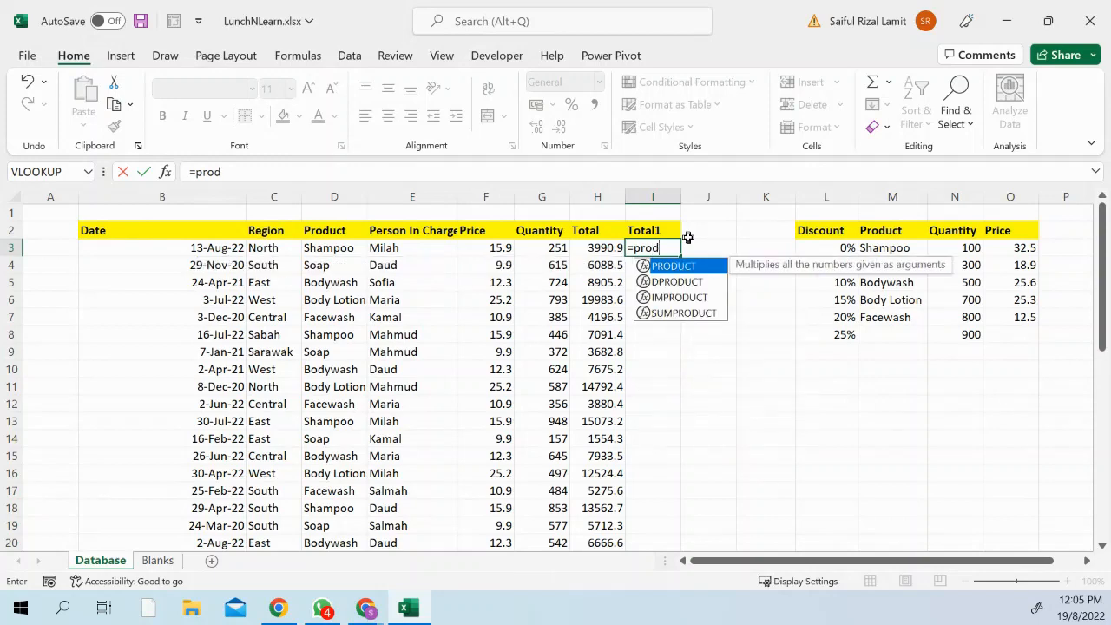
pyautogui.press('Tab')
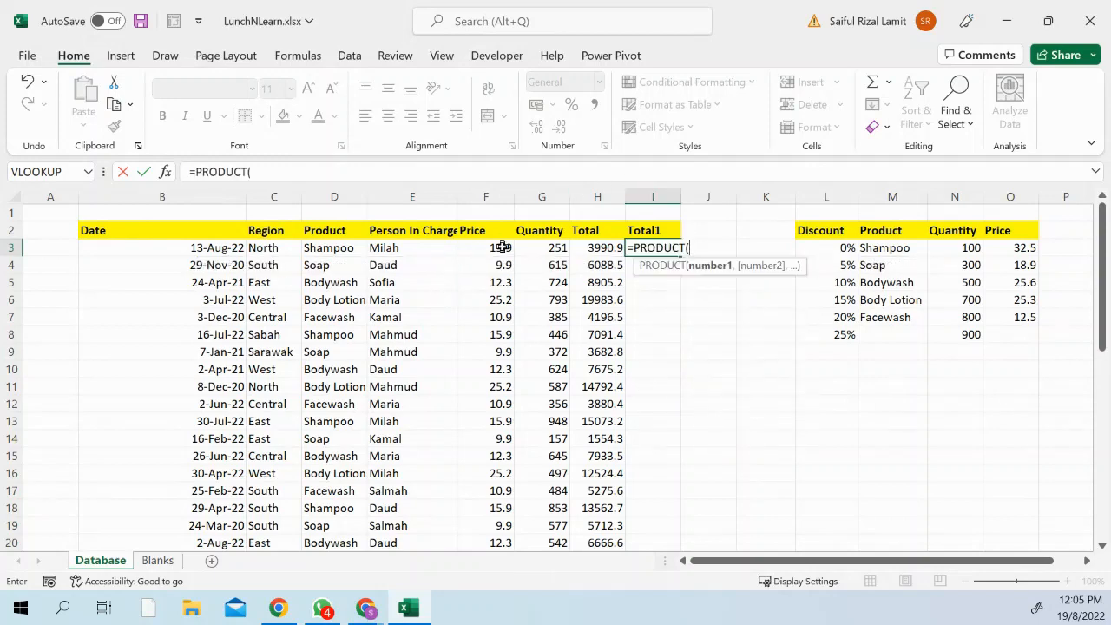
pyautogui.moveTo(503, 249); pyautogui.dragTo(553, 248)
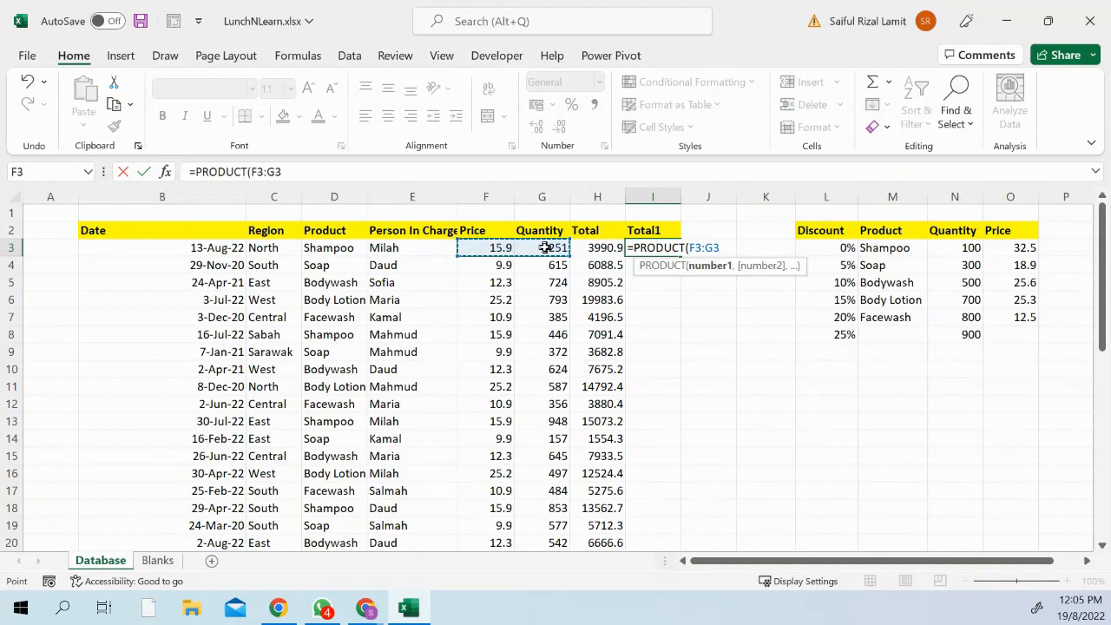
pyautogui.press('Return')
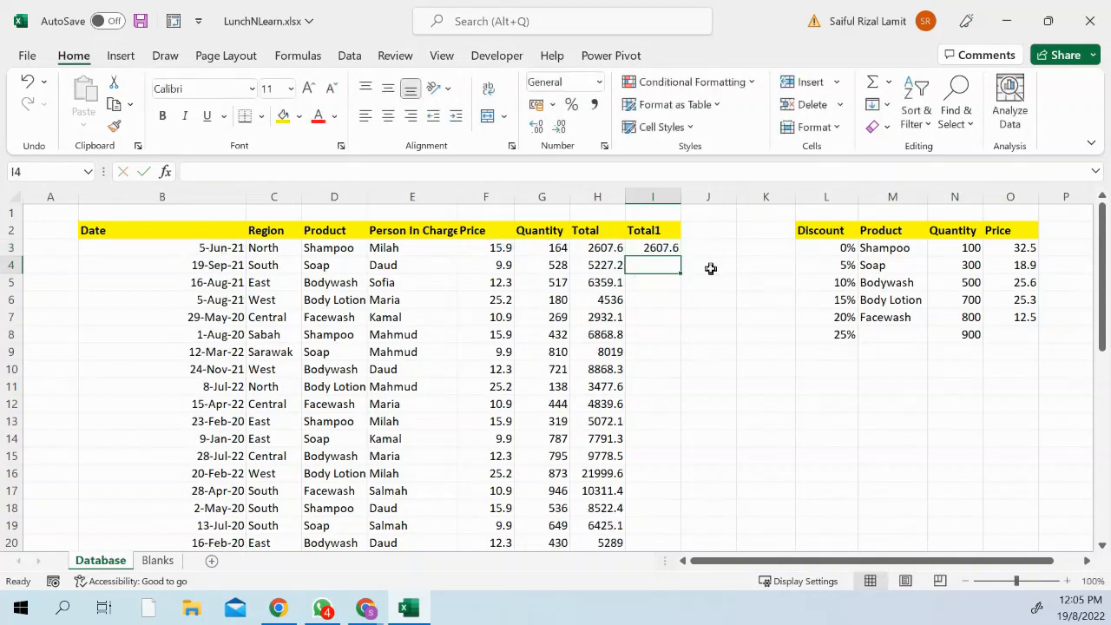
pyautogui.click(667, 245)
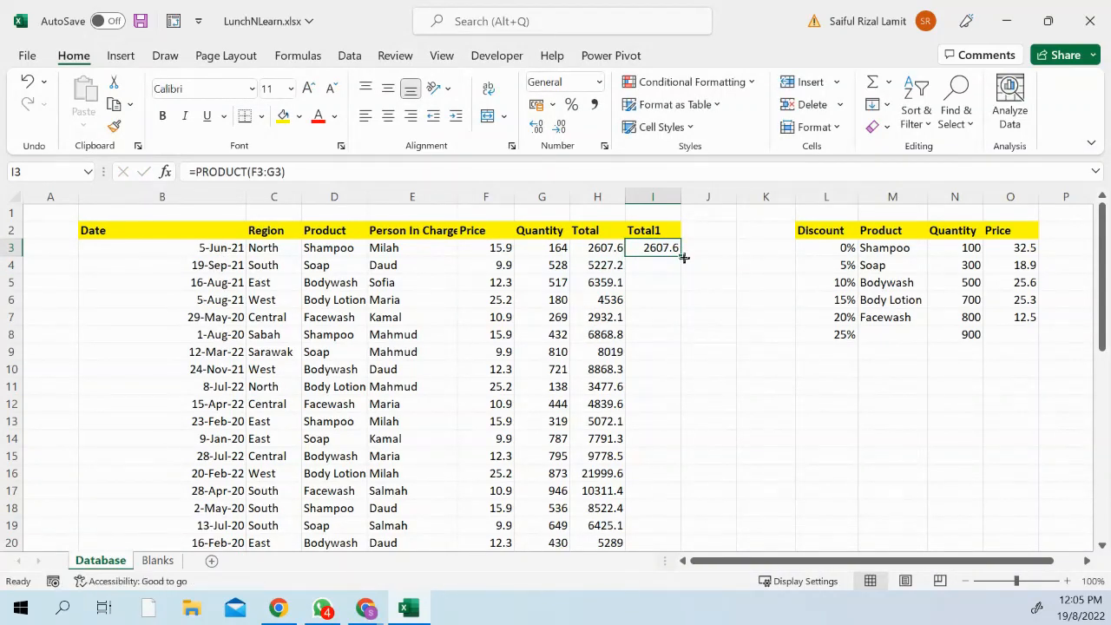
pyautogui.doubleClick(682, 256)
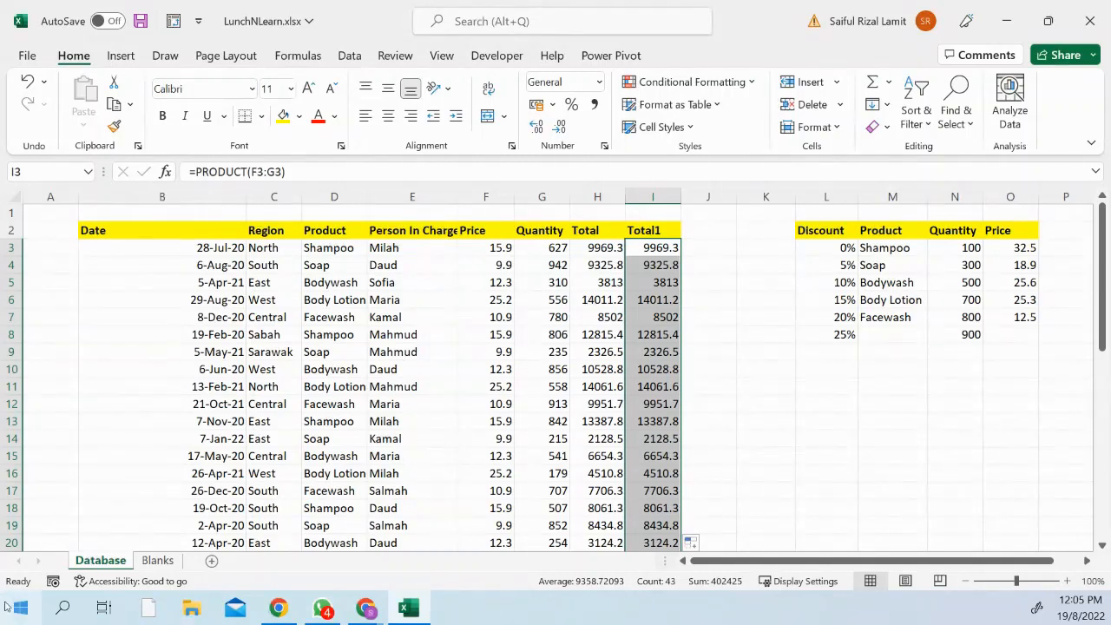
# Create a copy of the Database sheet at the end of the workbook.
pyautogui.rightClick(118, 561)
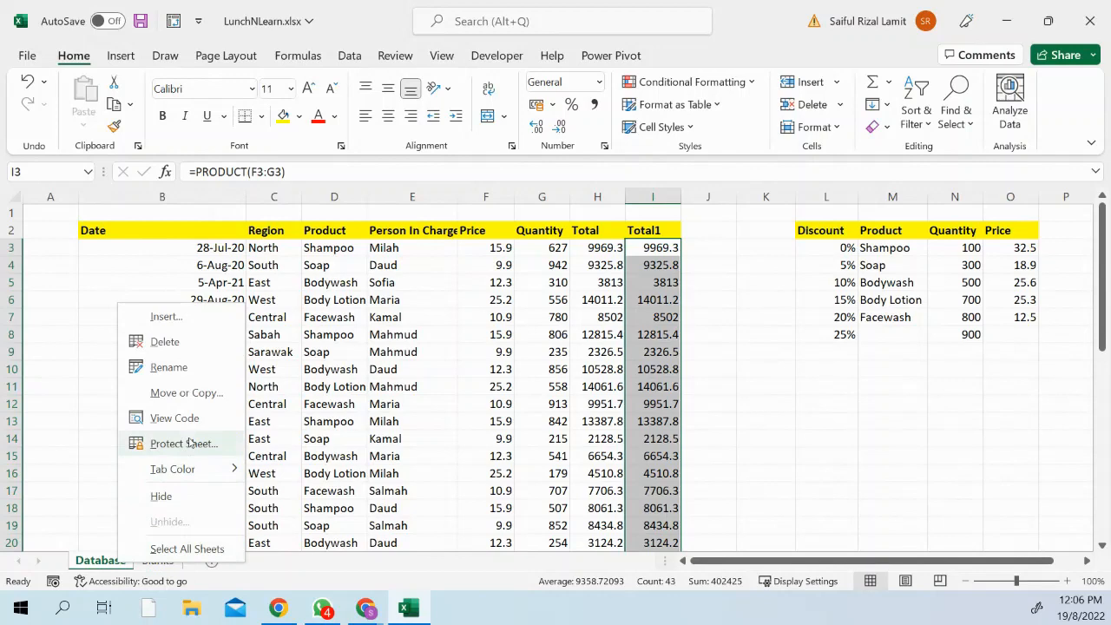
pyautogui.click(187, 392)
pyautogui.click(88, 505)
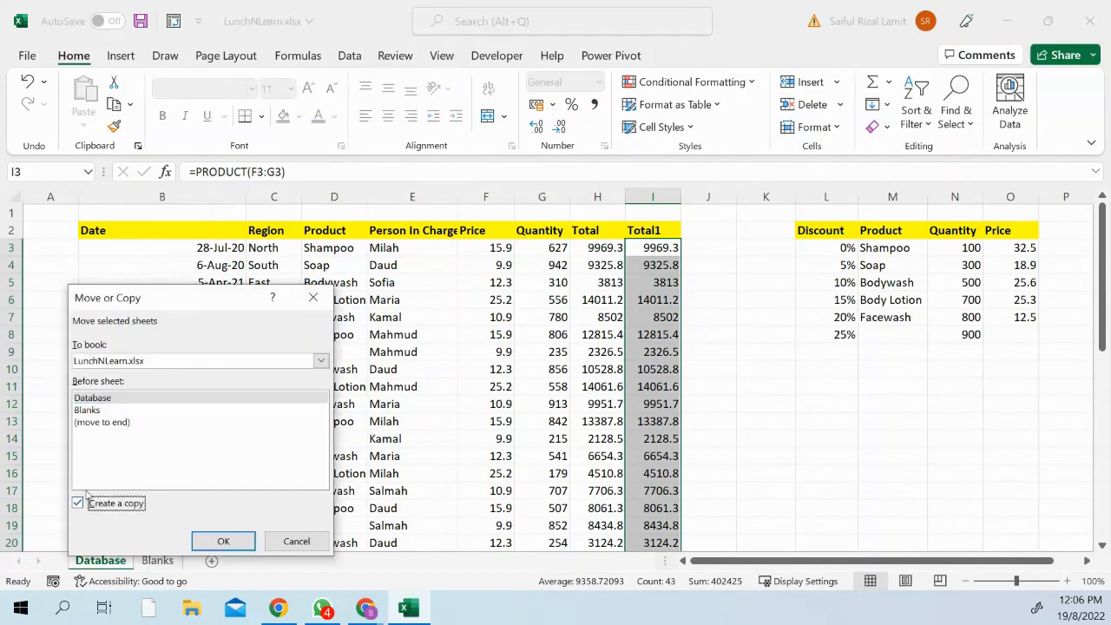
pyautogui.click(100, 422)
pyautogui.click(224, 541)
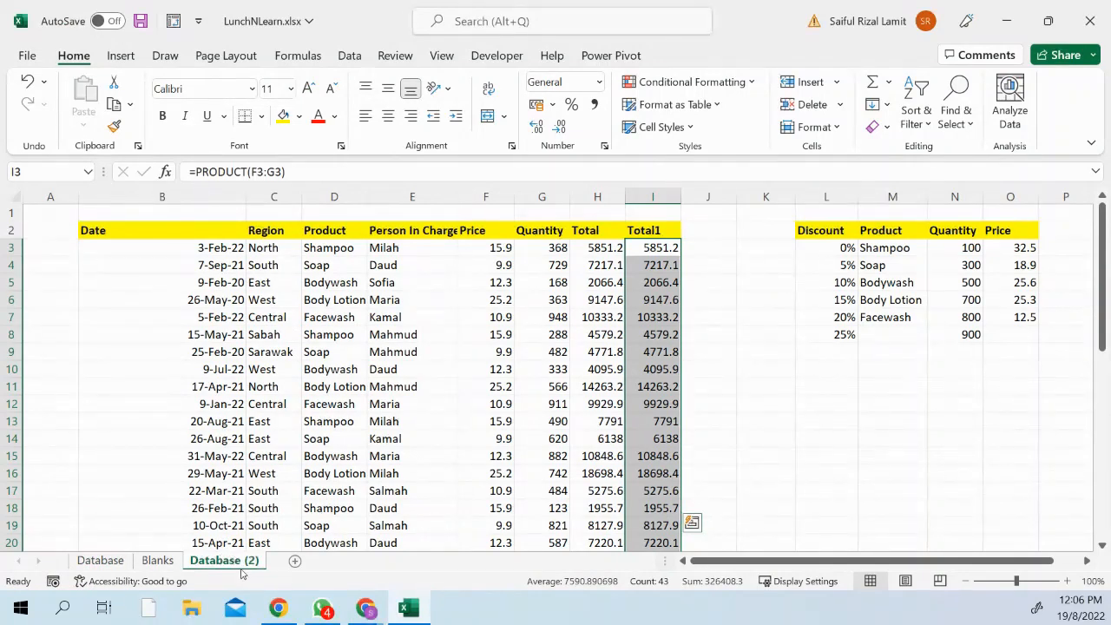
# Delete the Database (2) sheet permanently.
pyautogui.rightClick(244, 546)
pyautogui.rightClick(241, 562)
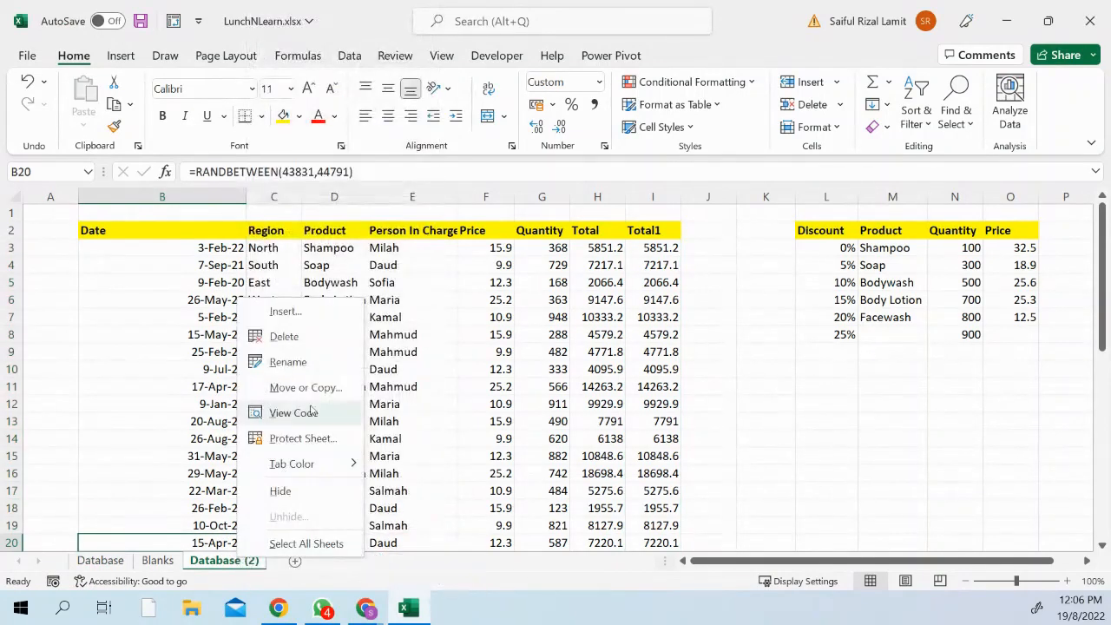
pyautogui.click(314, 341)
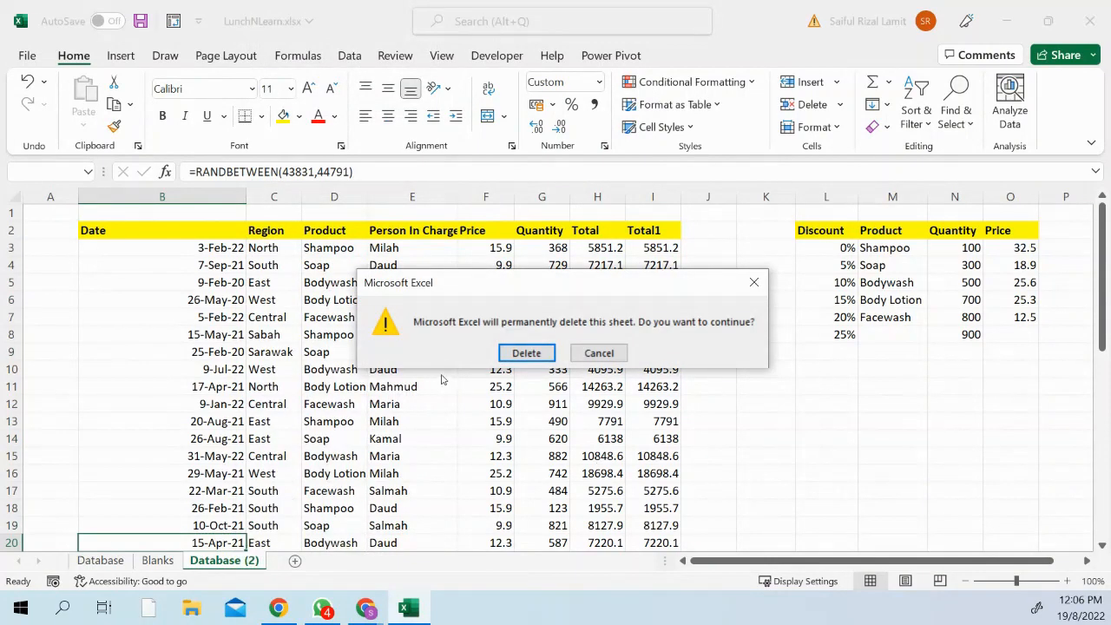
pyautogui.click(526, 353)
# Duplicate the Database sheet, placing the copy directly before the Blanks sheet.
pyautogui.click(104, 561)
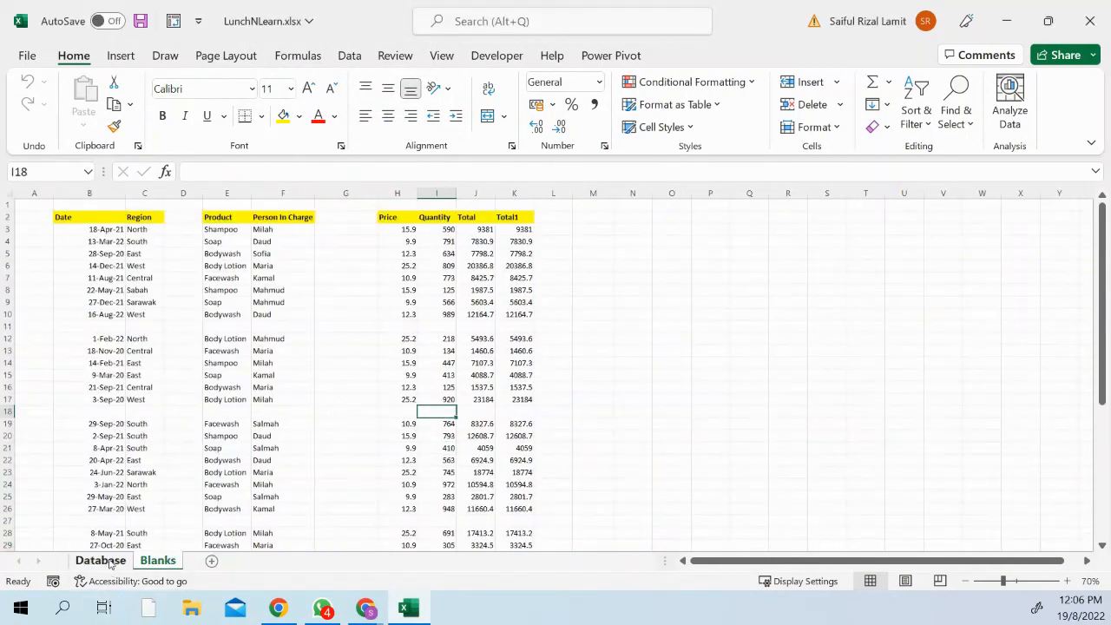
pyautogui.moveTo(148, 564); pyautogui.dragTo(171, 564)
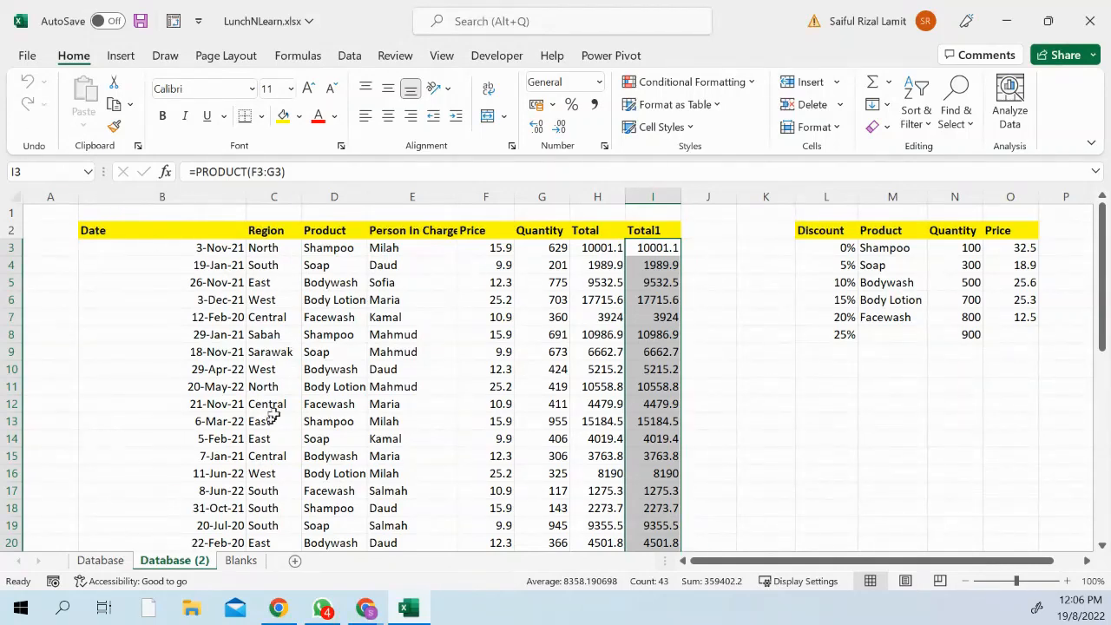
# On the Blanks sheet, select all blank cells with Go To Special and delete them to close up the empty rows.
pyautogui.click(240, 561)
pyautogui.click(323, 398)
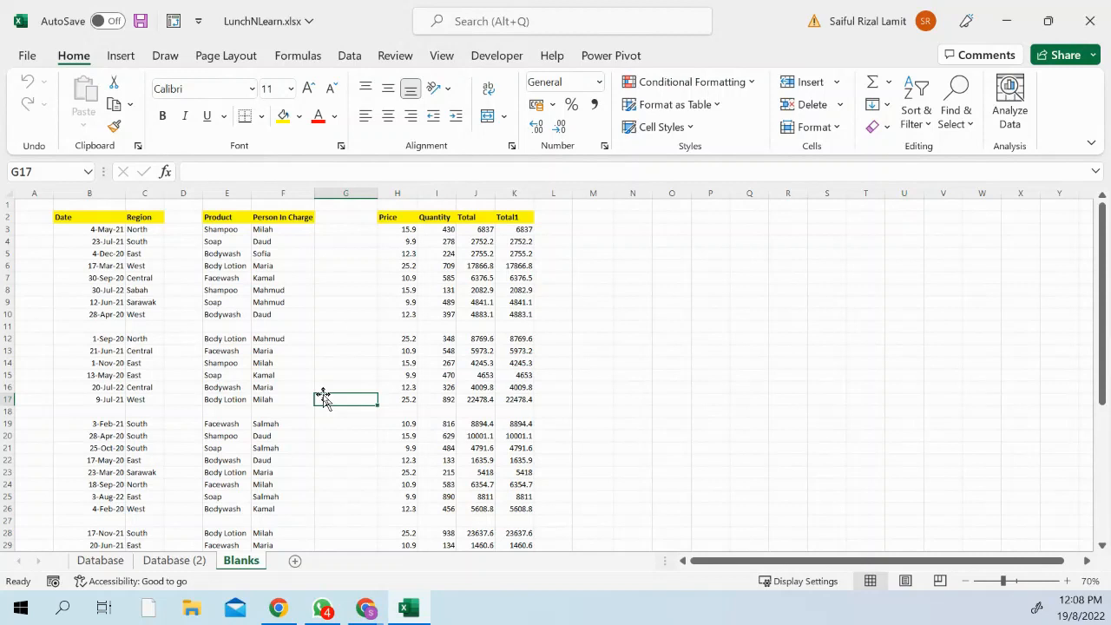
pyautogui.click(681, 354)
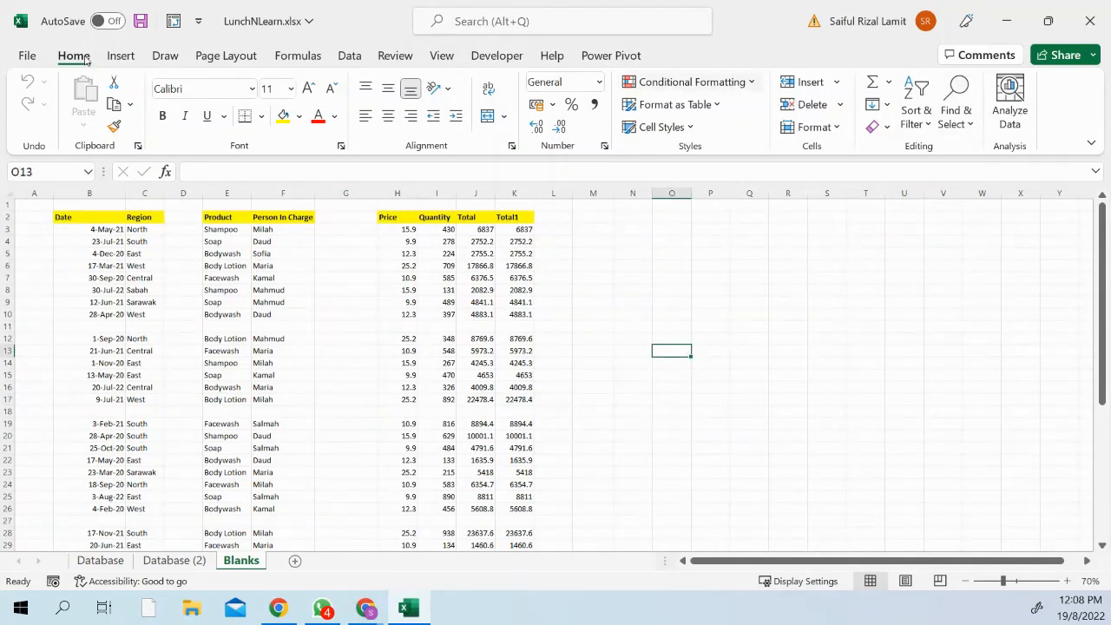
pyautogui.click(949, 121)
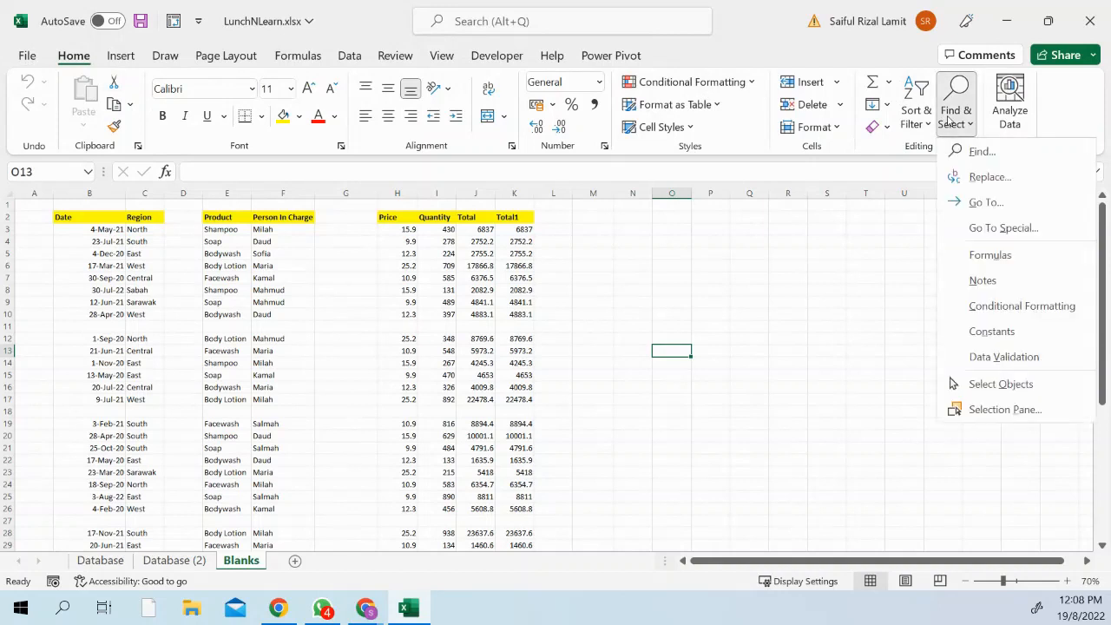
pyautogui.click(1000, 229)
pyautogui.click(331, 345)
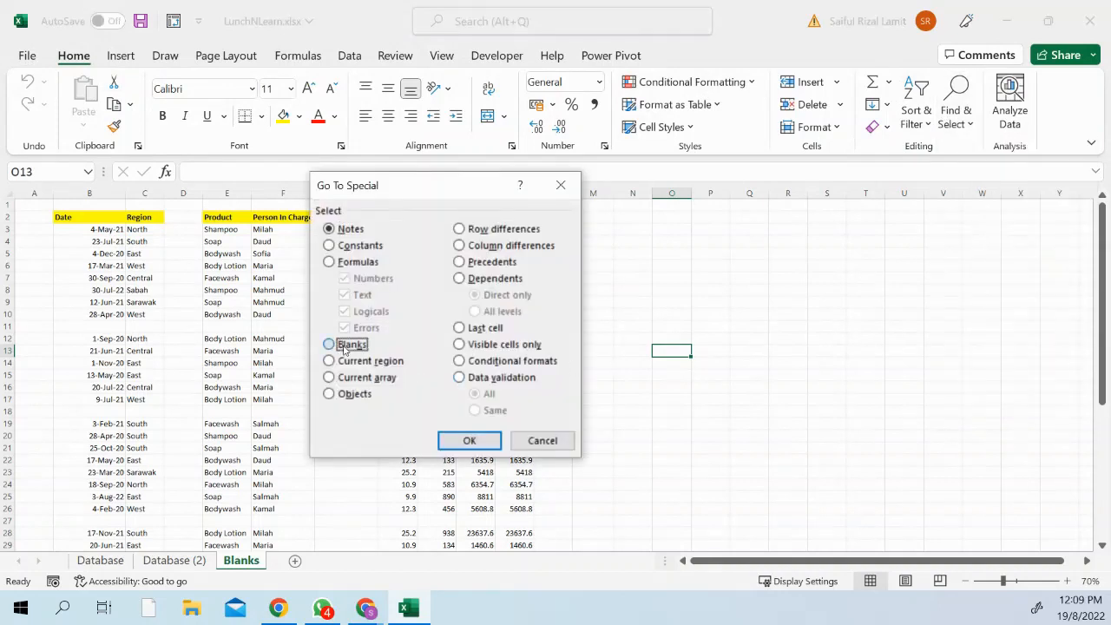
pyautogui.click(479, 440)
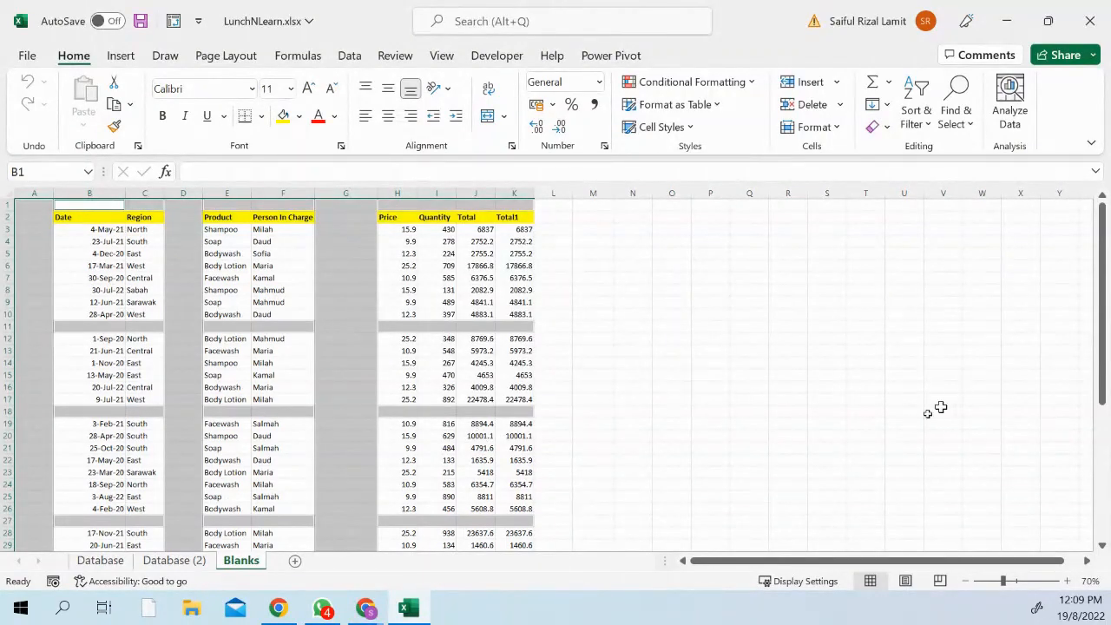
pyautogui.scroll(-9, 165, 372)
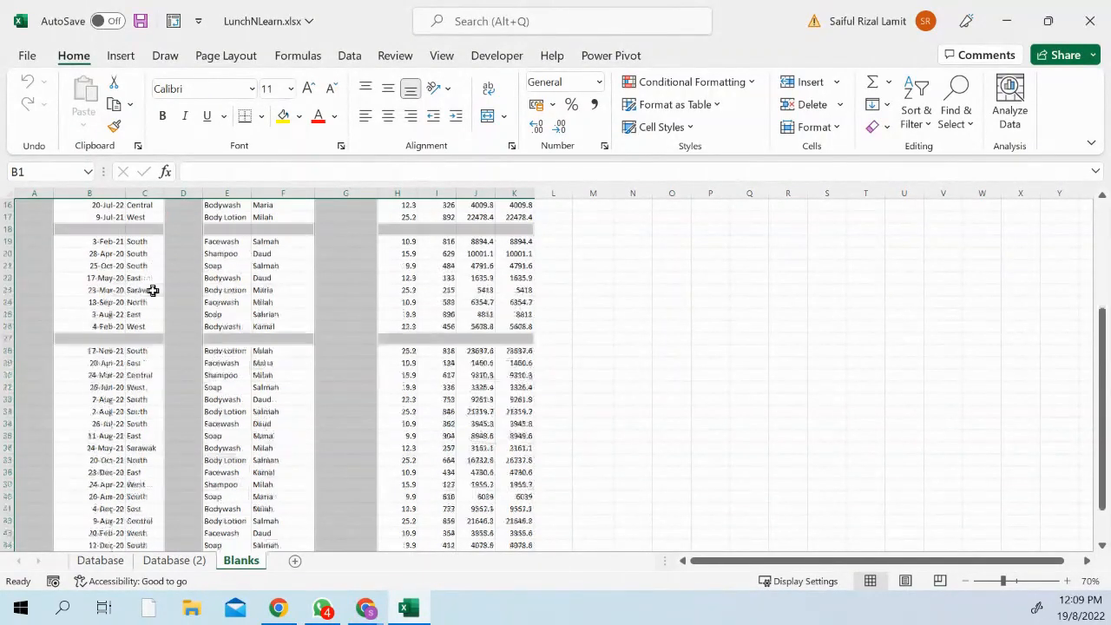
pyautogui.scroll(9, 156, 315)
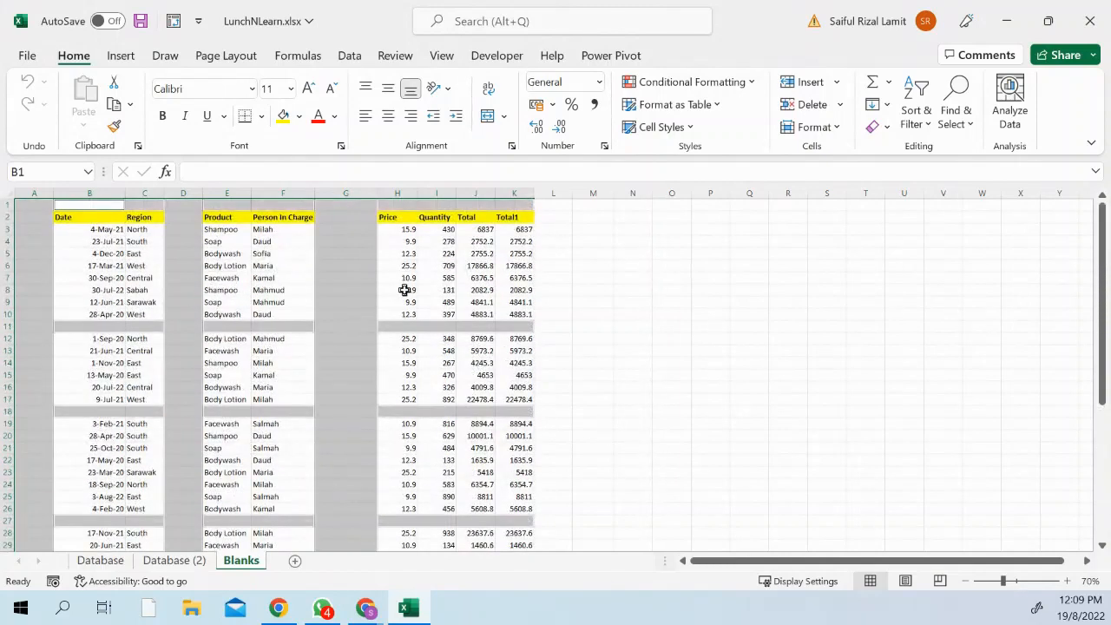
pyautogui.click(812, 105)
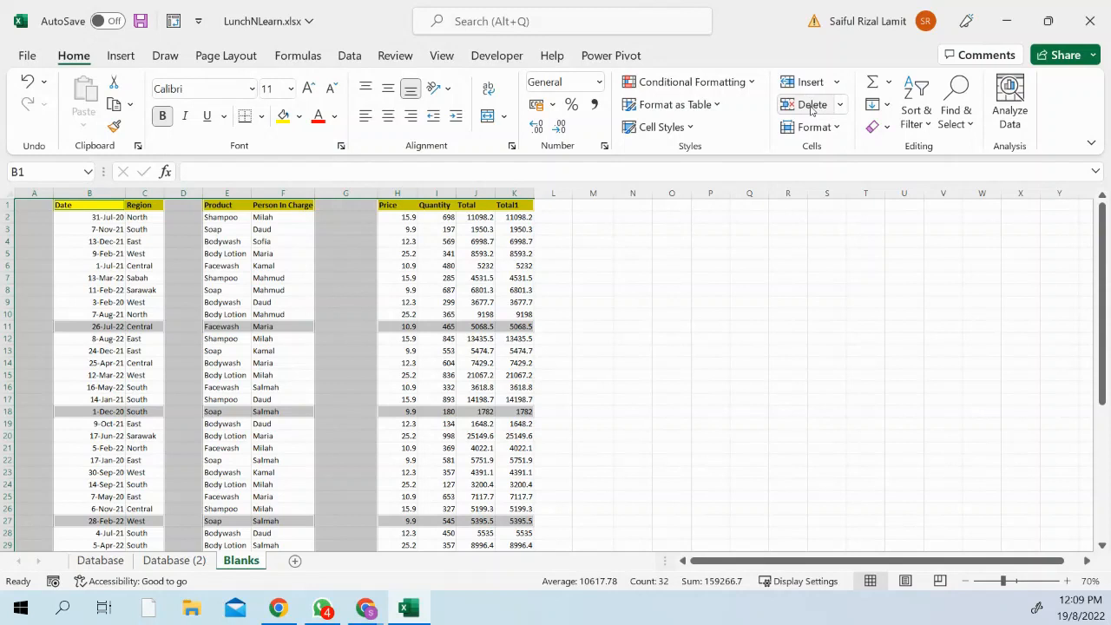
# Select the remaining blank cells with Go To Special and delete them to remove the empty columns.
pyautogui.click(956, 122)
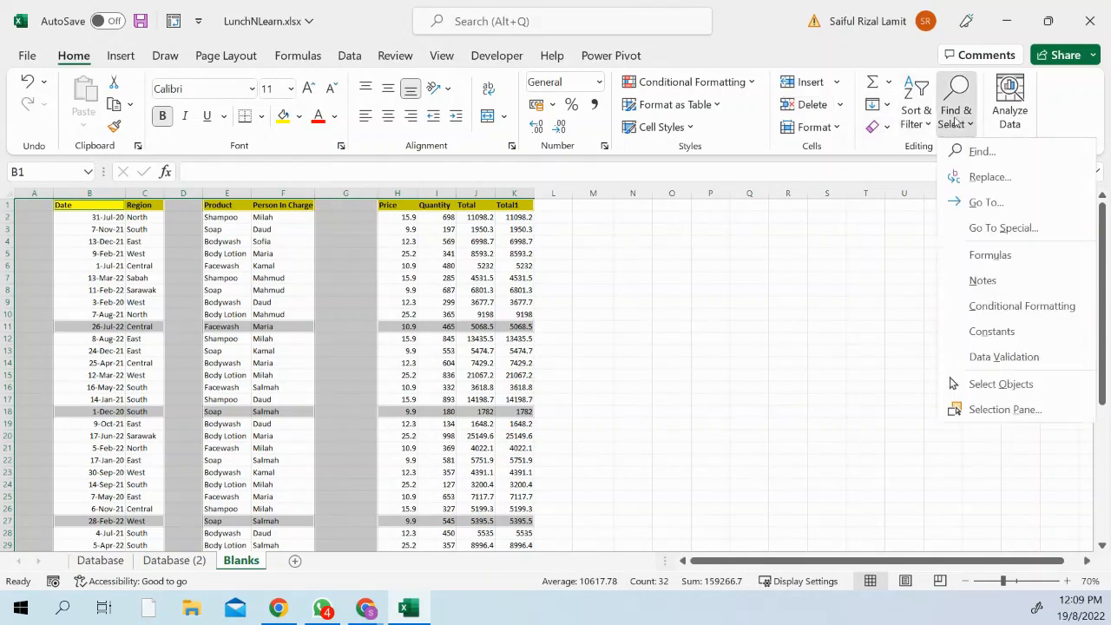
pyautogui.click(990, 228)
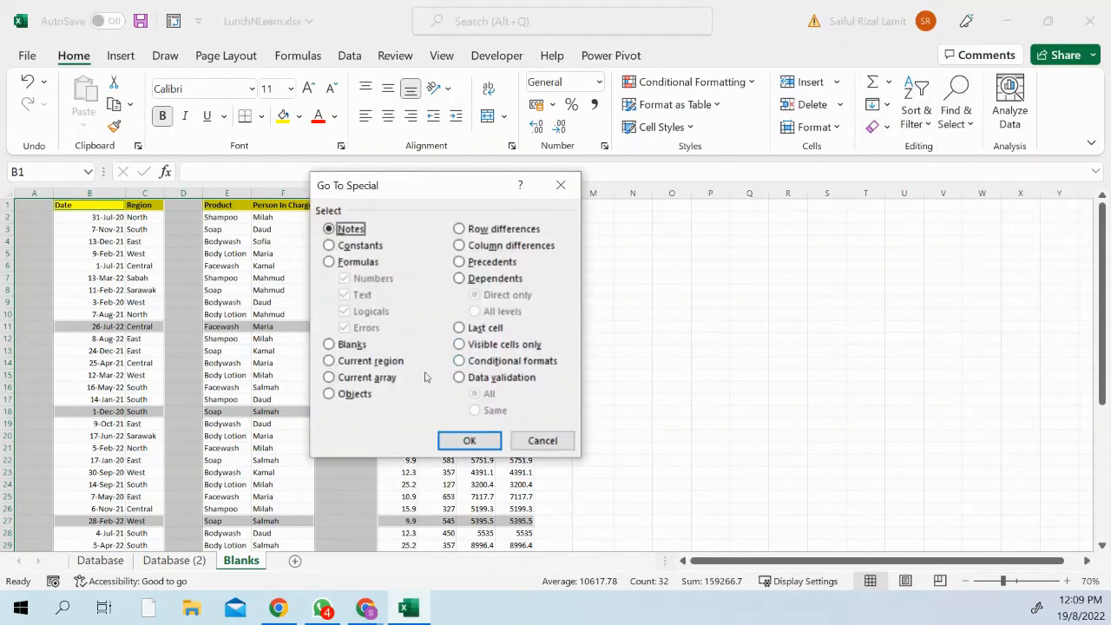
pyautogui.click(353, 345)
pyautogui.click(473, 442)
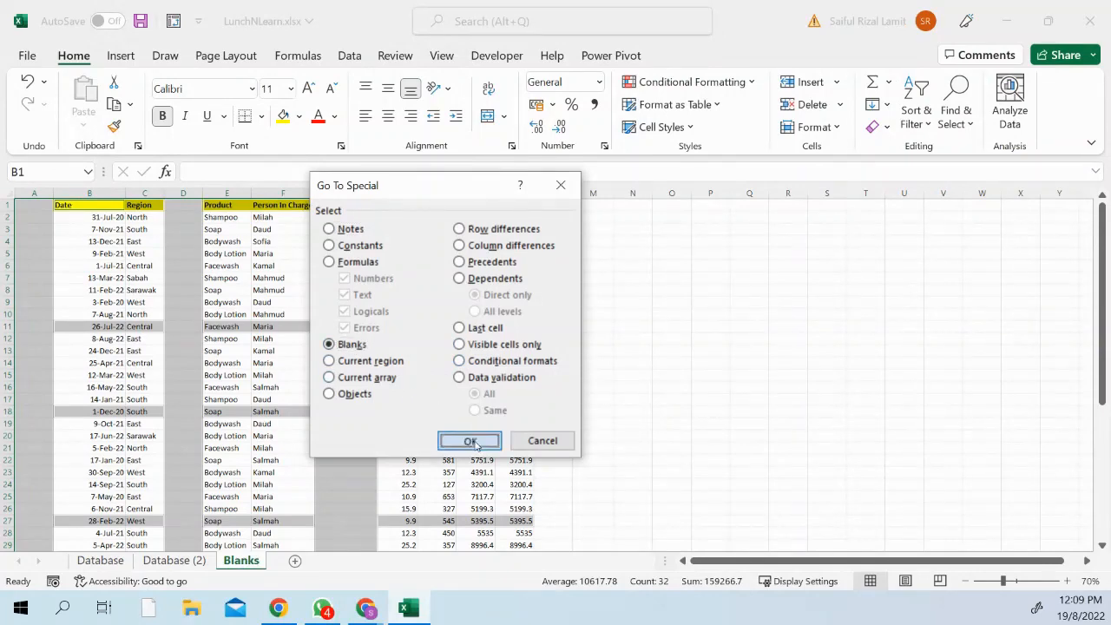
pyautogui.click(796, 107)
pyautogui.click(667, 383)
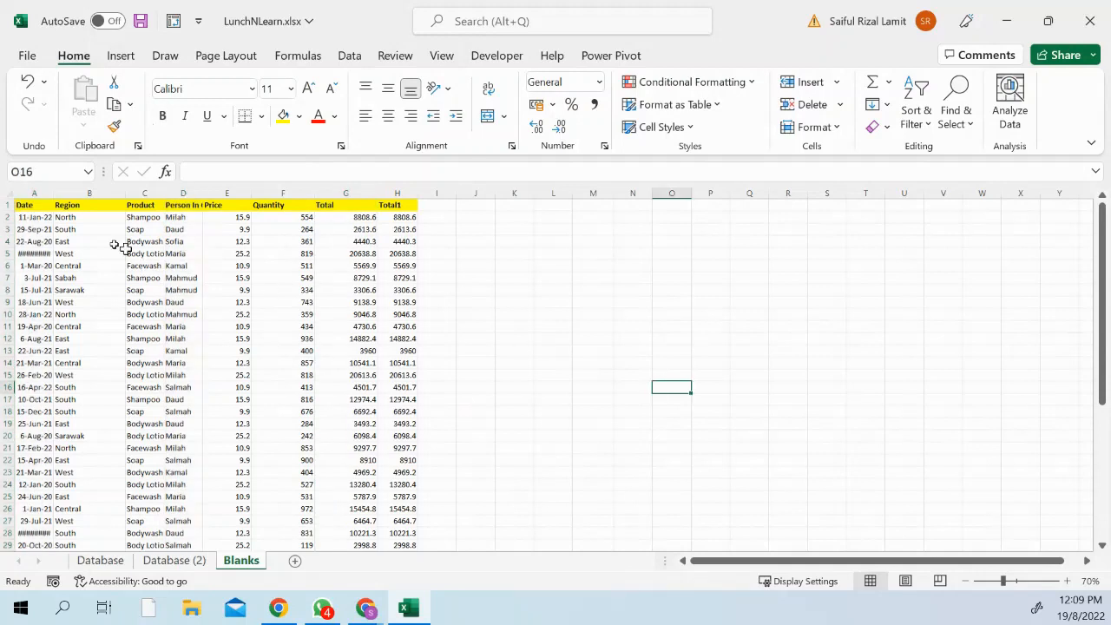
# Undo the recent column width change and blank-cell deletions on the Blanks sheet, restoring the table's empty rows and columns.
pyautogui.moveTo(53, 192); pyautogui.dragTo(58, 191)
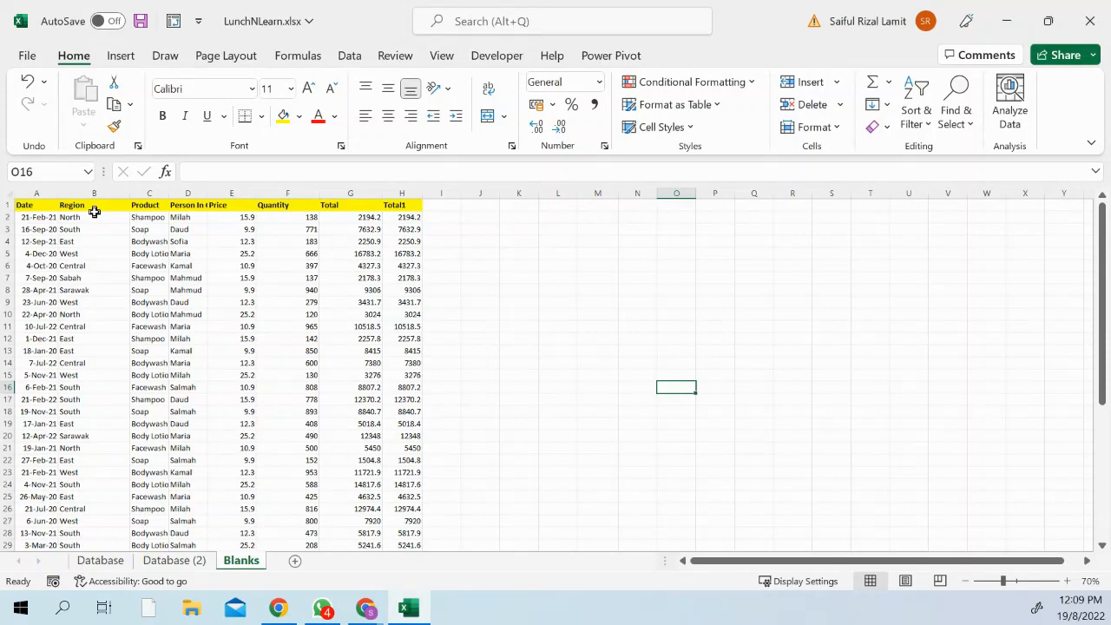
pyautogui.hotkey('ctrl', 'z')
pyautogui.hotkey('ctrl', 'z')
pyautogui.hotkey('ctrl', 'z')
pyautogui.hotkey('ctrl', 'z')
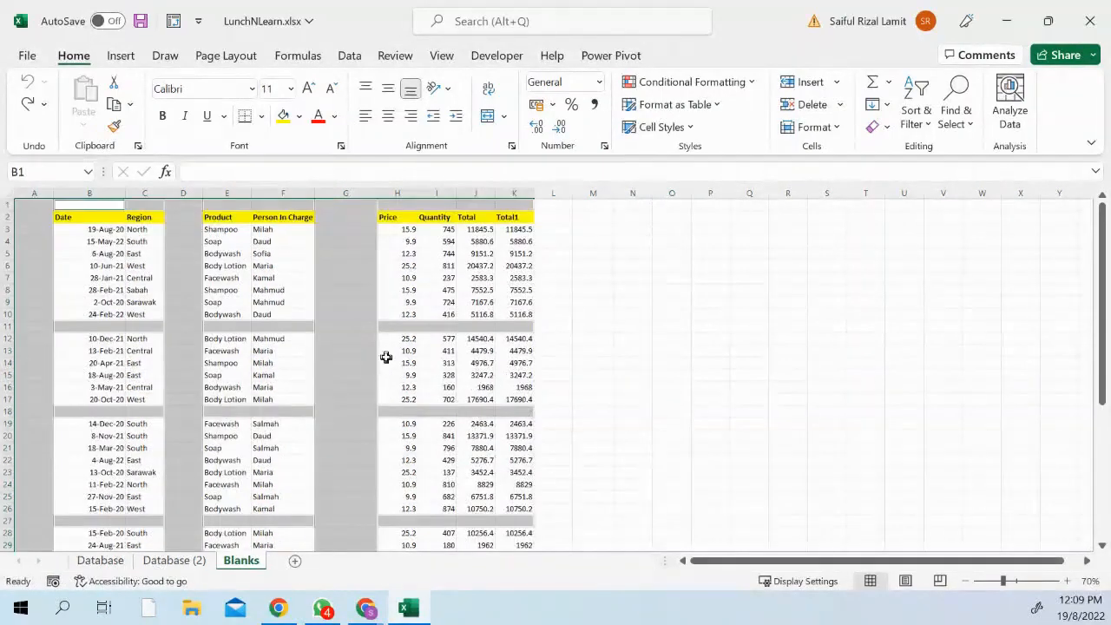
pyautogui.click(687, 315)
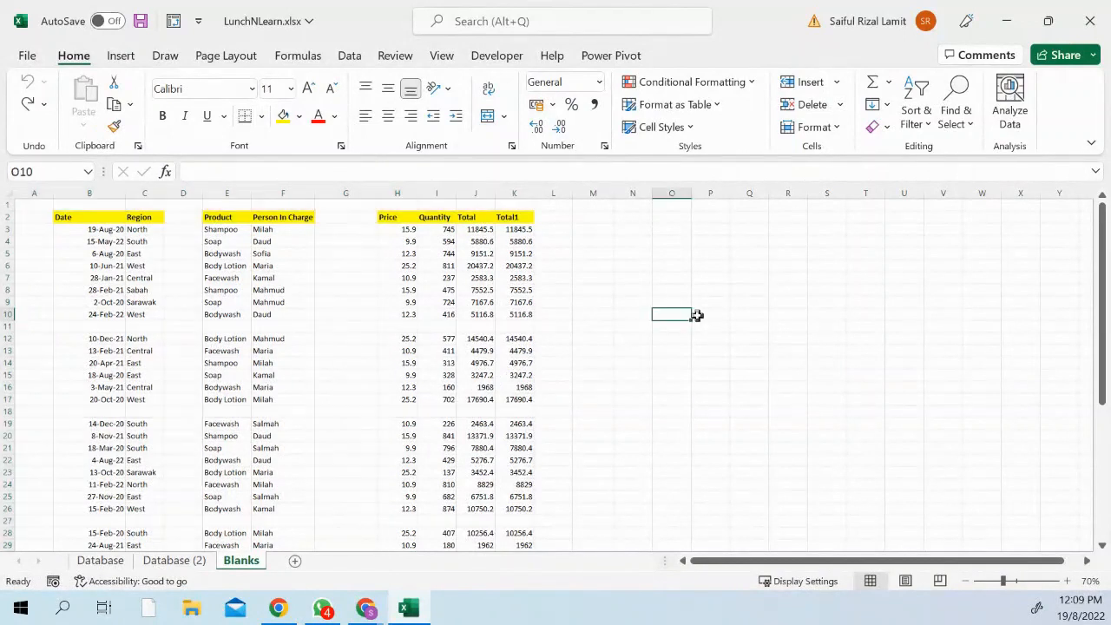
# Select the whole table from Date to Total1, pick its blank cells with Go To Special, and delete them to close the empty rows.
pyautogui.moveTo(89, 214); pyautogui.dragTo(507, 526)
pyautogui.scroll(7, 669, 297)
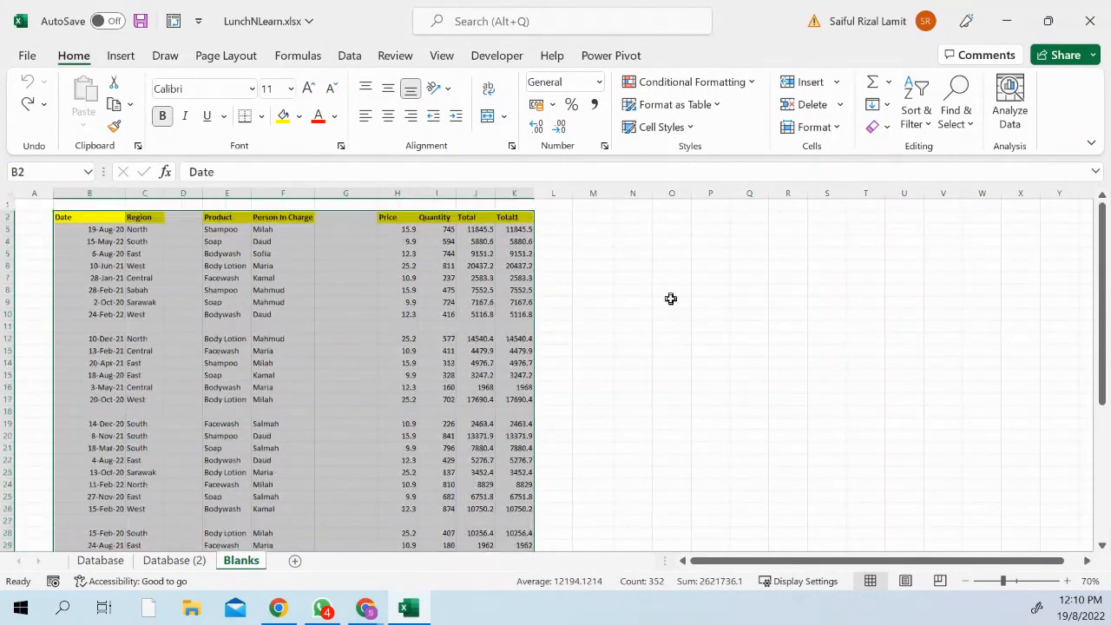
pyautogui.click(959, 112)
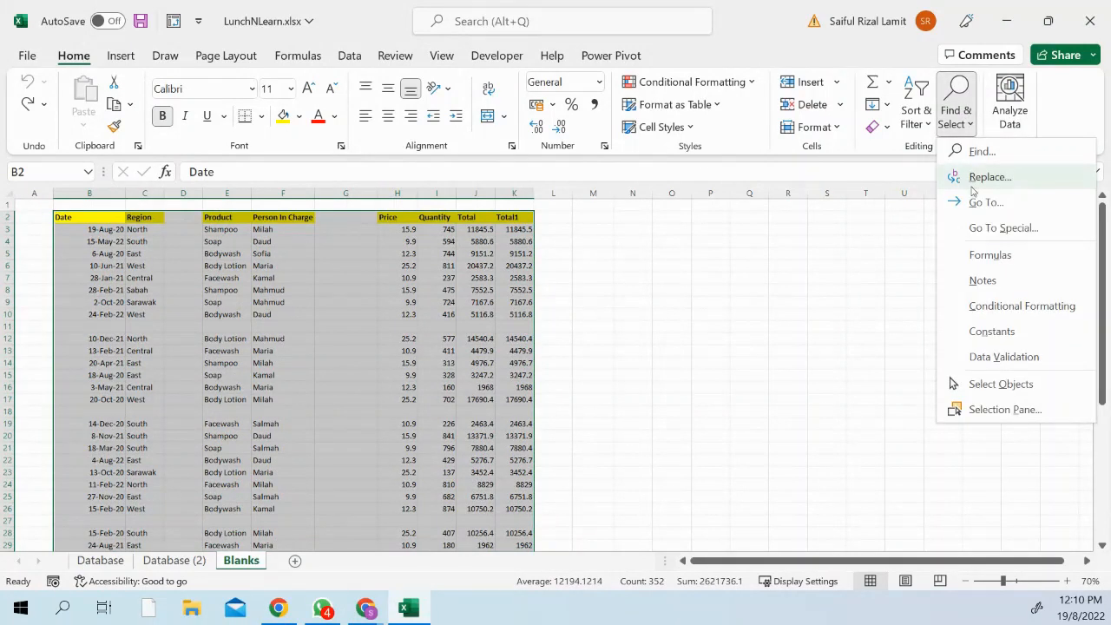
pyautogui.click(989, 228)
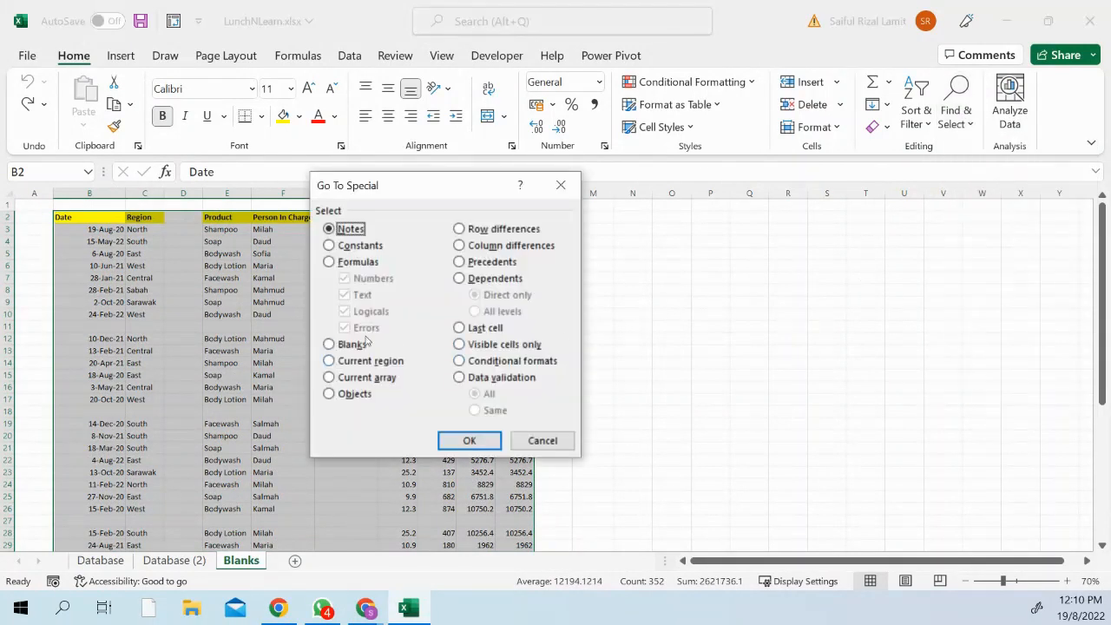
pyautogui.click(329, 344)
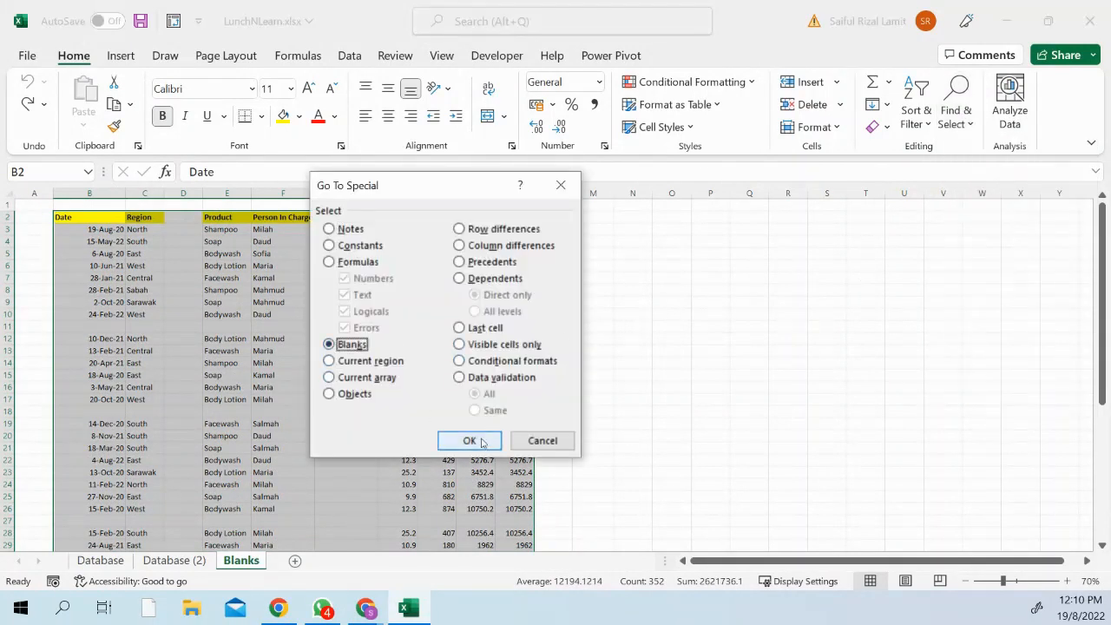
pyautogui.click(469, 441)
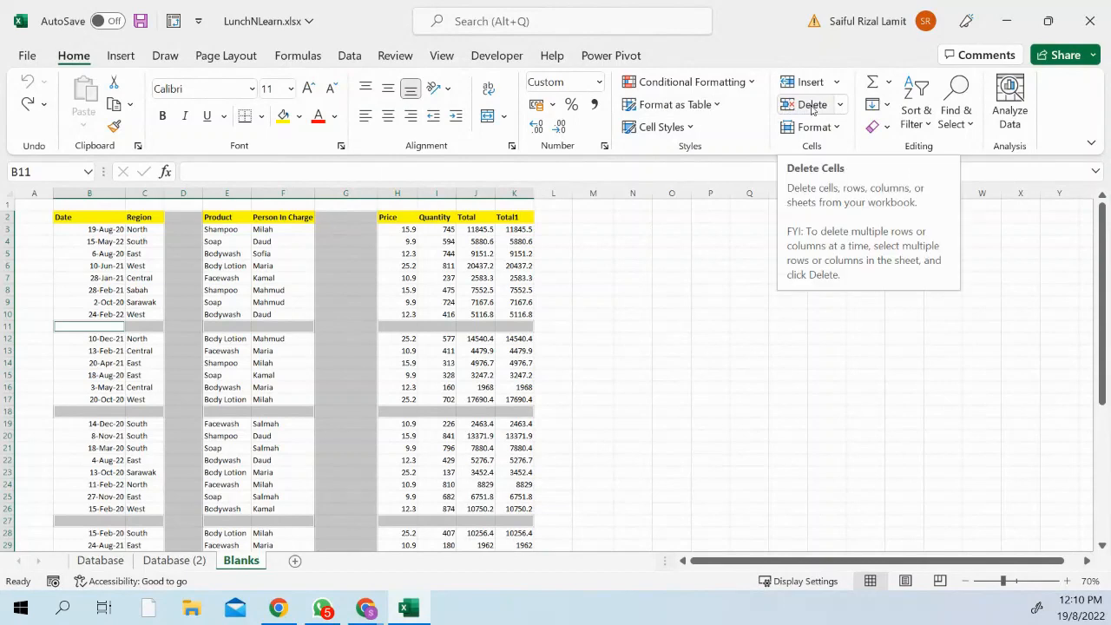
pyautogui.click(813, 105)
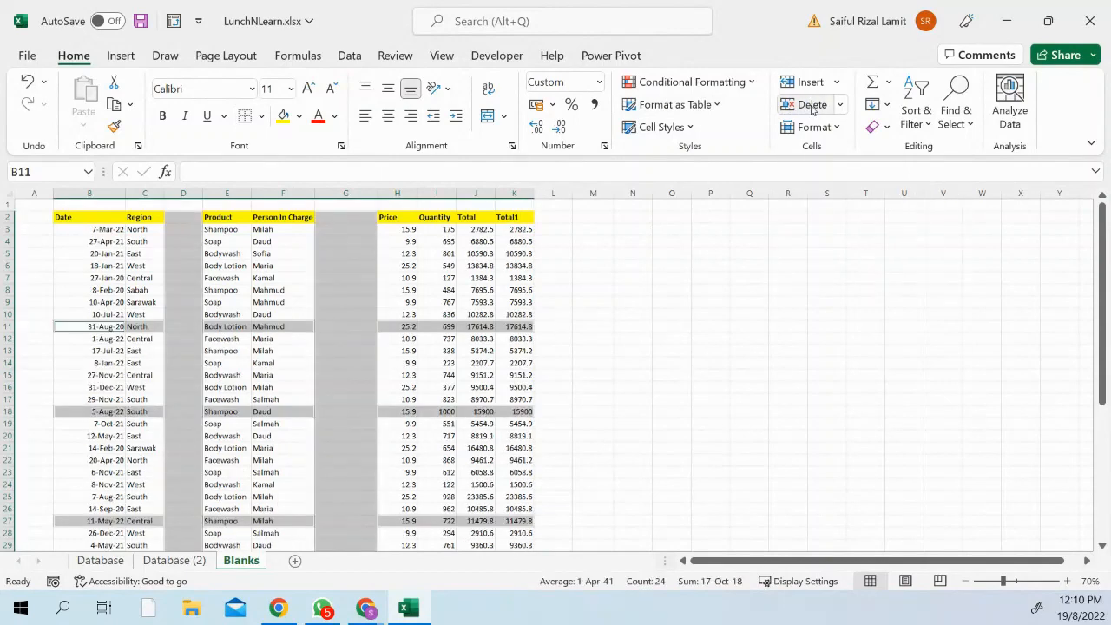
# Select the table's remaining blanks with Go To Special and delete them to remove the empty columns D and G.
pyautogui.click(955, 111)
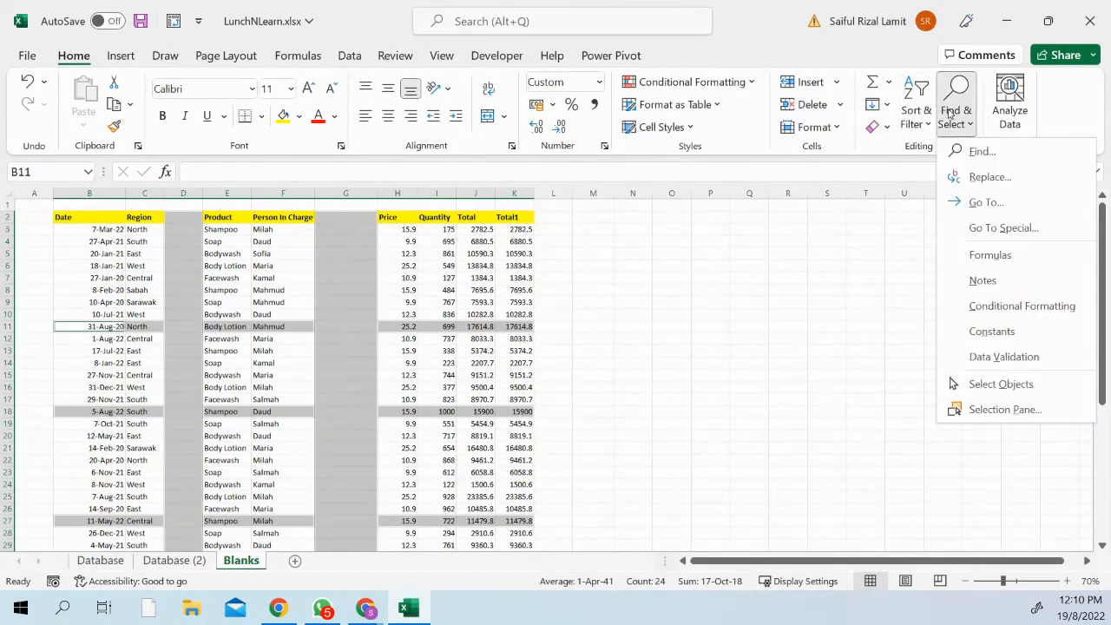
pyautogui.click(974, 229)
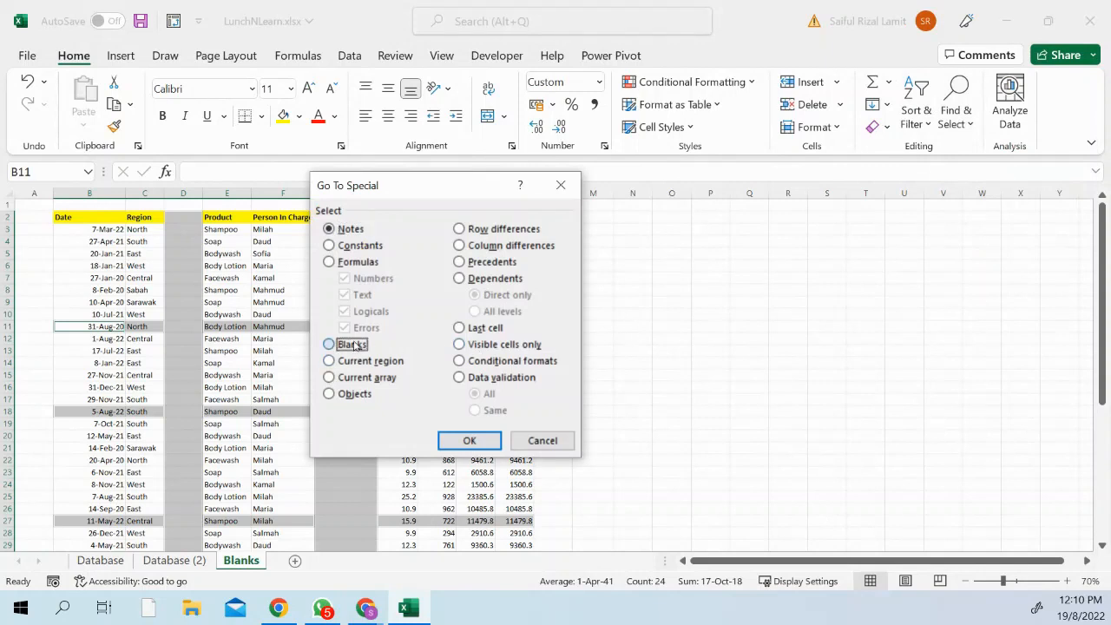
pyautogui.click(353, 344)
pyautogui.click(470, 440)
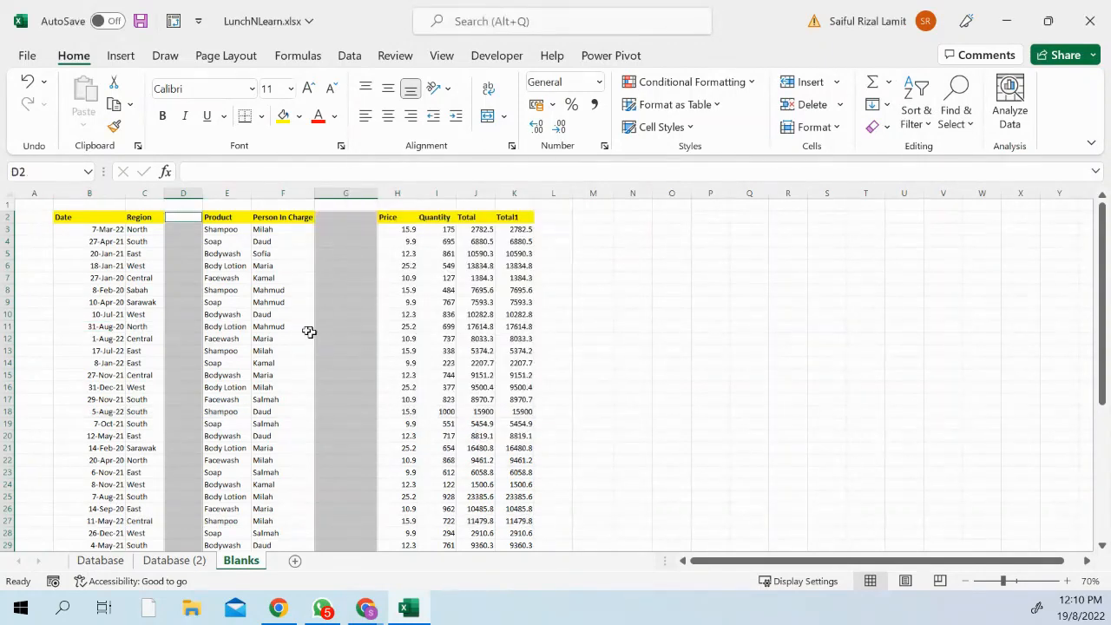
pyautogui.click(812, 105)
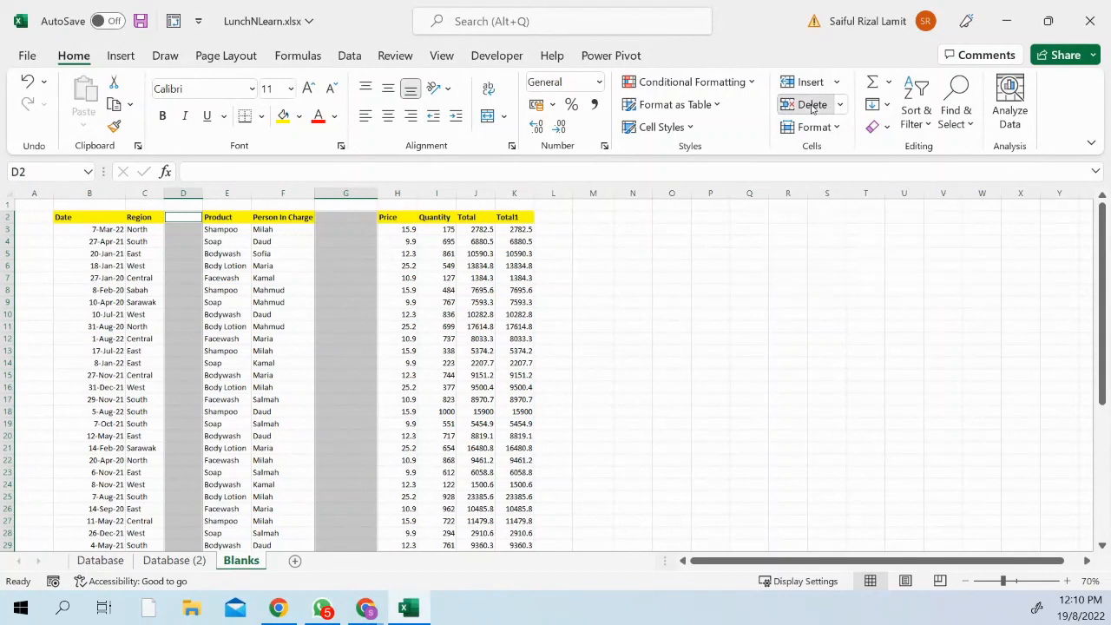
pyautogui.click(614, 399)
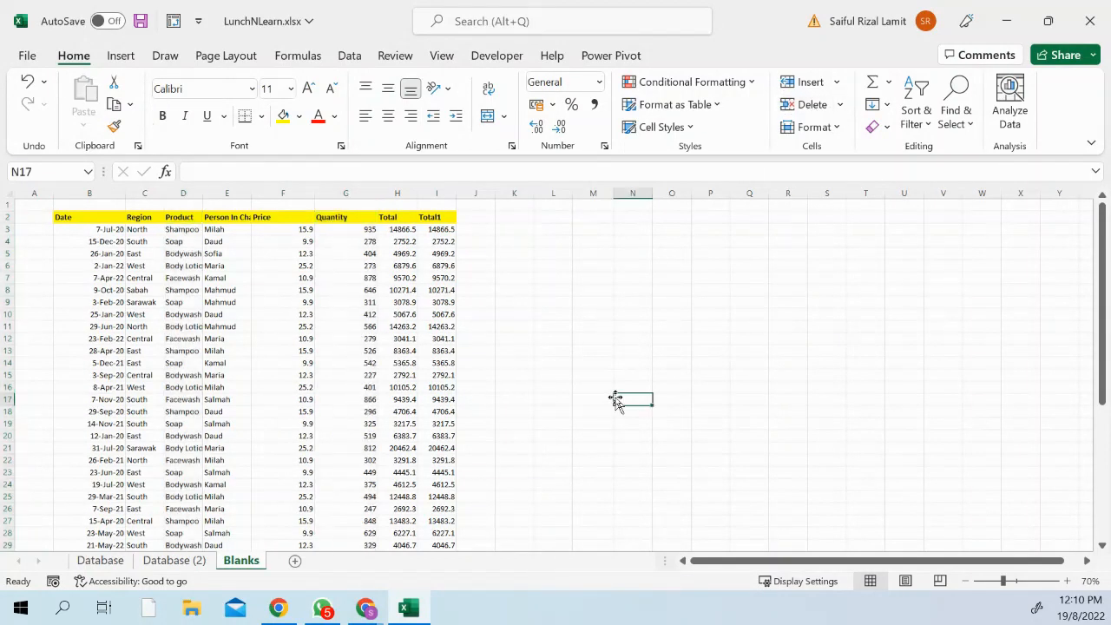
# AutoFit the widths of the Region and Product columns to their contents.
pyautogui.click(83, 217)
pyautogui.click(128, 267)
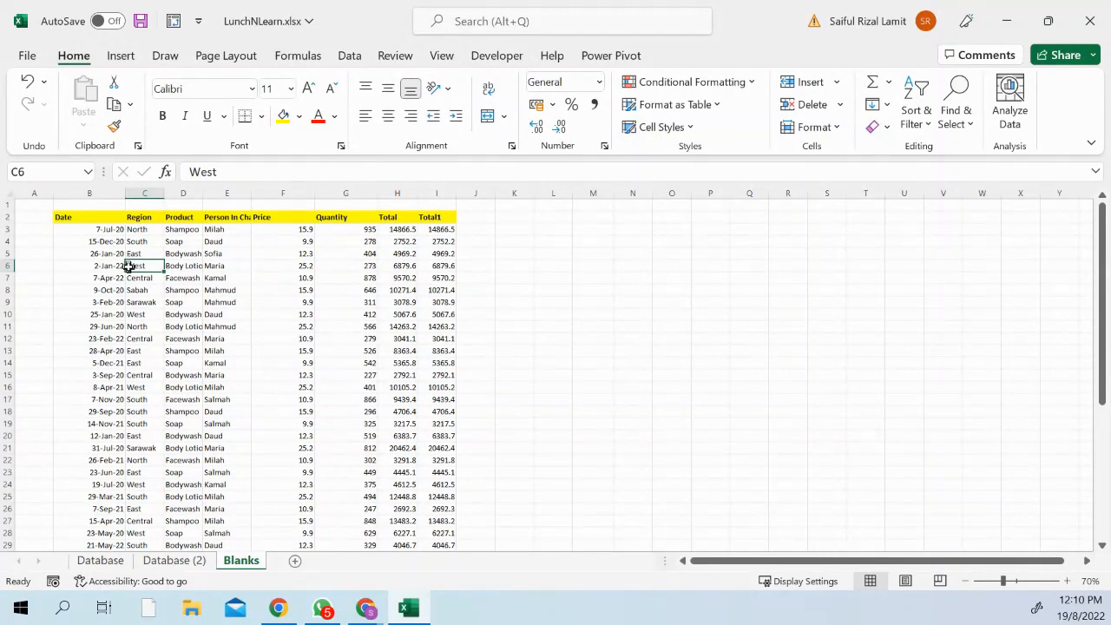
pyautogui.doubleClick(160, 190)
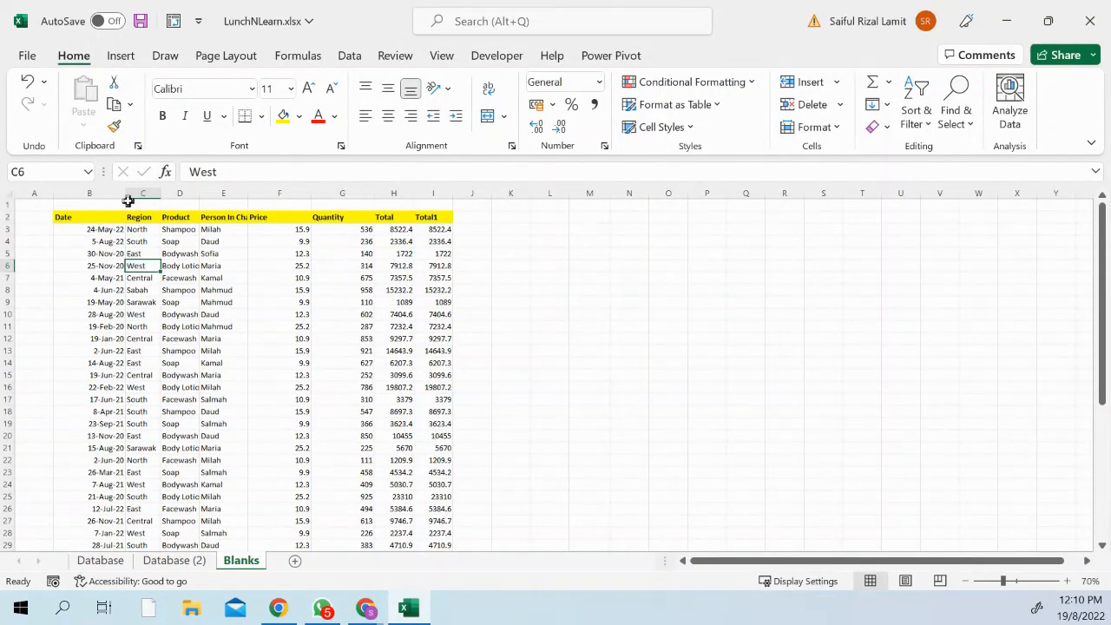
pyautogui.doubleClick(200, 193)
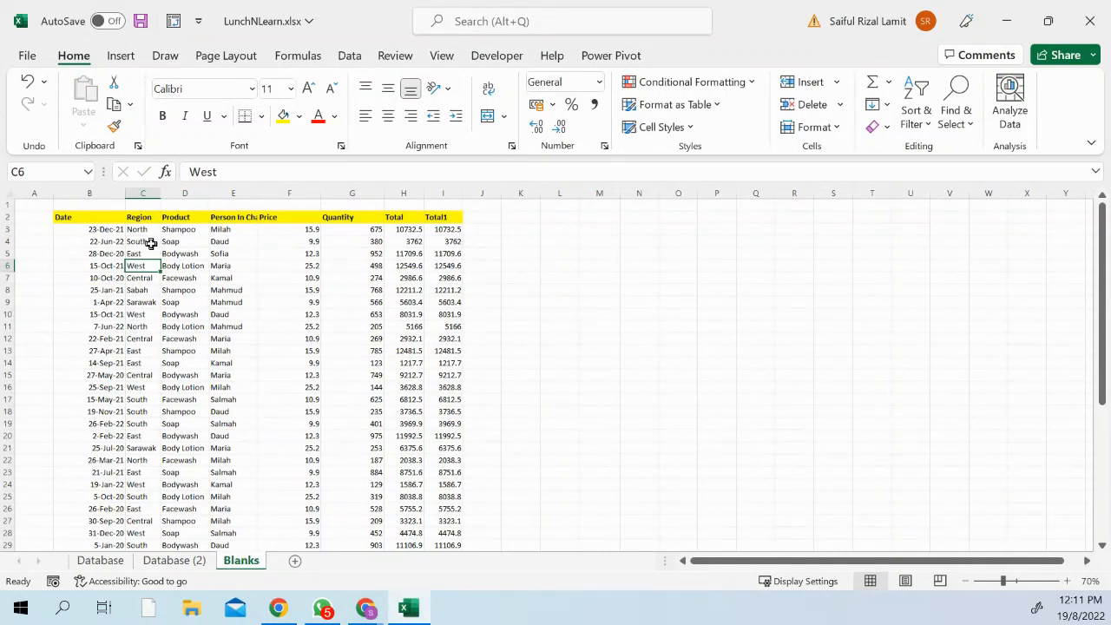
# Examine the Region column's entries and view the list of distinct regions from cell C11.
pyautogui.moveTo(132, 229); pyautogui.dragTo(128, 402)
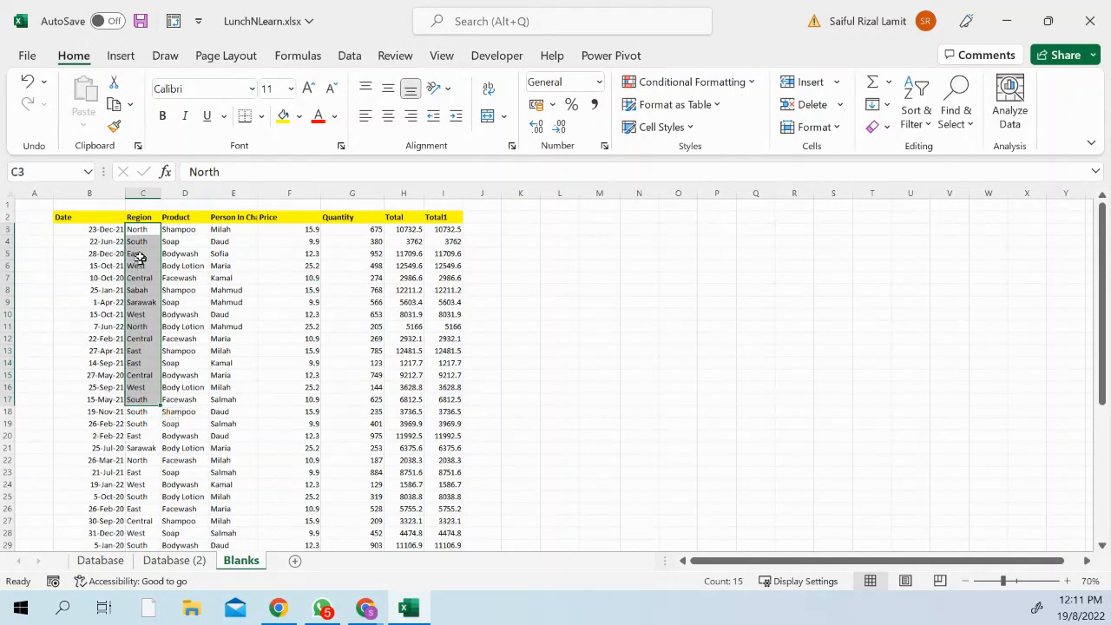
pyautogui.click(139, 231)
pyautogui.click(141, 243)
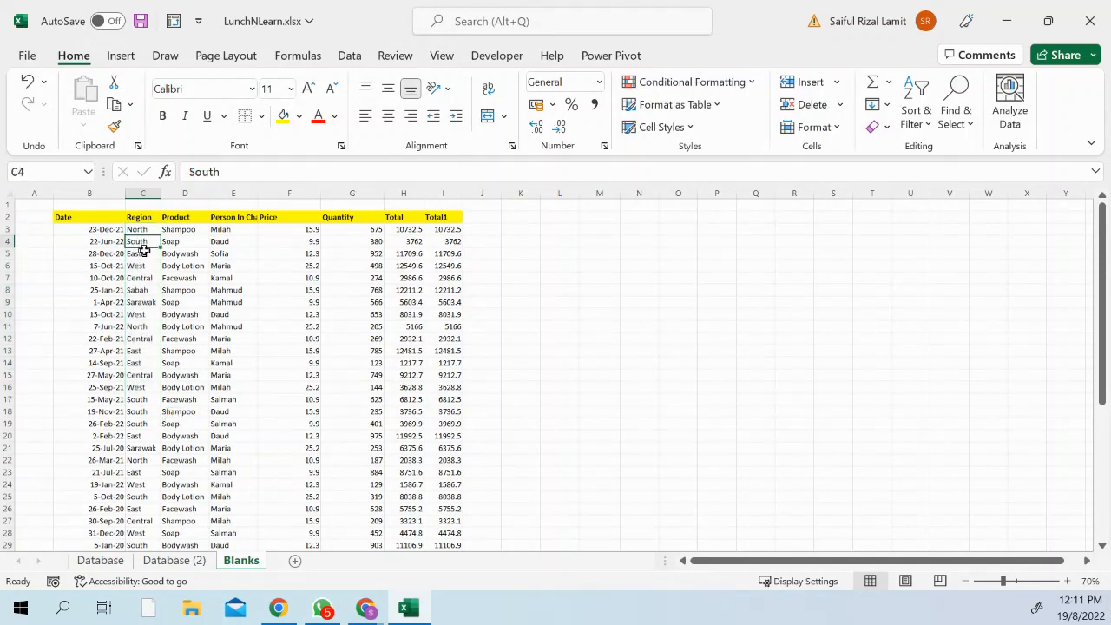
pyautogui.click(145, 266)
pyautogui.click(148, 278)
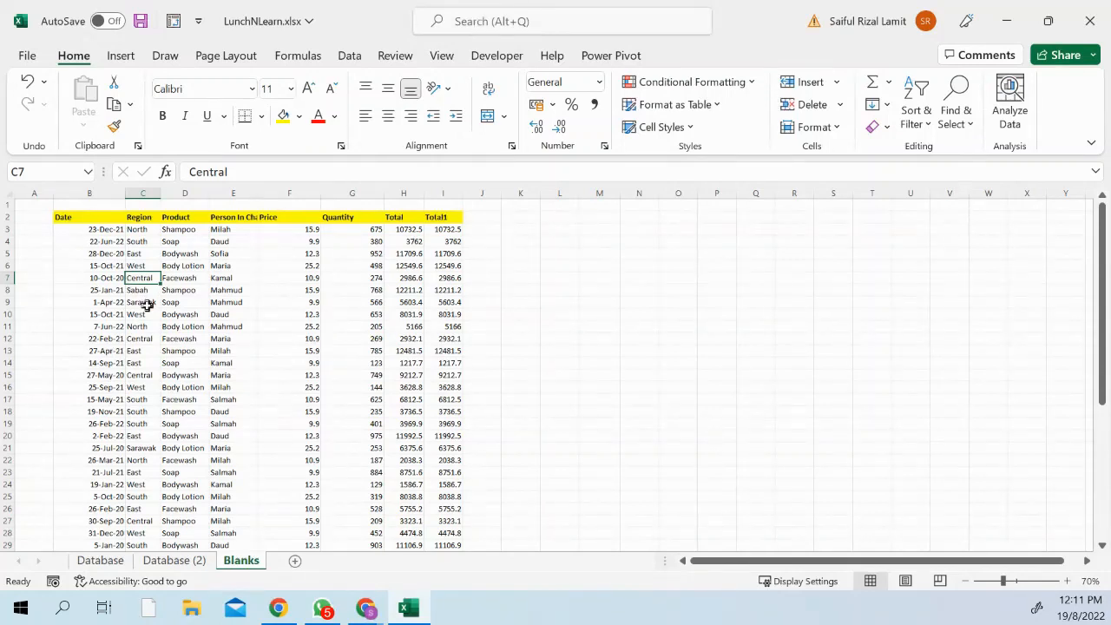
pyautogui.click(148, 304)
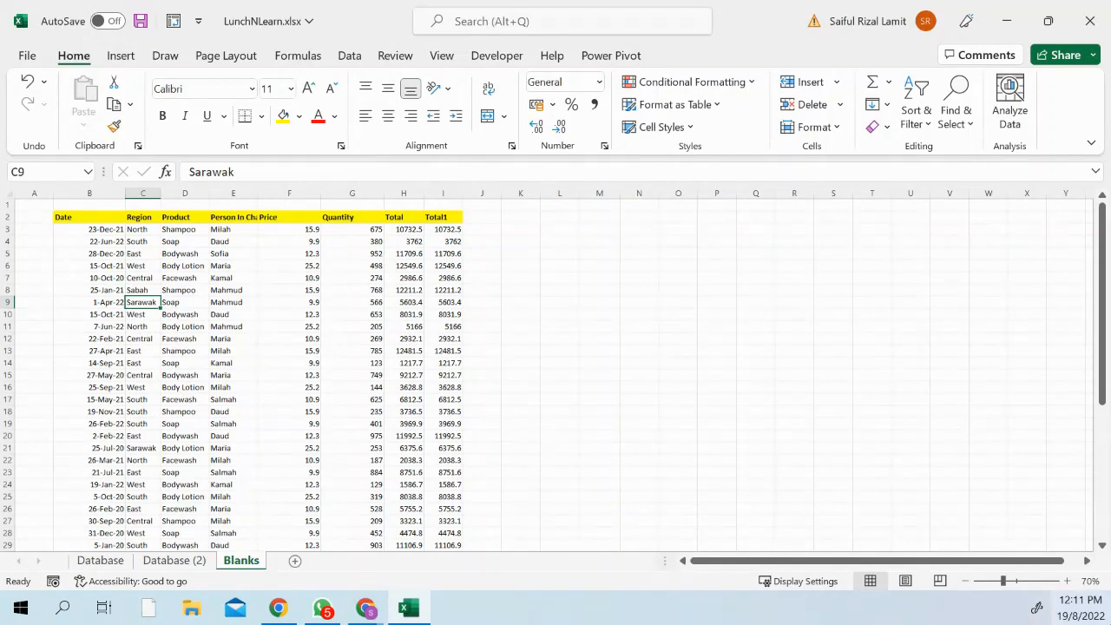
pyautogui.scroll(3, 355, 370)
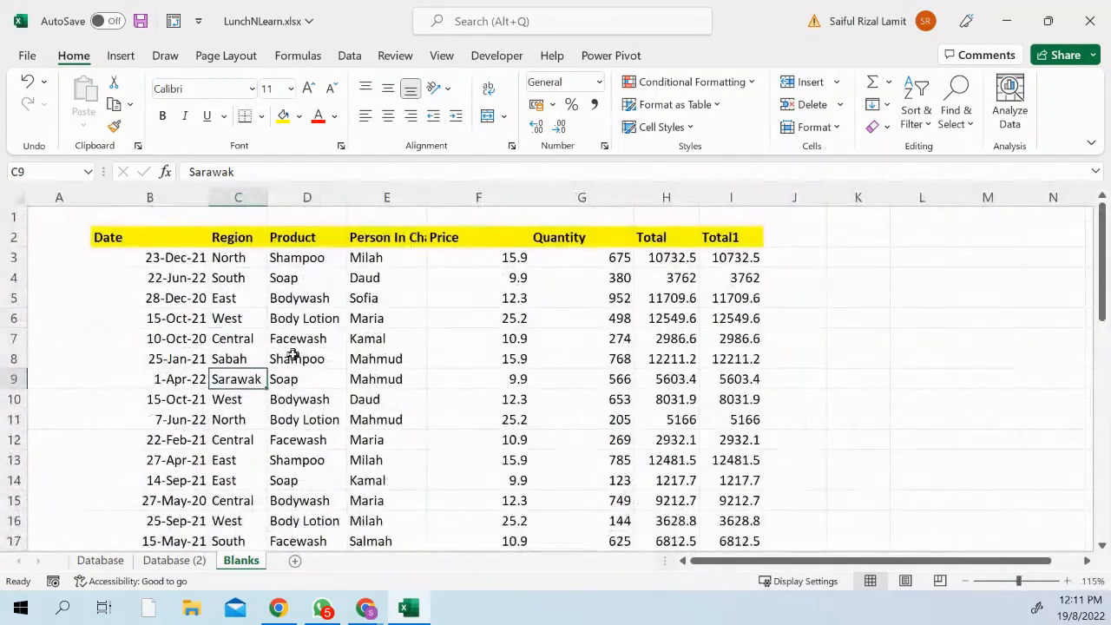
pyautogui.click(233, 416)
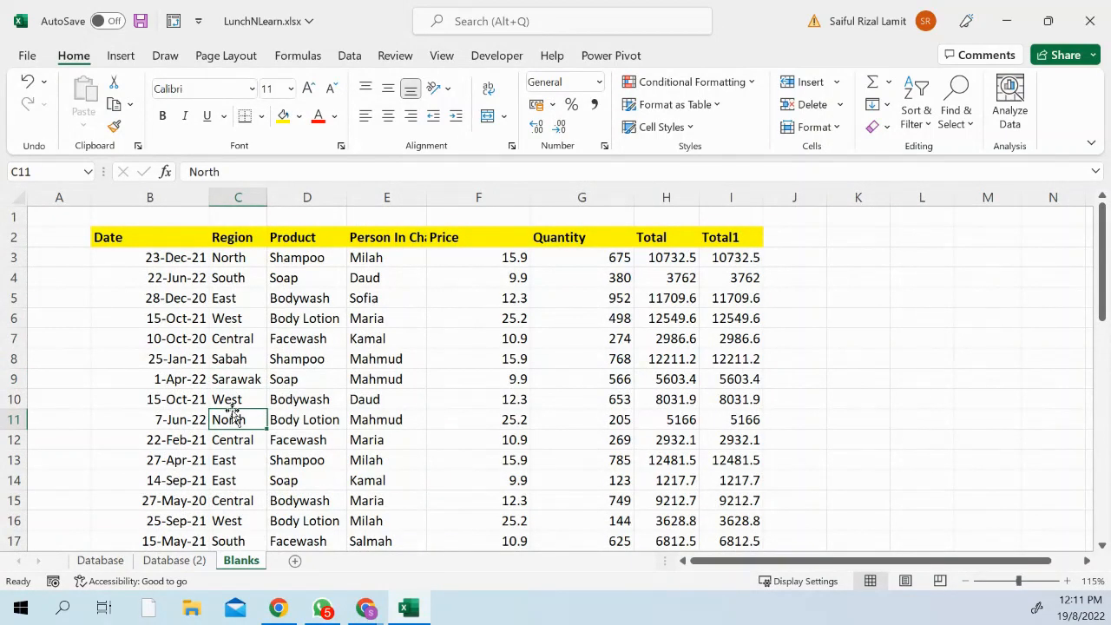
pyautogui.hotkey('alt', 'Down')
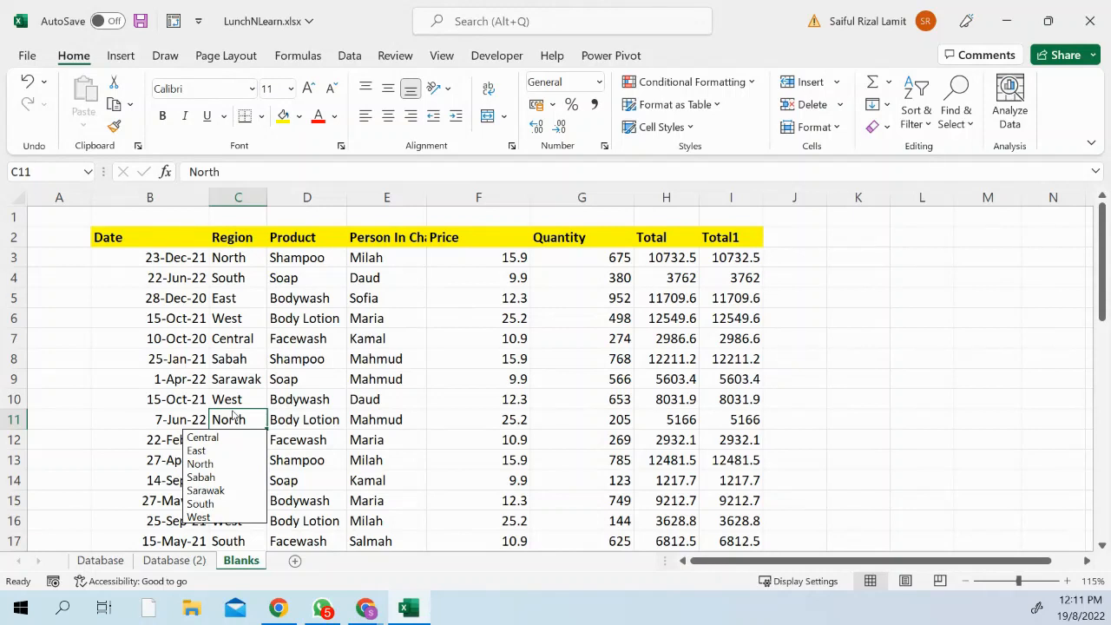
pyautogui.press('Escape')
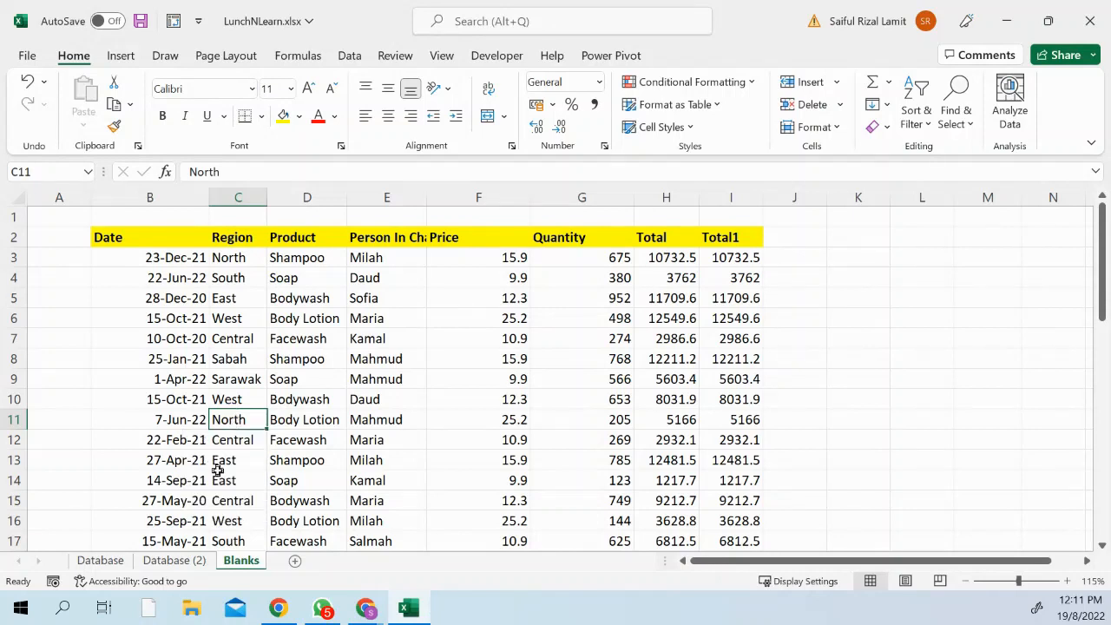
# Add a trailing space after West in cell C10, and check the list of distinct regions from cell C12.
pyautogui.click(252, 401)
pyautogui.doubleClick(251, 399)
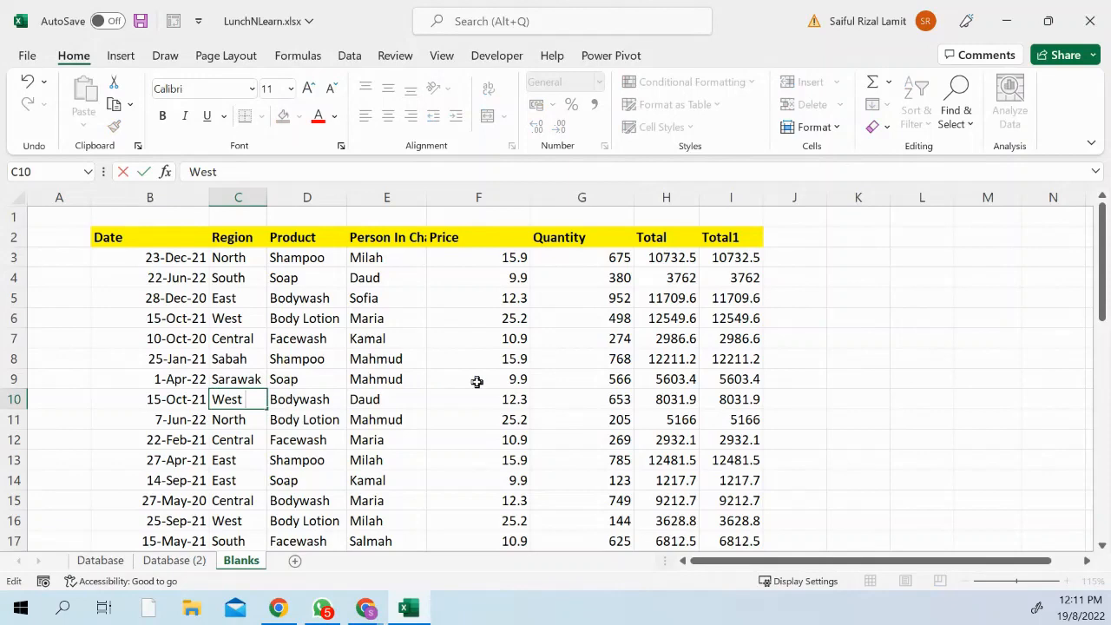
pyautogui.press('Return')
pyautogui.press('Return')
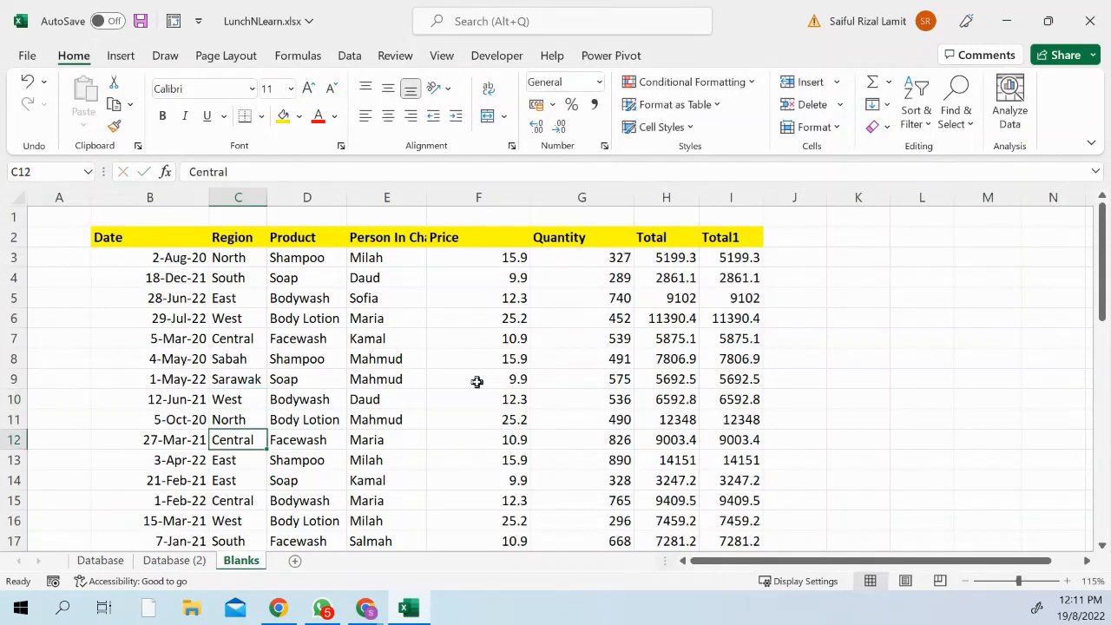
pyautogui.hotkey('alt', 'Down')
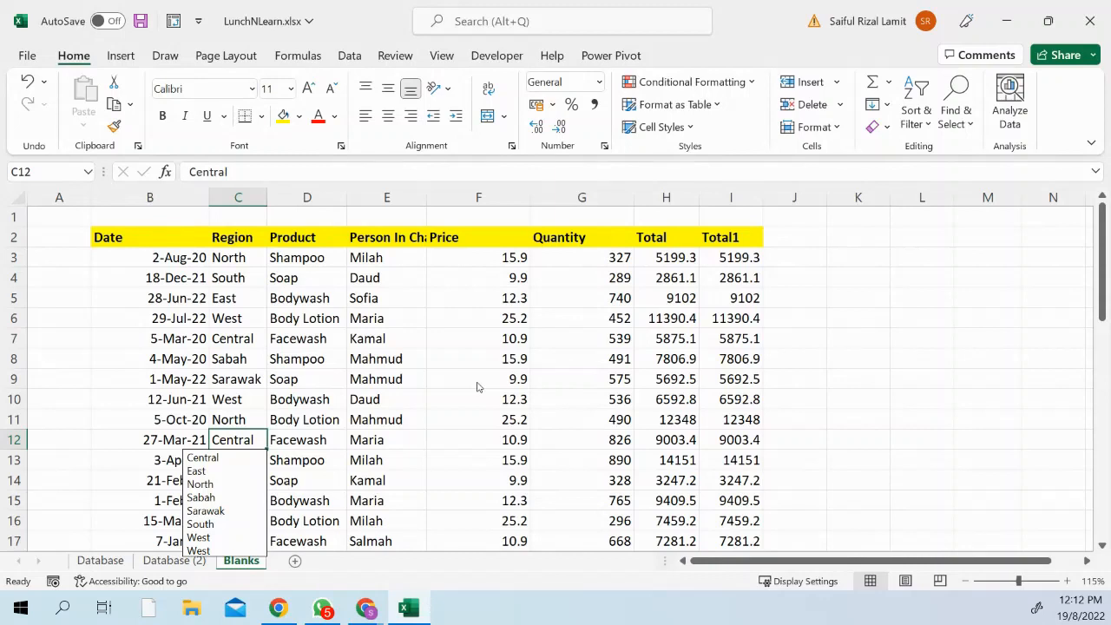
pyautogui.press('Escape')
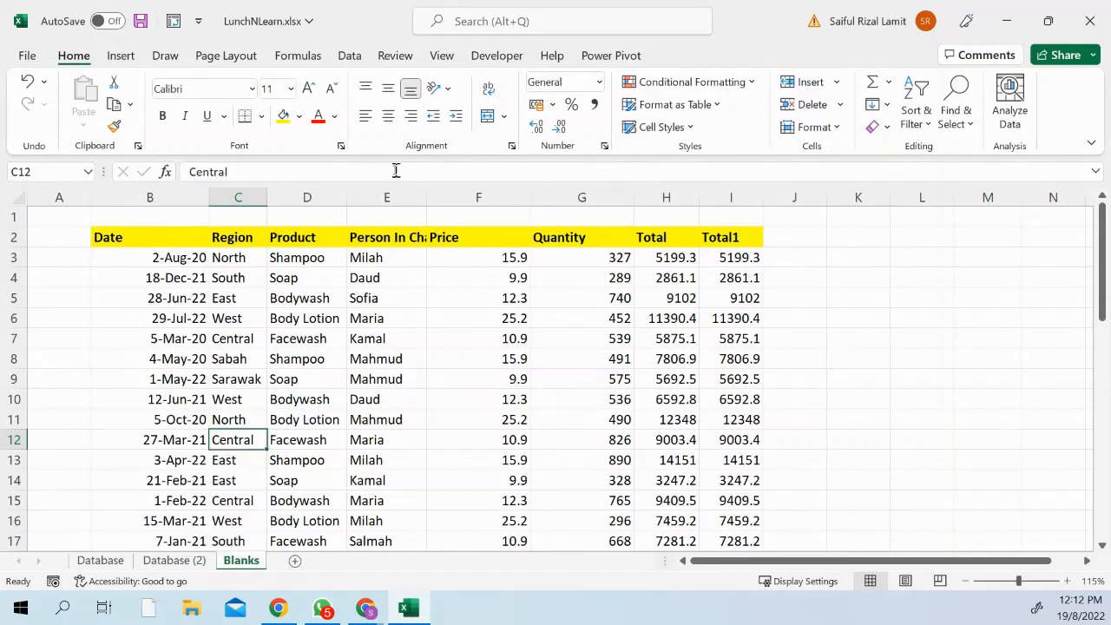
# Add extra trailing spaces after West in cell C24, and check the list of distinct regions from cell C18.
pyautogui.doubleClick(253, 400)
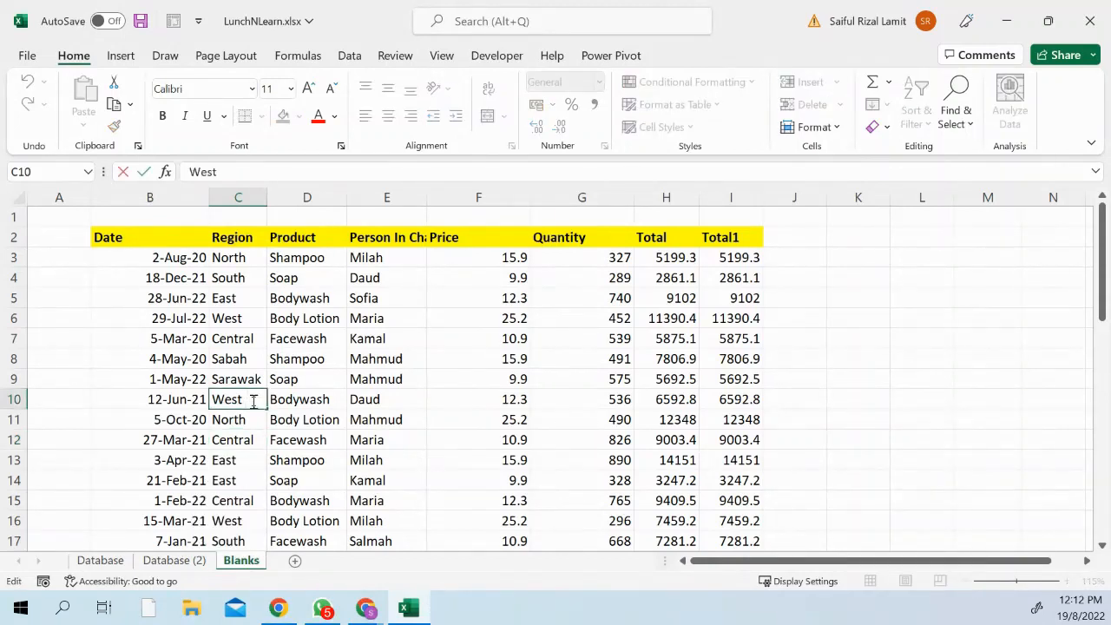
pyautogui.scroll(-3, 238, 460)
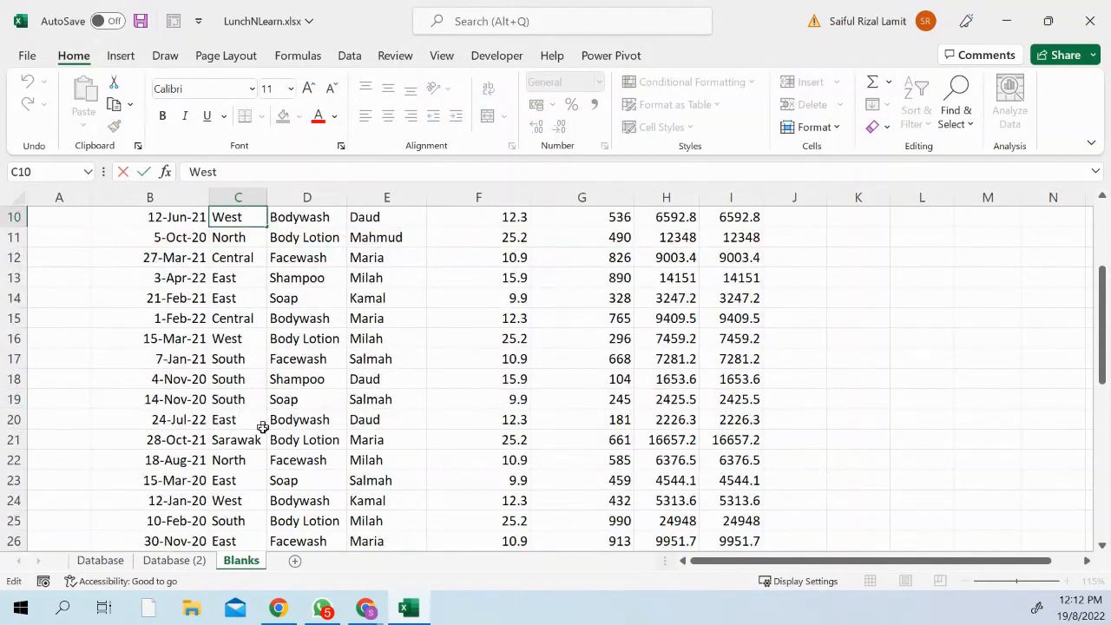
pyautogui.doubleClick(249, 499)
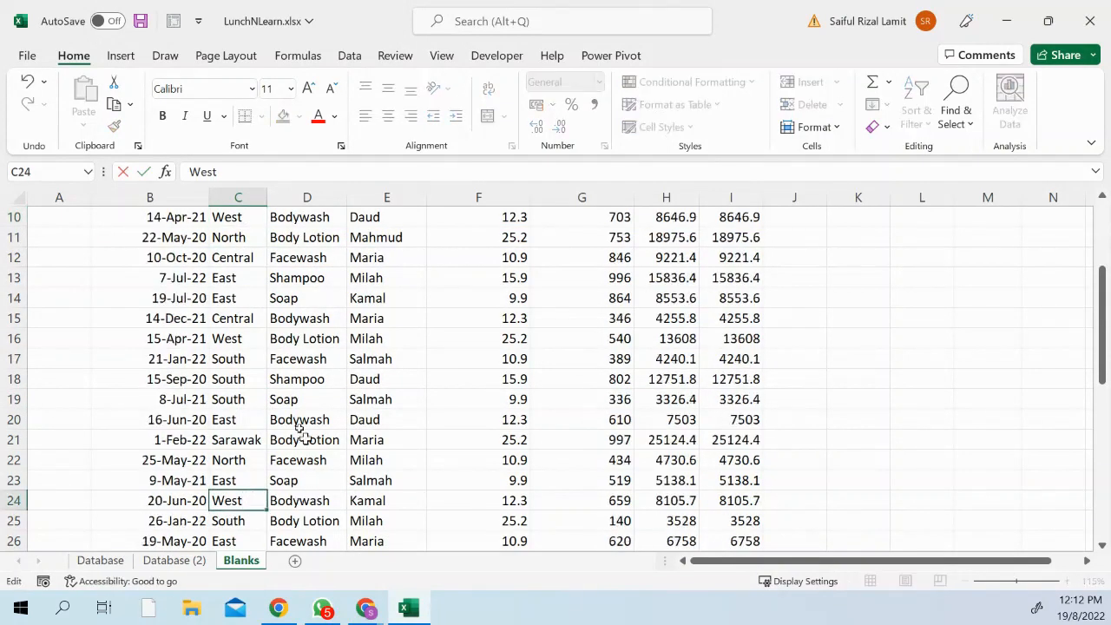
pyautogui.press('Return')
pyautogui.click(228, 385)
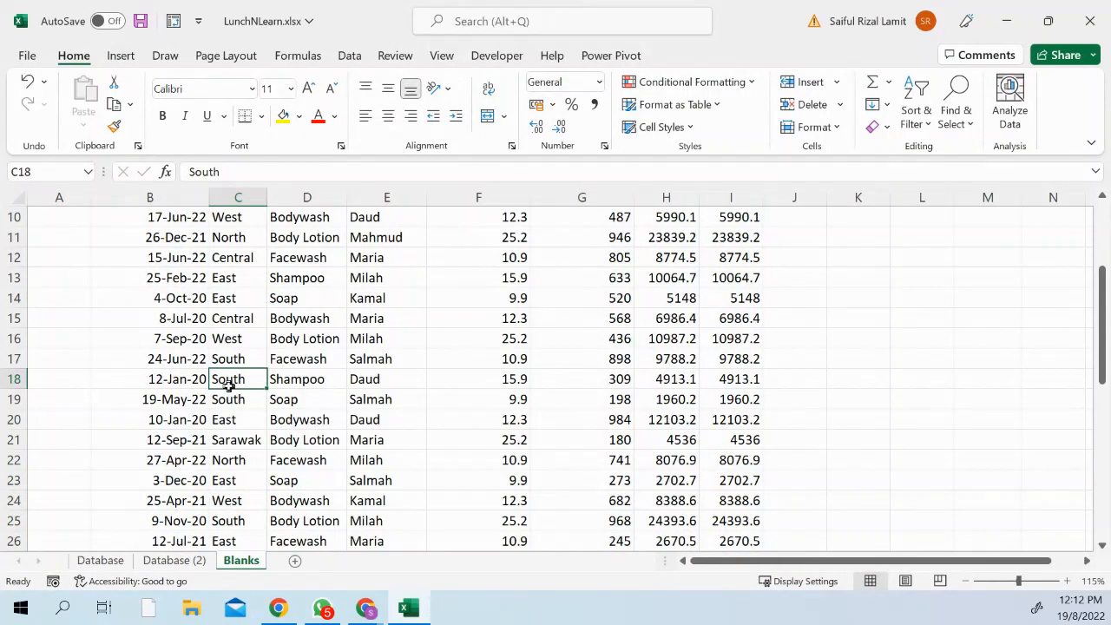
pyautogui.hotkey('alt', 'Down')
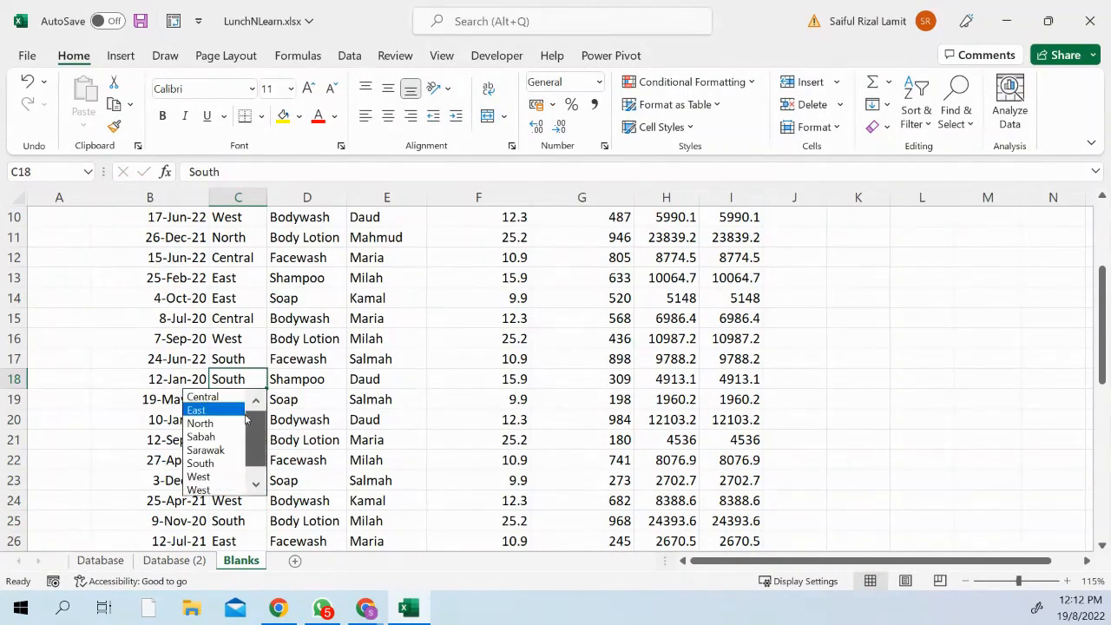
pyautogui.click(255, 483)
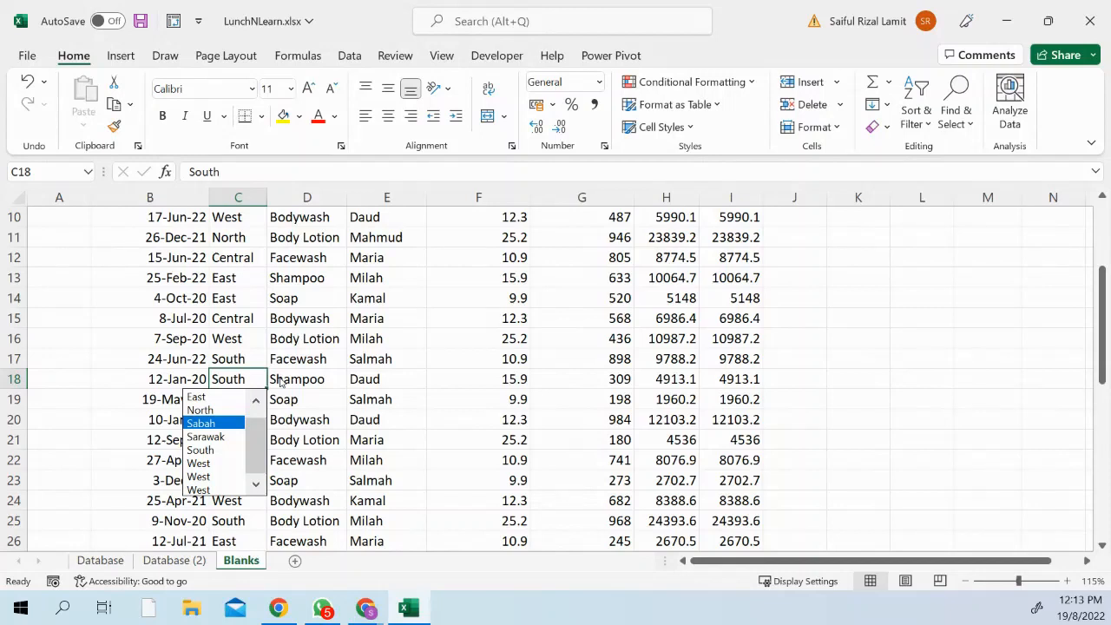
# Examine the West entry in cell C16 for trailing spaces without changing it.
pyautogui.press('Escape')
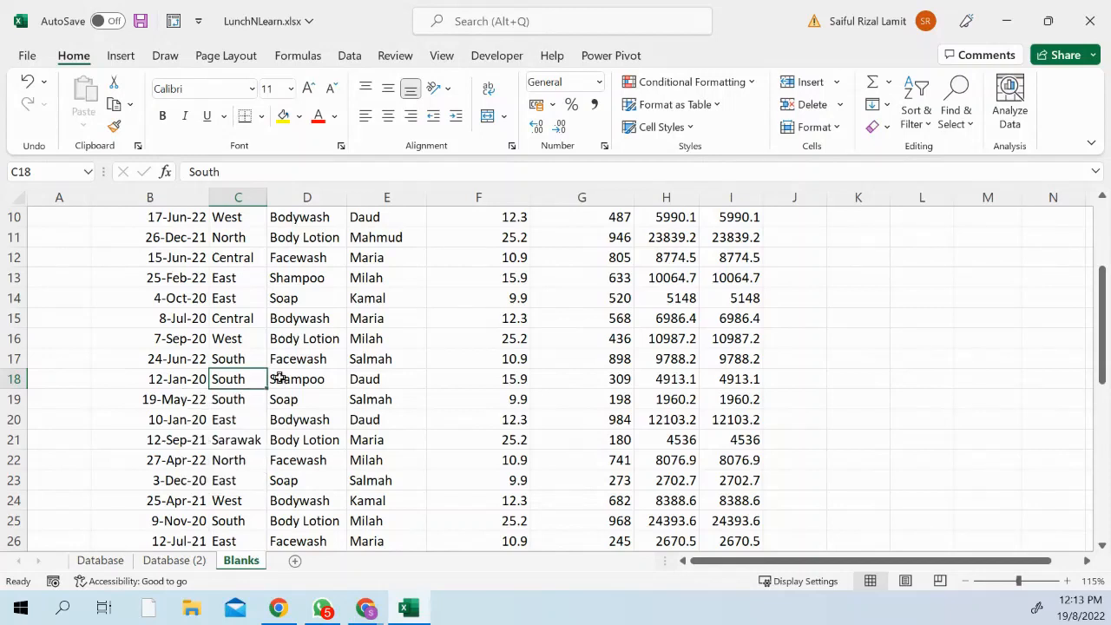
pyautogui.click(253, 343)
pyautogui.doubleClick(253, 343)
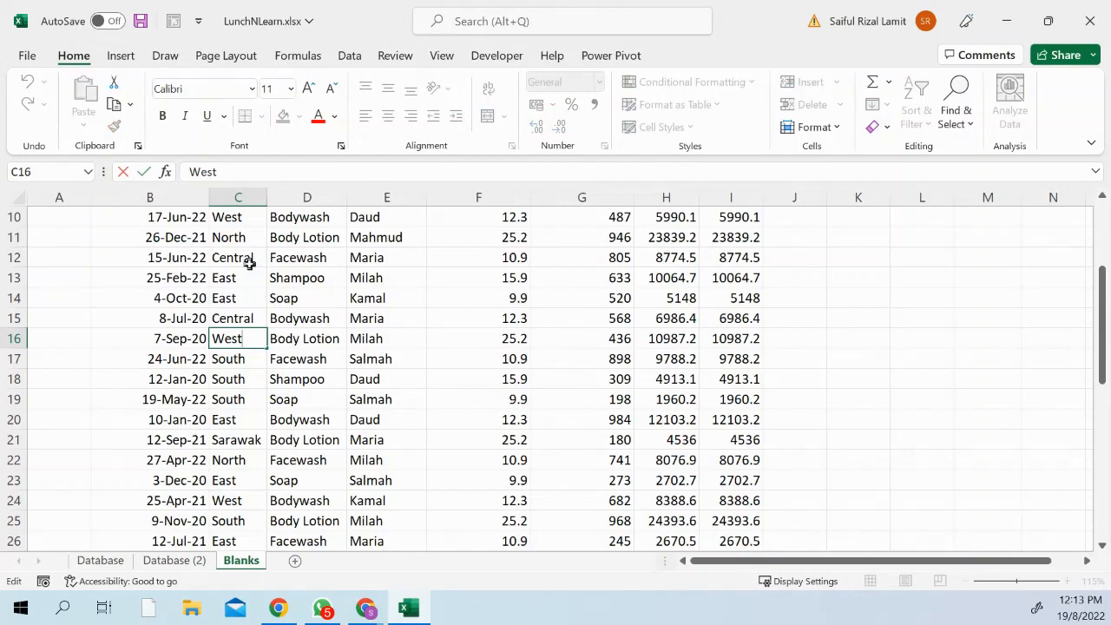
pyautogui.scroll(2, 256, 253)
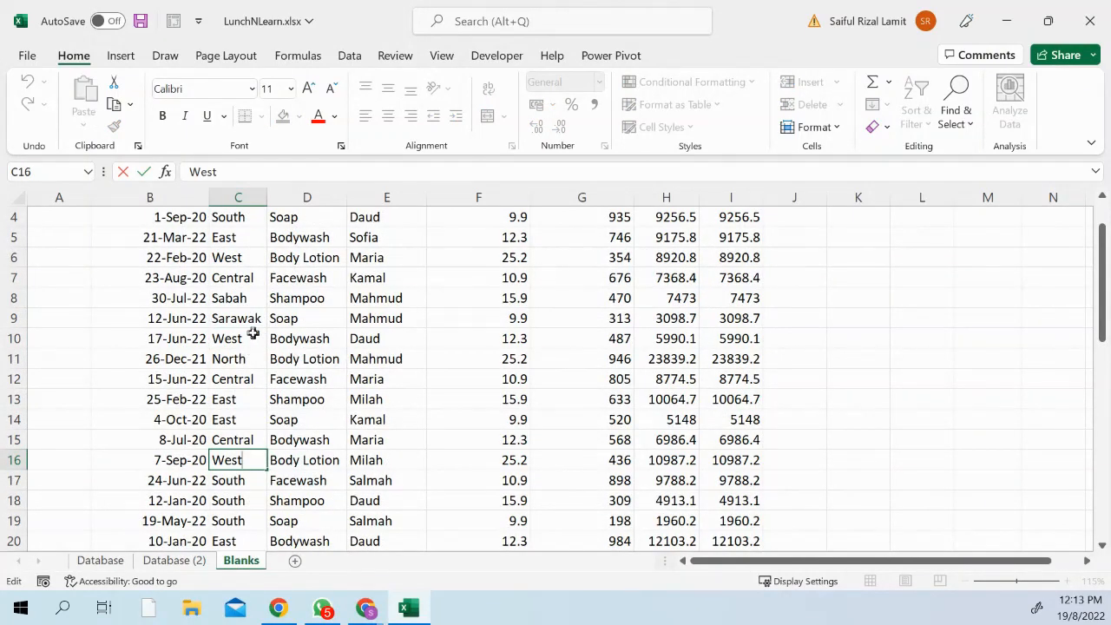
pyautogui.press('Escape')
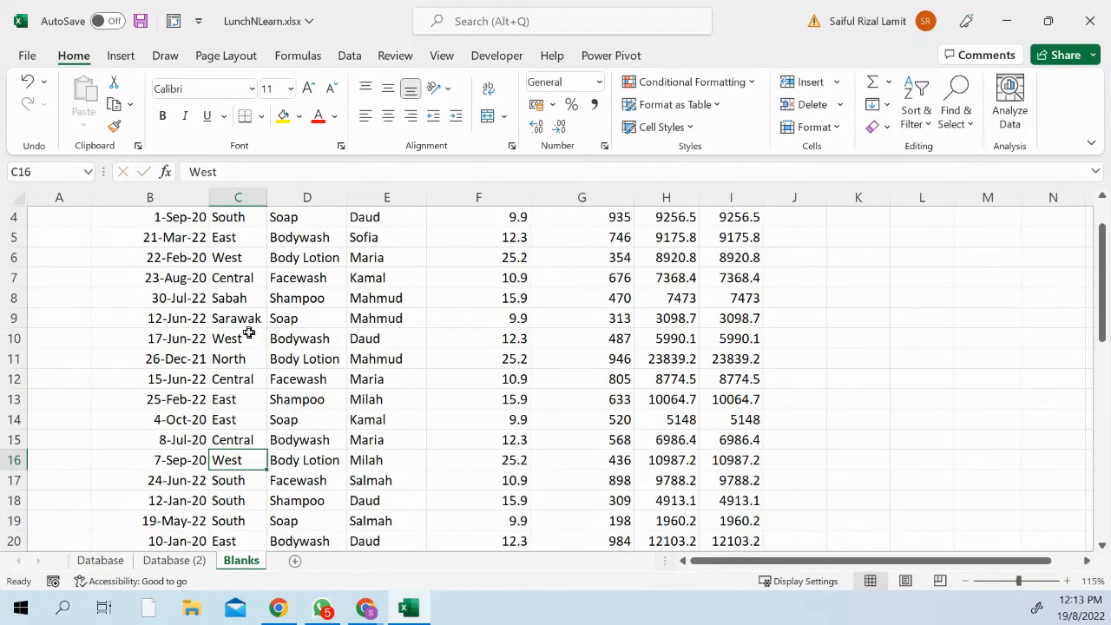
# View the list of distinct regions from cell C5.
pyautogui.hotkey('ctrl', 'Down')
pyautogui.scroll(2, 240, 283)
pyautogui.click(239, 277)
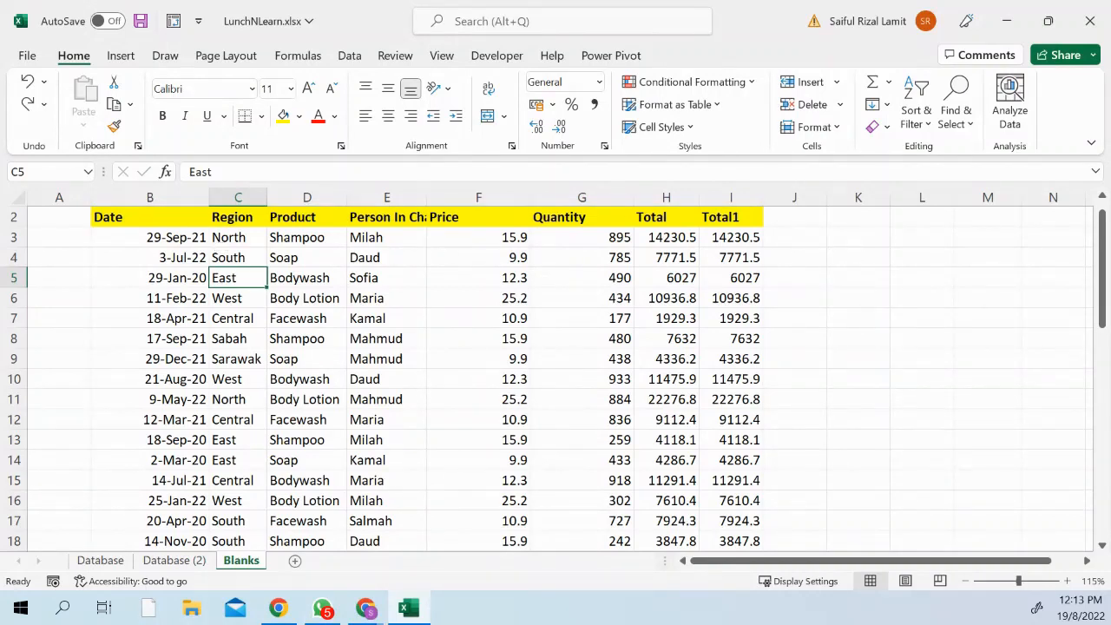
pyautogui.hotkey('alt', 'Down')
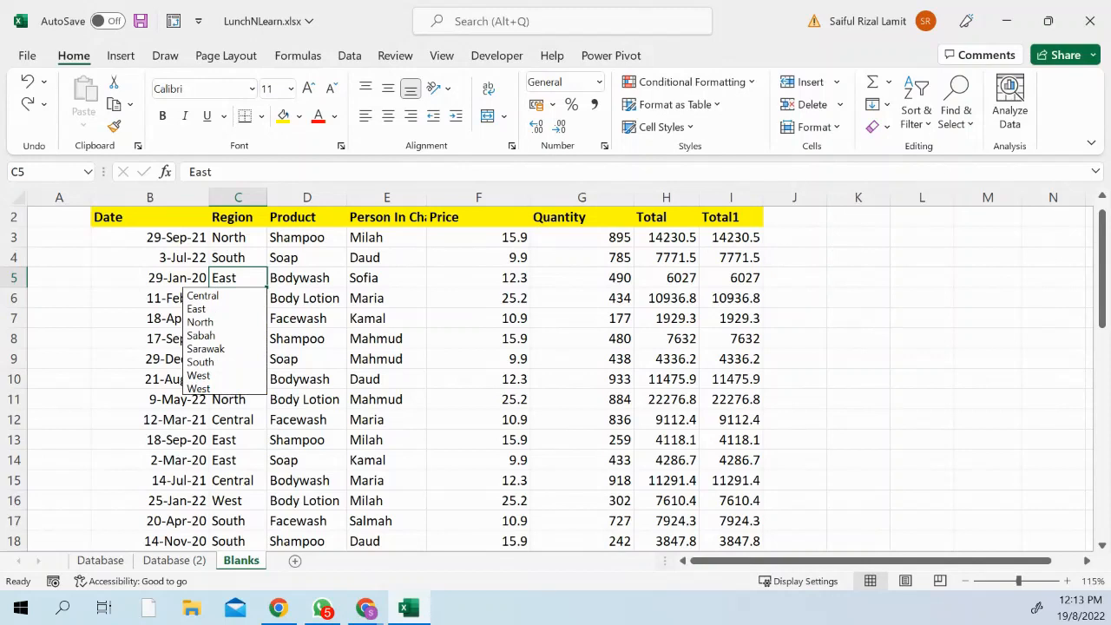
pyautogui.press('Escape')
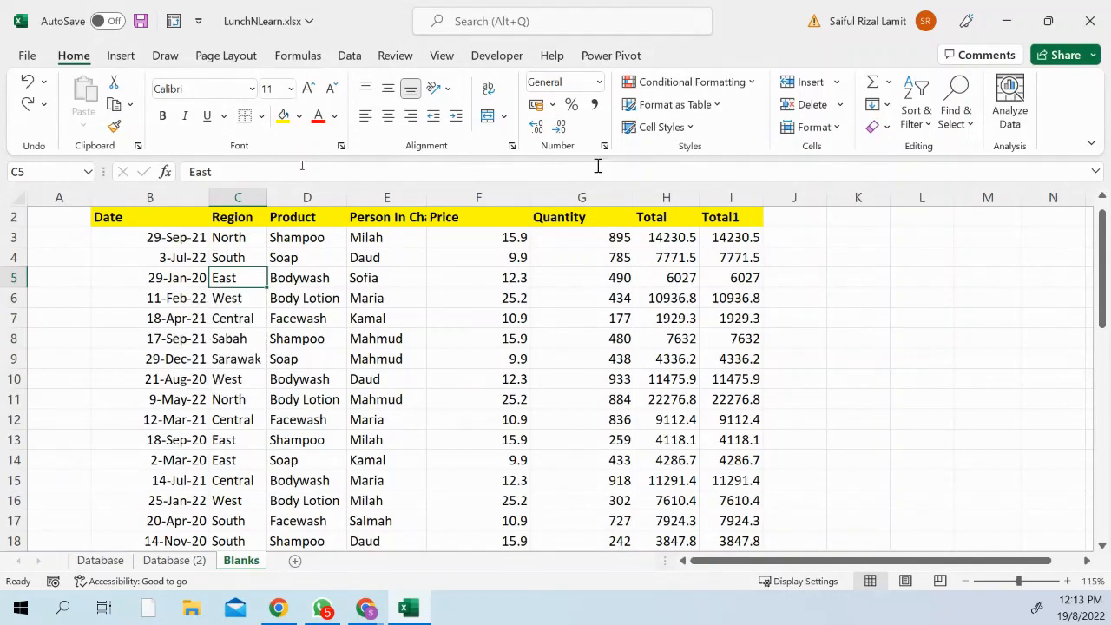
# Remove the trailing space after West in cell C10, and check the list of distinct regions from cell C9.
pyautogui.doubleClick(253, 378)
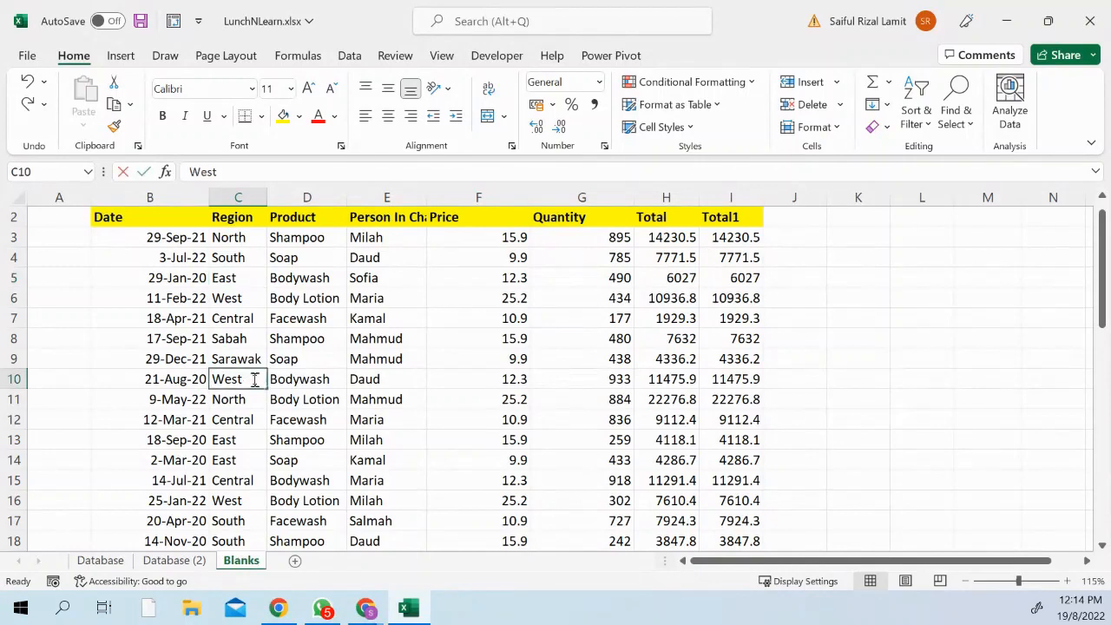
pyautogui.press('Return')
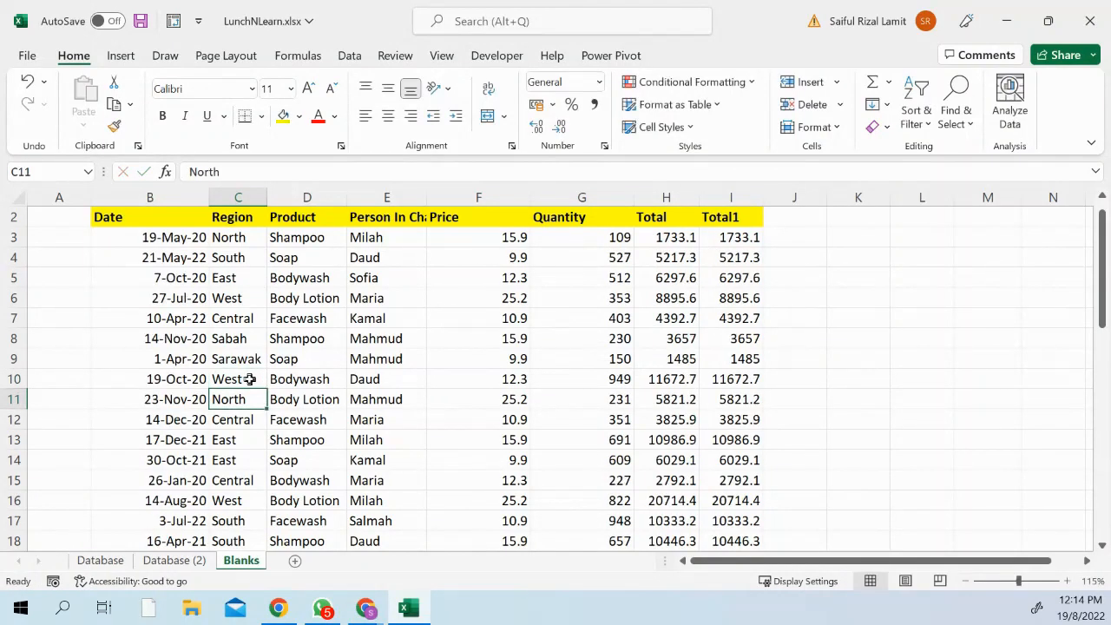
pyautogui.click(248, 360)
pyautogui.rightClick(248, 360)
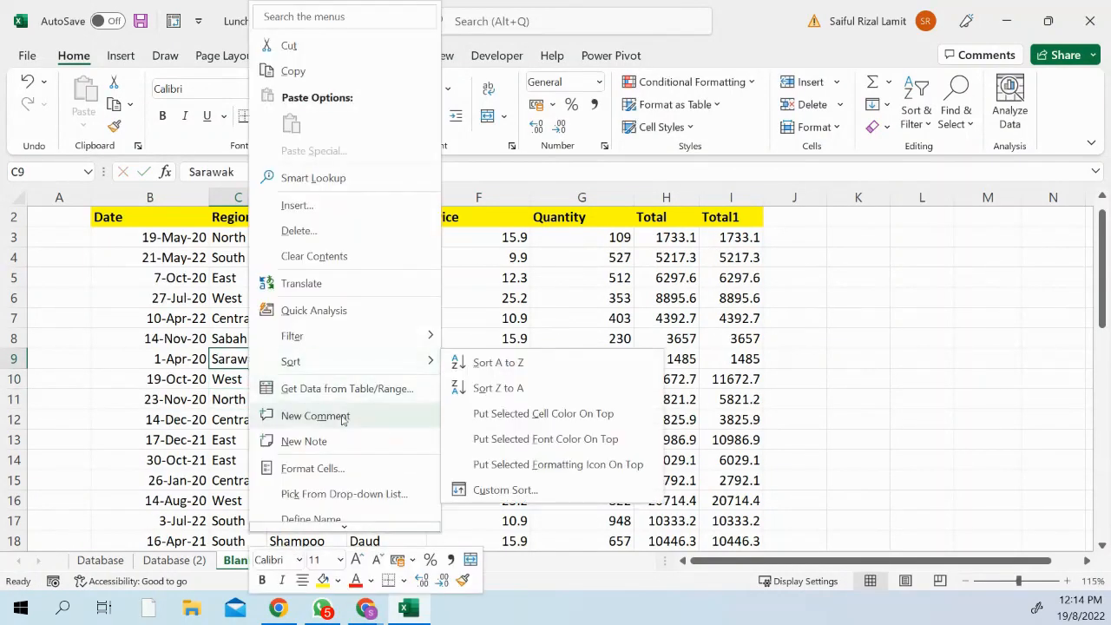
pyautogui.click(350, 497)
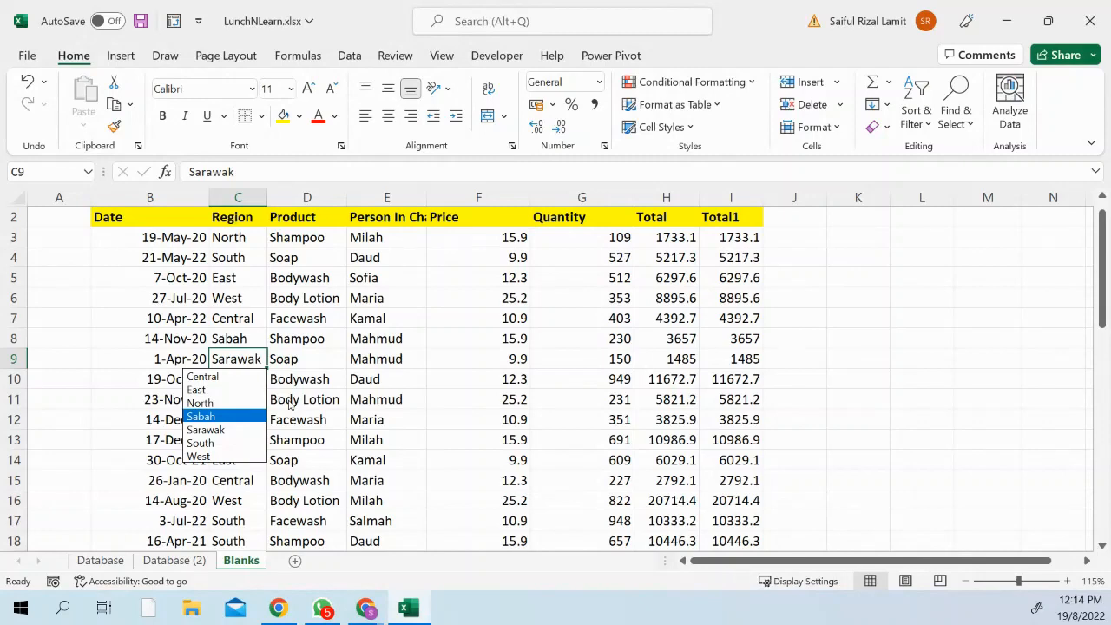
pyautogui.press('Escape')
# Change the region in cell C12 to South by picking it from the column's existing entries, and recheck the list.
pyautogui.click(227, 417)
pyautogui.scroll(-2, 228, 414)
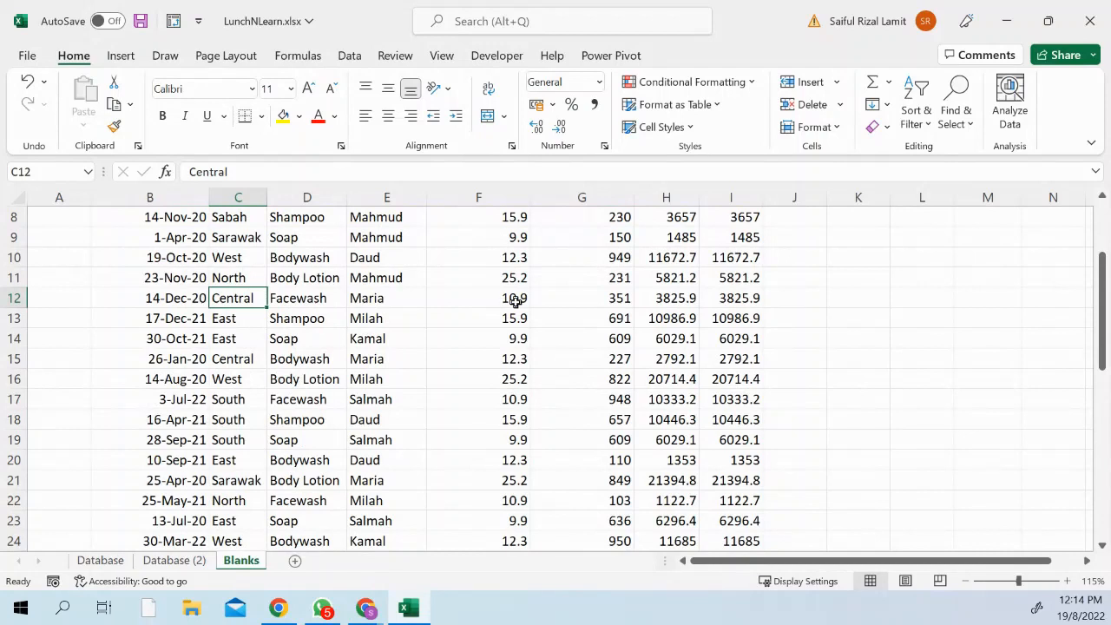
pyautogui.hotkey('alt', 'Down')
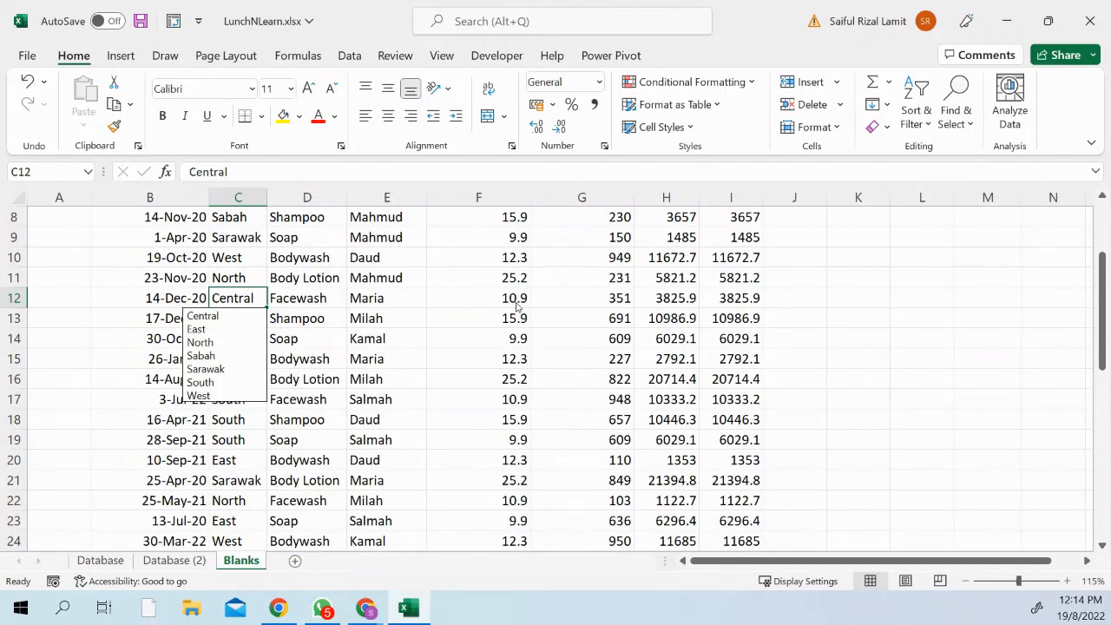
pyautogui.press('Down')
pyautogui.press('Down')
pyautogui.press('Down')
pyautogui.press('Down')
pyautogui.press('Down')
pyautogui.press('Down')
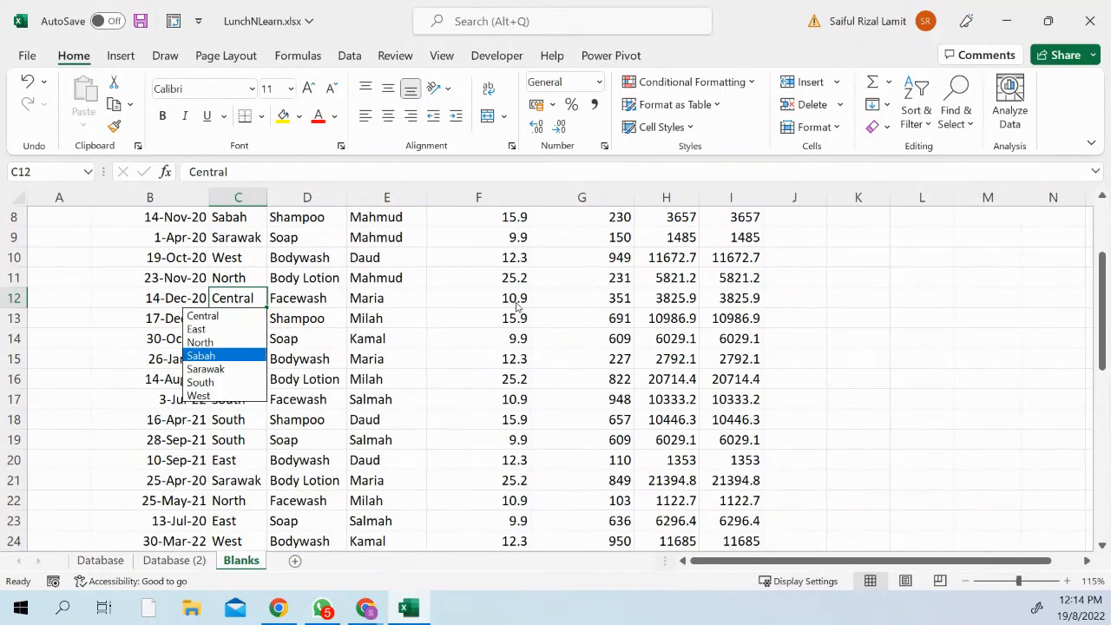
pyautogui.press('Return')
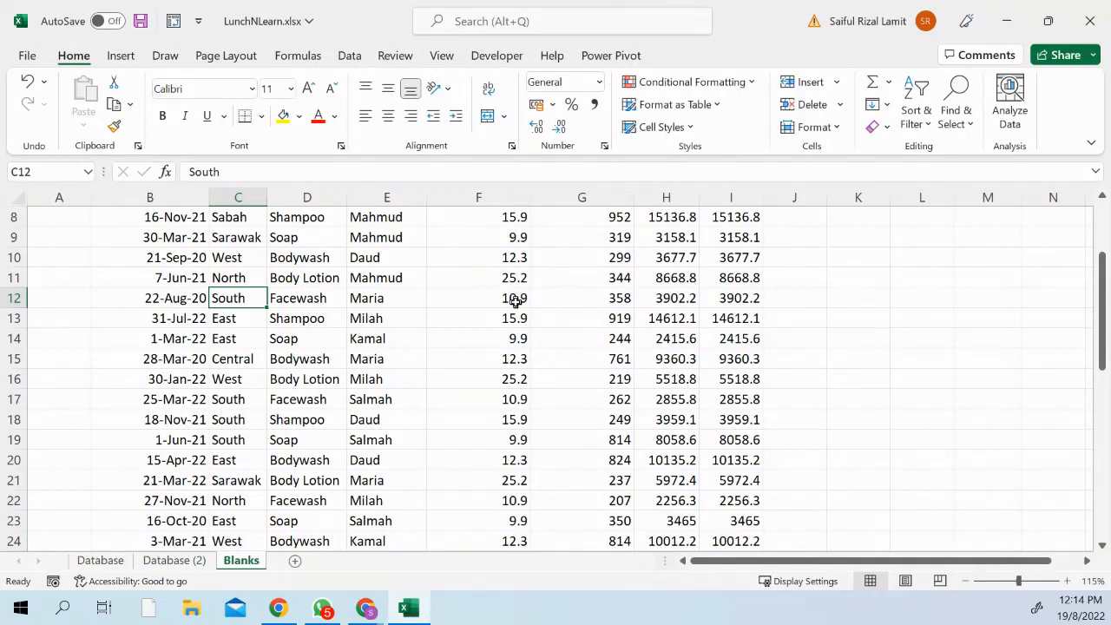
pyautogui.hotkey('alt', 'Down')
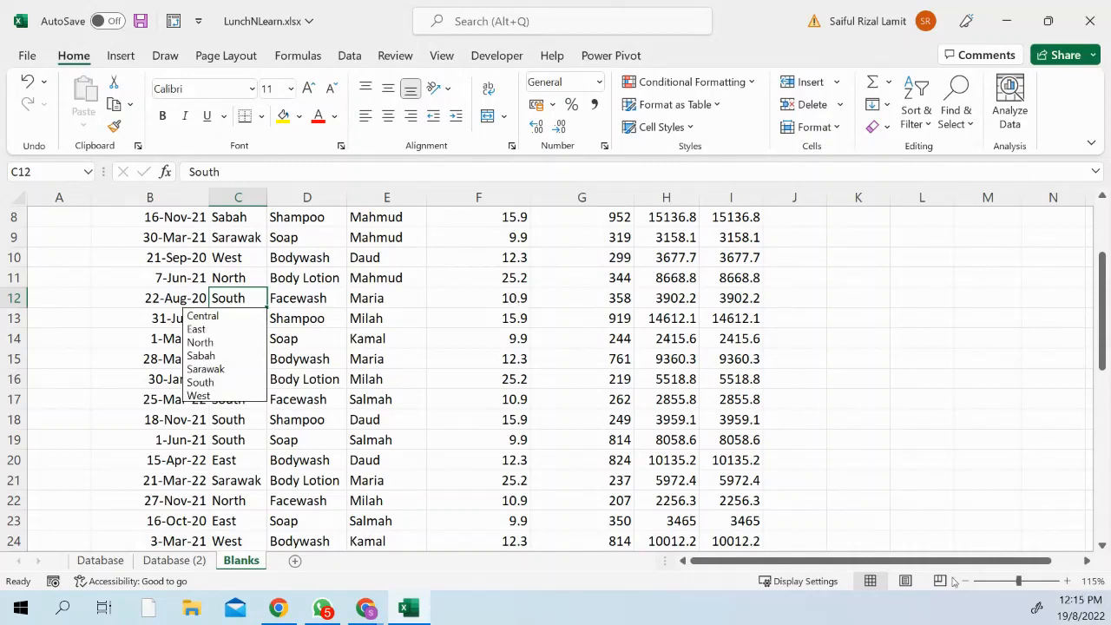
pyautogui.press('Escape')
# Fill the empty cell C46 below the Region data with Sarawak, picked from the column's existing entries.
pyautogui.hotkey('ctrl', 'Down')
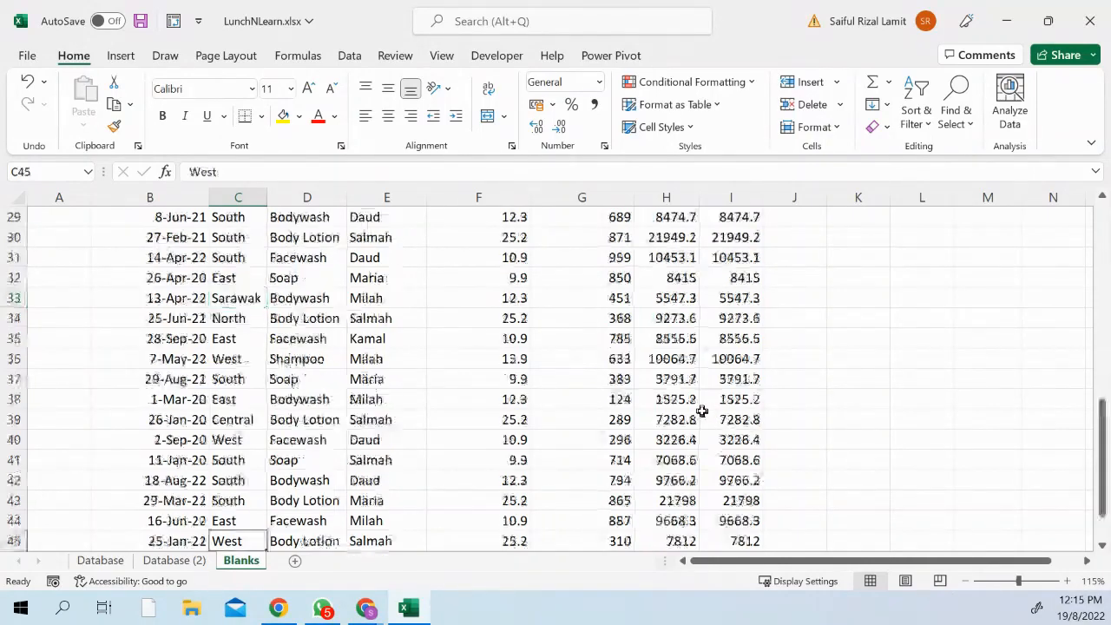
pyautogui.scroll(-3, 373, 379)
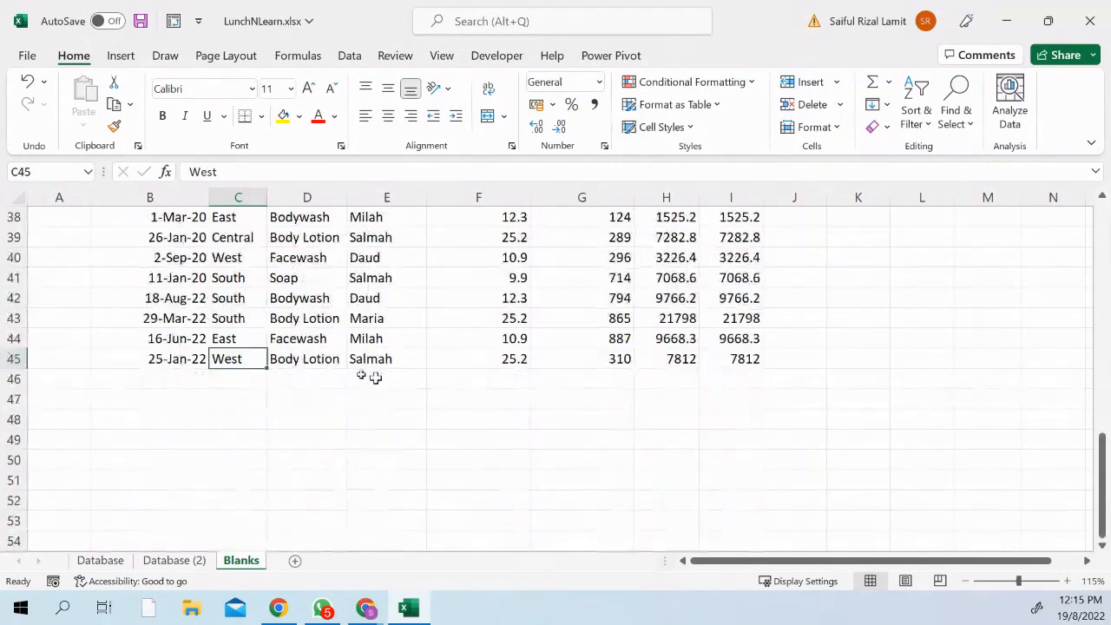
pyautogui.click(222, 402)
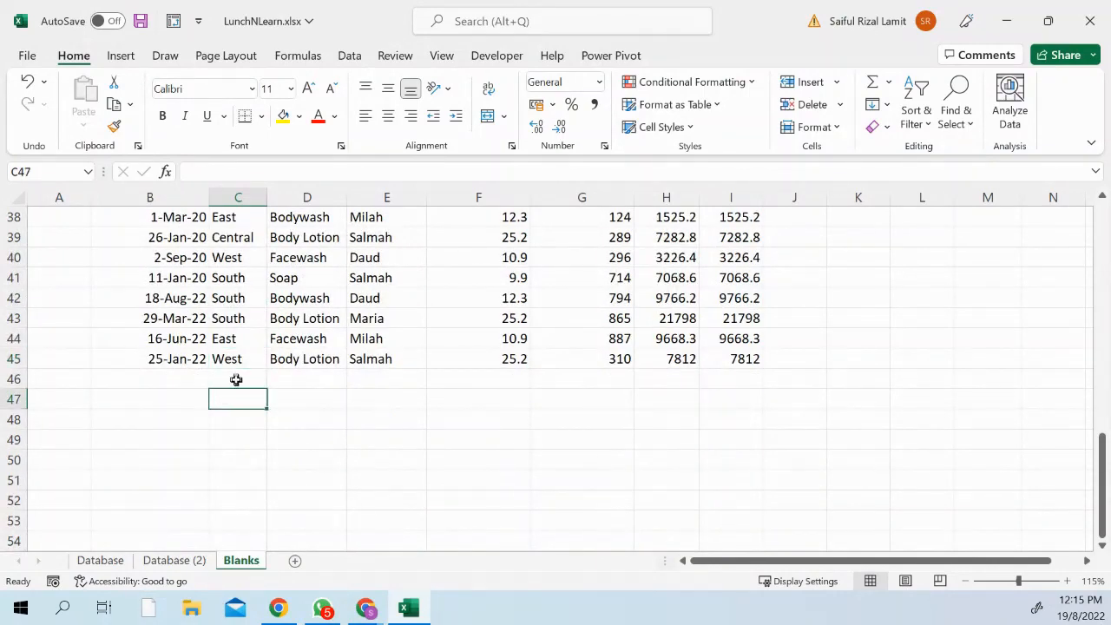
pyautogui.click(236, 380)
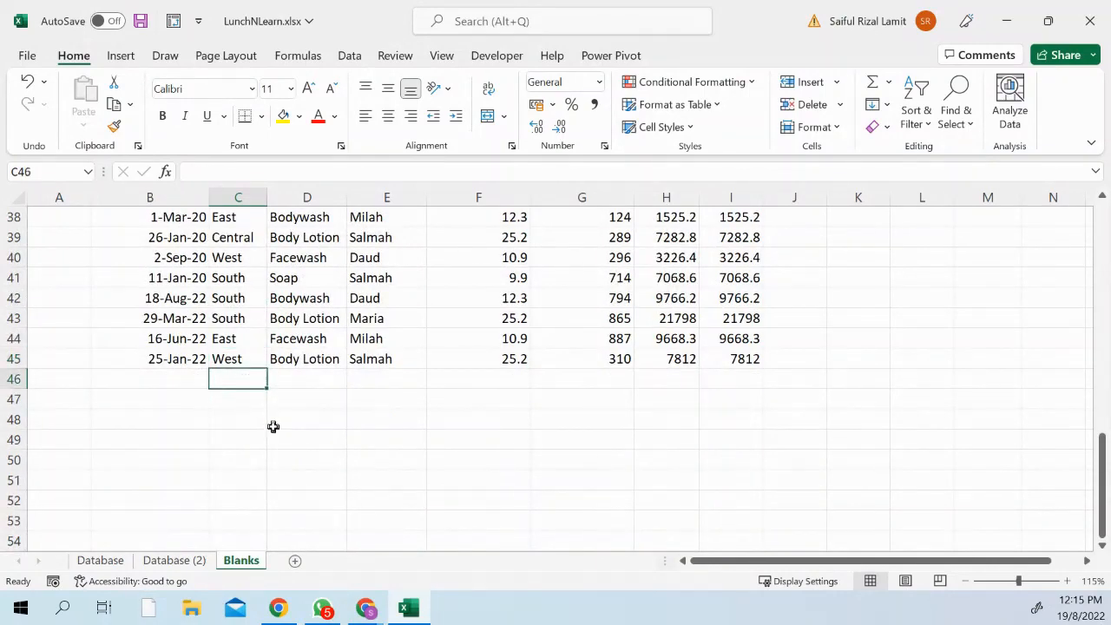
pyautogui.click(223, 395)
pyautogui.click(243, 374)
pyautogui.hotkey('alt', 'Down')
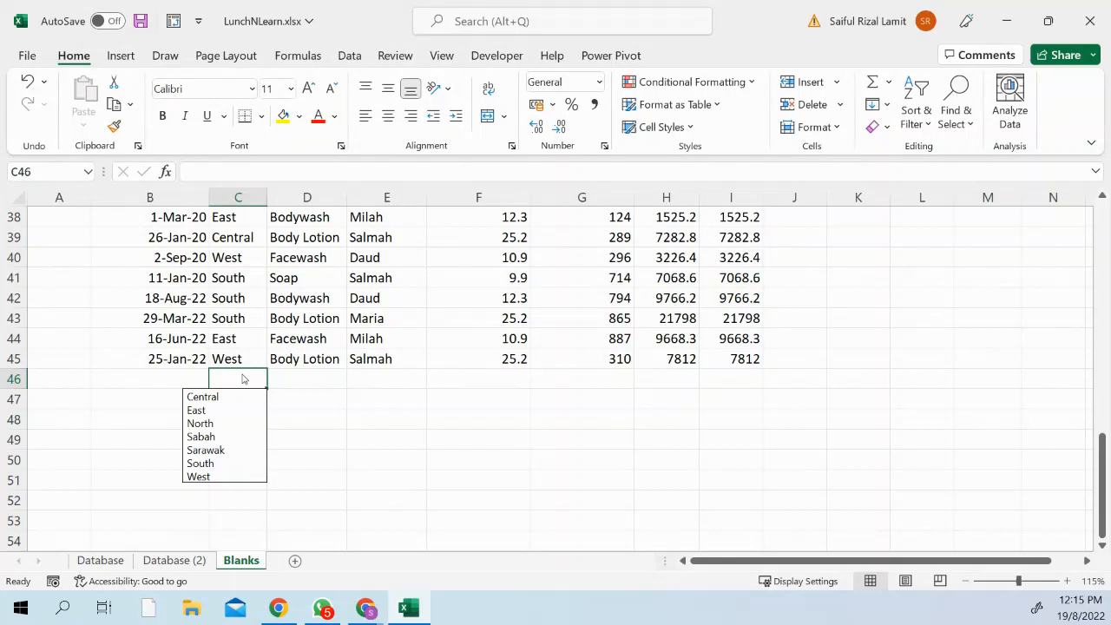
pyautogui.press('Down')
pyautogui.press('Down')
pyautogui.press('Down')
pyautogui.press('Down')
pyautogui.press('Down')
pyautogui.press('Down')
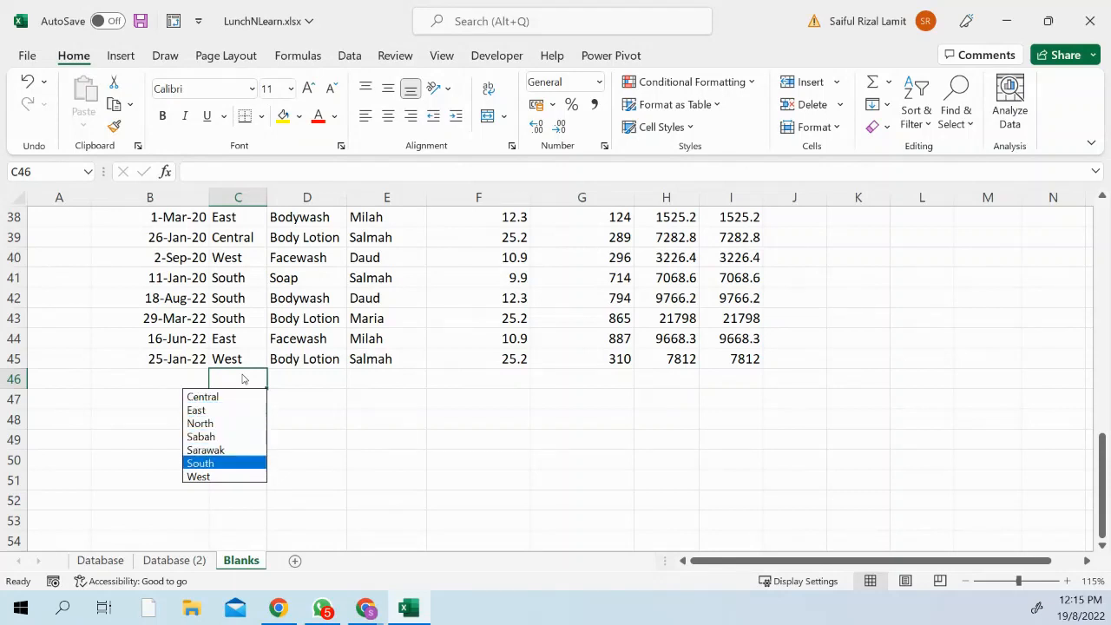
pyautogui.press('Up')
pyautogui.press('Return')
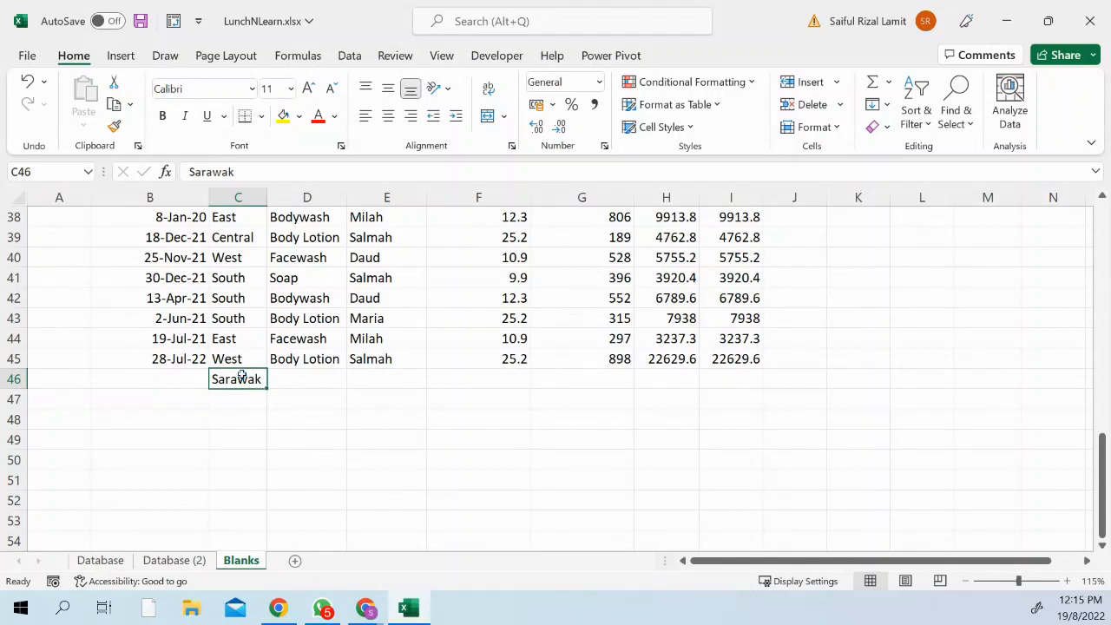
# Clear the Sarawak entry from cell C46 and return to cell C1 above the Region header.
pyautogui.press('Delete')
pyautogui.press('Up')
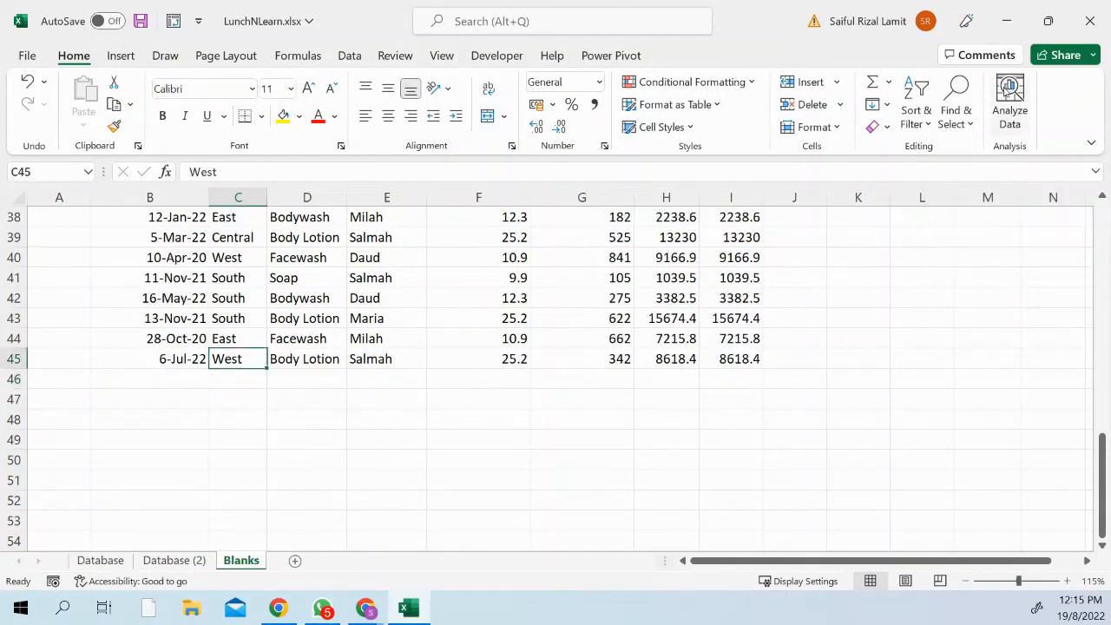
pyautogui.press('Up')
pyautogui.press('Up')
pyautogui.press('Up')
pyautogui.press('Up')
pyautogui.press('Up')
pyautogui.press('Up')
pyautogui.press('Up')
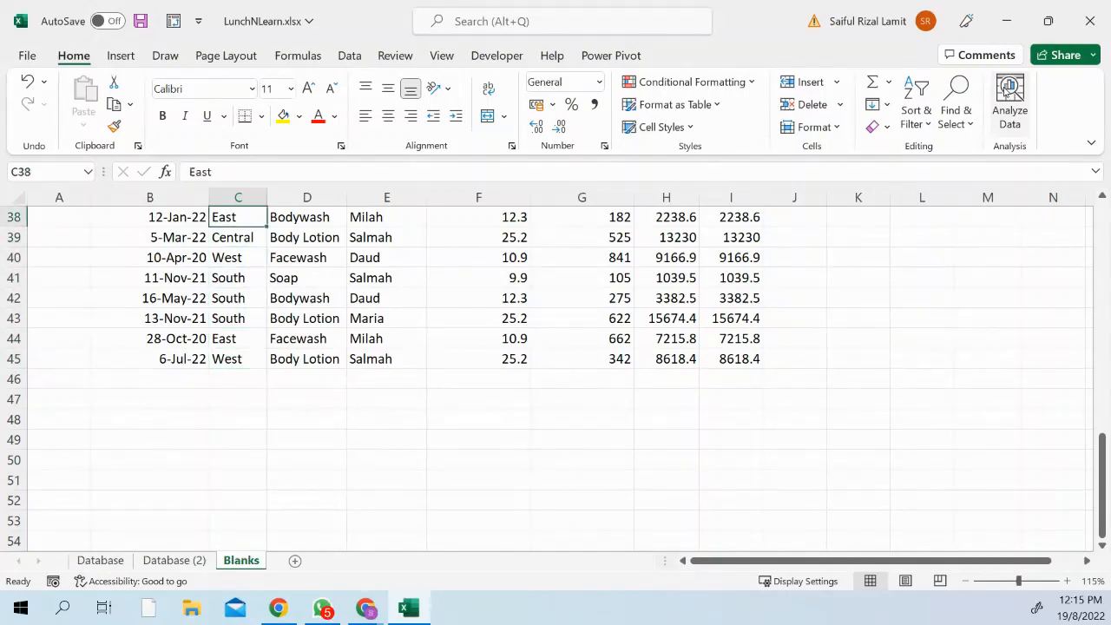
pyautogui.press('Up')
pyautogui.press('Up')
pyautogui.press('Up')
pyautogui.press('Up')
pyautogui.press('Up')
pyautogui.press('Up')
pyautogui.press('Up')
pyautogui.press('Up')
pyautogui.press('Up')
pyautogui.press('Up')
pyautogui.press('Up')
pyautogui.press('Up')
pyautogui.press('Up')
pyautogui.press('Up')
pyautogui.press('Up')
pyautogui.press('Up')
pyautogui.press('Up')
pyautogui.press('Up')
pyautogui.press('Up')
pyautogui.press('Up')
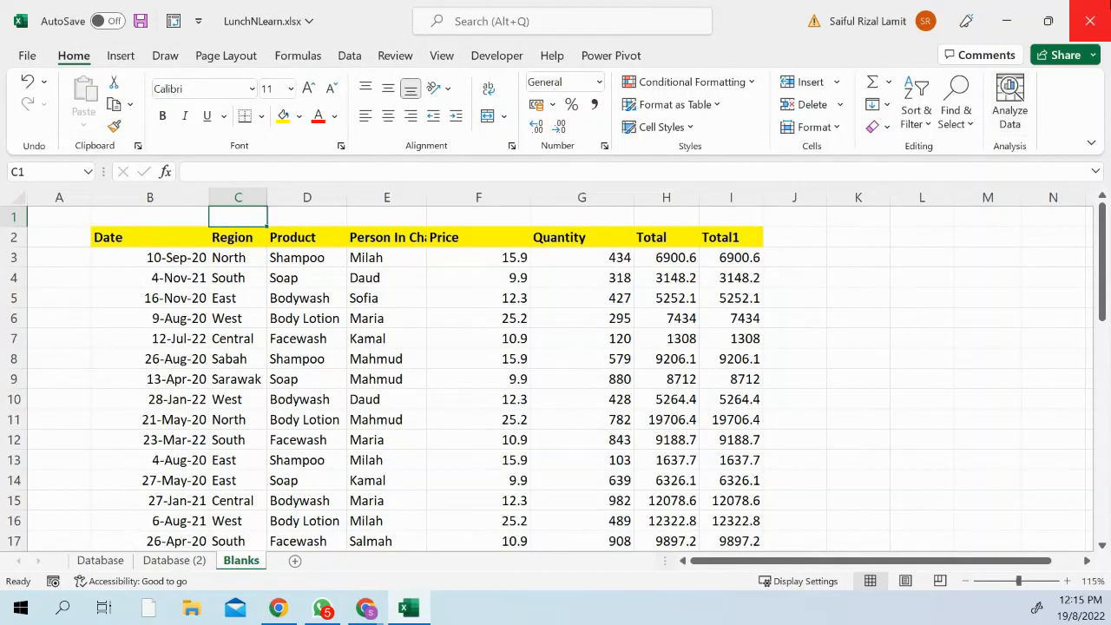
# AutoFit the width of the Person In Charge column to its contents.
pyautogui.click(199, 361)
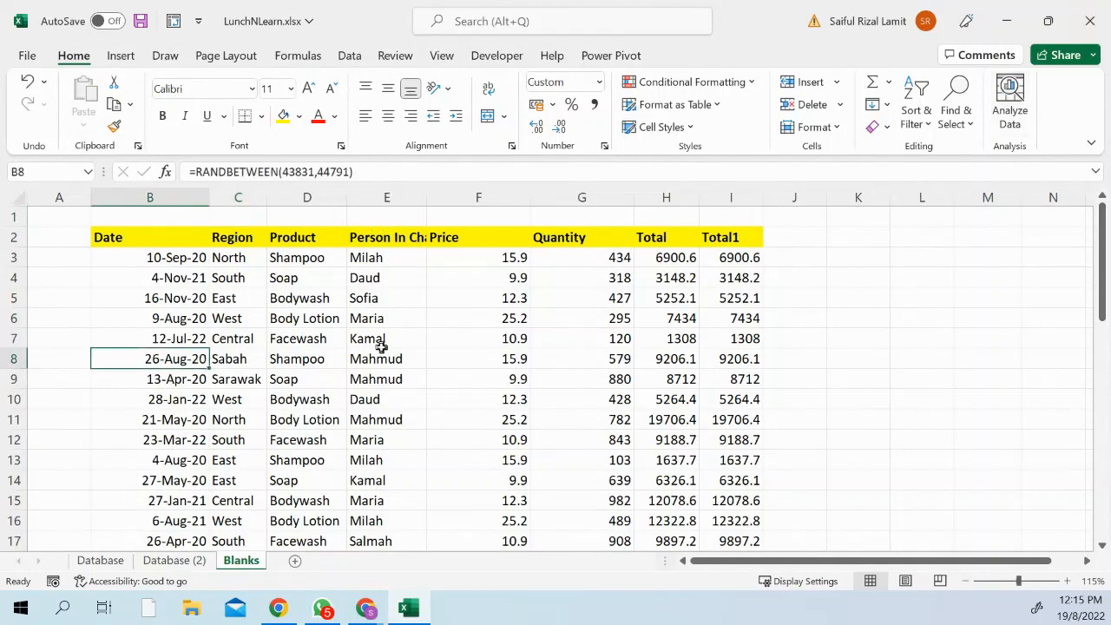
pyautogui.click(382, 342)
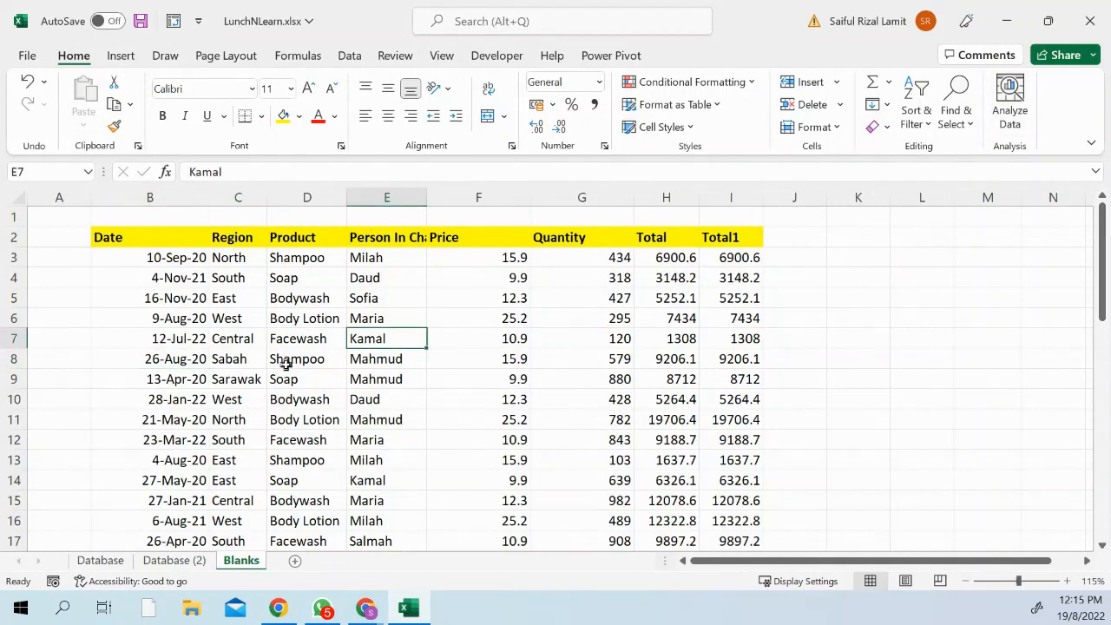
pyautogui.click(280, 354)
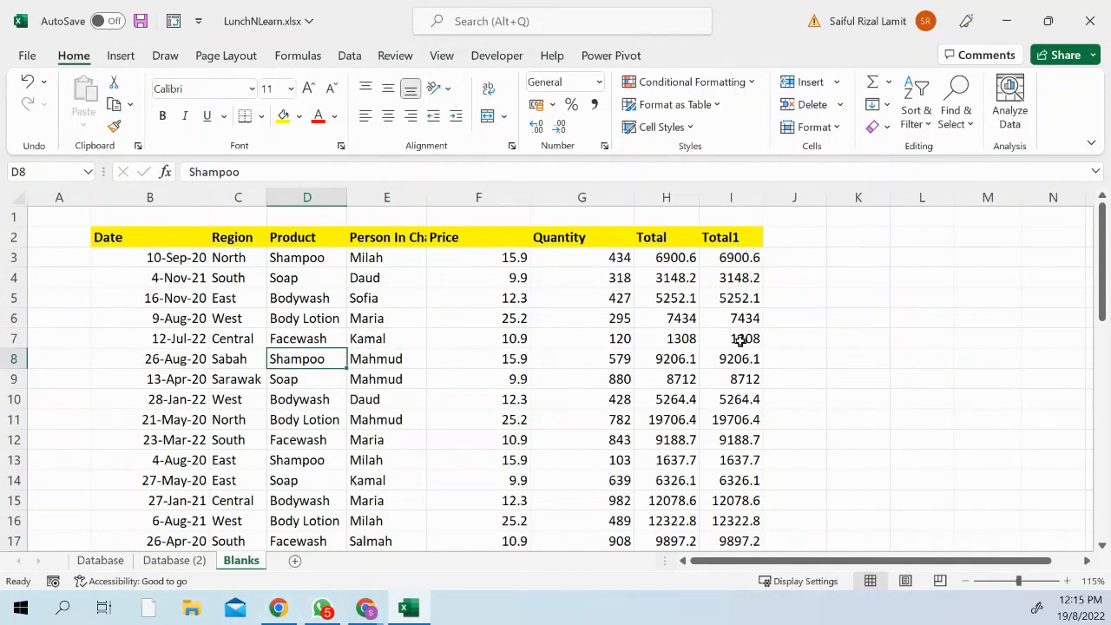
pyautogui.click(562, 316)
pyautogui.moveTo(938, 559); pyautogui.dragTo(991, 562)
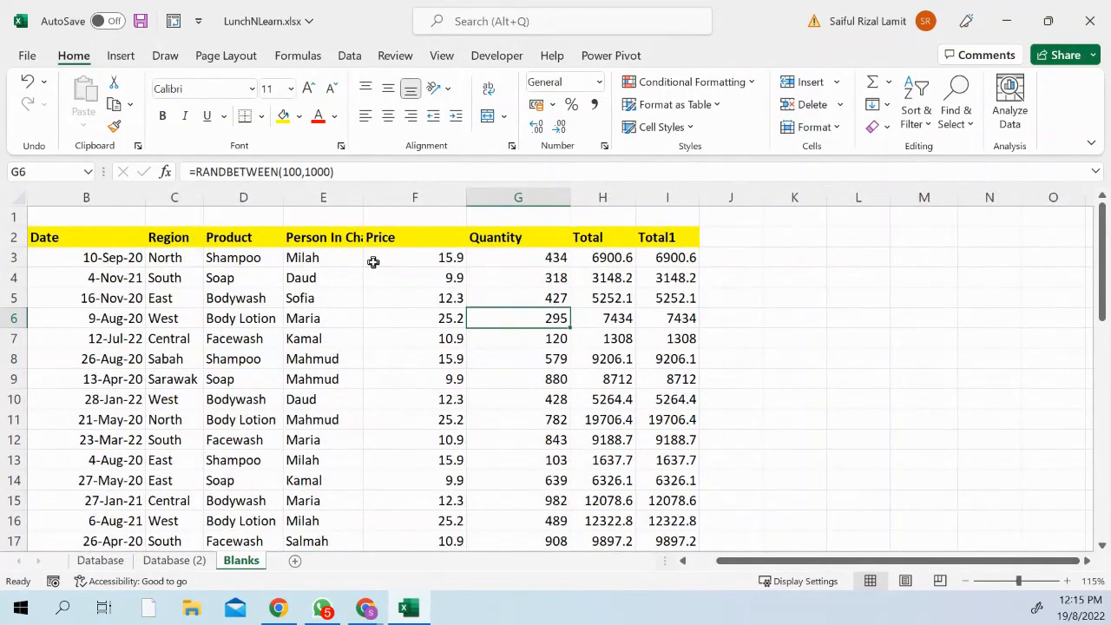
pyautogui.doubleClick(364, 190)
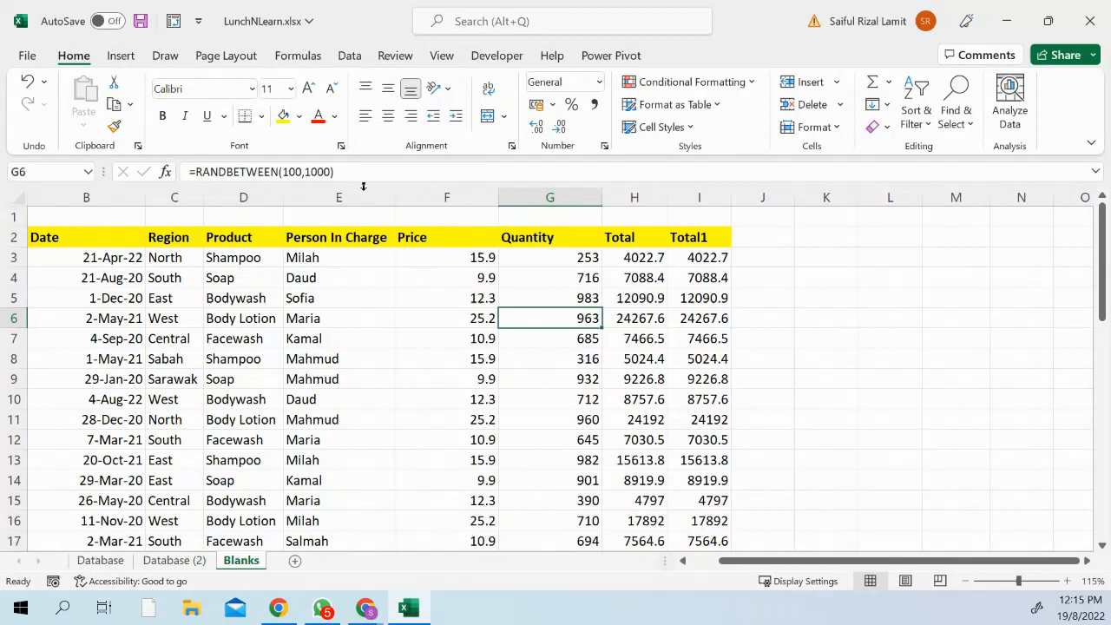
pyautogui.click(465, 296)
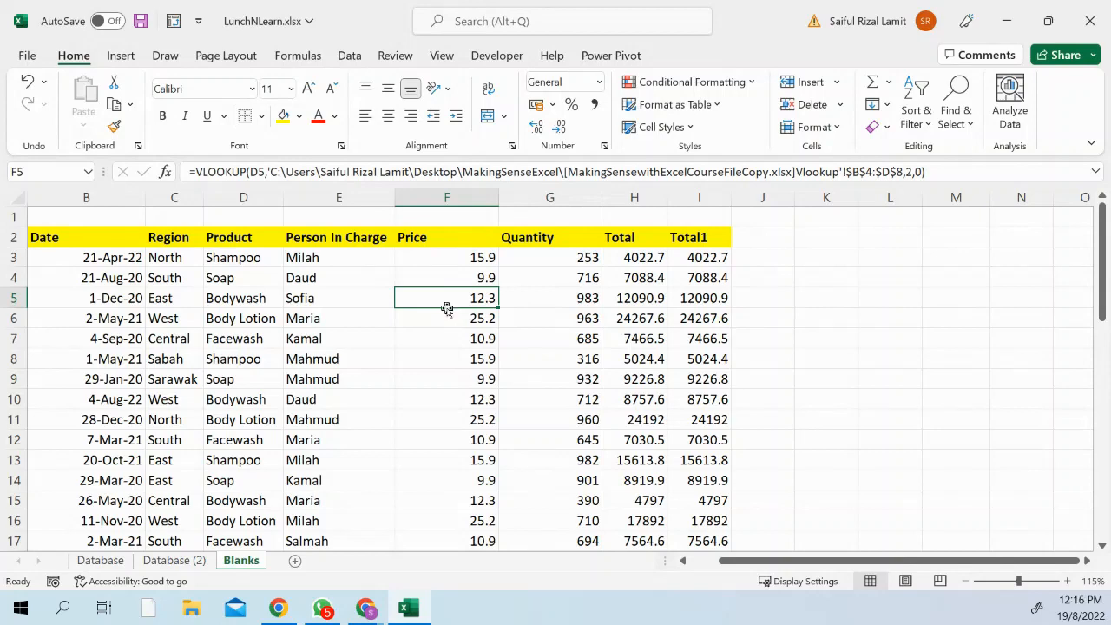
# Switch to the Database (2) sheet and select the discount and product table in L2:O8.
pyautogui.click(207, 561)
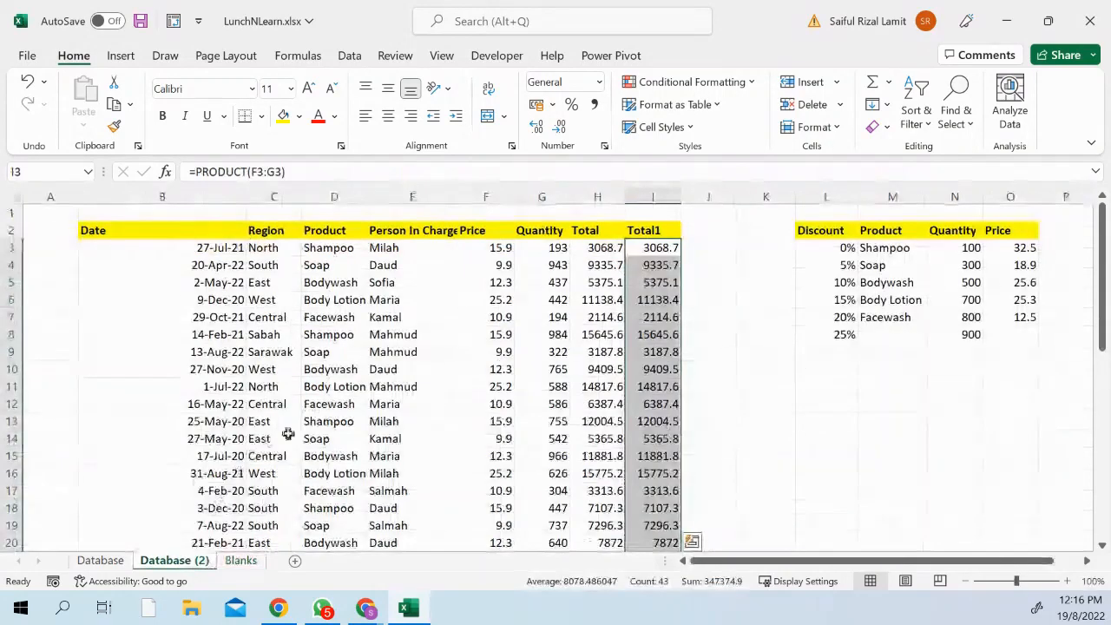
pyautogui.click(748, 321)
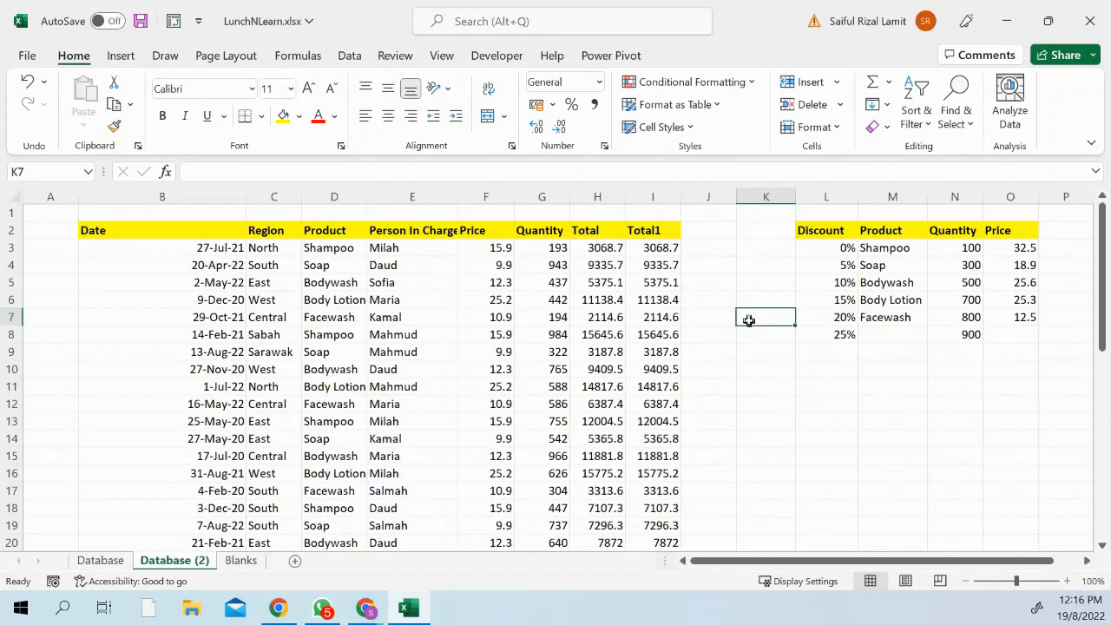
pyautogui.click(806, 320)
pyautogui.moveTo(829, 230); pyautogui.dragTo(1018, 339)
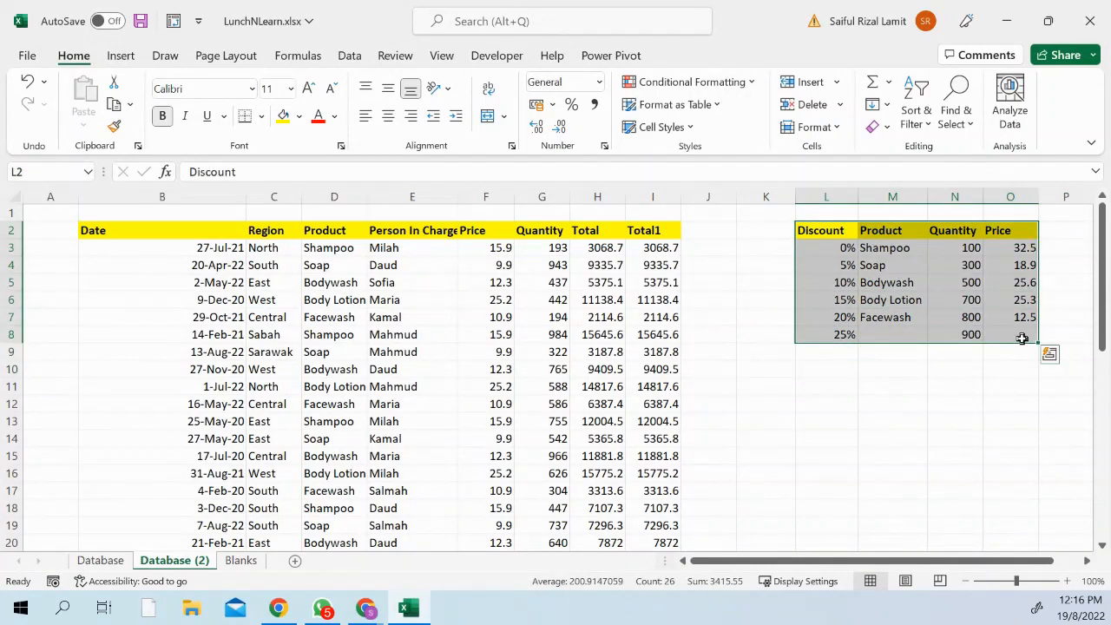
# Examine the Product, Price, Quantity and Discount columns of the lookup table in L2:O8 against the main table's Price column.
pyautogui.click(909, 337)
pyautogui.moveTo(887, 227); pyautogui.dragTo(894, 308)
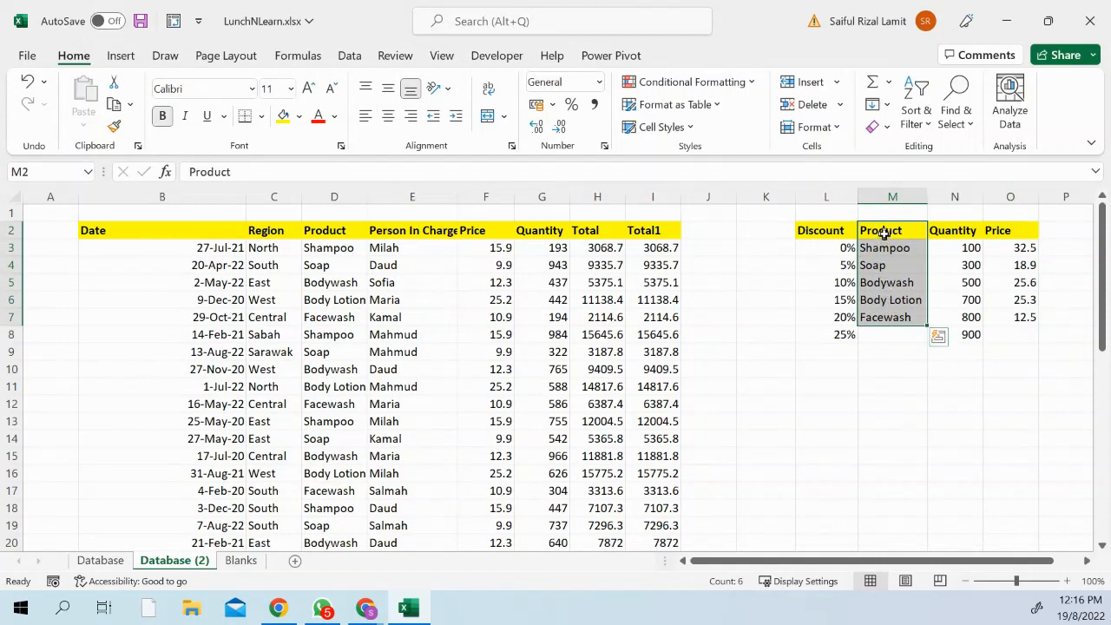
pyautogui.moveTo(885, 233); pyautogui.dragTo(887, 316)
pyautogui.moveTo(1010, 230); pyautogui.dragTo(1013, 320)
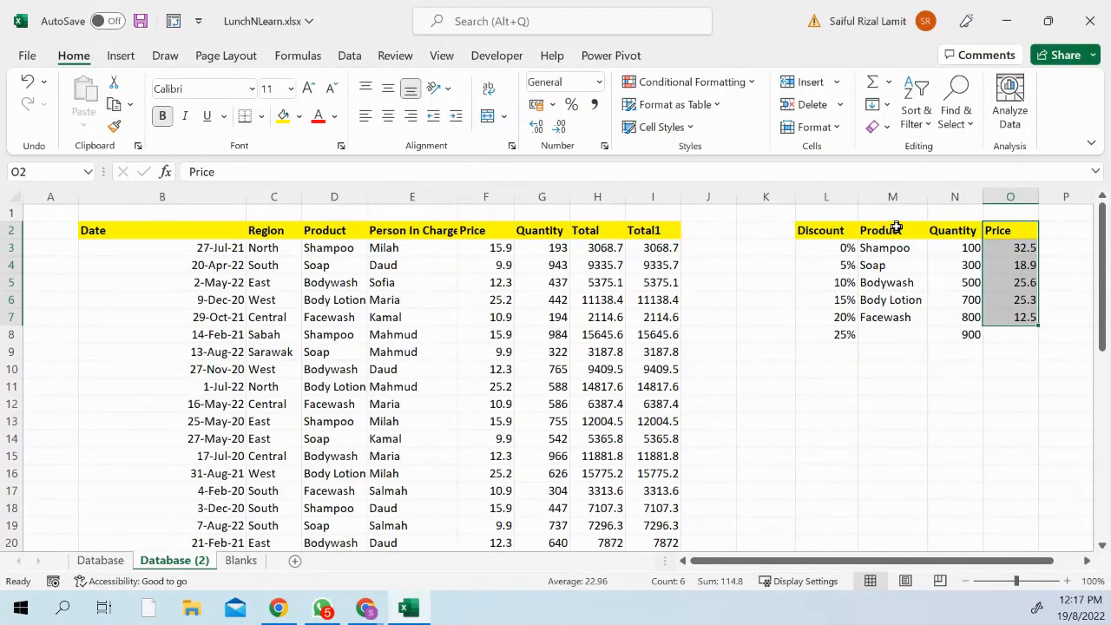
pyautogui.click(969, 315)
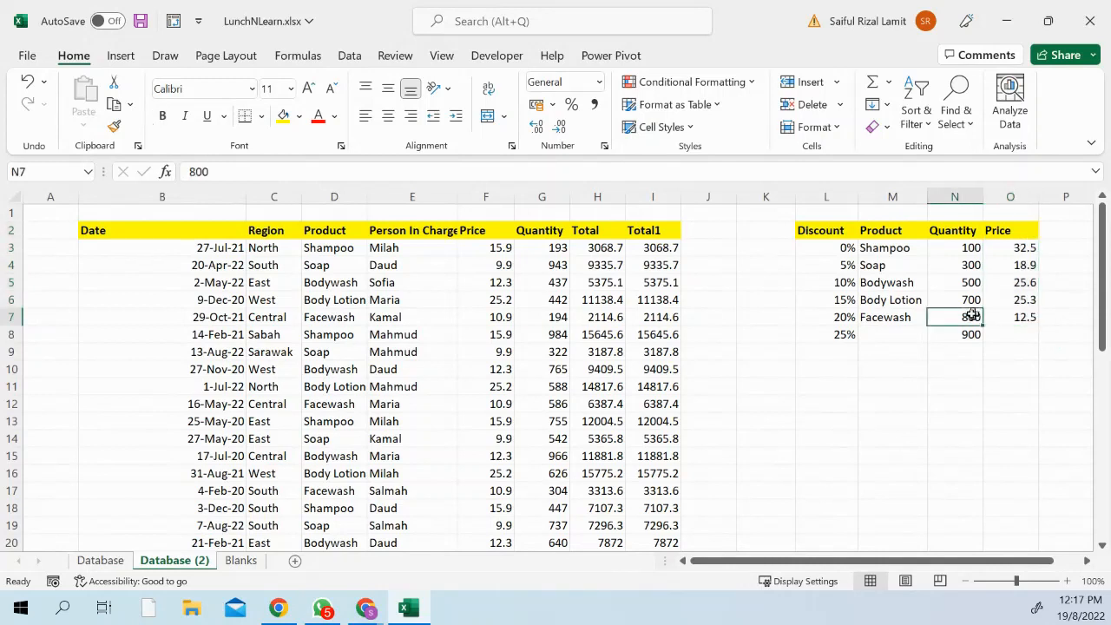
pyautogui.moveTo(885, 230); pyautogui.dragTo(889, 317)
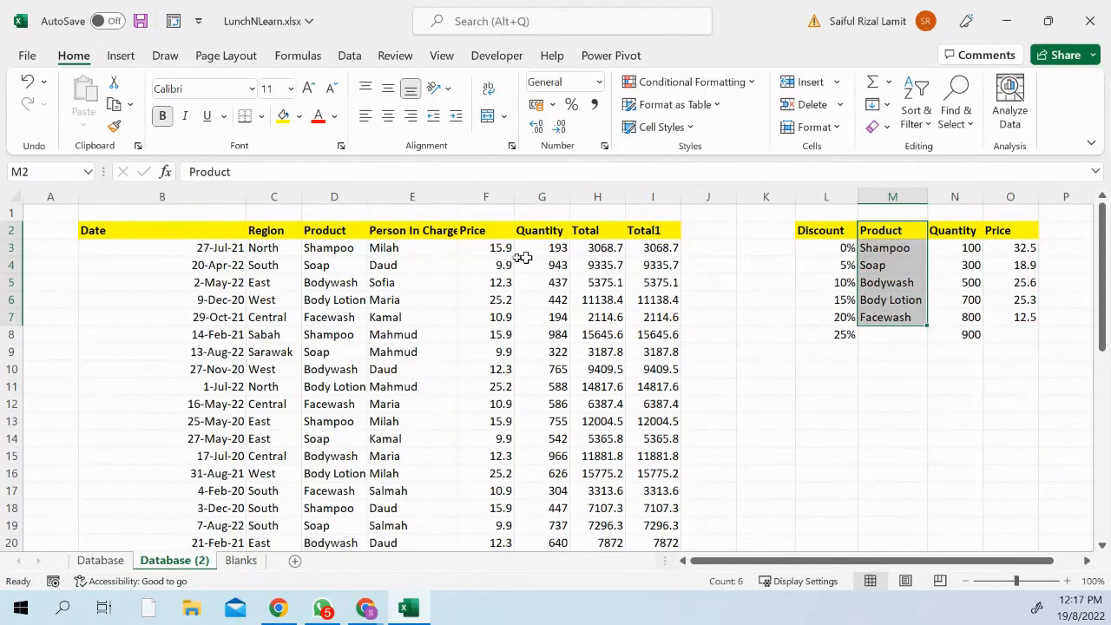
pyautogui.moveTo(498, 247); pyautogui.dragTo(491, 372)
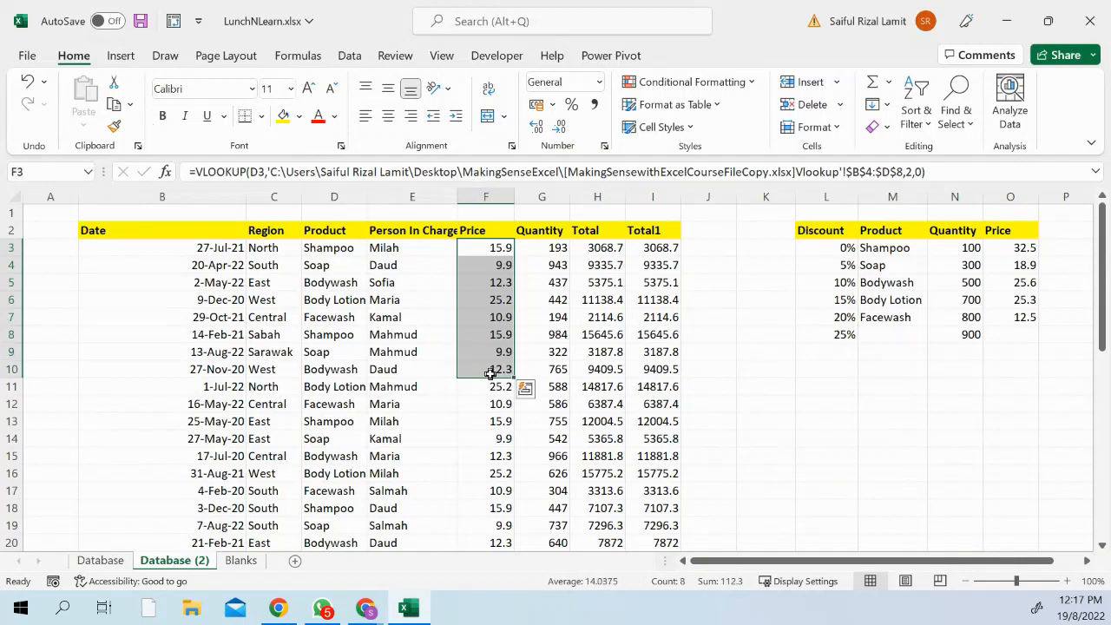
pyautogui.click(829, 349)
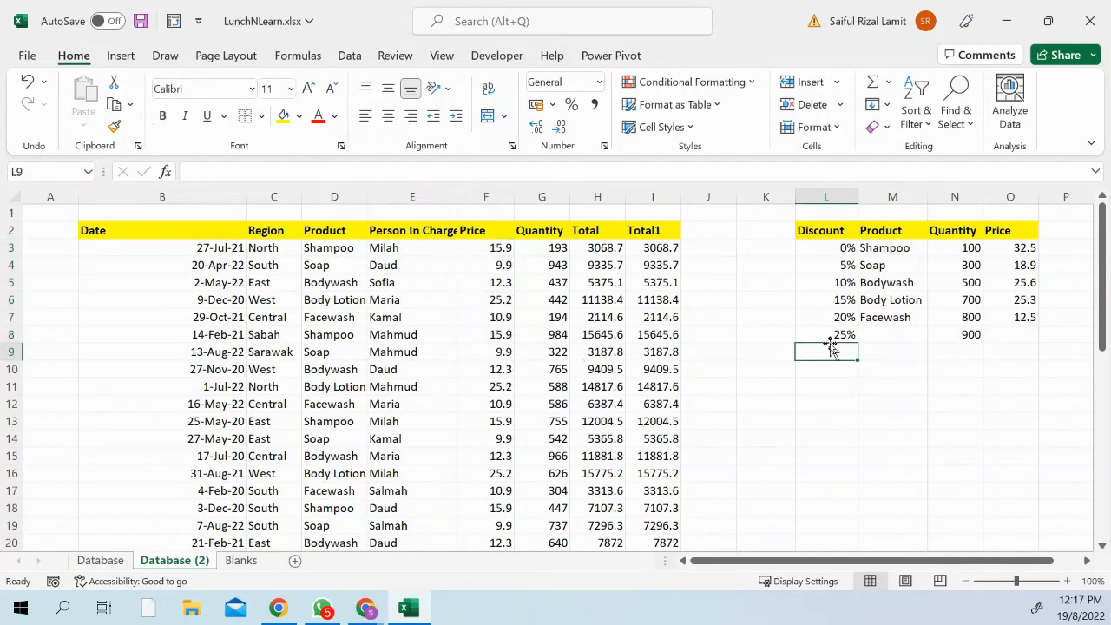
pyautogui.moveTo(959, 233); pyautogui.dragTo(958, 334)
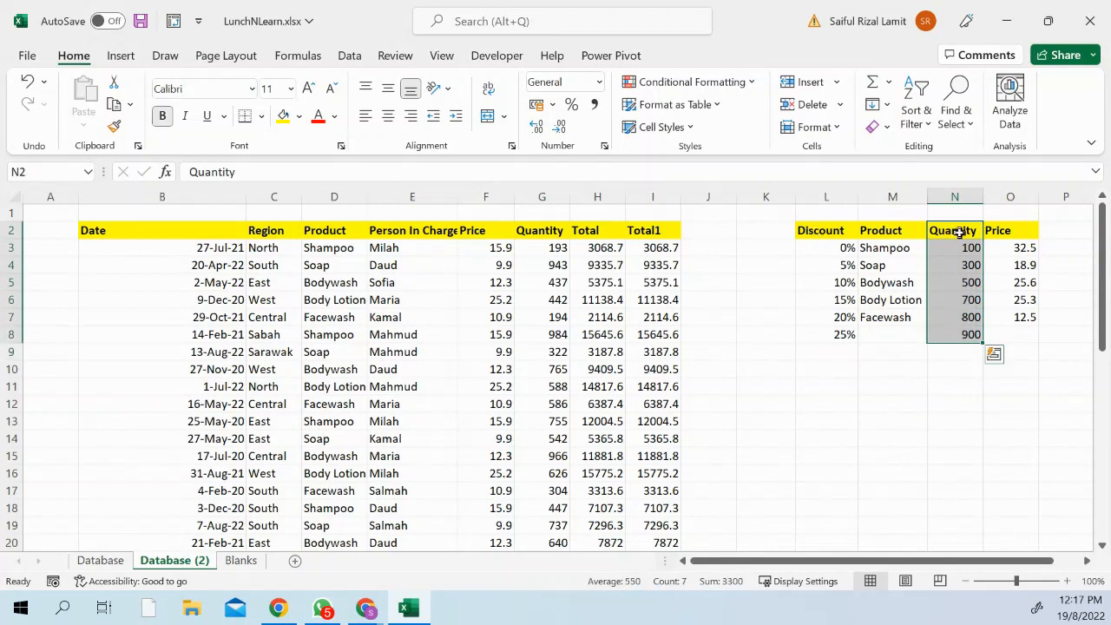
pyautogui.click(844, 233)
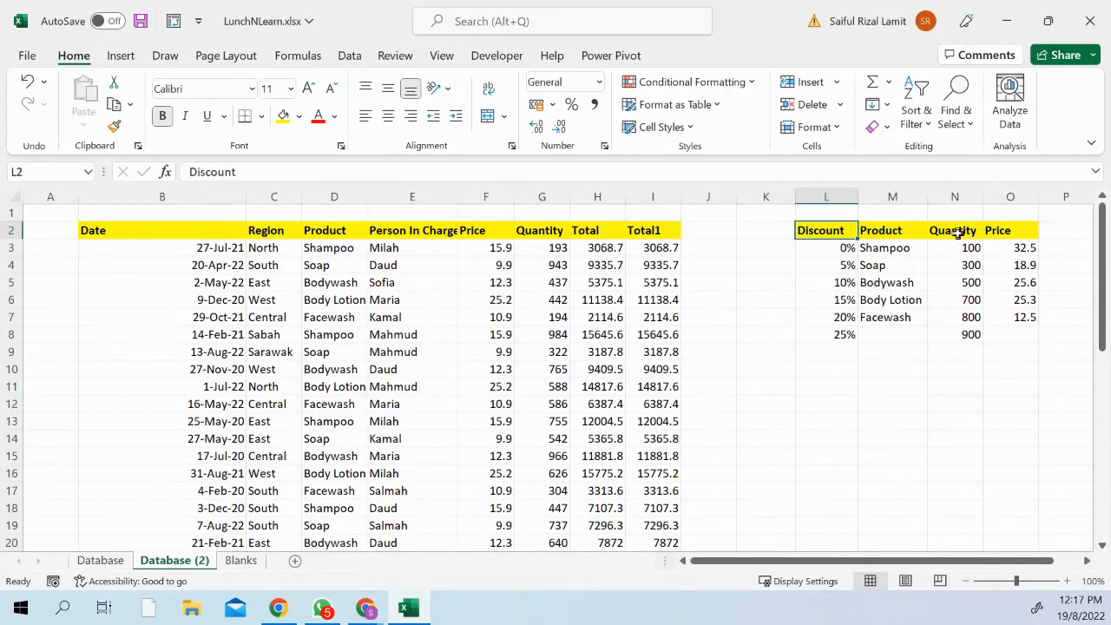
pyautogui.moveTo(881, 230); pyautogui.dragTo(1030, 230)
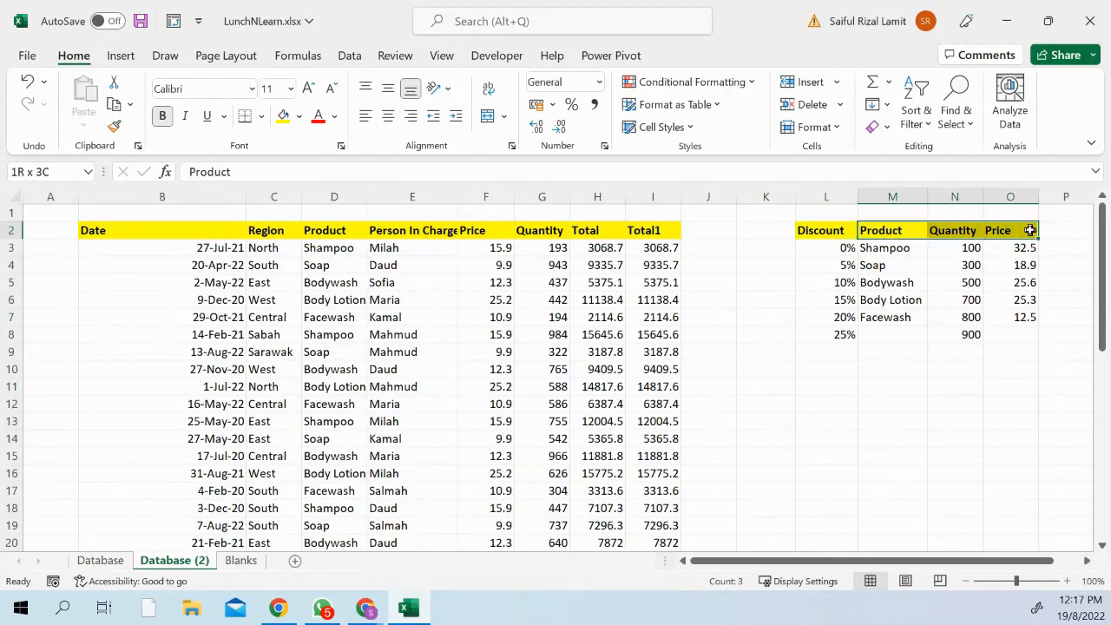
pyautogui.click(1023, 283)
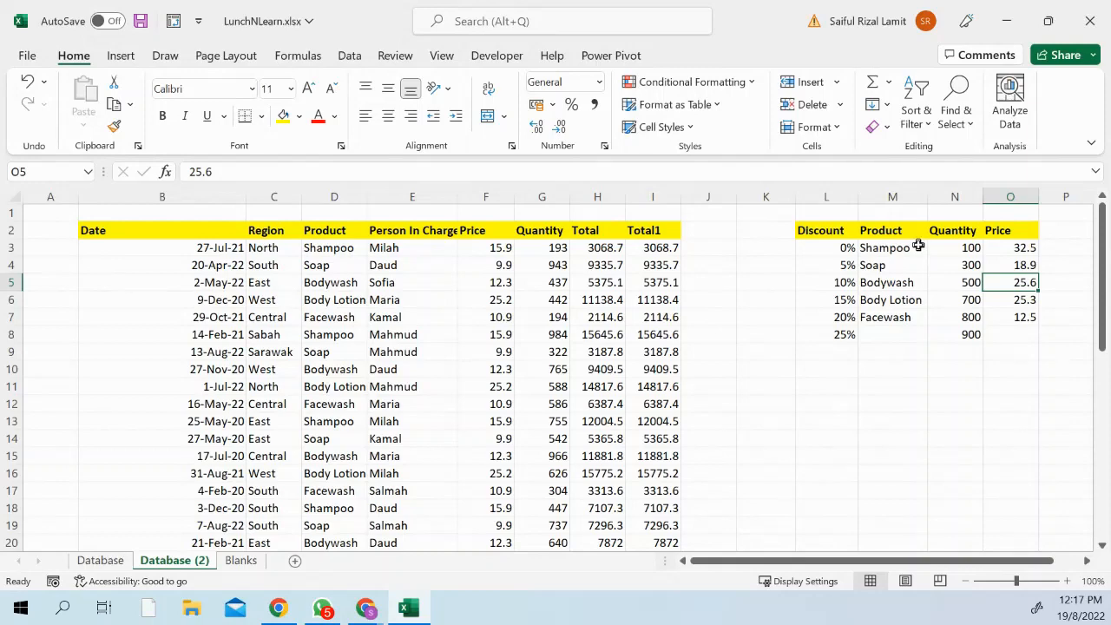
# Clear all values in the main table's Price column from F3 down, keeping the header.
pyautogui.click(467, 246)
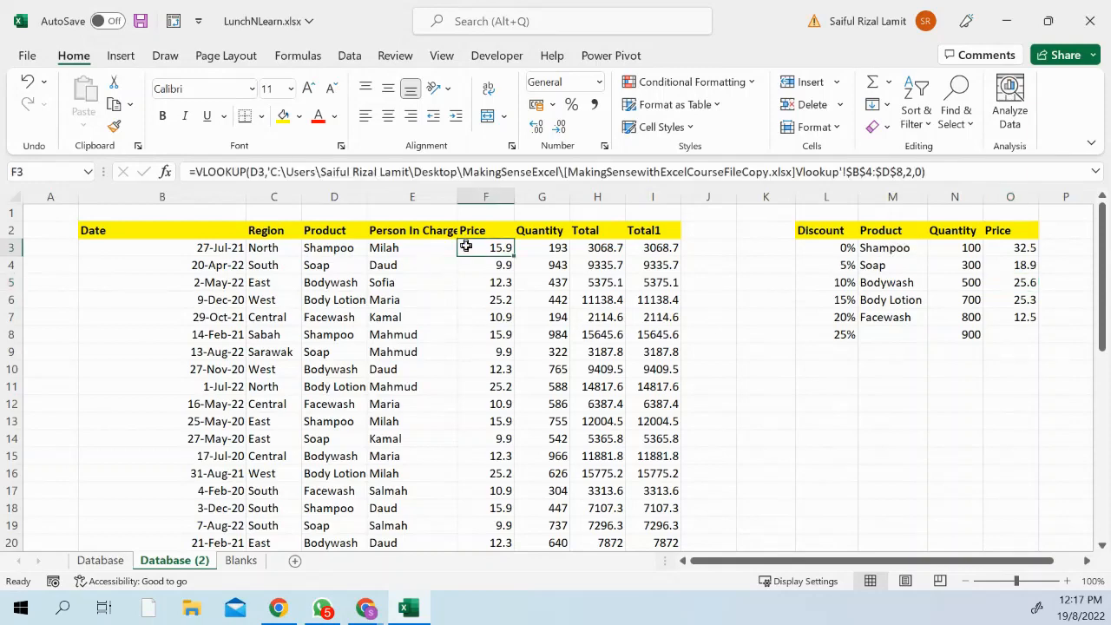
pyautogui.hotkey('ctrl', 'shift', 'Down')
pyautogui.press('Delete')
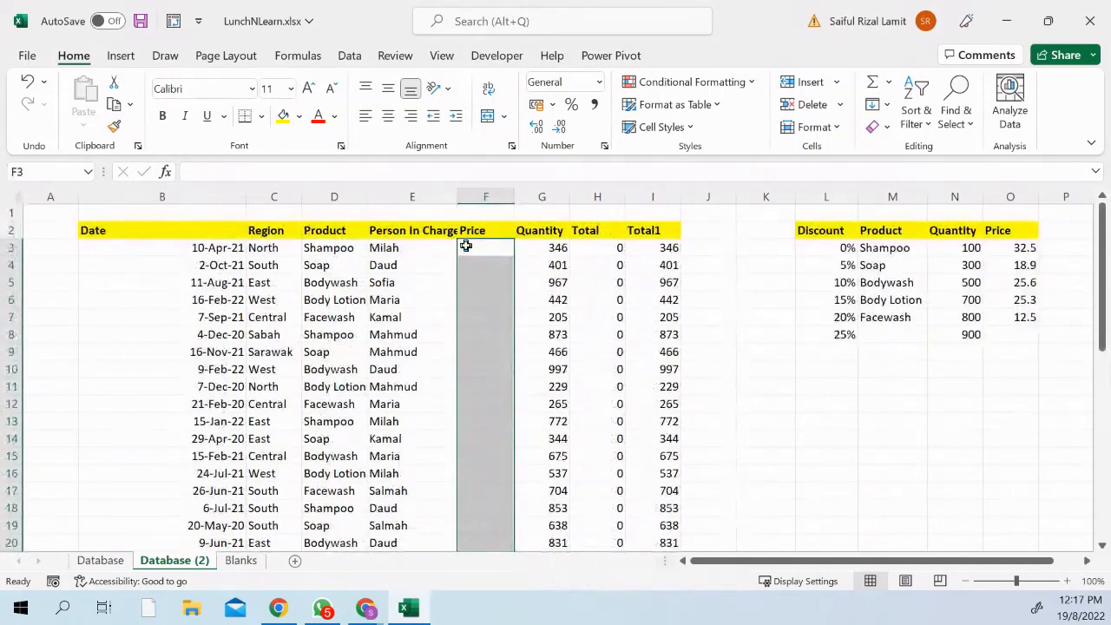
# Add a Discount column header in cell J2, beside Total1.
pyautogui.click(714, 228)
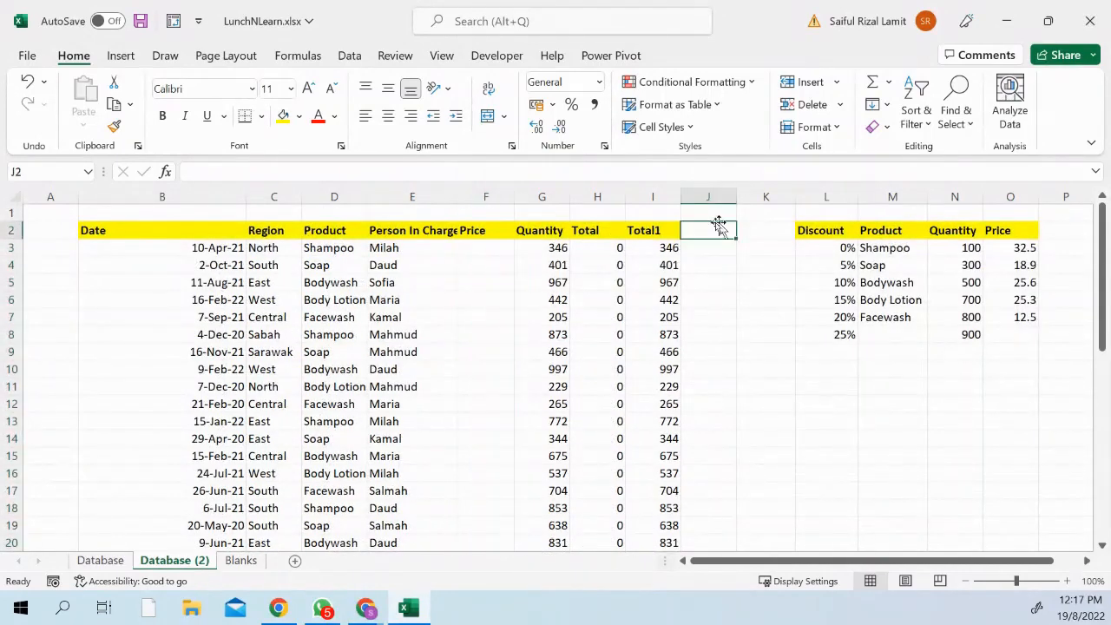
pyautogui.write('Discount')
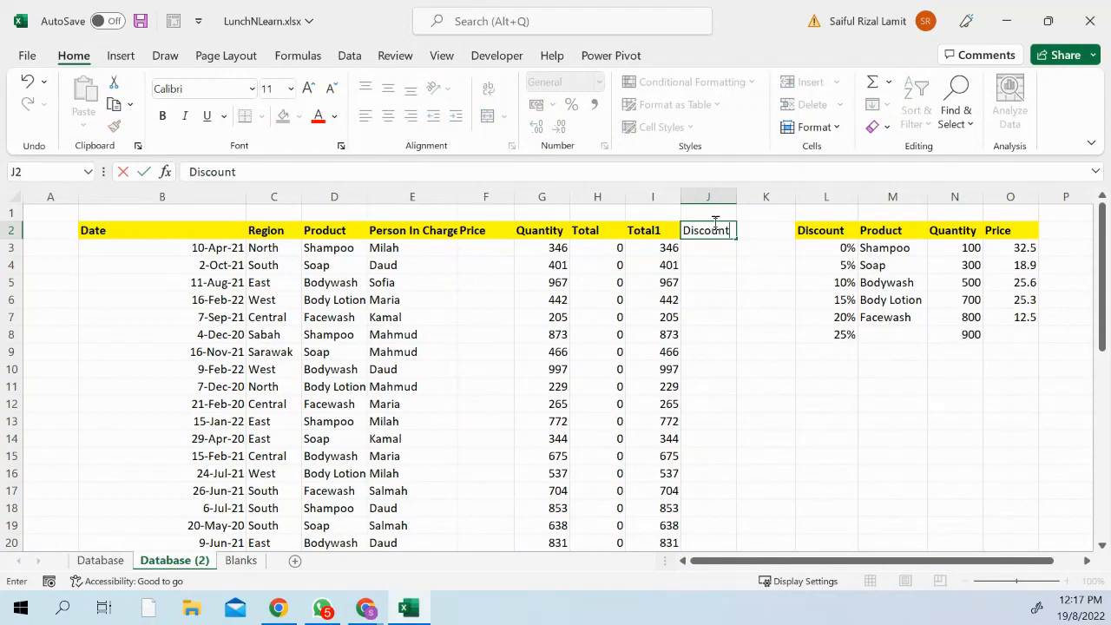
pyautogui.press('Return')
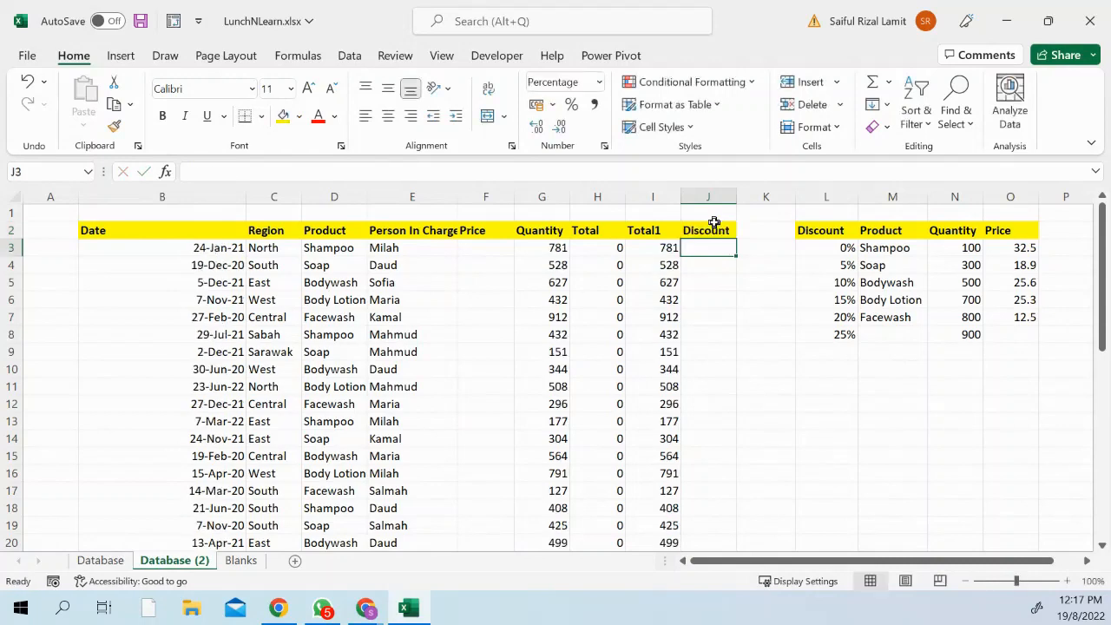
# Enter =XLOOKUP(D3,M3:M7,O3:O7) in F3 to return the first product's price from the lookup table.
pyautogui.click(489, 248)
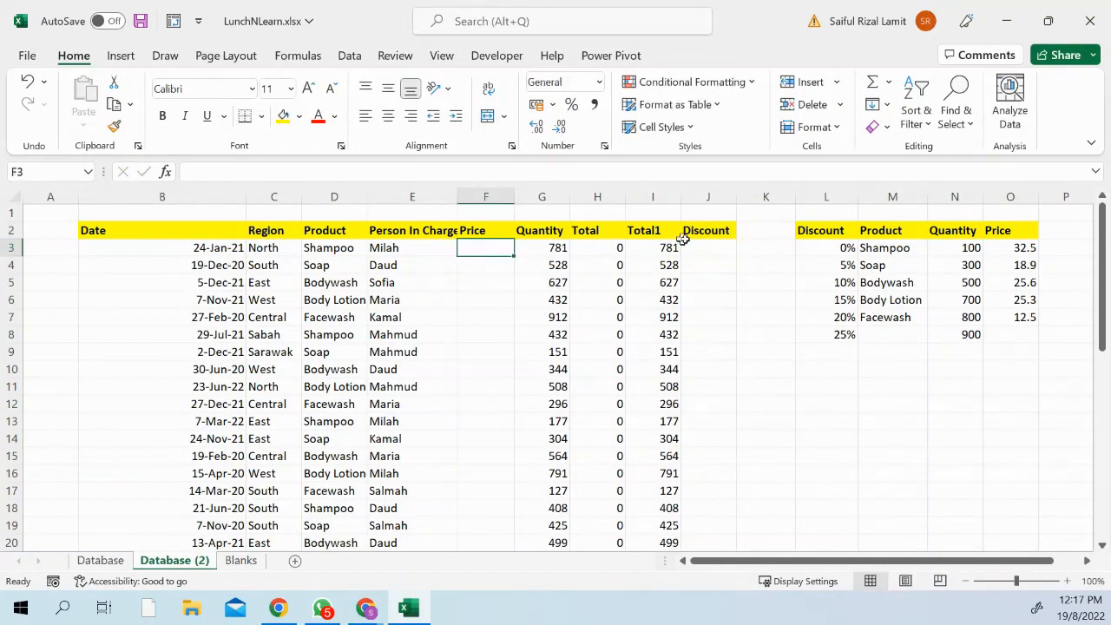
pyautogui.write('=xl')
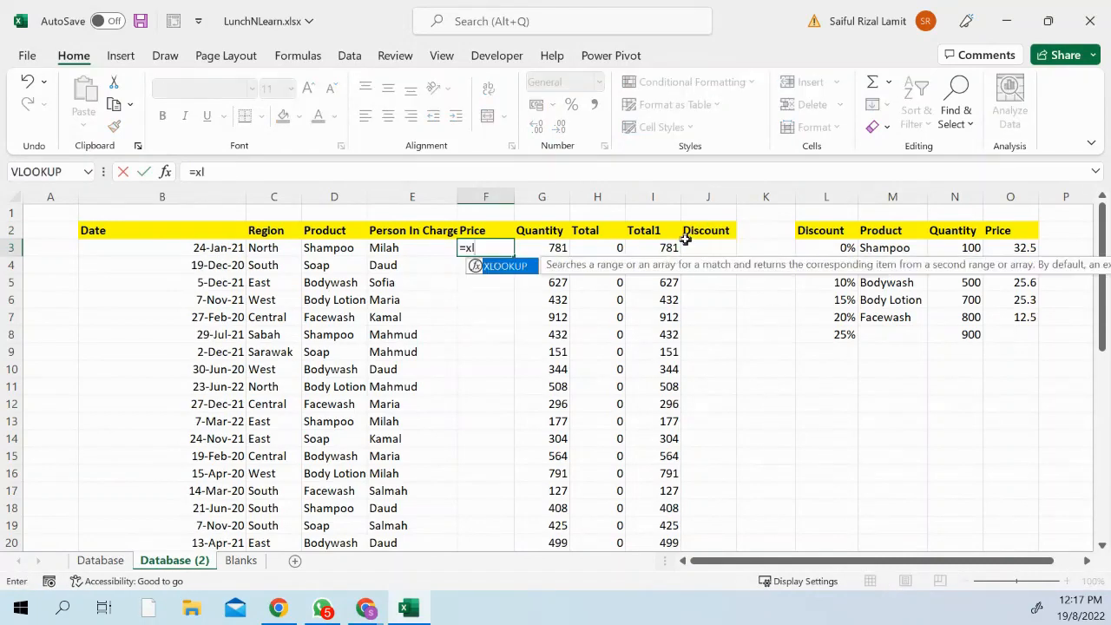
pyautogui.press('Tab')
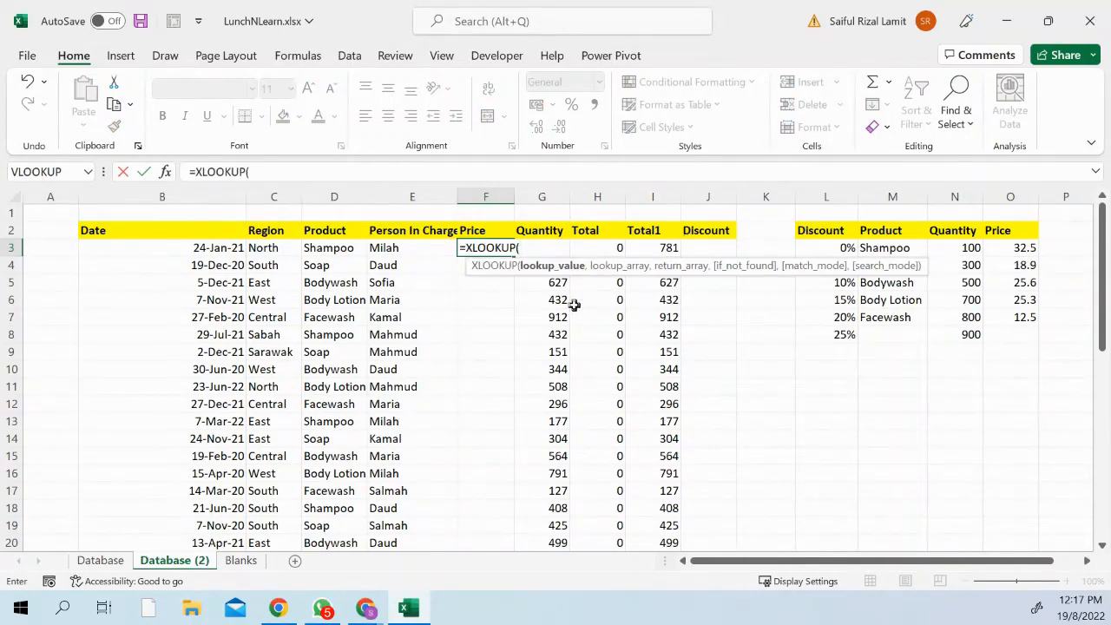
pyautogui.click(344, 246)
pyautogui.write(',')
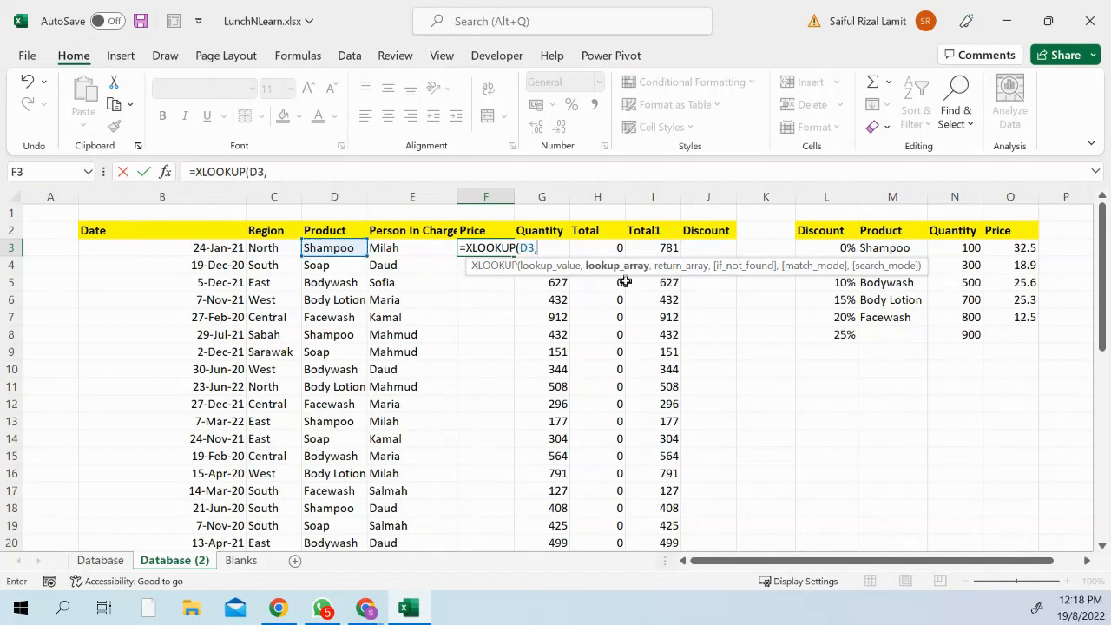
pyautogui.click(884, 251)
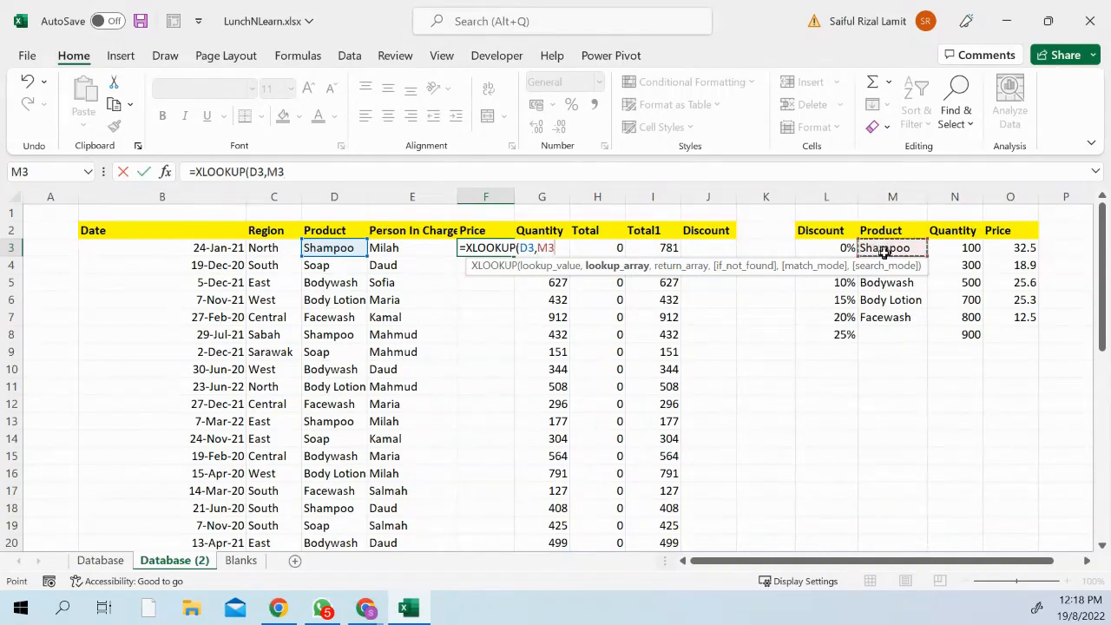
pyautogui.moveTo(885, 251); pyautogui.dragTo(886, 317)
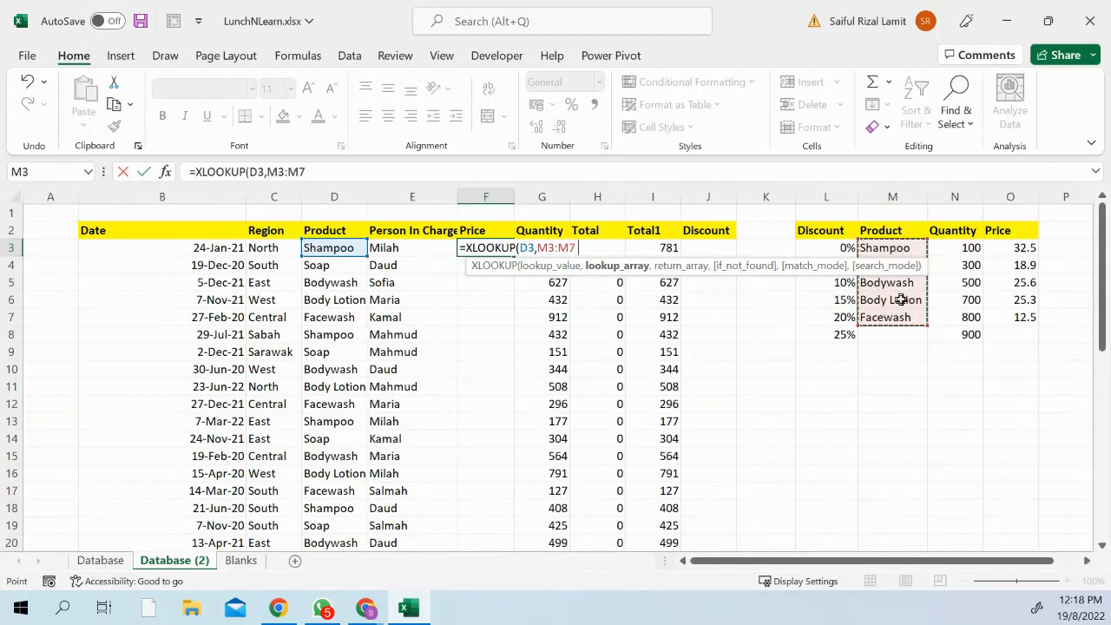
pyautogui.write(',')
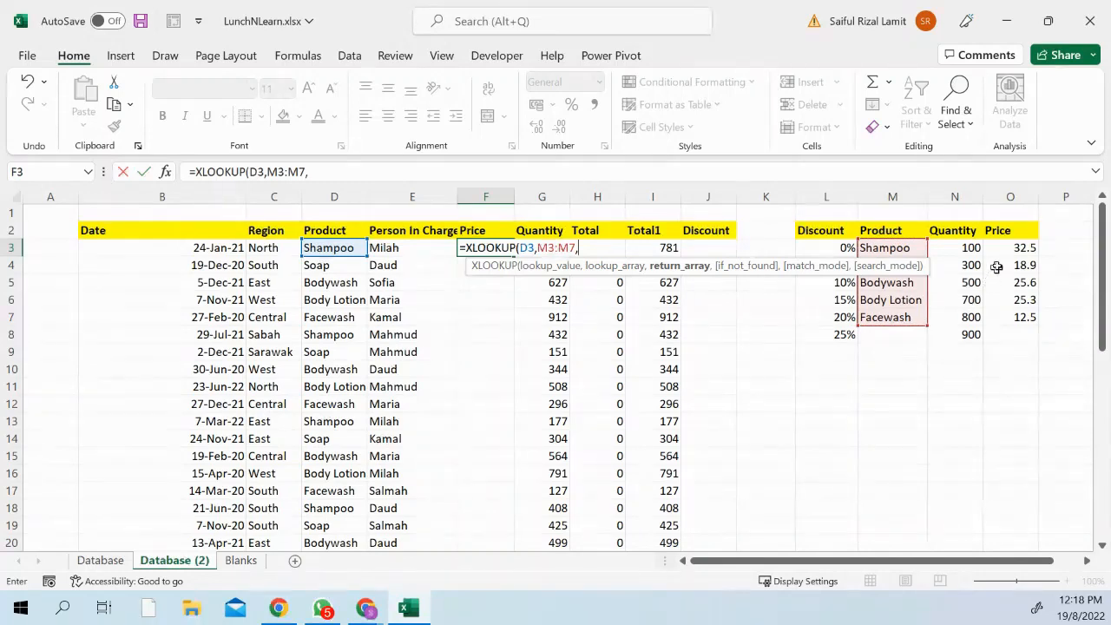
pyautogui.moveTo(1007, 248); pyautogui.dragTo(1007, 320)
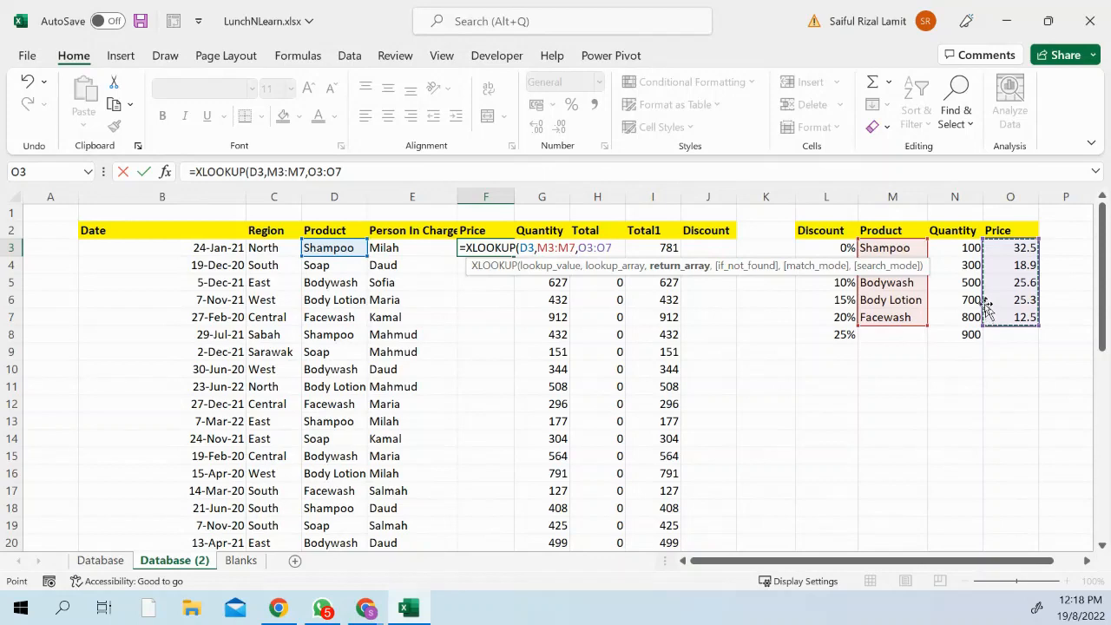
pyautogui.press('Return')
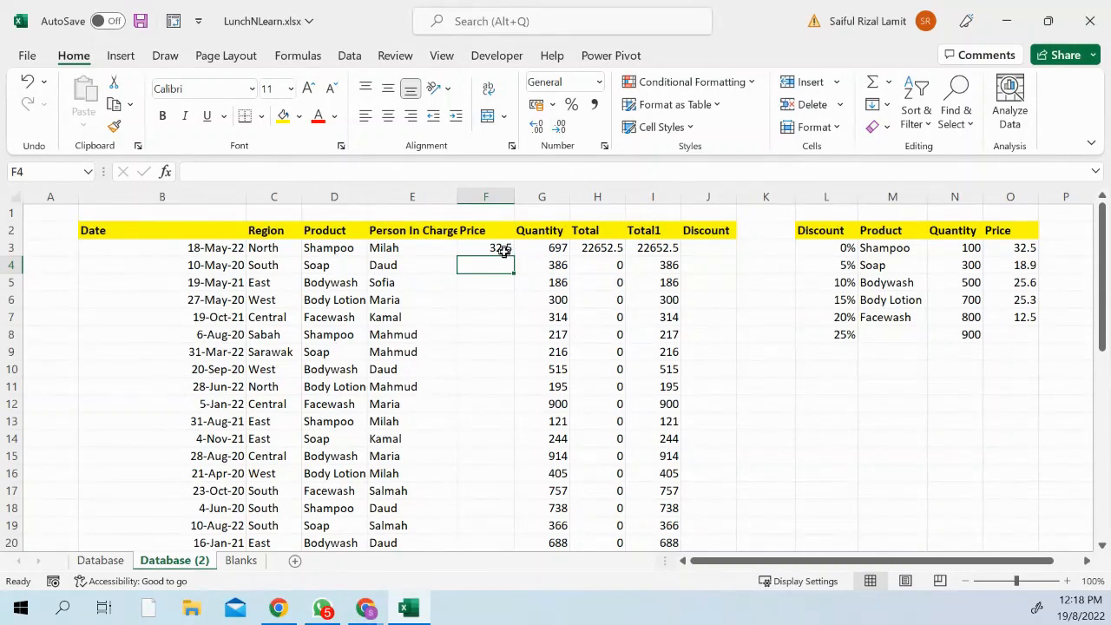
# Extend the XLOOKUP formula in F3 with "Not Found" as the if-not-found text and 0 for an exact match.
pyautogui.click(504, 251)
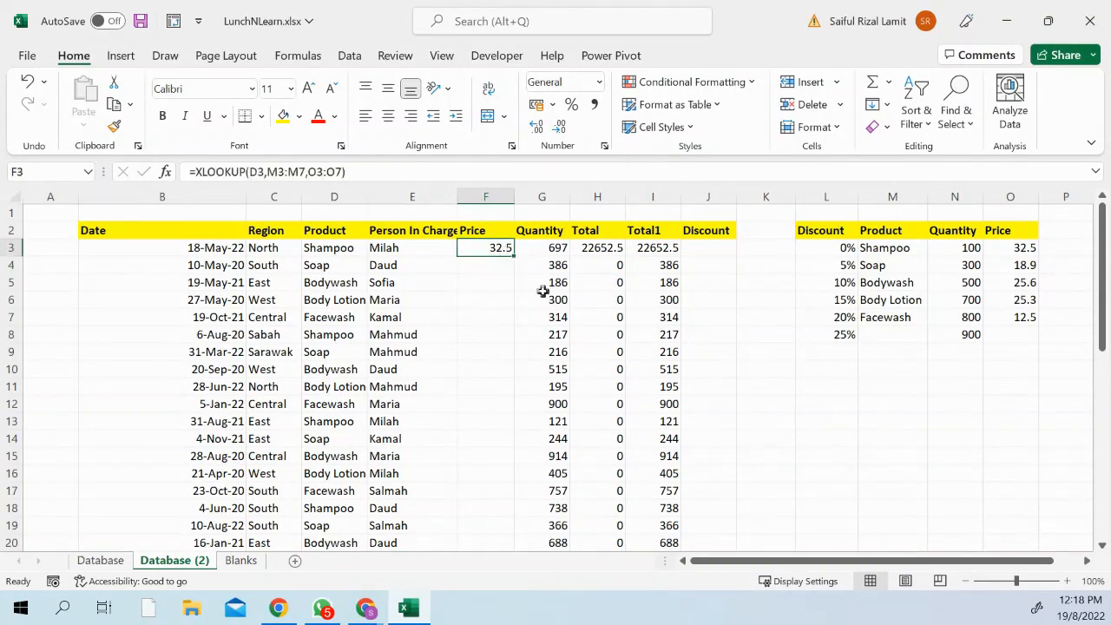
pyautogui.doubleClick(503, 247)
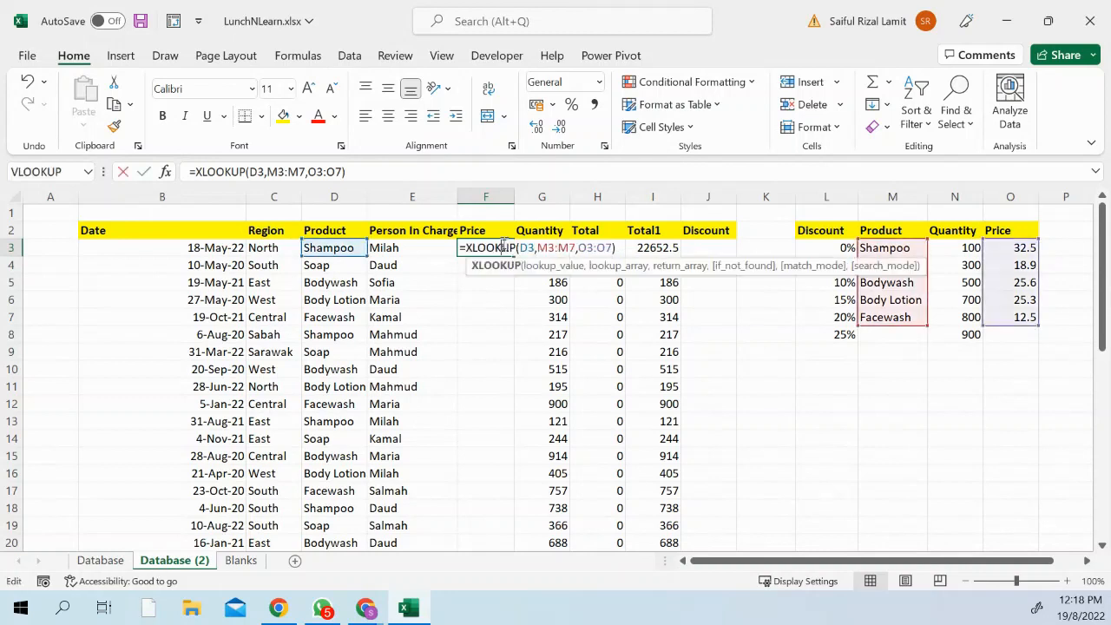
pyautogui.click(611, 247)
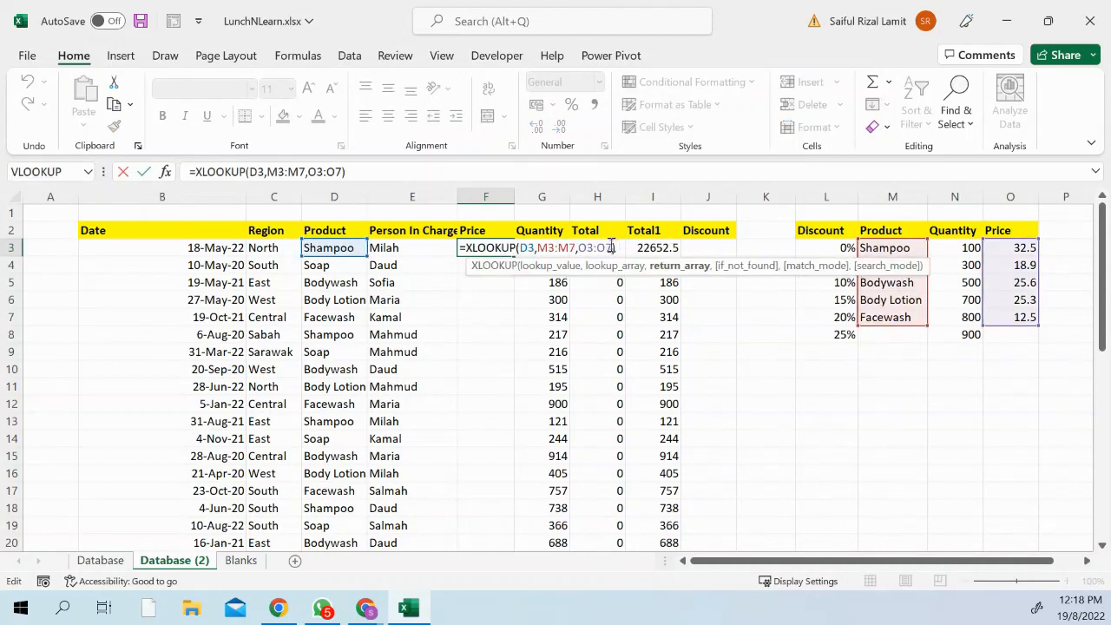
pyautogui.write(',')
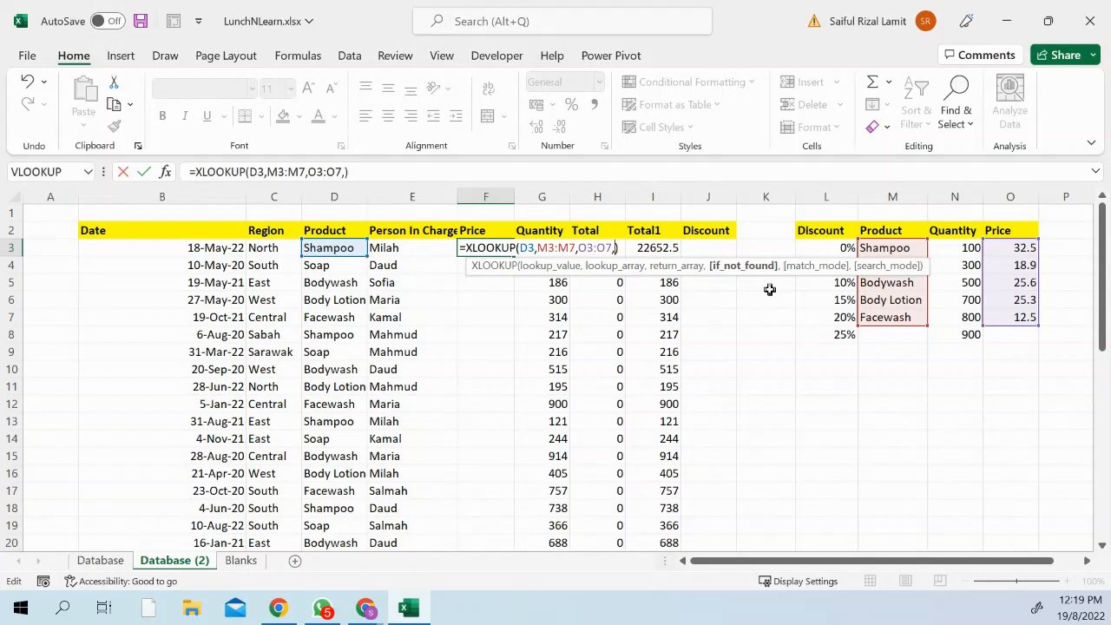
pyautogui.write('""Not Foun')
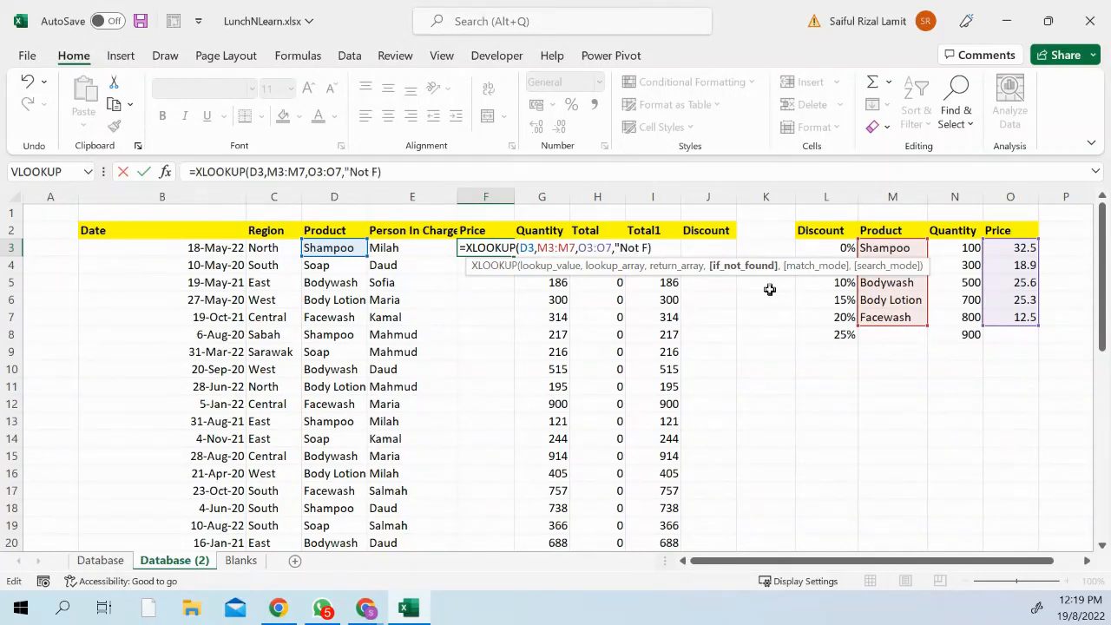
pyautogui.write('d')
pyautogui.write(',')
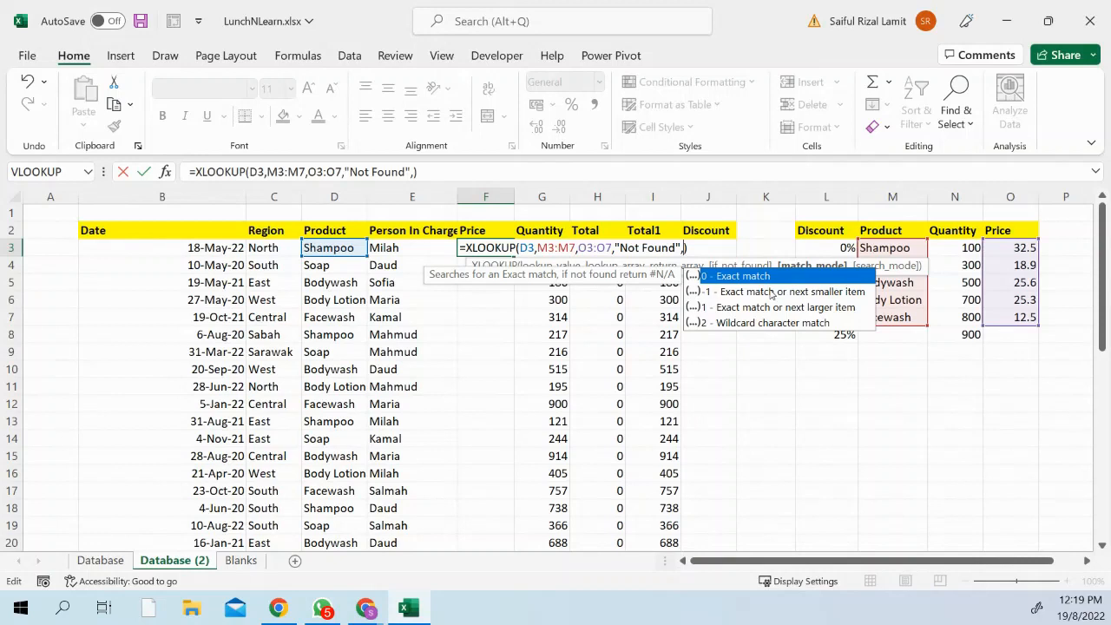
pyautogui.write('0')
pyautogui.press('Return')
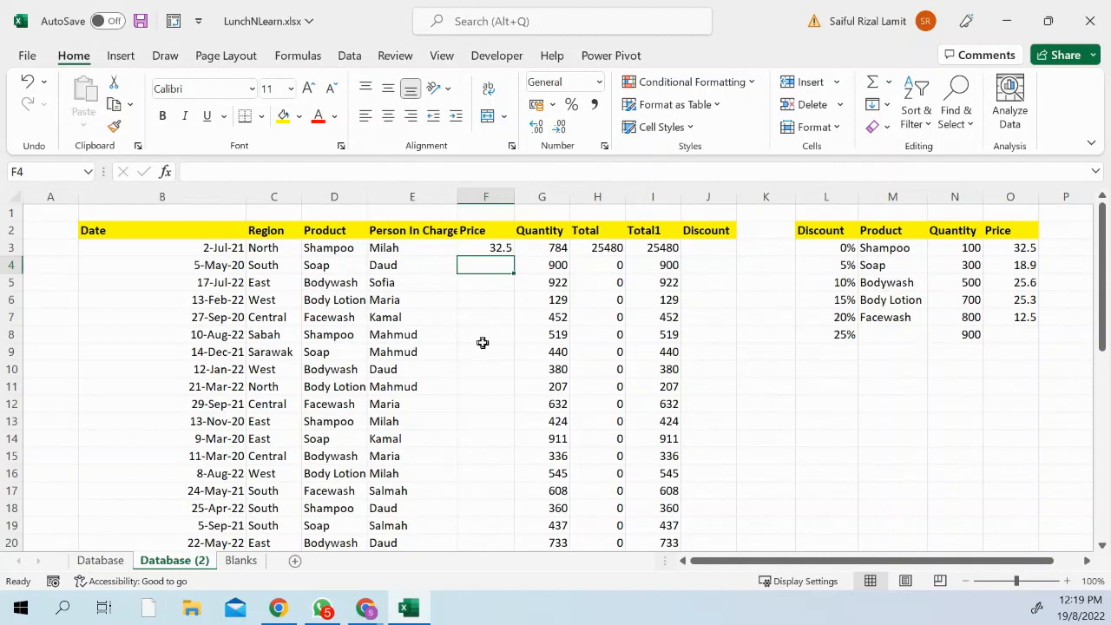
# Make F3's lookup and return ranges absolute as $M$3:$M$7 and $O$3:$O$7, and fill the formula down the Price column.
pyautogui.click(492, 246)
pyautogui.doubleClick(493, 246)
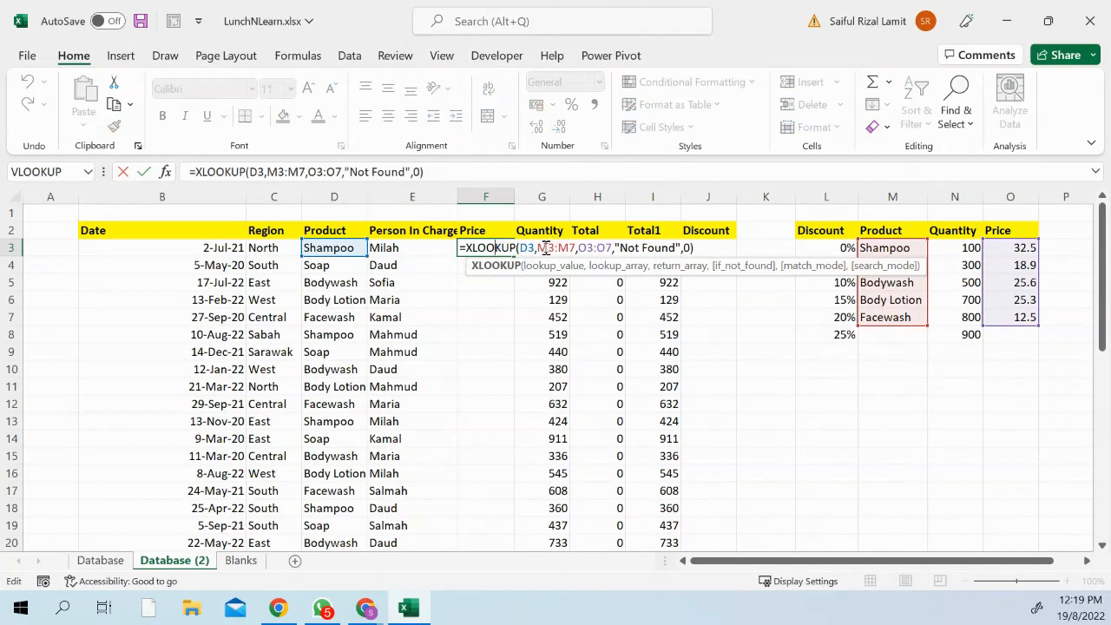
pyautogui.moveTo(537, 249); pyautogui.dragTo(624, 246)
pyautogui.press('F4')
pyautogui.press('F4')
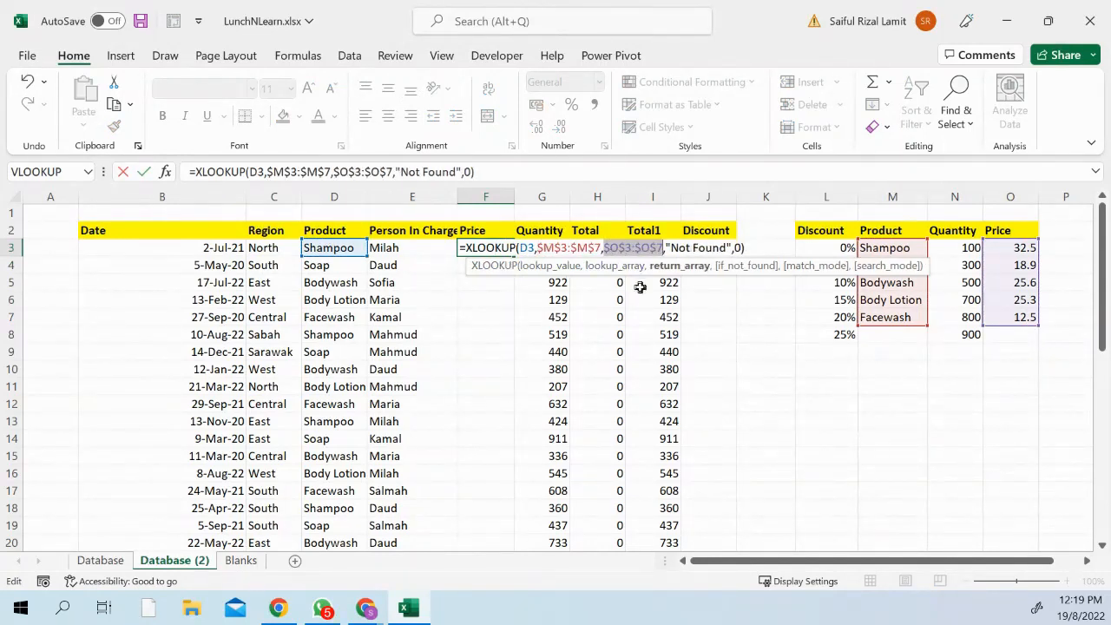
pyautogui.press('Return')
pyautogui.click(484, 246)
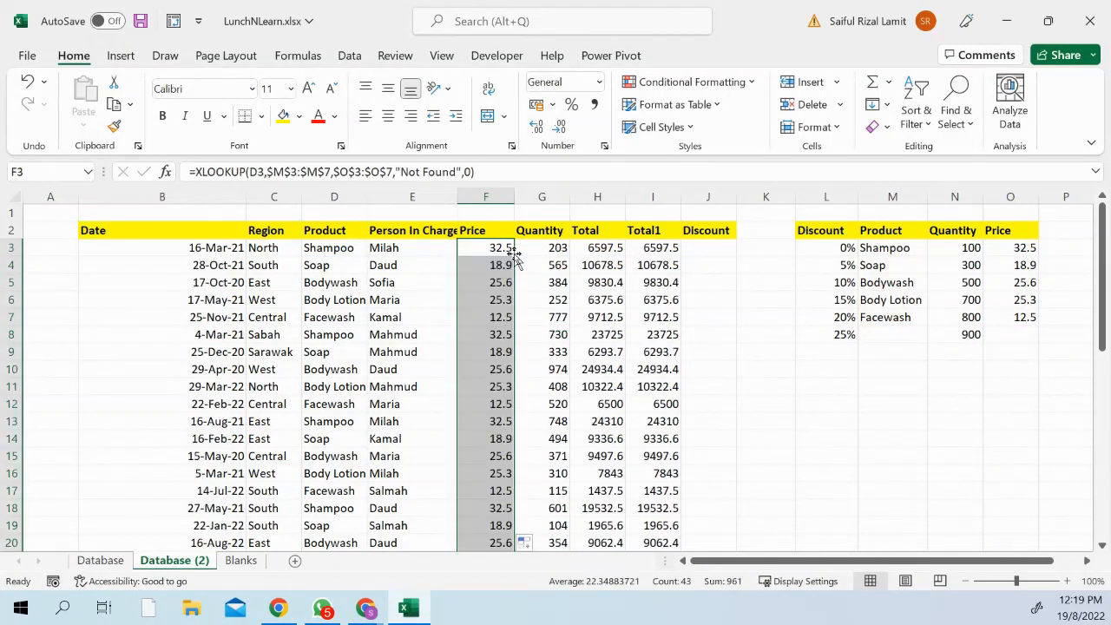
pyautogui.click(711, 244)
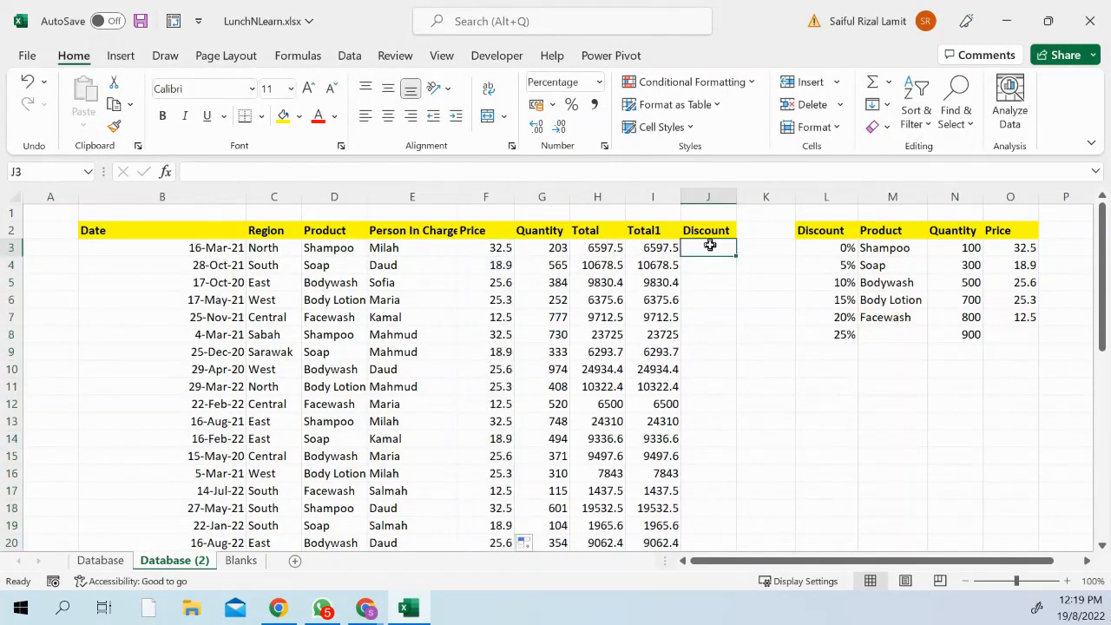
# Start an XLOOKUP formula in J3 with G3 as the lookup value and the absolute range $N$3:$N$8 as lookup array.
pyautogui.write('=')
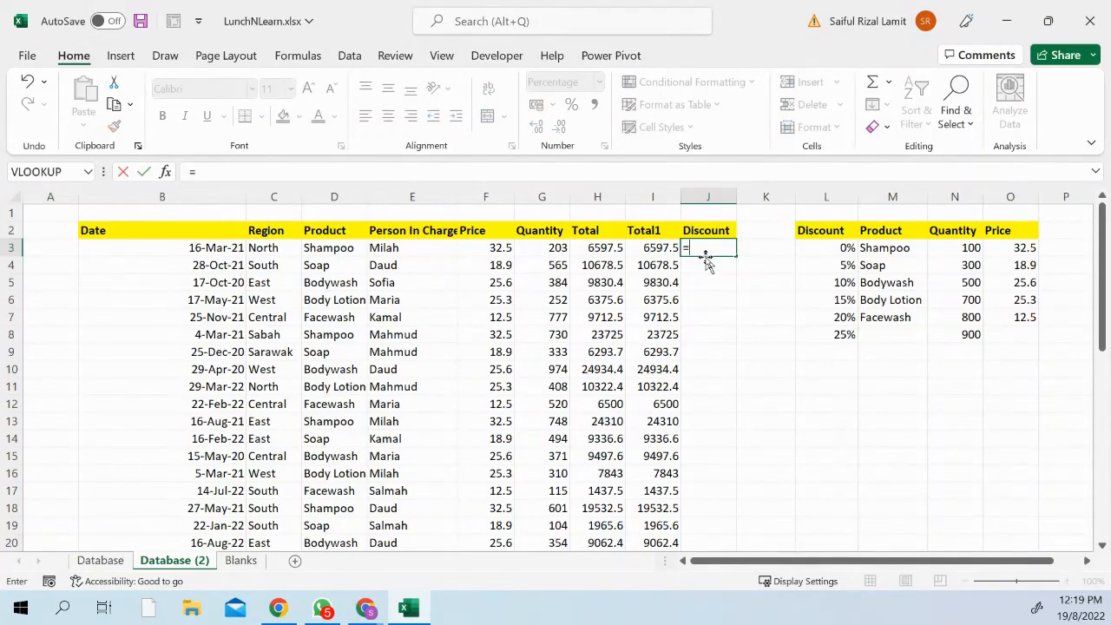
pyautogui.write('v')
pyautogui.press('BackSpace')
pyautogui.write('xl')
pyautogui.press('Tab')
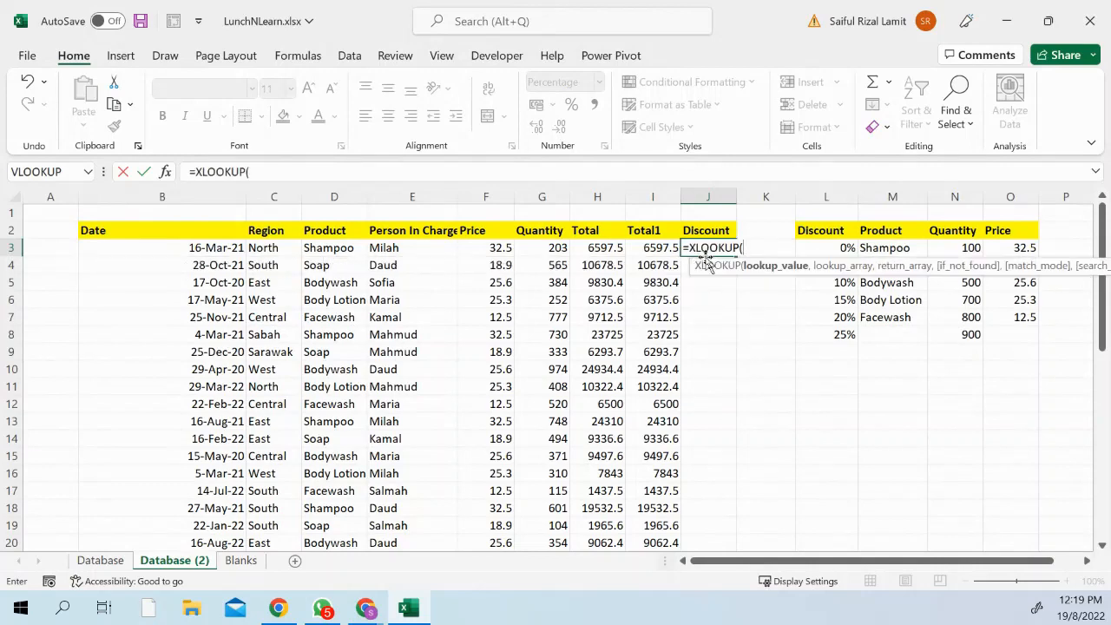
pyautogui.click(547, 247)
pyautogui.write(',')
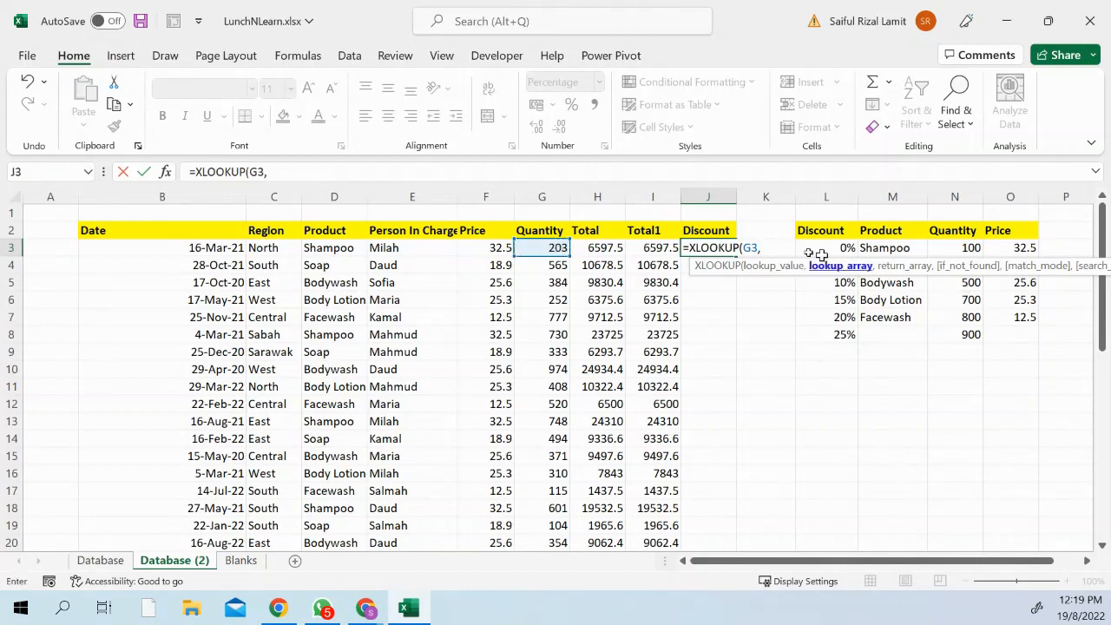
pyautogui.moveTo(970, 249); pyautogui.dragTo(961, 336)
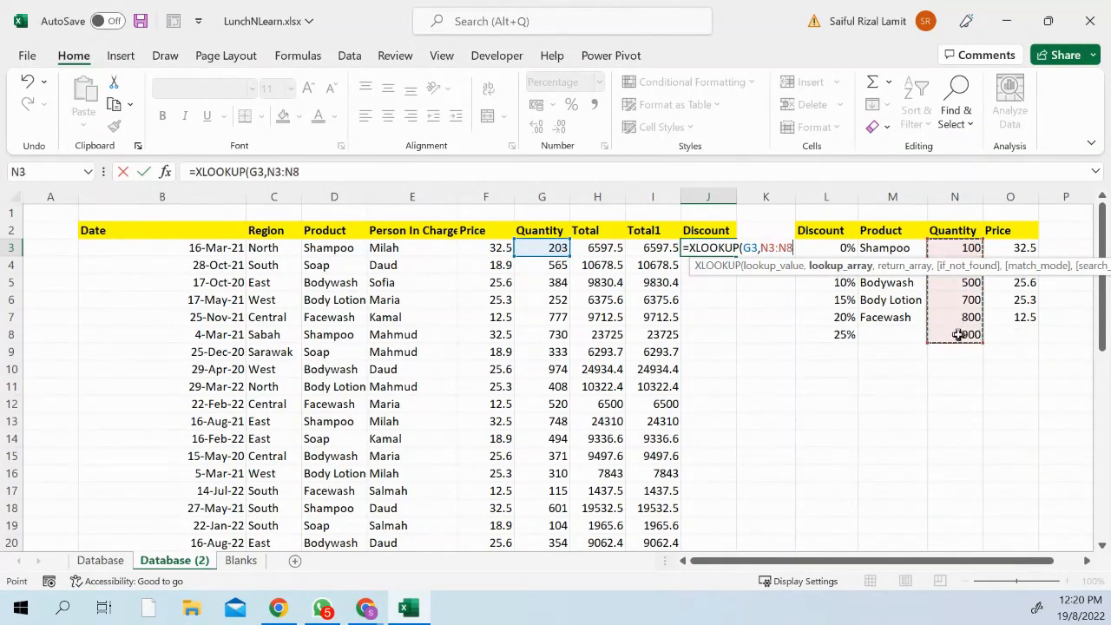
pyautogui.press('F4')
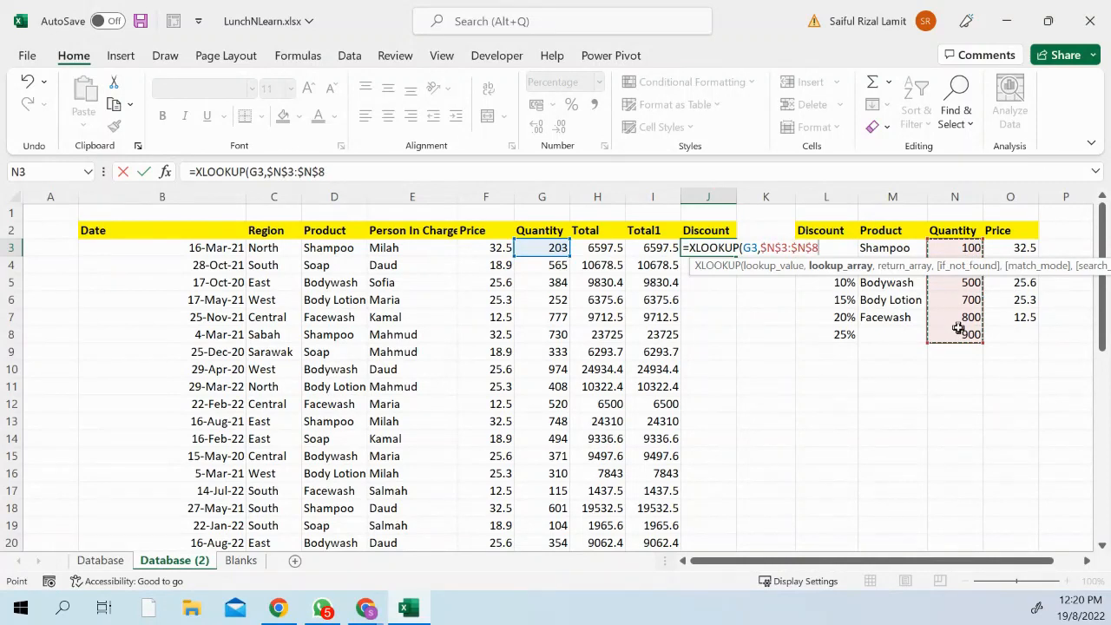
# Complete J3's XLOOKUP with return array $L$3:$L$8, "Not Found" as if-not-found text, and match mode 1 for exact or next larger.
pyautogui.write(',')
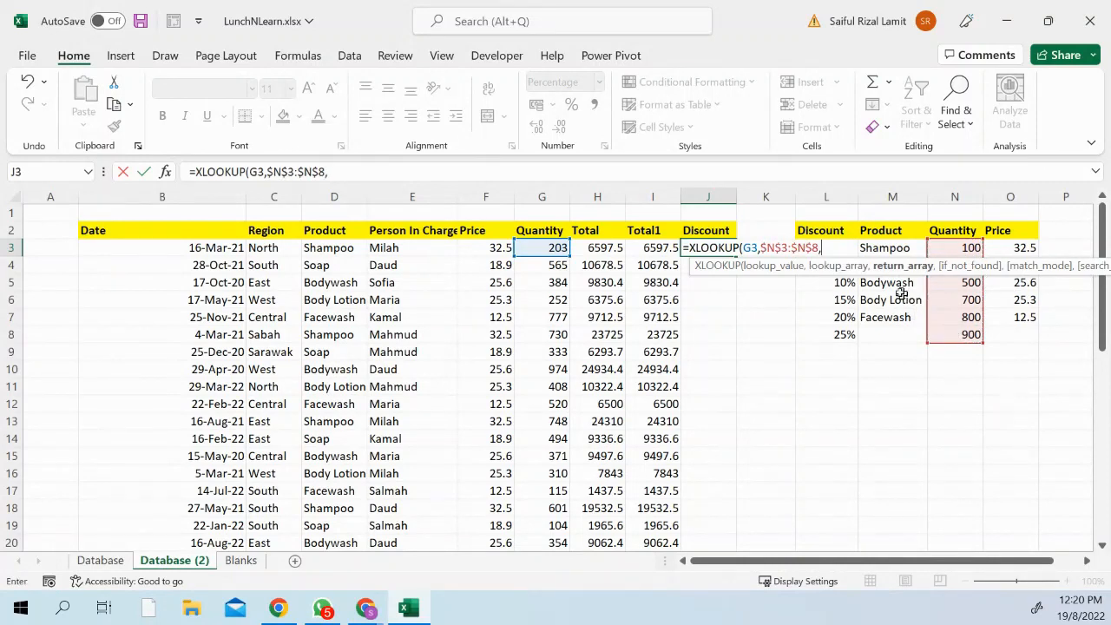
pyautogui.moveTo(833, 334); pyautogui.dragTo(836, 243)
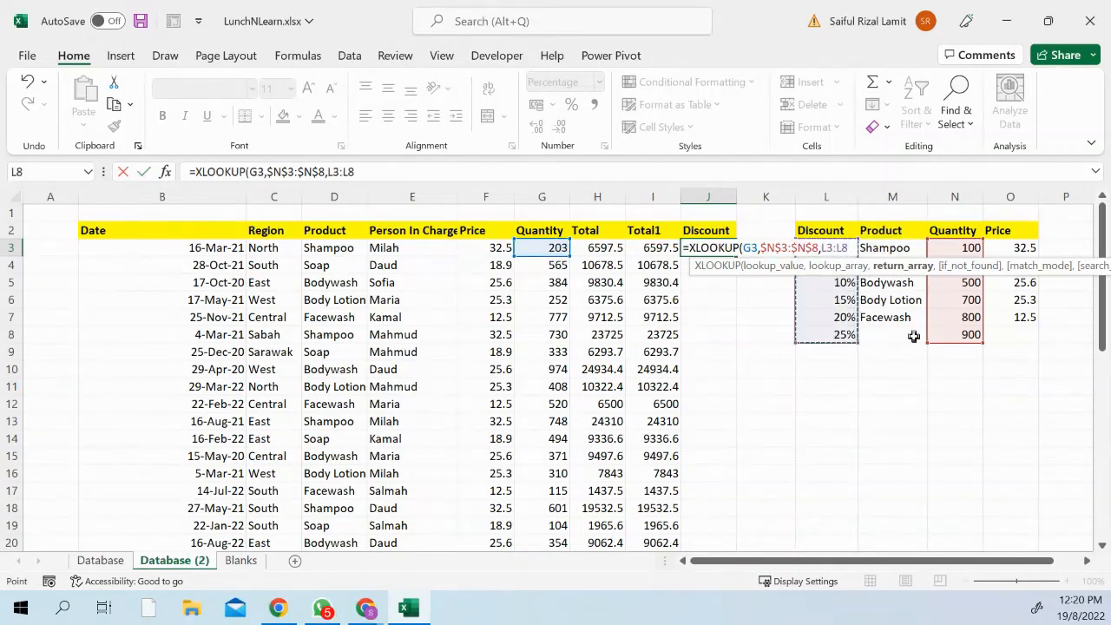
pyautogui.press('F4')
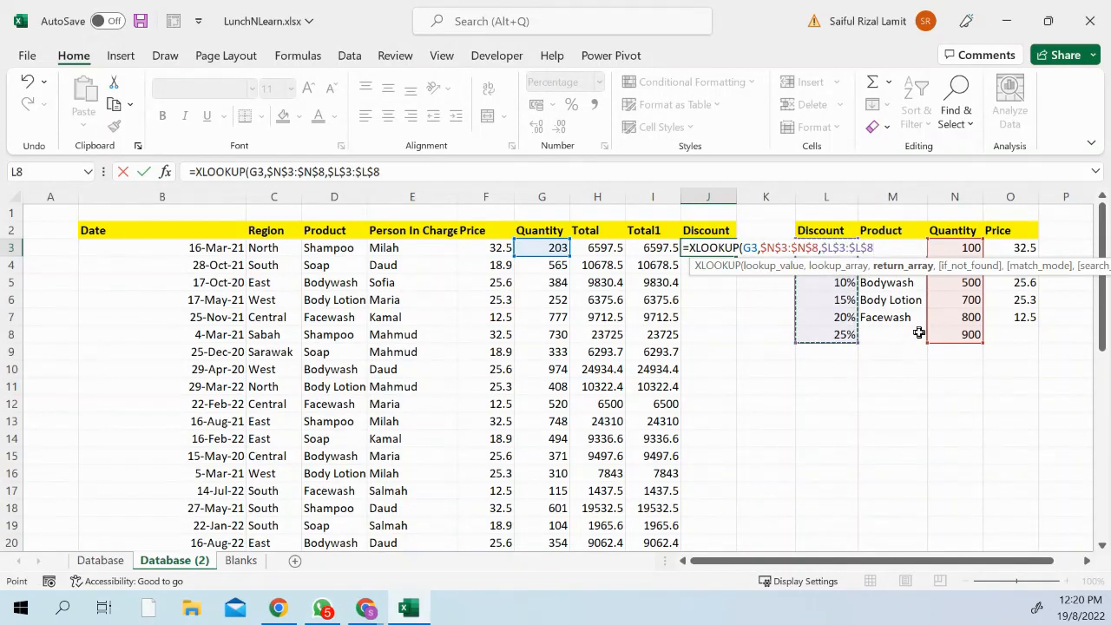
pyautogui.write(',')
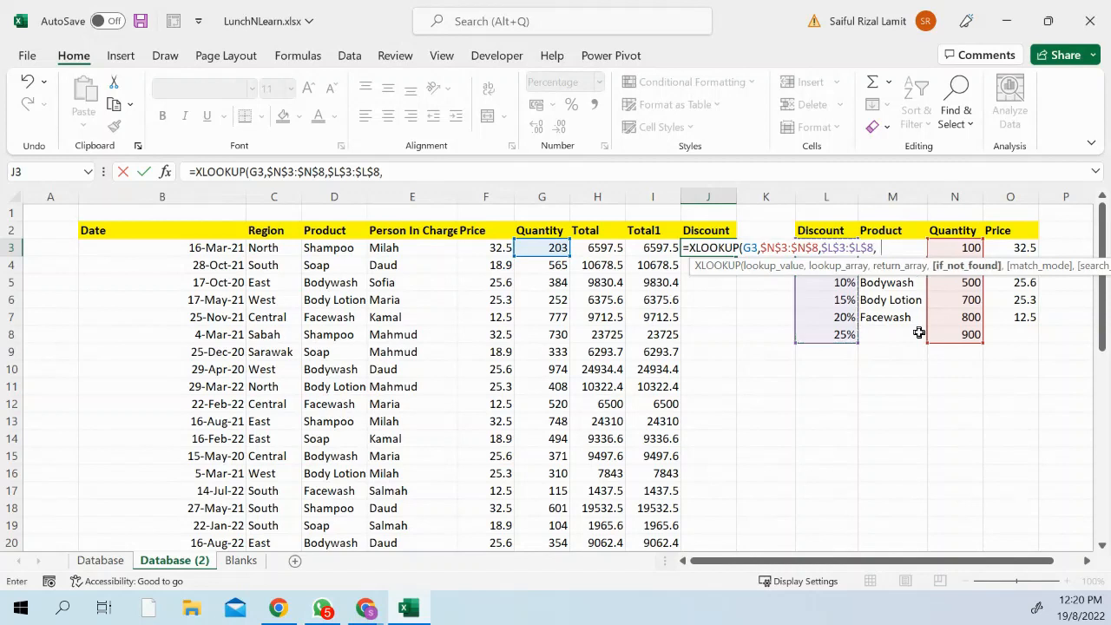
pyautogui.write('"Not Found')
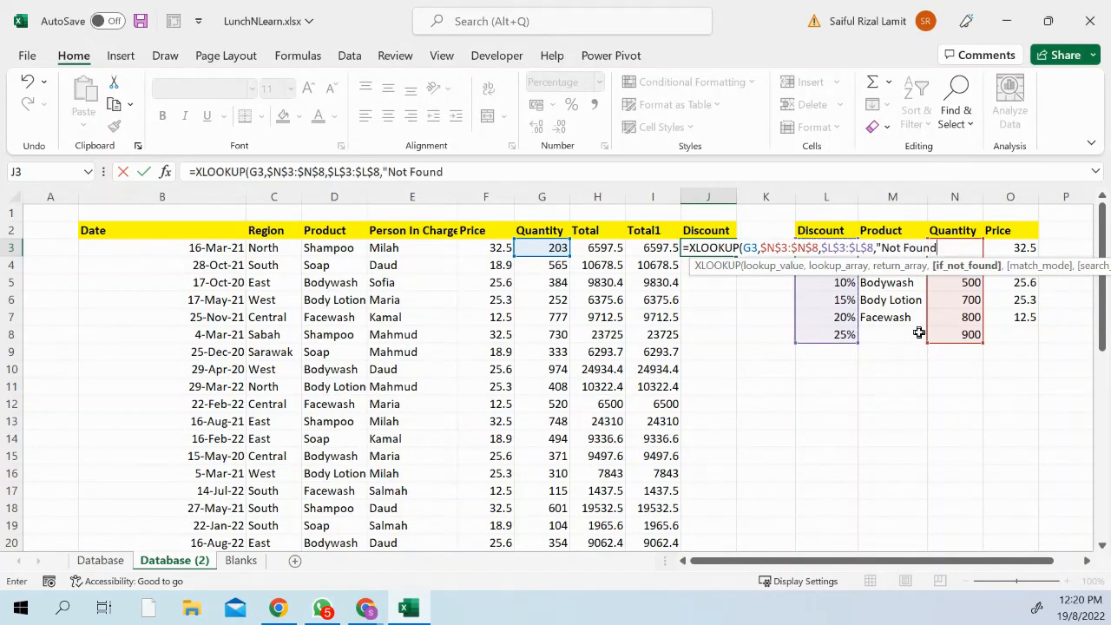
pyautogui.write('",')
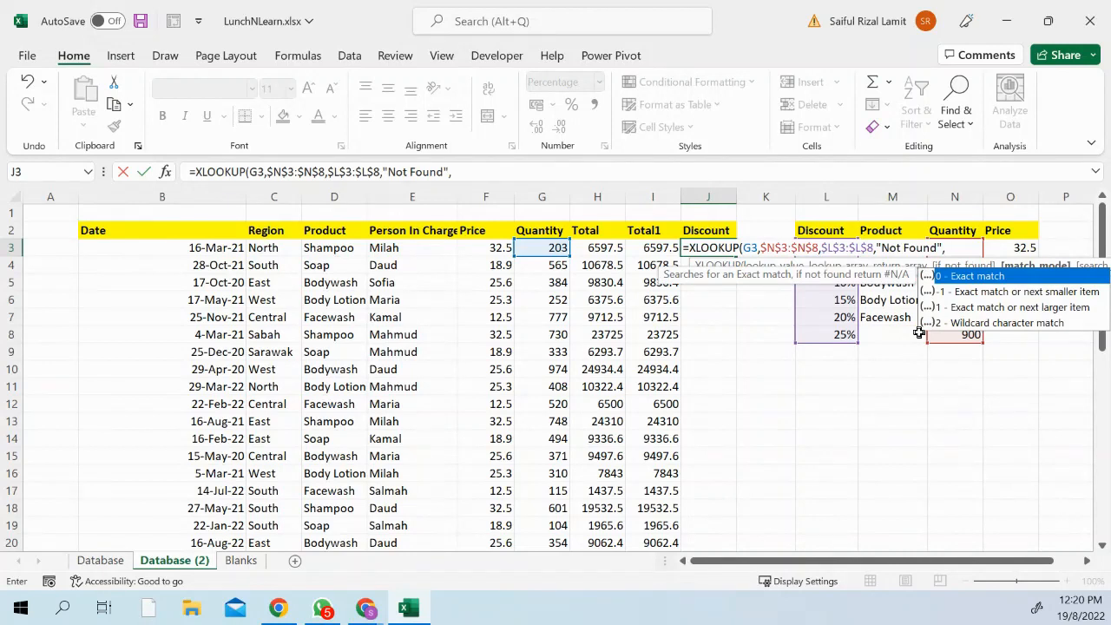
pyautogui.write('1')
pyautogui.press('Return')
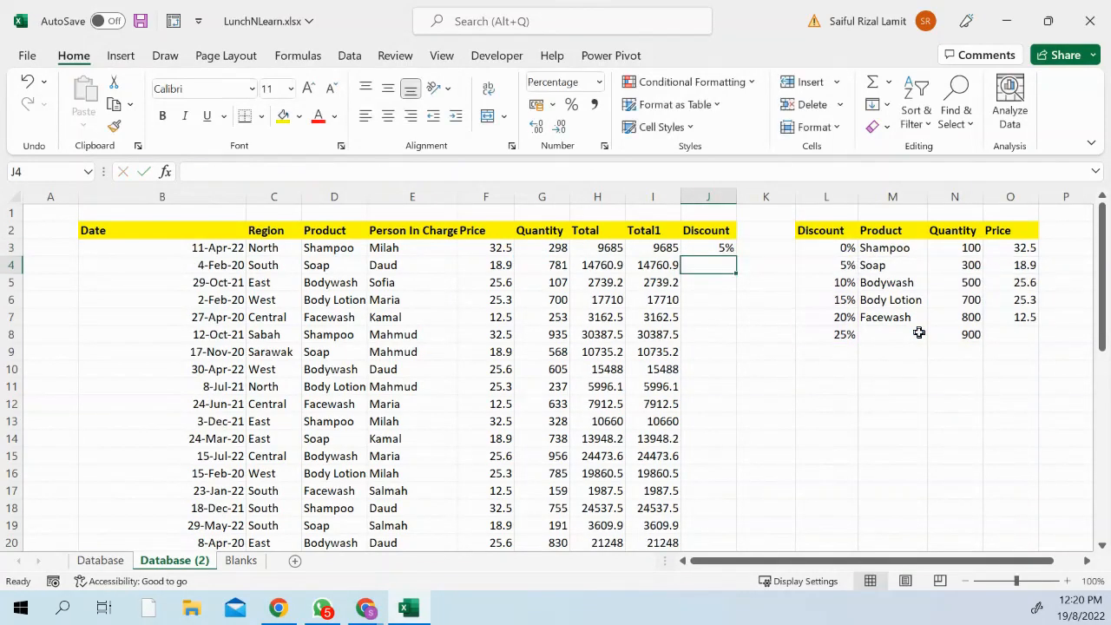
# Fill J3's formula down the Discount column and compare the quantity in G17 with the lookup quantities in N3:N8.
pyautogui.click(722, 248)
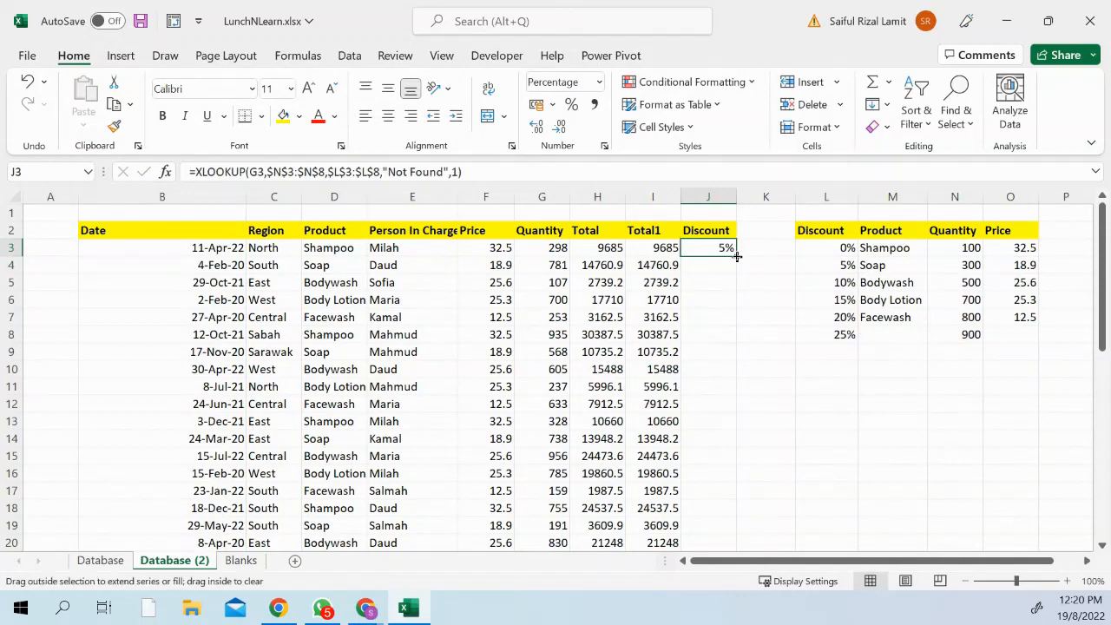
pyautogui.doubleClick(734, 256)
pyautogui.click(768, 418)
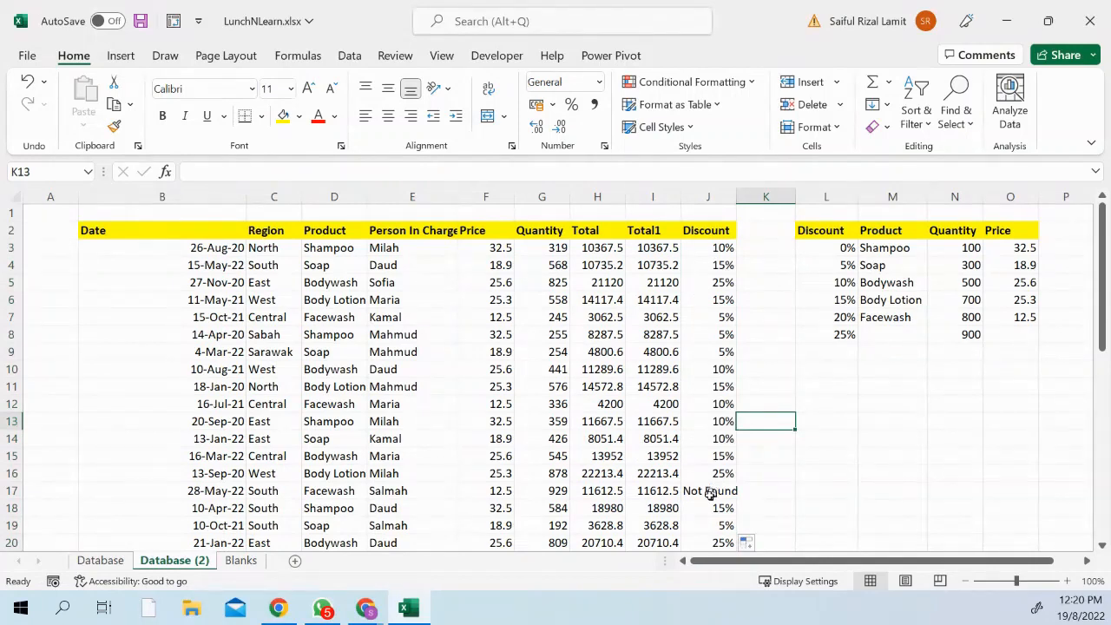
pyautogui.click(710, 492)
pyautogui.click(538, 495)
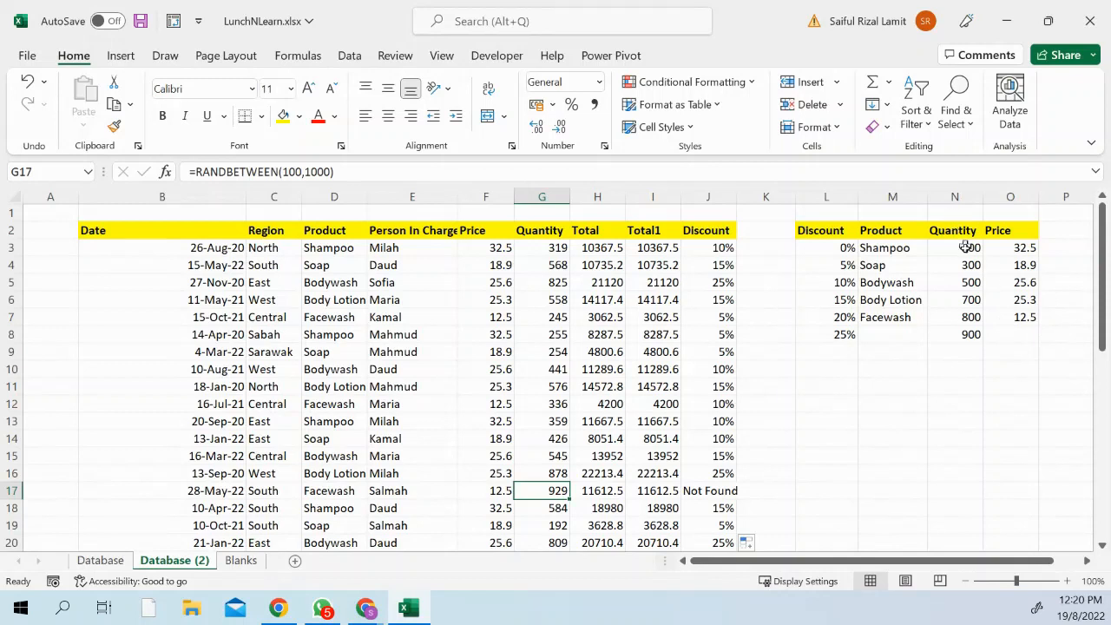
pyautogui.moveTo(966, 252); pyautogui.dragTo(964, 335)
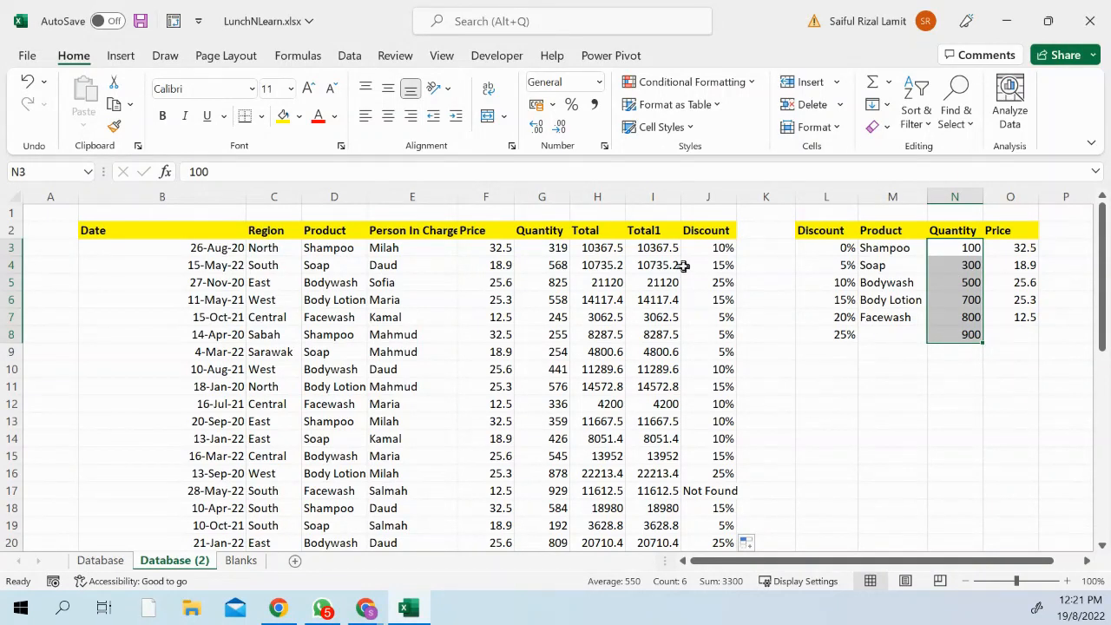
# Add search mode -1 to the XLOOKUP formula in J3 and fill it down the Discount column.
pyautogui.doubleClick(725, 246)
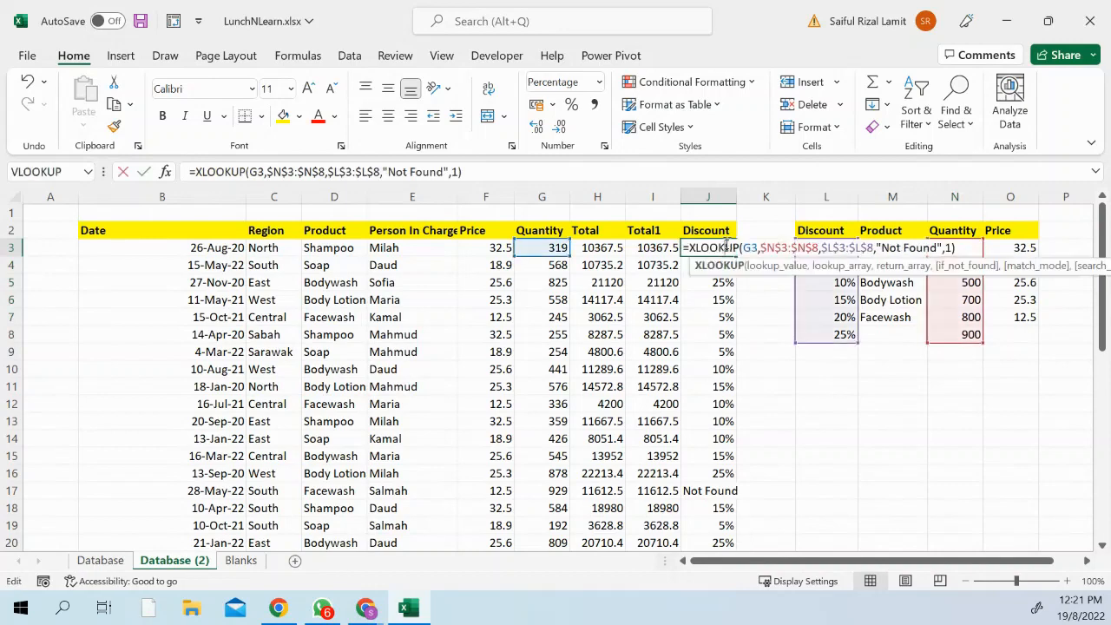
pyautogui.click(953, 248)
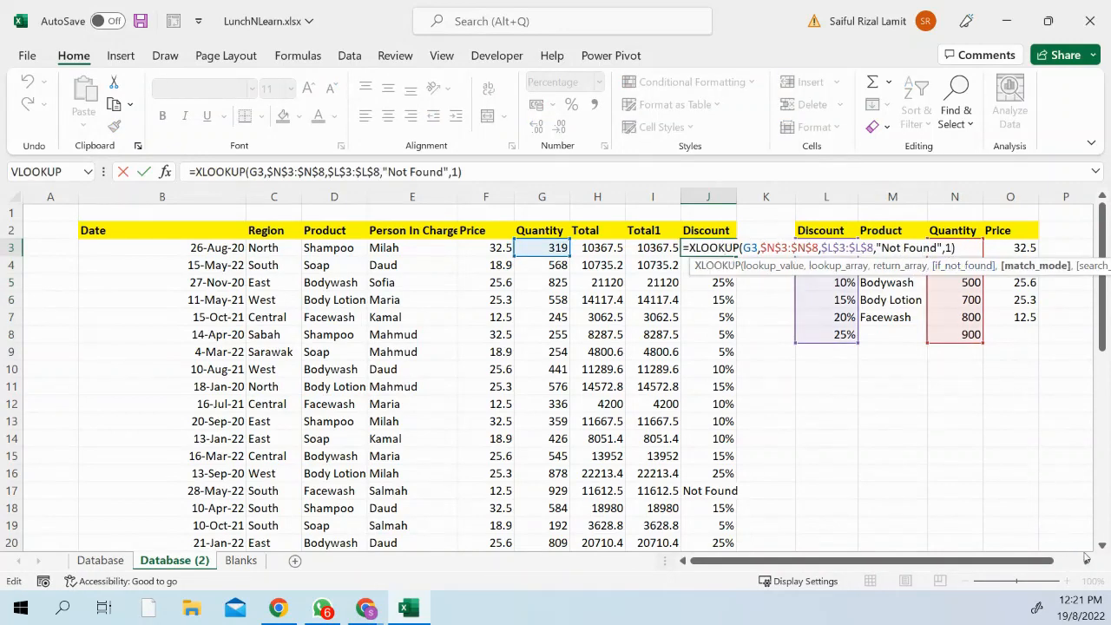
pyautogui.click(1086, 559)
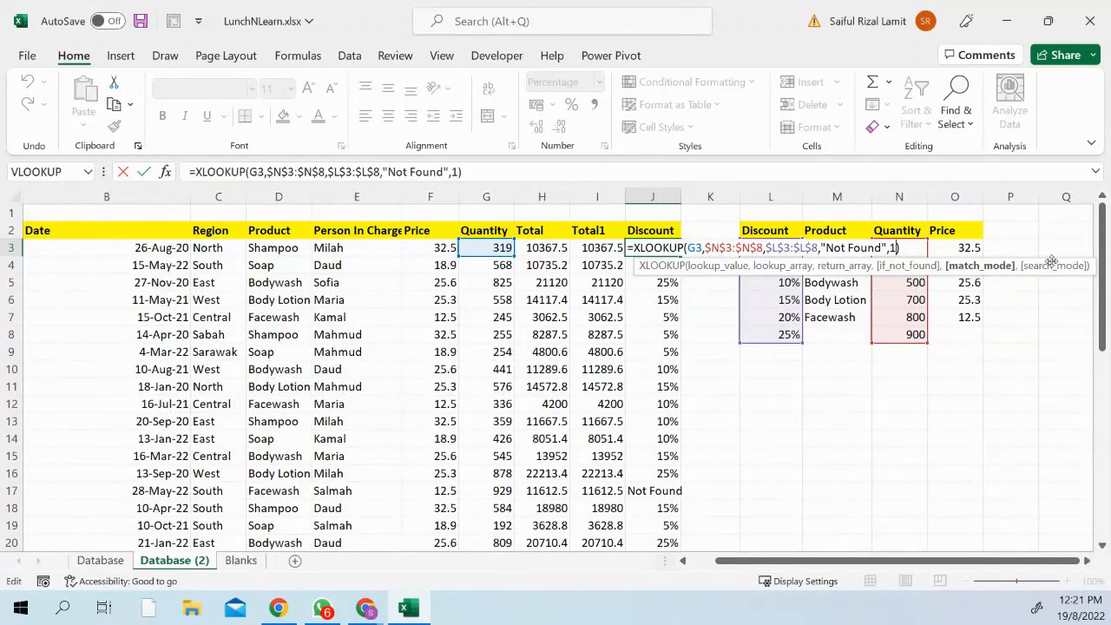
pyautogui.write(',-1')
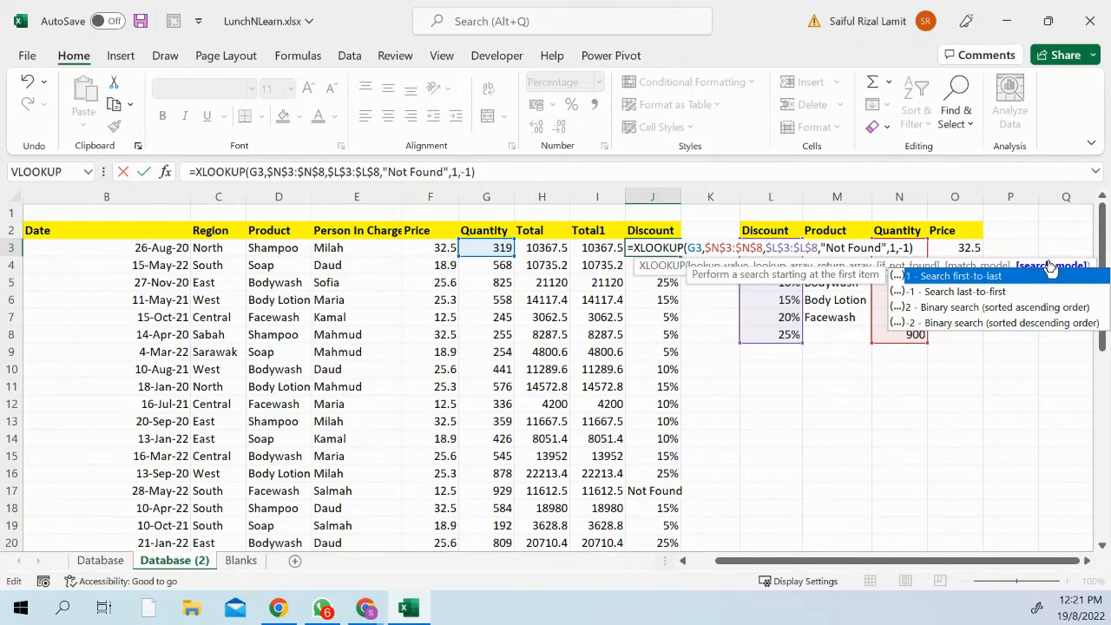
pyautogui.press('Return')
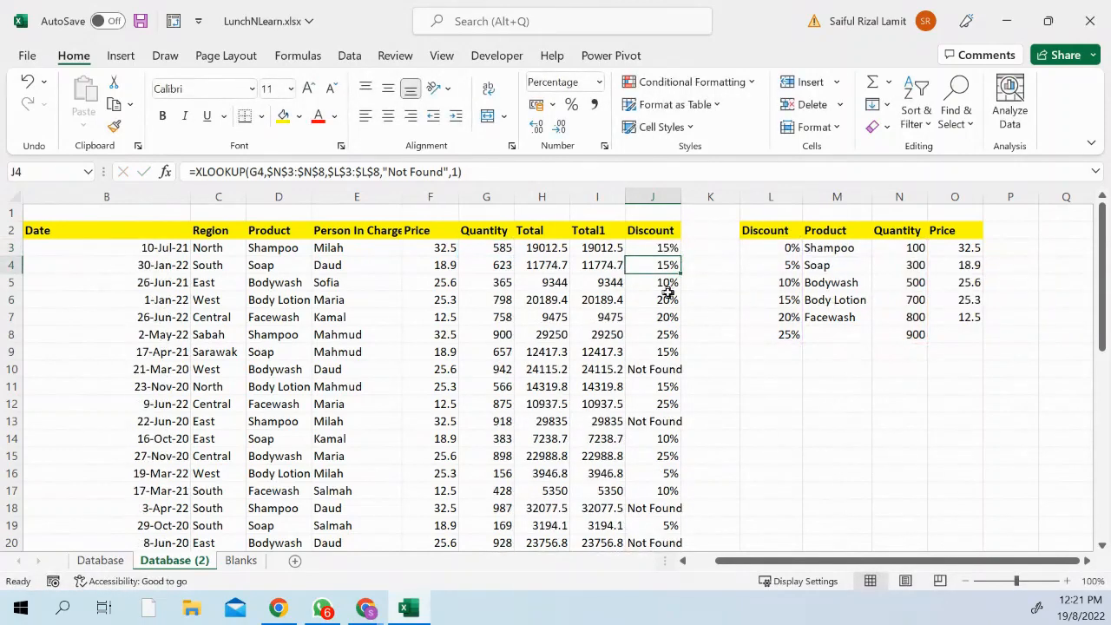
pyautogui.click(668, 248)
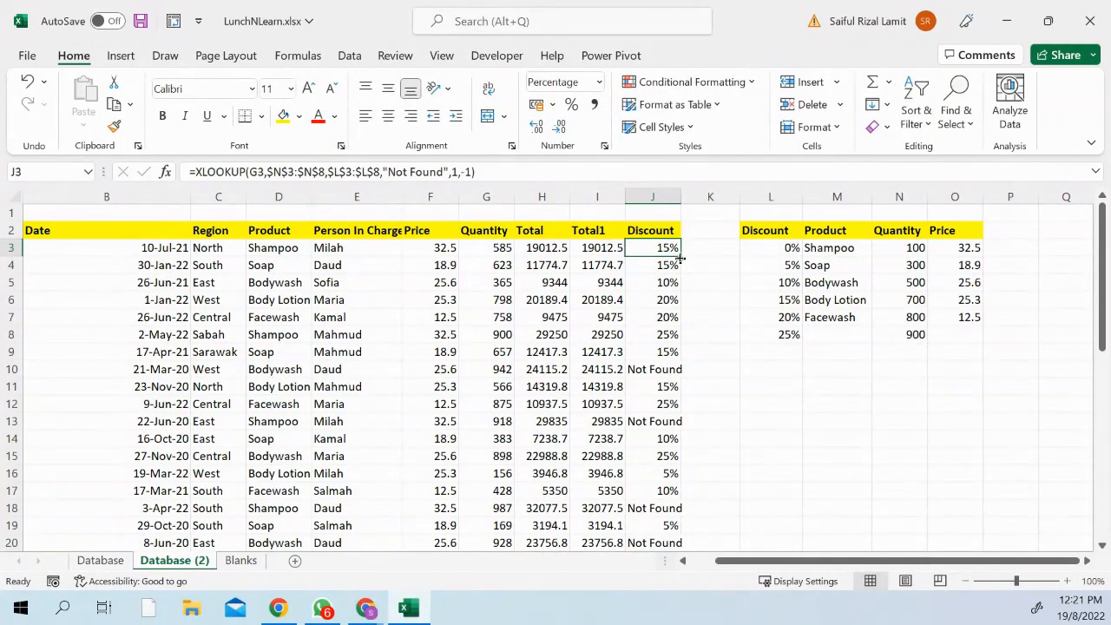
pyautogui.doubleClick(680, 257)
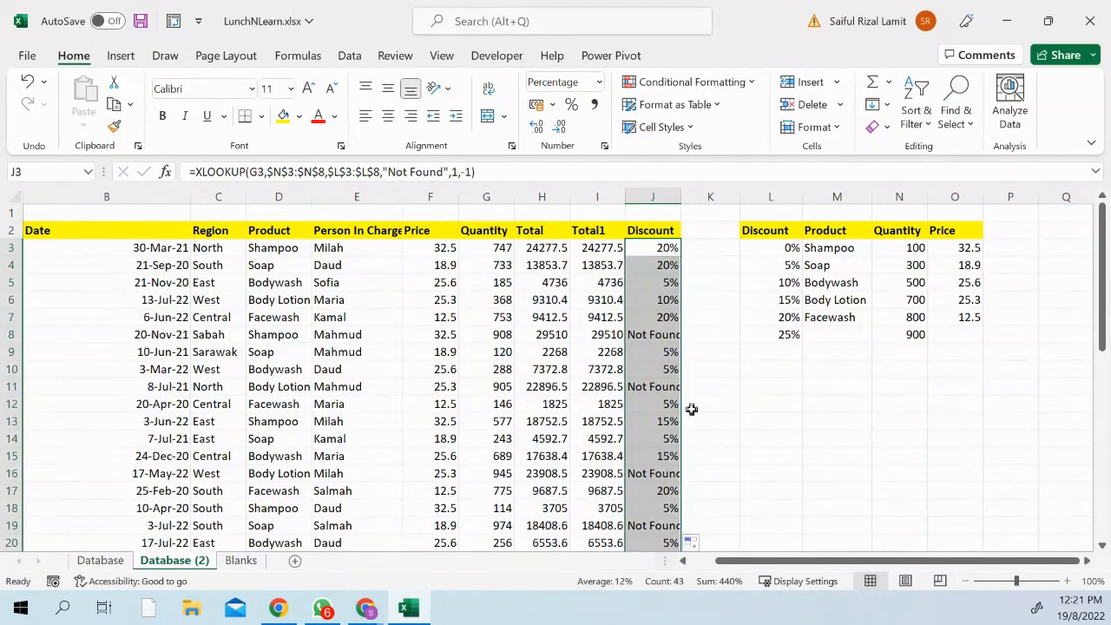
# Set the last quantity threshold of the lookup table, in N8, to 1000.
pyautogui.click(910, 335)
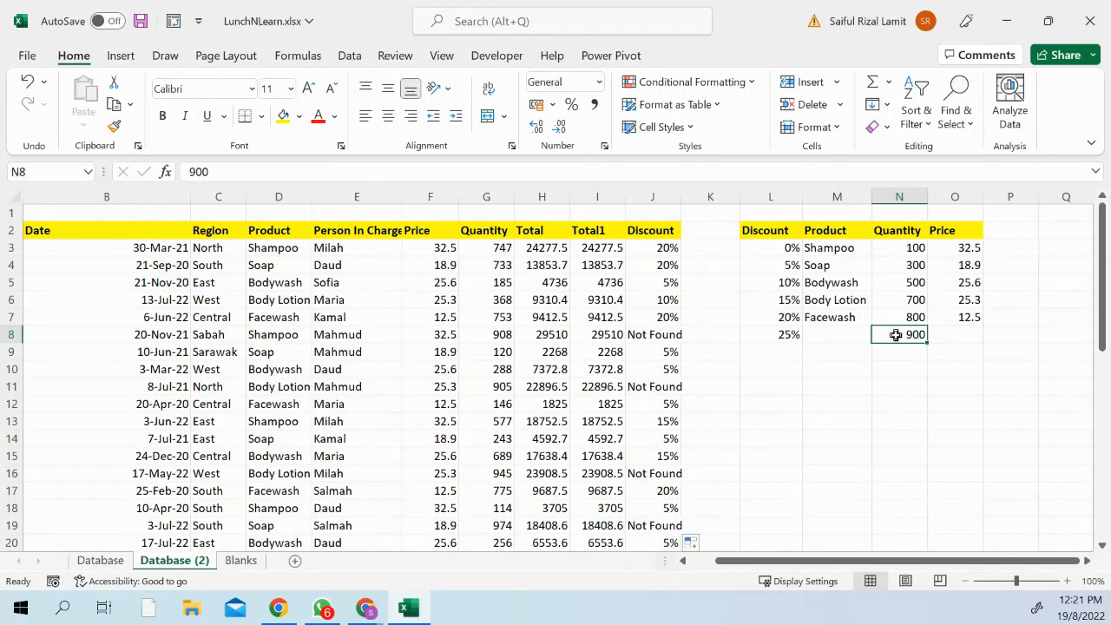
pyautogui.write('10')
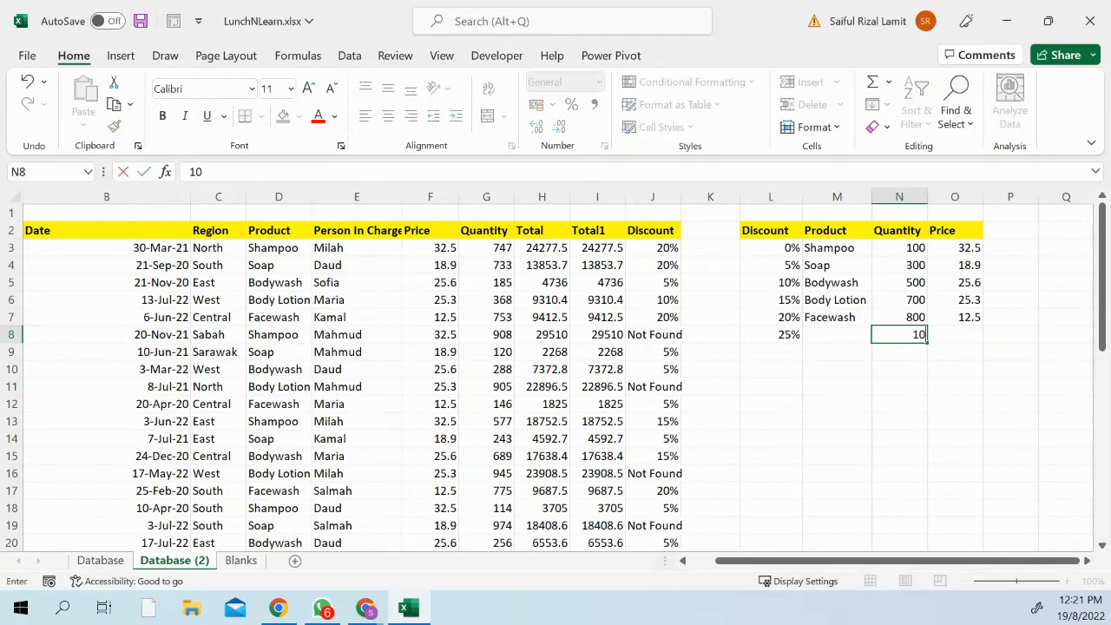
pyautogui.write('00')
pyautogui.press('Return')
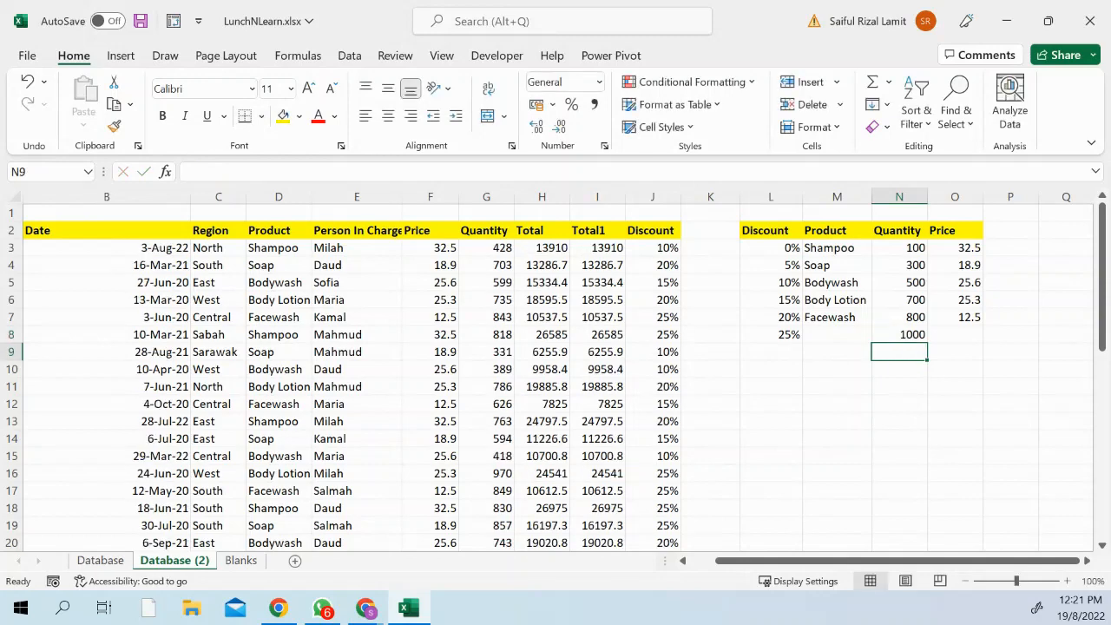
# Refill J3's formula down the Discount column and check the discounts against quantities, including G30:J30.
pyautogui.click(664, 251)
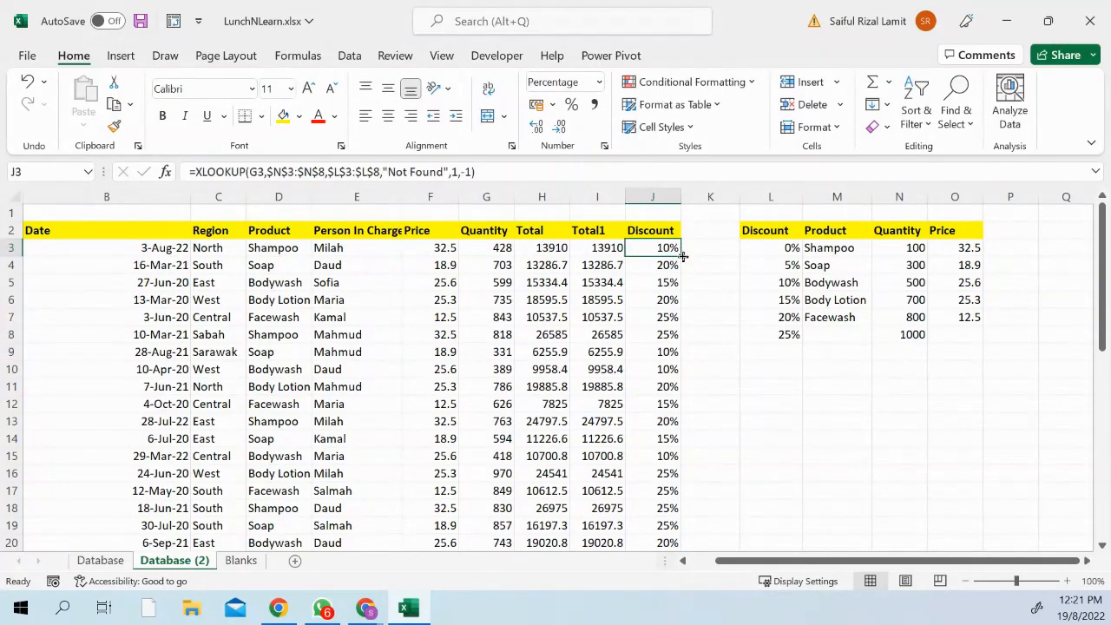
pyautogui.doubleClick(681, 256)
pyautogui.click(711, 334)
pyautogui.scroll(-8, 715, 382)
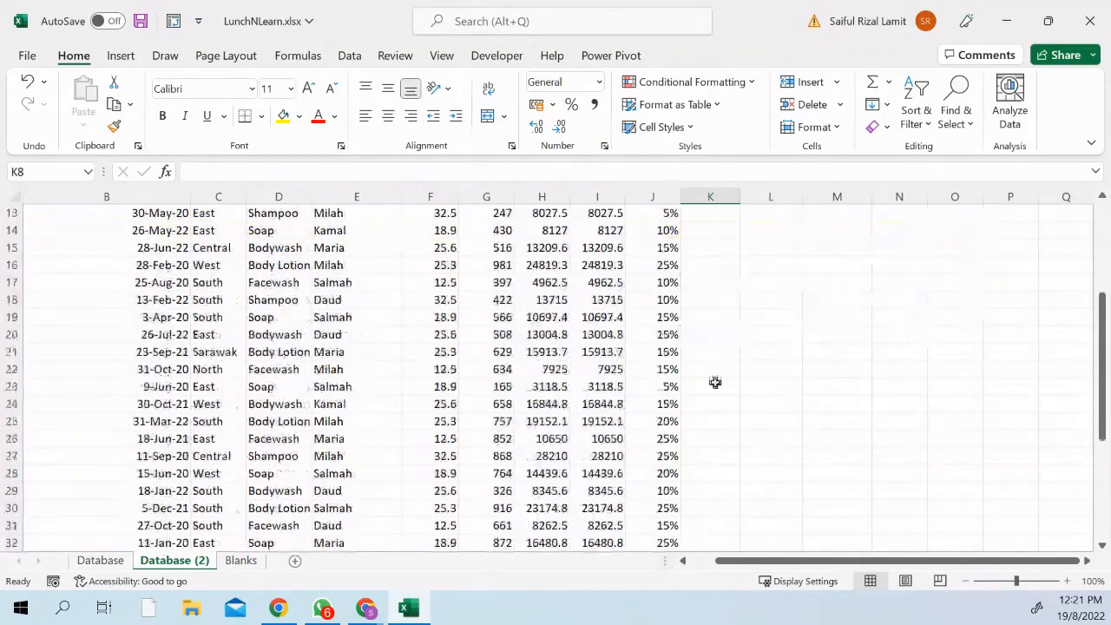
pyautogui.scroll(-5, 714, 382)
pyautogui.scroll(6, 714, 382)
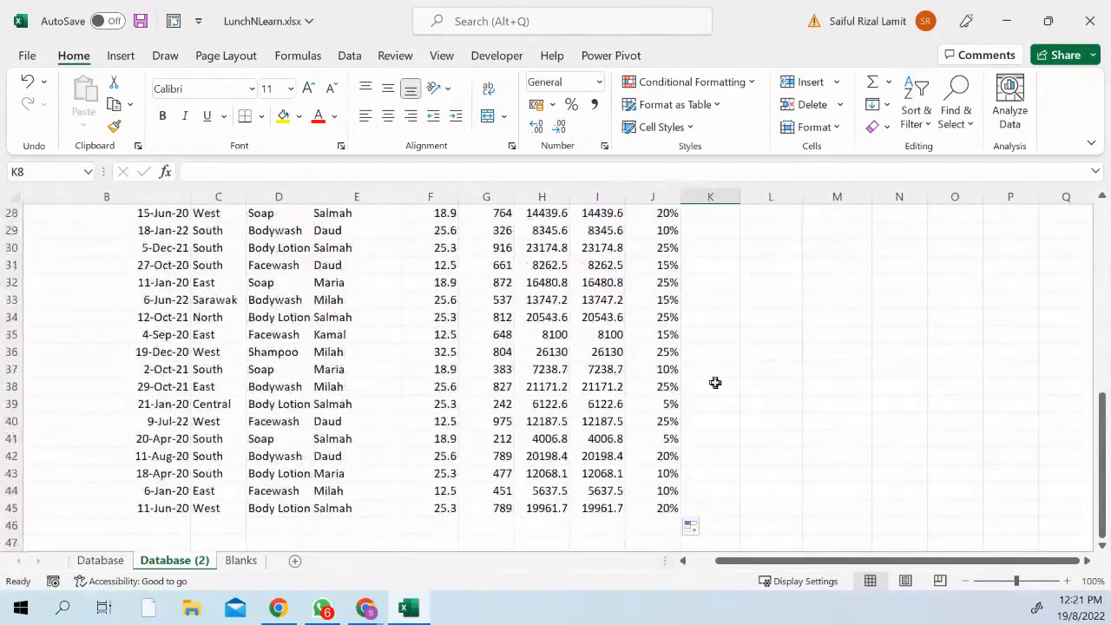
pyautogui.moveTo(502, 352); pyautogui.dragTo(639, 345)
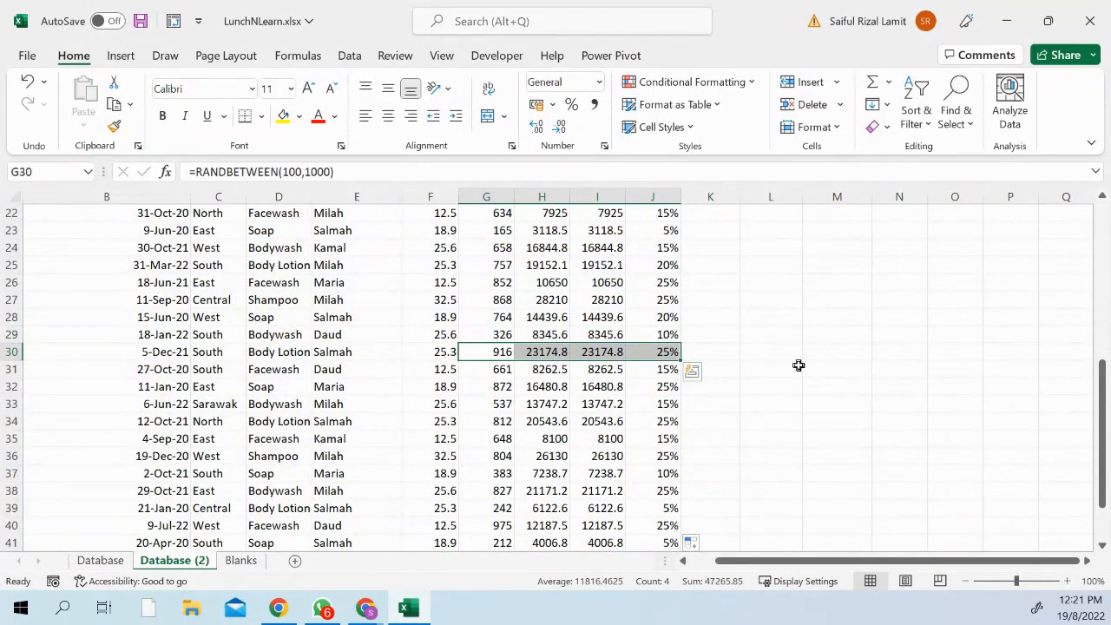
pyautogui.scroll(7, 798, 365)
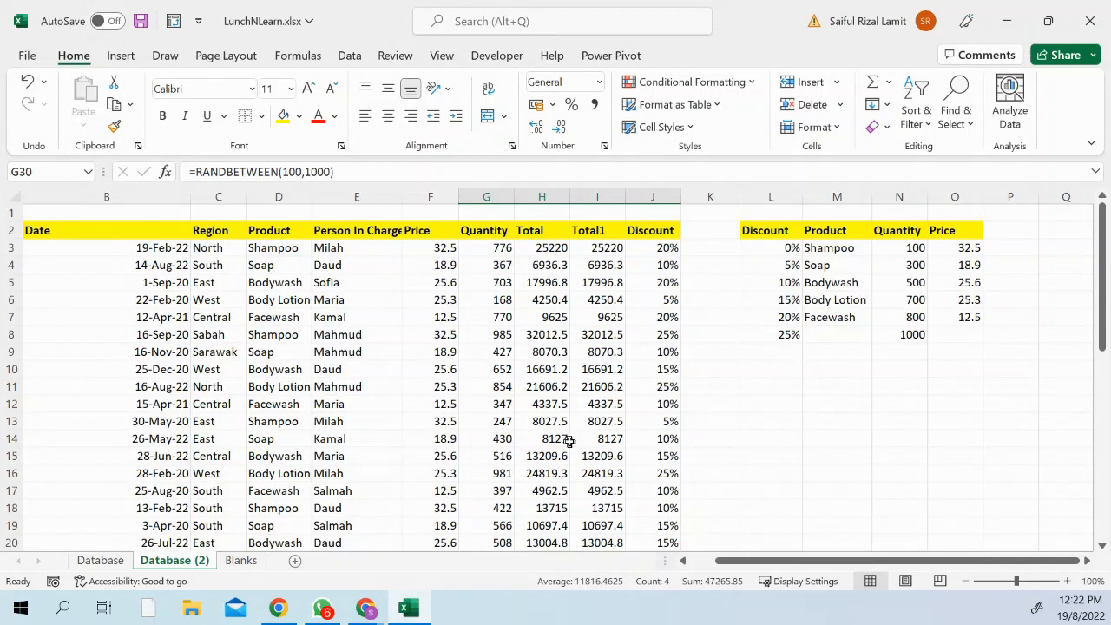
# Turn on filtering for the sales data, view the Product column's filter options, and turn filtering back off.
pyautogui.click(296, 339)
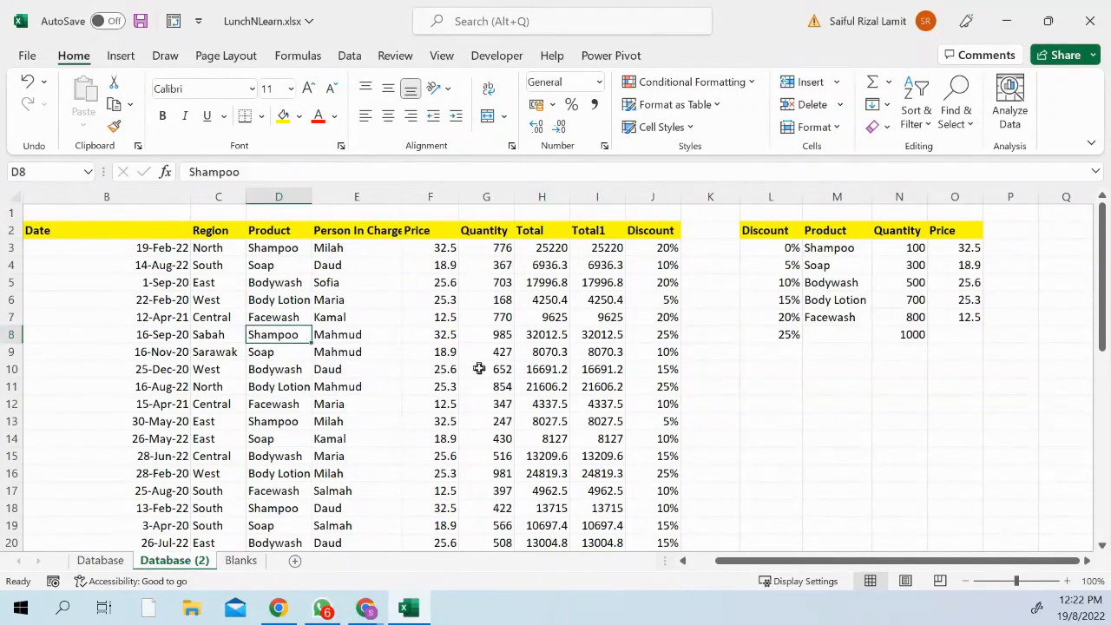
pyautogui.click(714, 424)
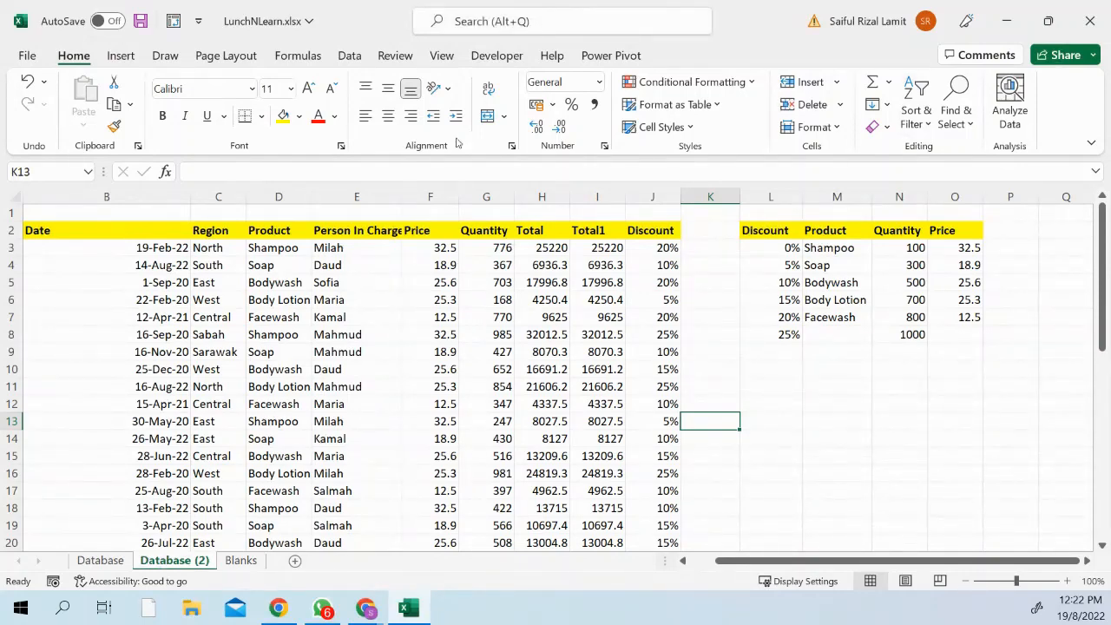
pyautogui.click(349, 55)
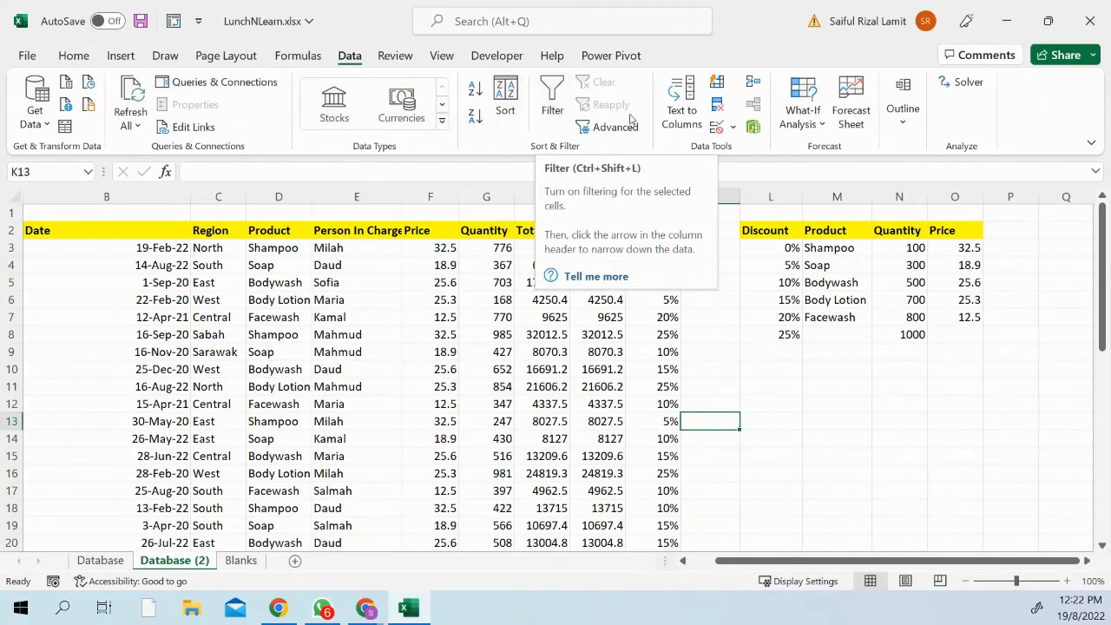
pyautogui.click(760, 387)
pyautogui.click(349, 336)
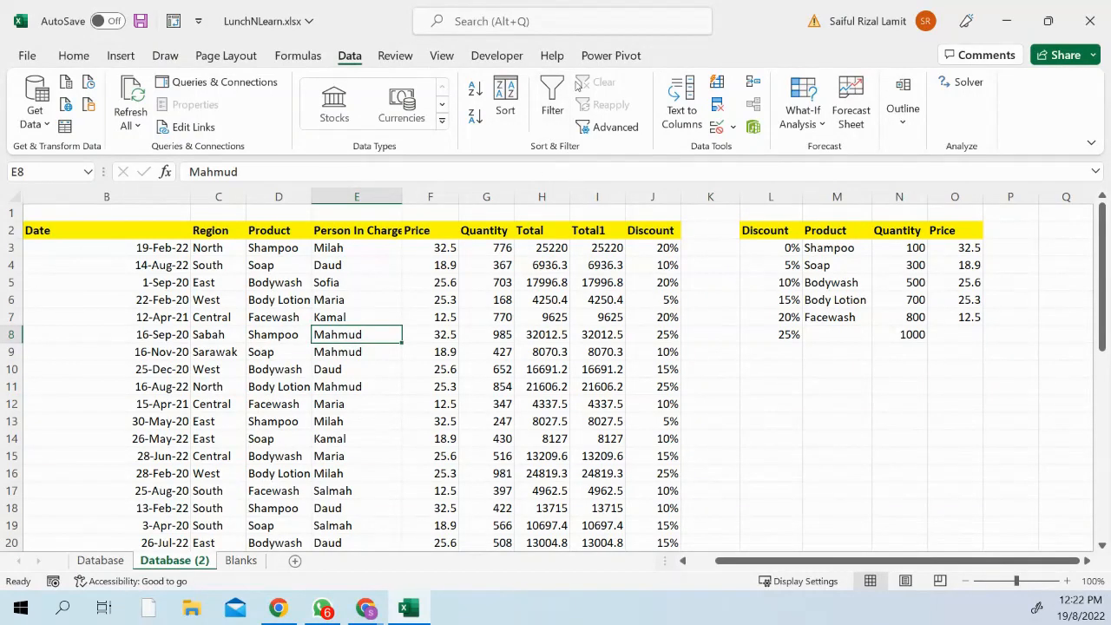
pyautogui.click(552, 100)
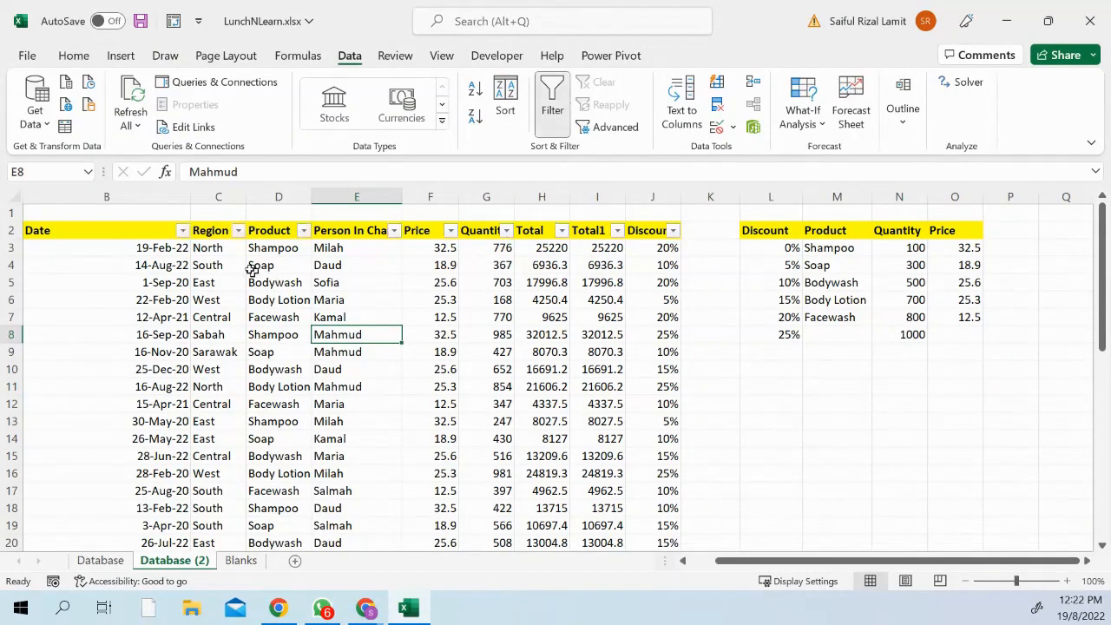
pyautogui.click(303, 230)
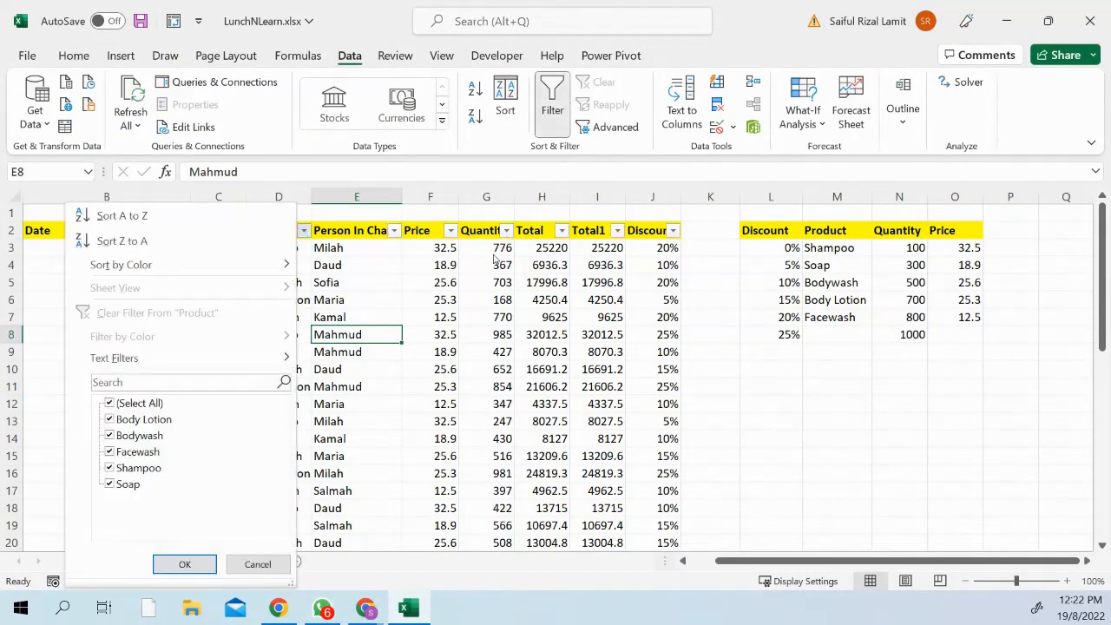
pyautogui.click(546, 97)
pyautogui.click(761, 390)
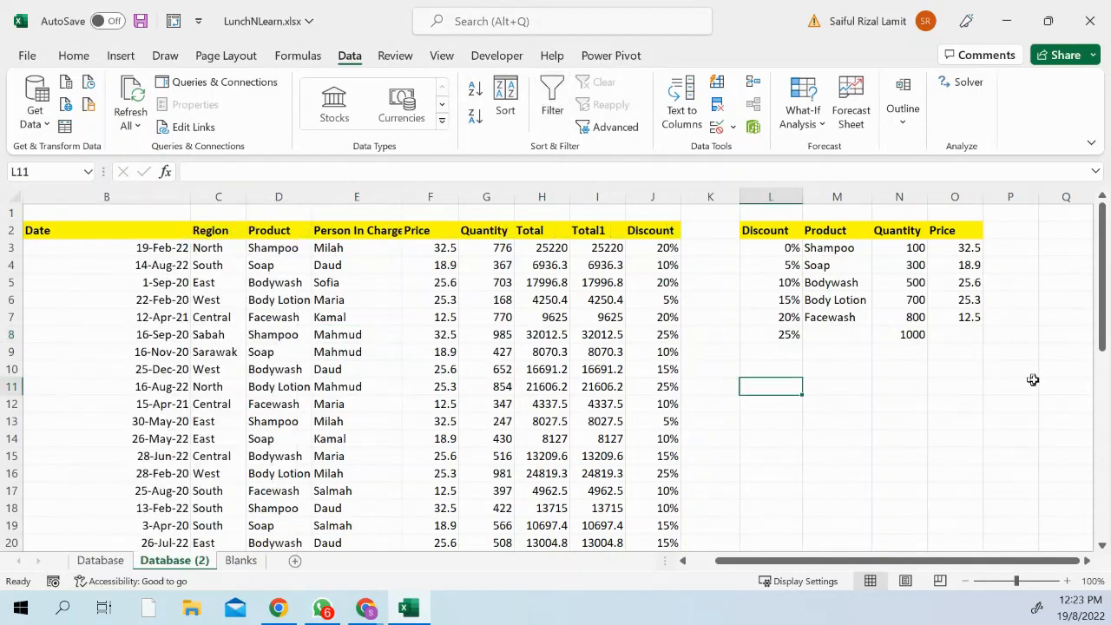
pyautogui.write('=fil')
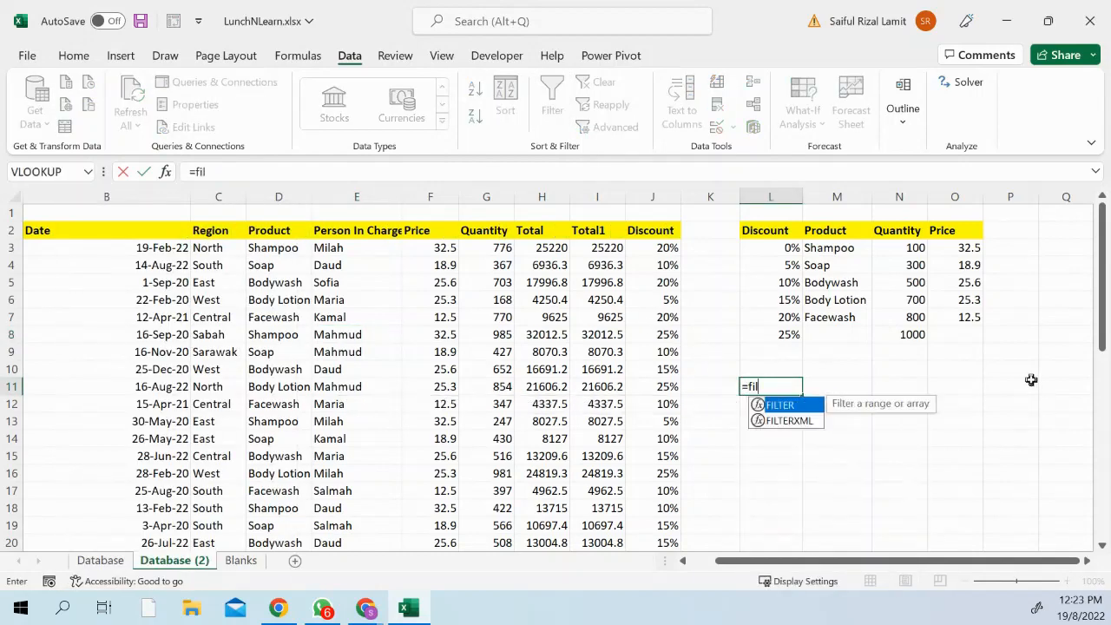
pyautogui.write('ter')
pyautogui.press('Tab')
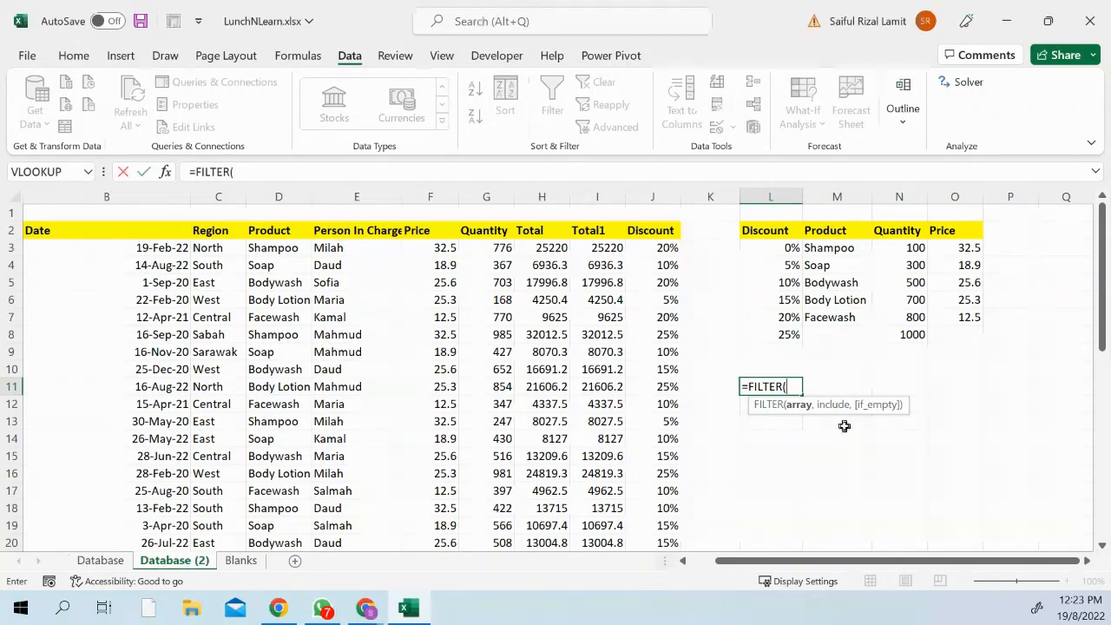
pyautogui.press('Escape')
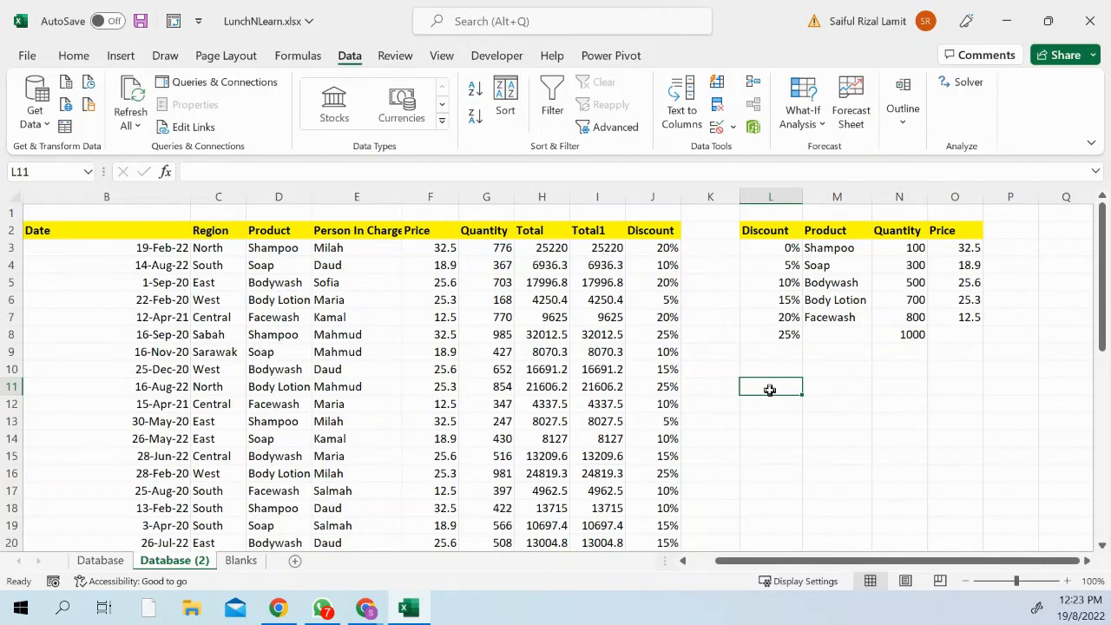
# Enter the label Region in L11 and the criterion South beside it in M11.
pyautogui.write('Region')
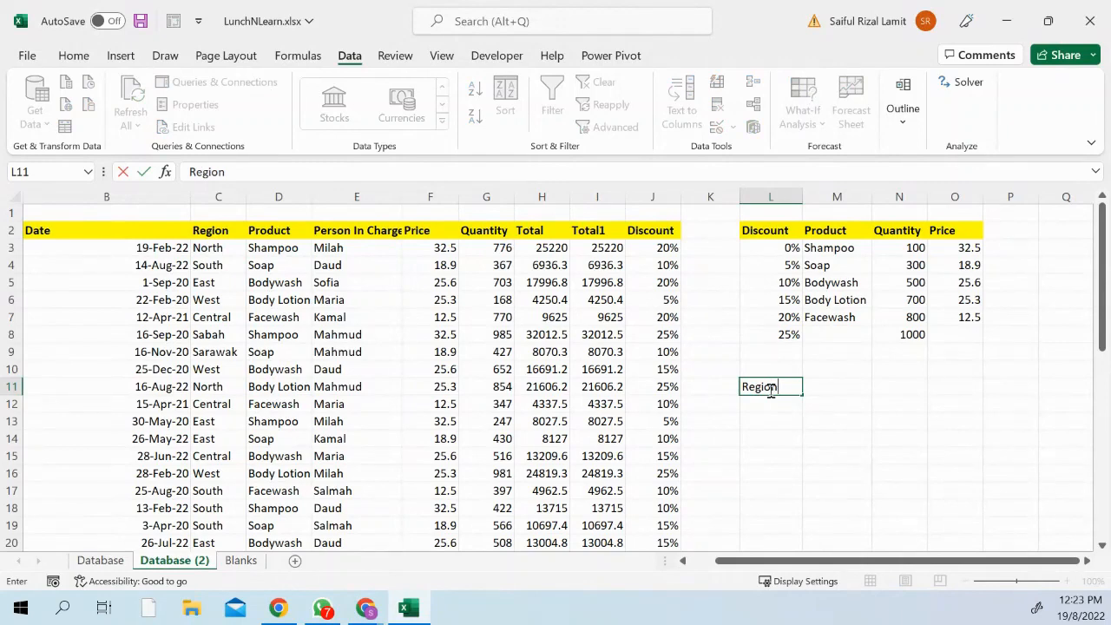
pyautogui.press('Return')
pyautogui.press('Up')
pyautogui.press('Right')
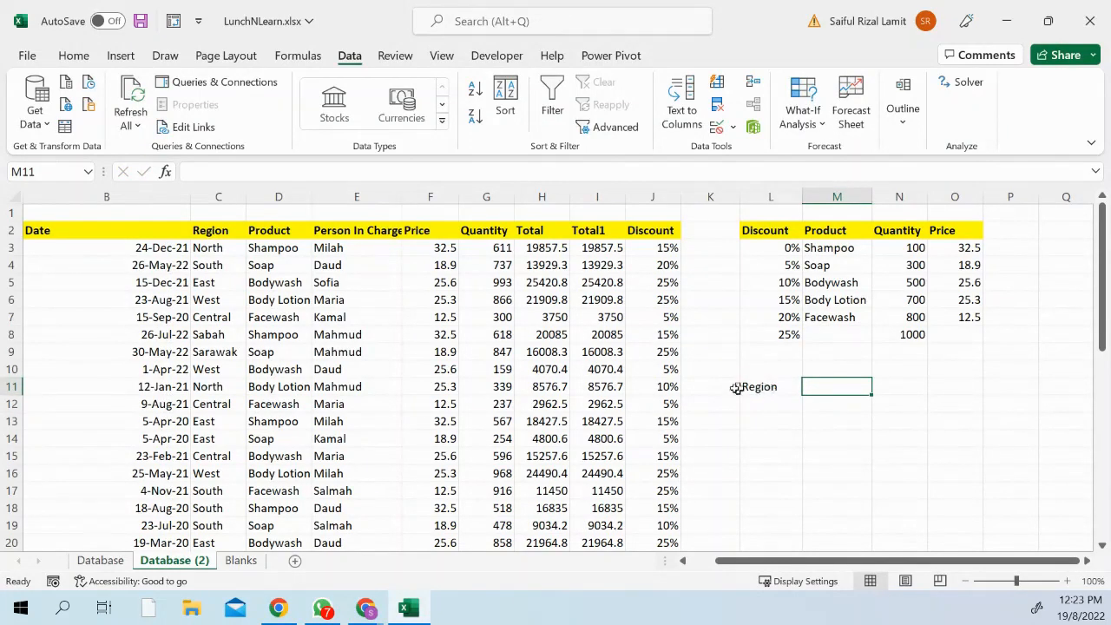
pyautogui.write('South')
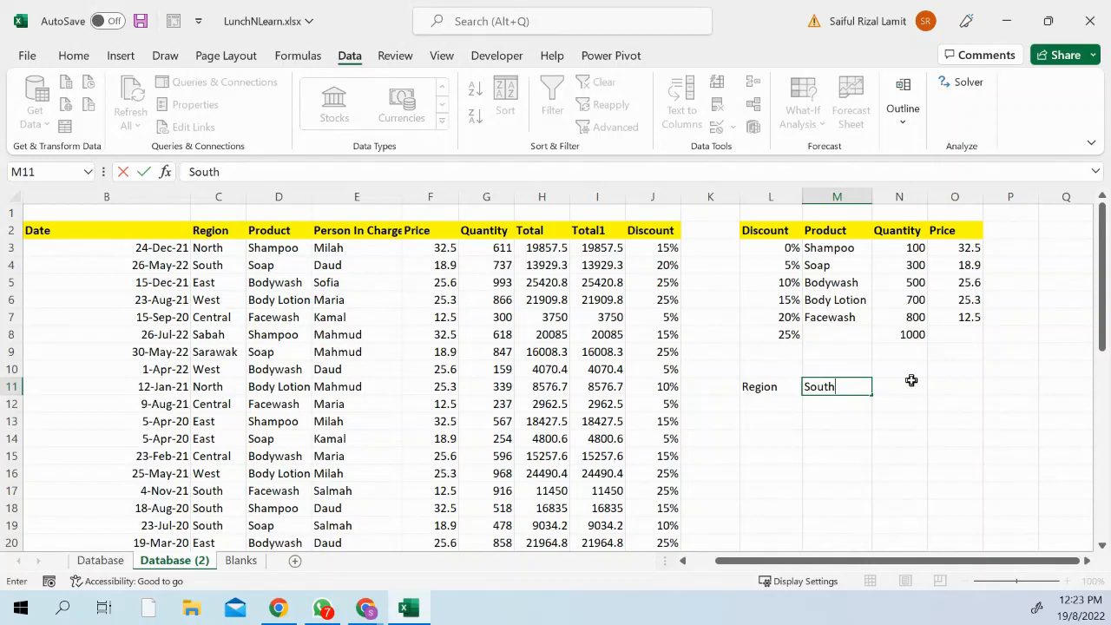
pyautogui.press('Return')
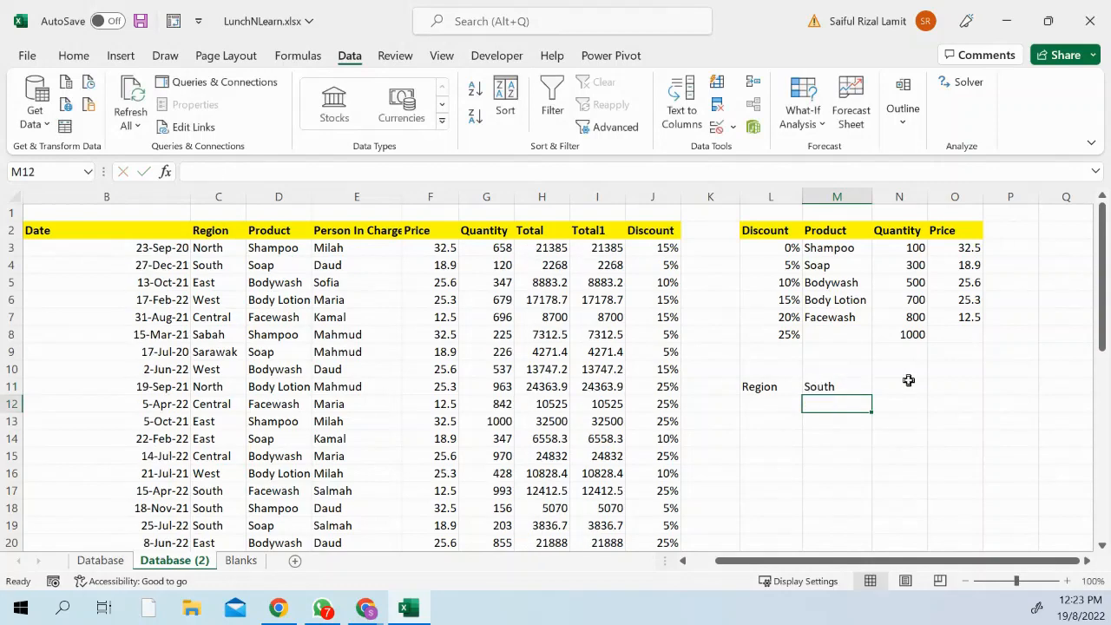
# Begin a FILTER formula in L14 with the sales data B3:J45 as its array.
pyautogui.click(769, 440)
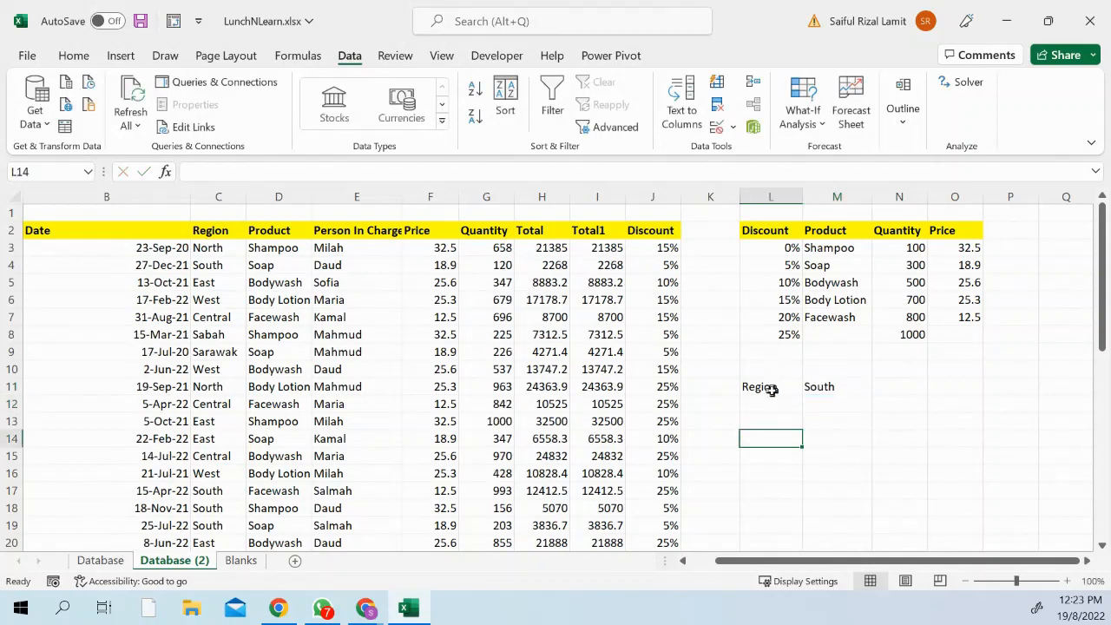
pyautogui.write('=filter')
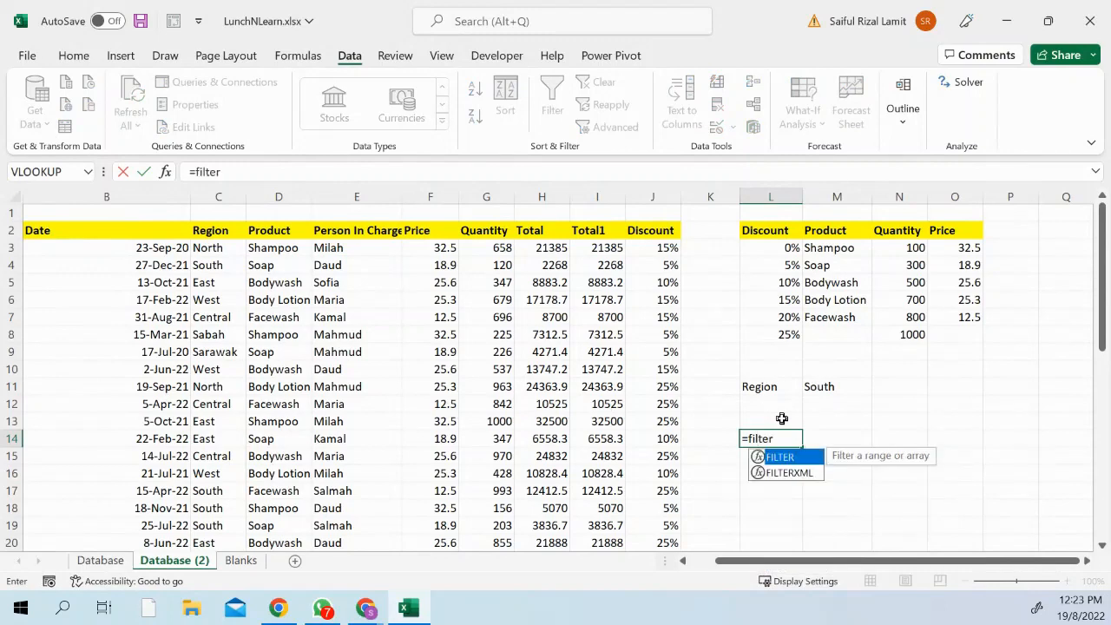
pyautogui.press('Tab')
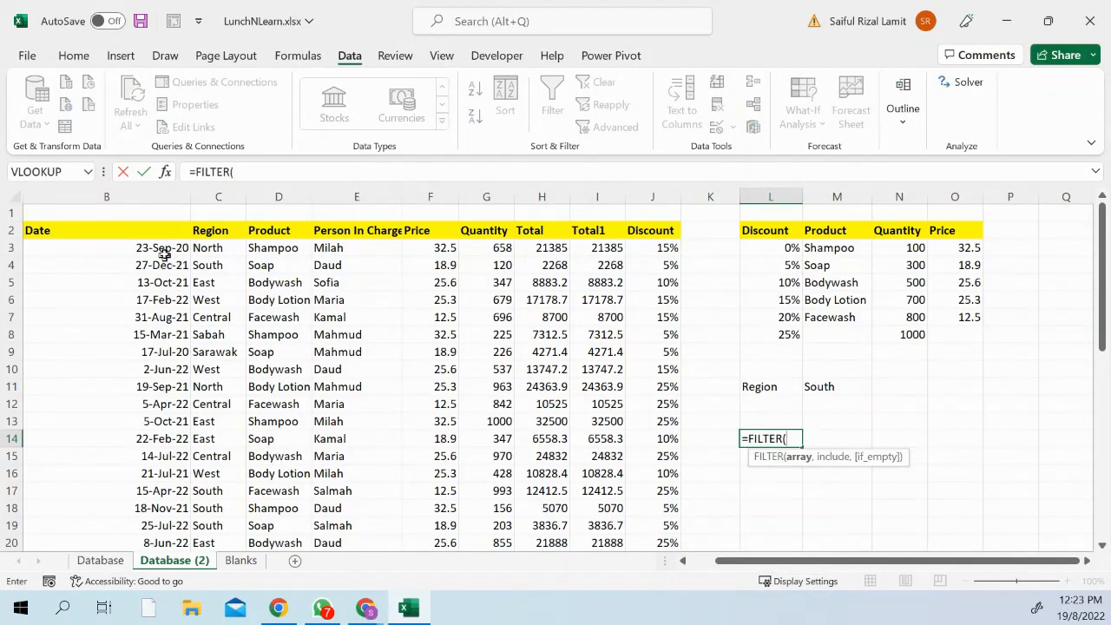
pyautogui.moveTo(161, 250); pyautogui.dragTo(665, 252)
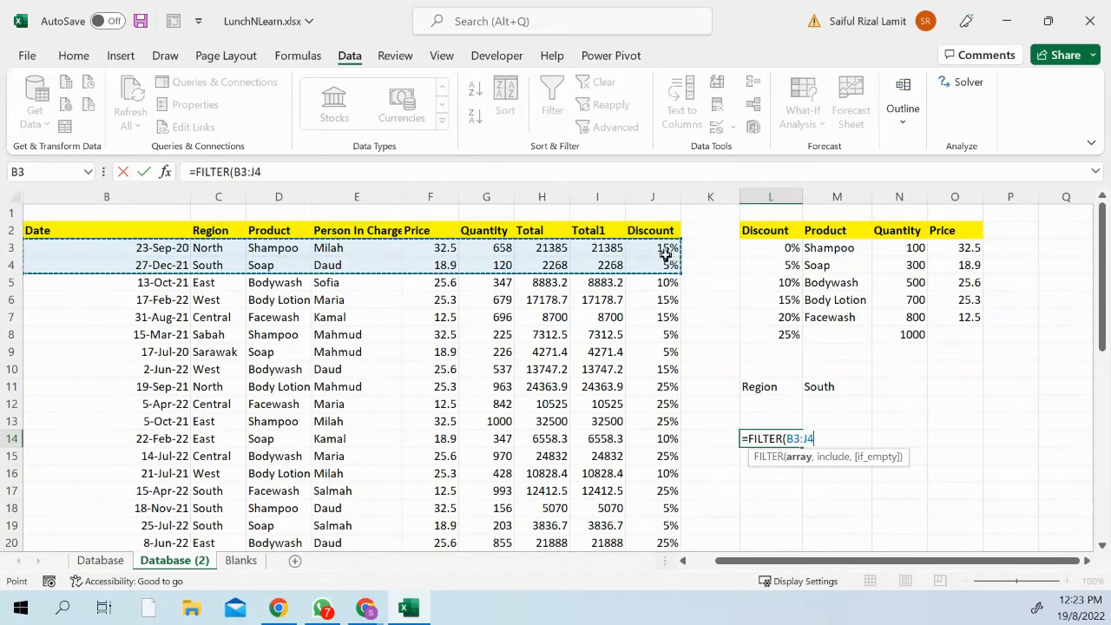
pyautogui.hotkey('ctrl', 'shift', 'Down')
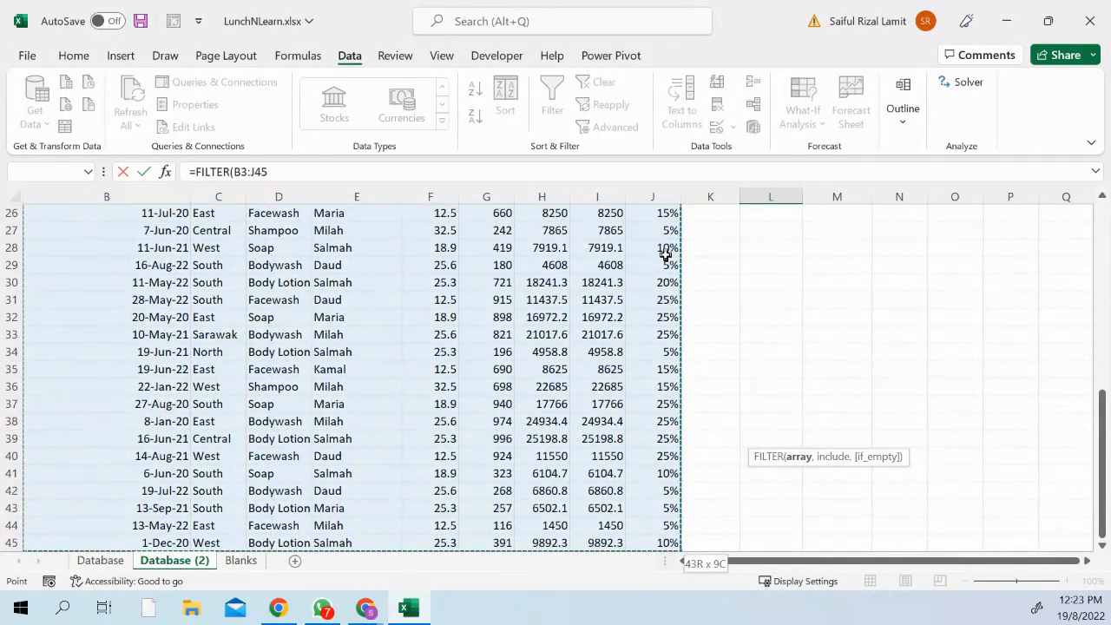
pyautogui.write(',')
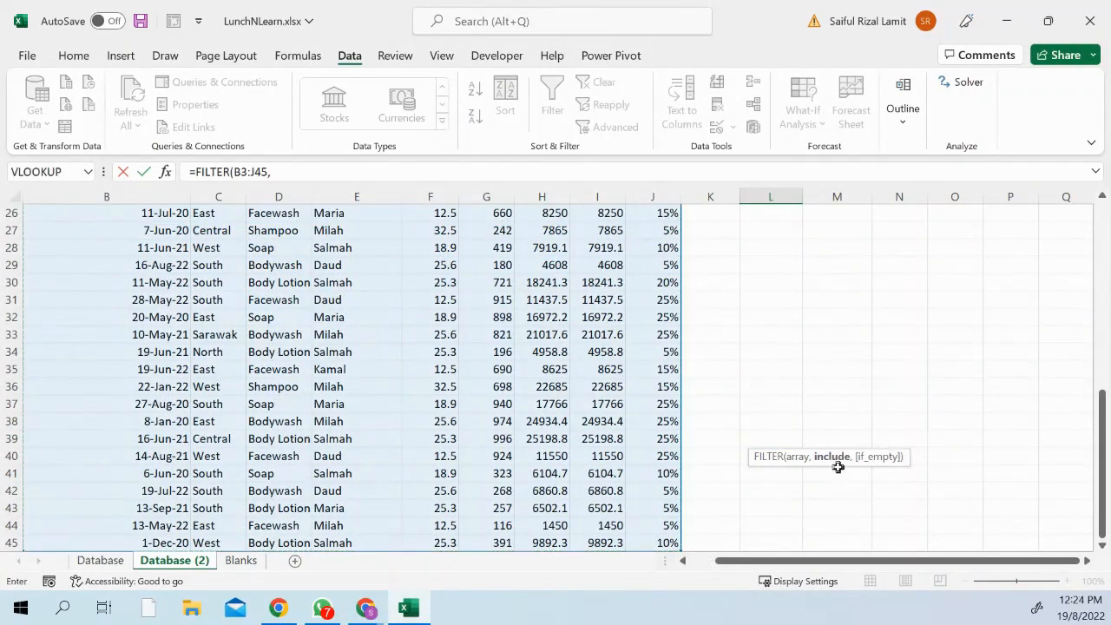
# Add the include condition C3:C45=M11 to the FILTER formula so it matches the chosen region.
pyautogui.scroll(8, 437, 356)
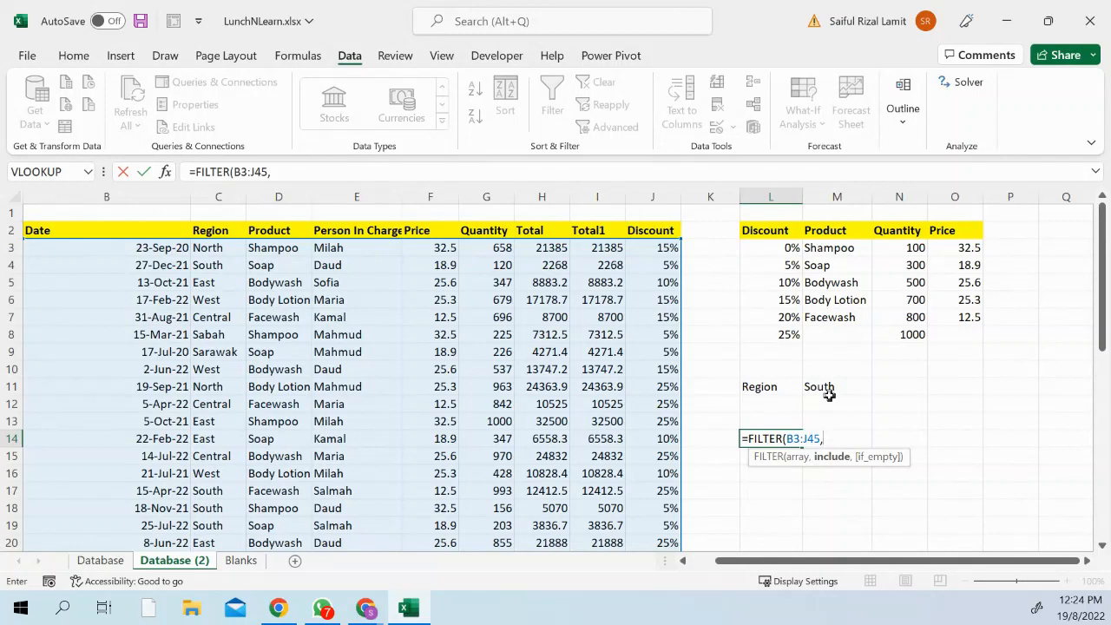
pyautogui.click(219, 246)
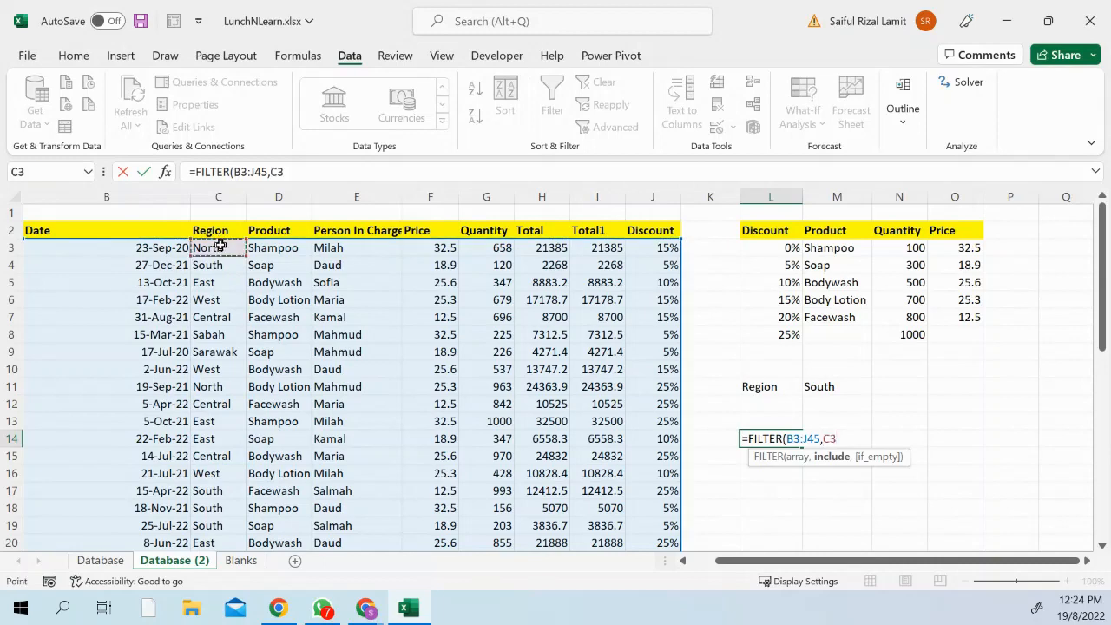
pyautogui.hotkey('ctrl', 'shift', 'Down')
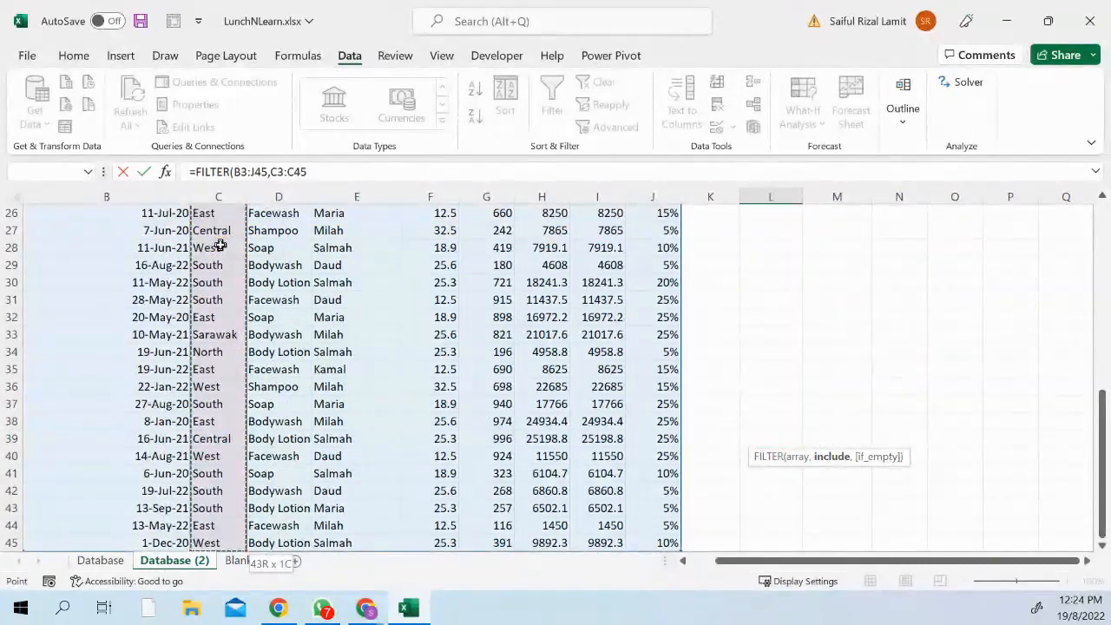
pyautogui.scroll(8, 220, 246)
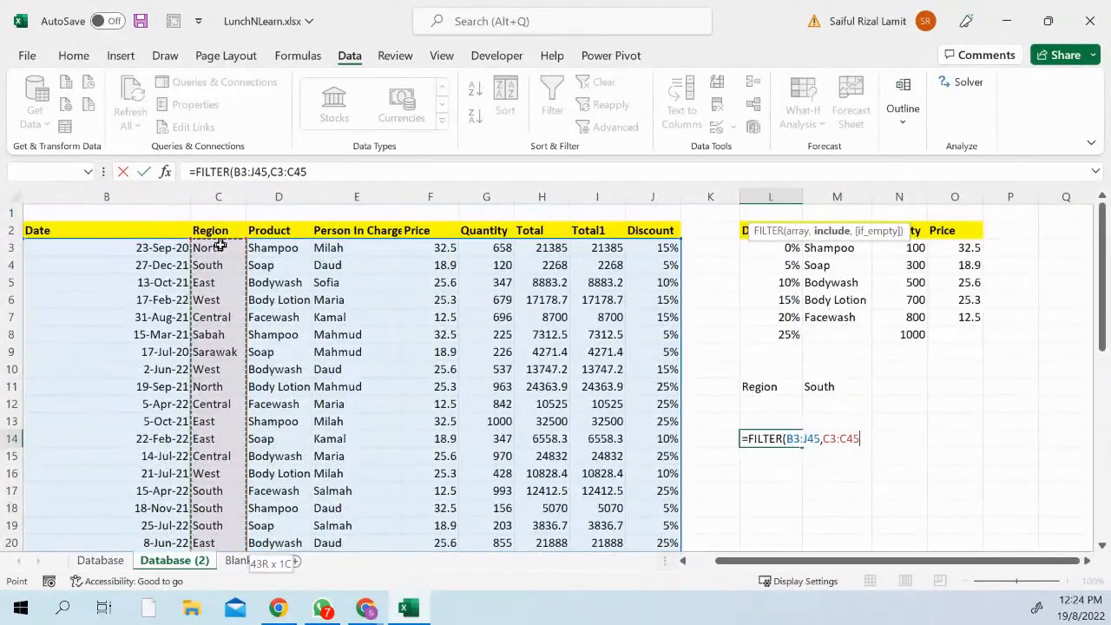
pyautogui.write('=')
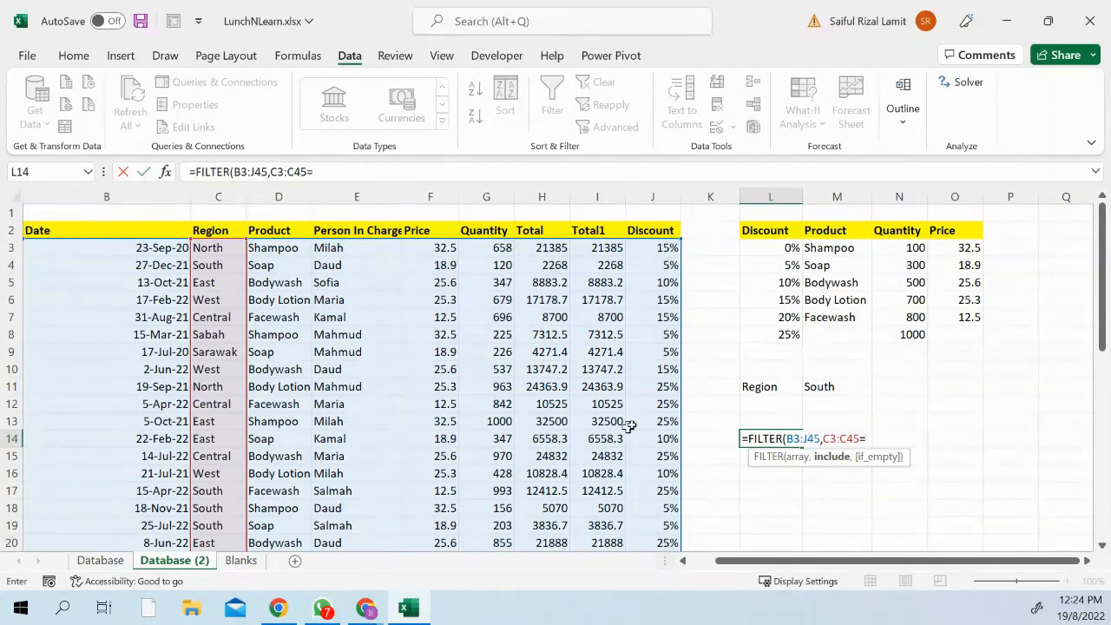
pyautogui.click(831, 386)
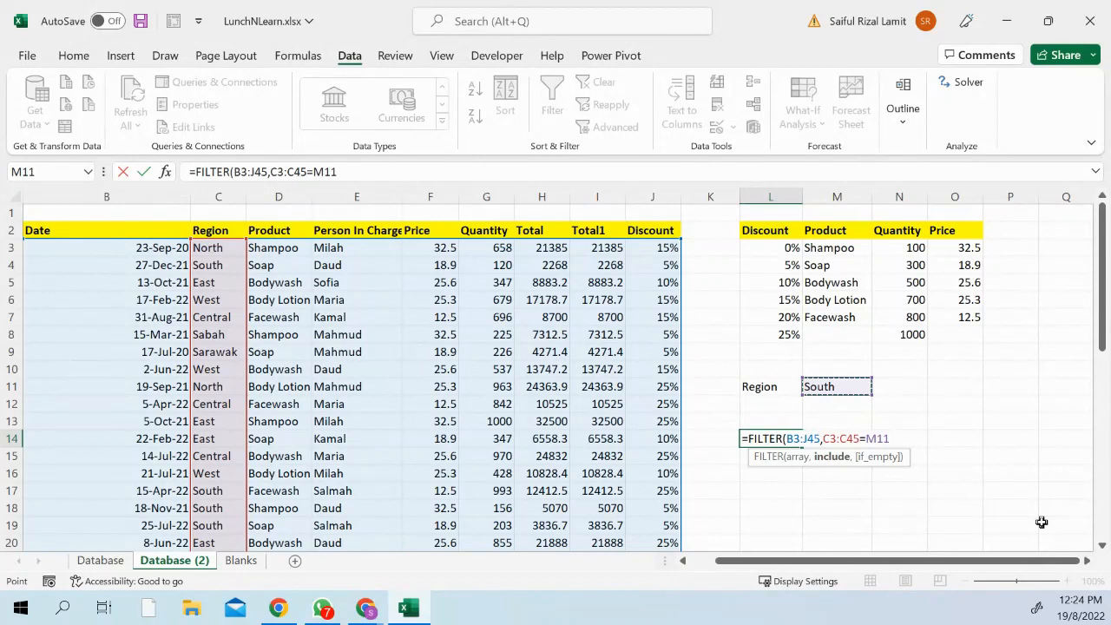
# Complete the FILTER formula with "Data does not exist" as its if_empty text.
pyautogui.write(',')
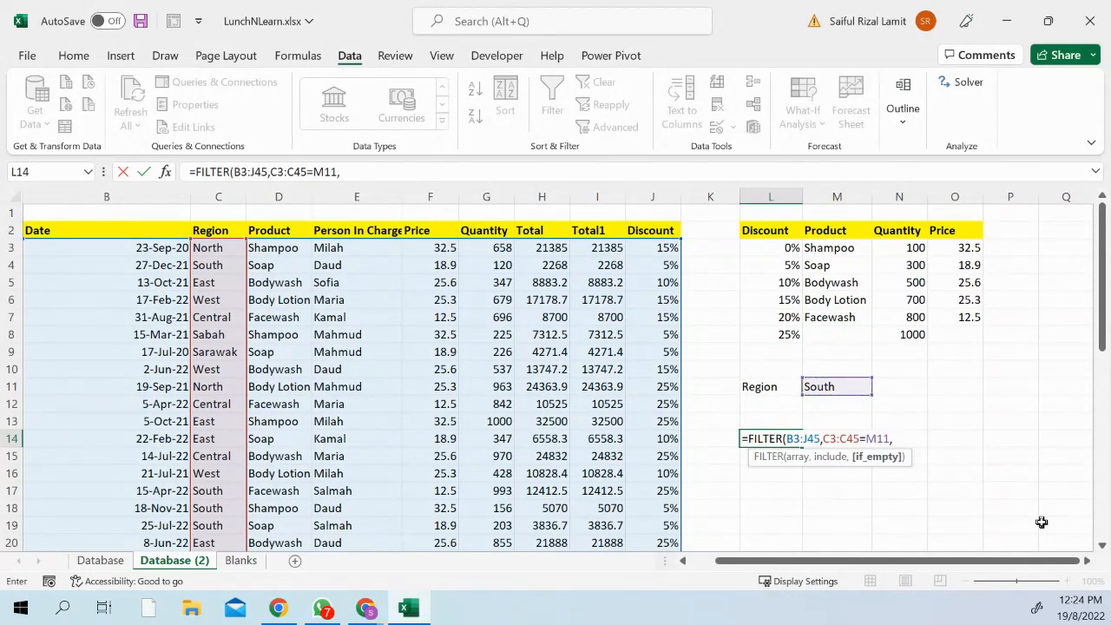
pyautogui.write('"Data die')
pyautogui.press('BackSpace')
pyautogui.write('oes not')
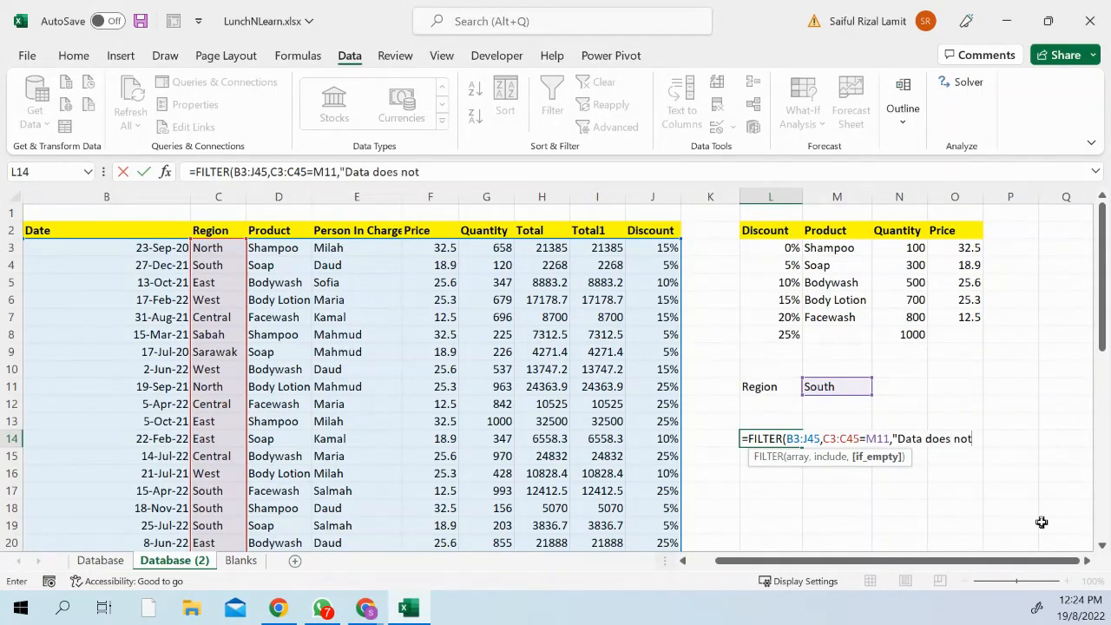
pyautogui.write(' exist"')
pyautogui.press('Return')
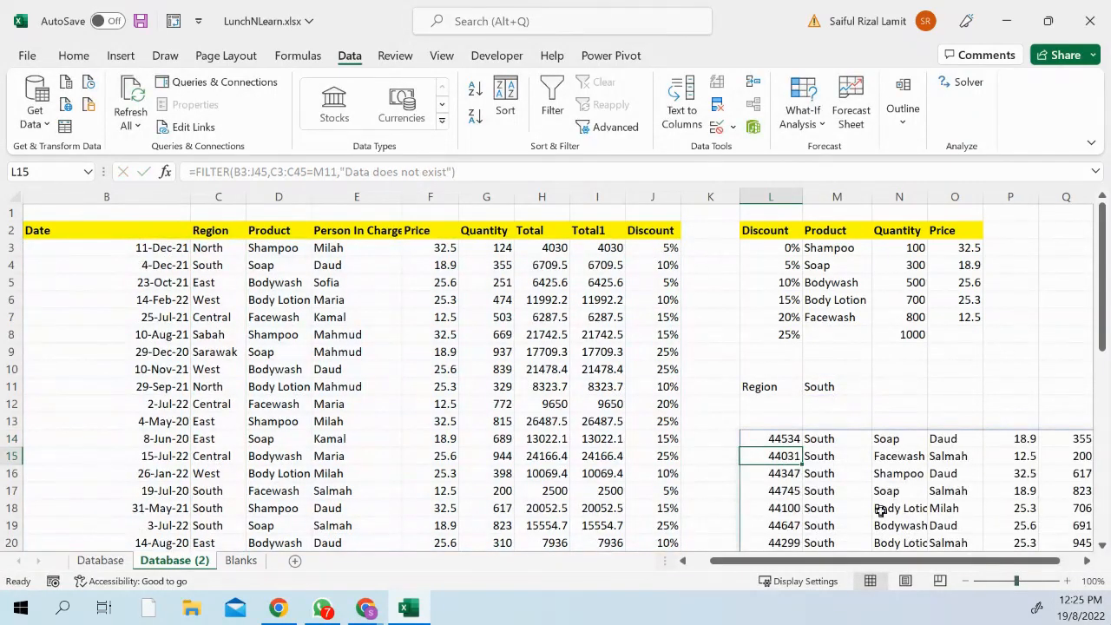
# Format the filtered dates in L14:L25 with the custom number format d-mmm-yy.
pyautogui.moveTo(882, 561); pyautogui.dragTo(992, 560)
pyautogui.keyDown('ctrl'); pyautogui.scroll(-2, 995, 513); pyautogui.keyUp('ctrl')
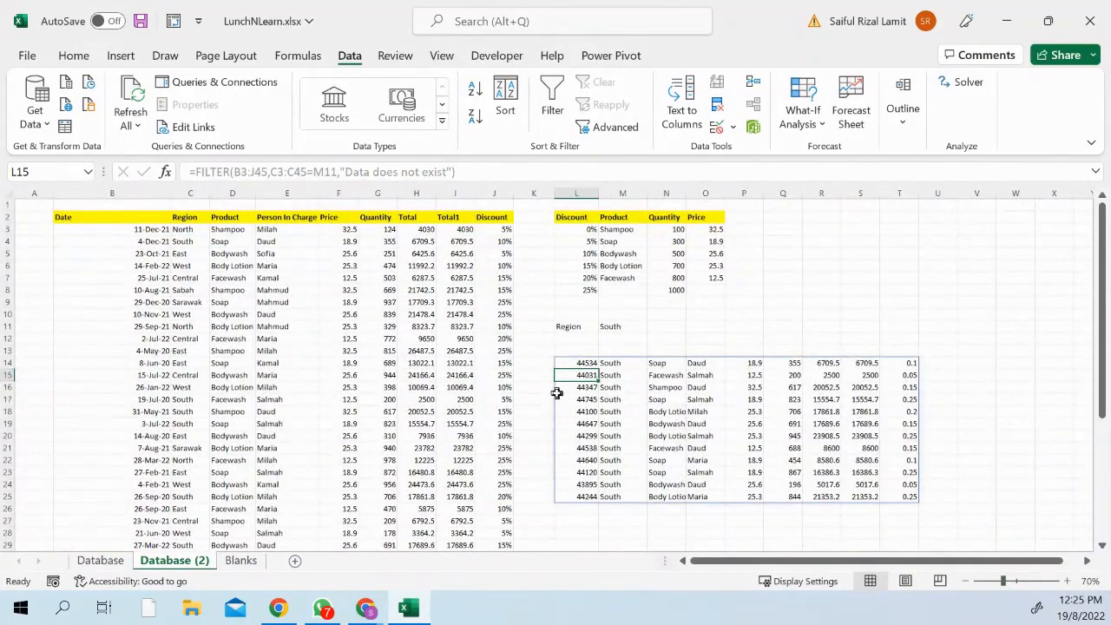
pyautogui.click(610, 400)
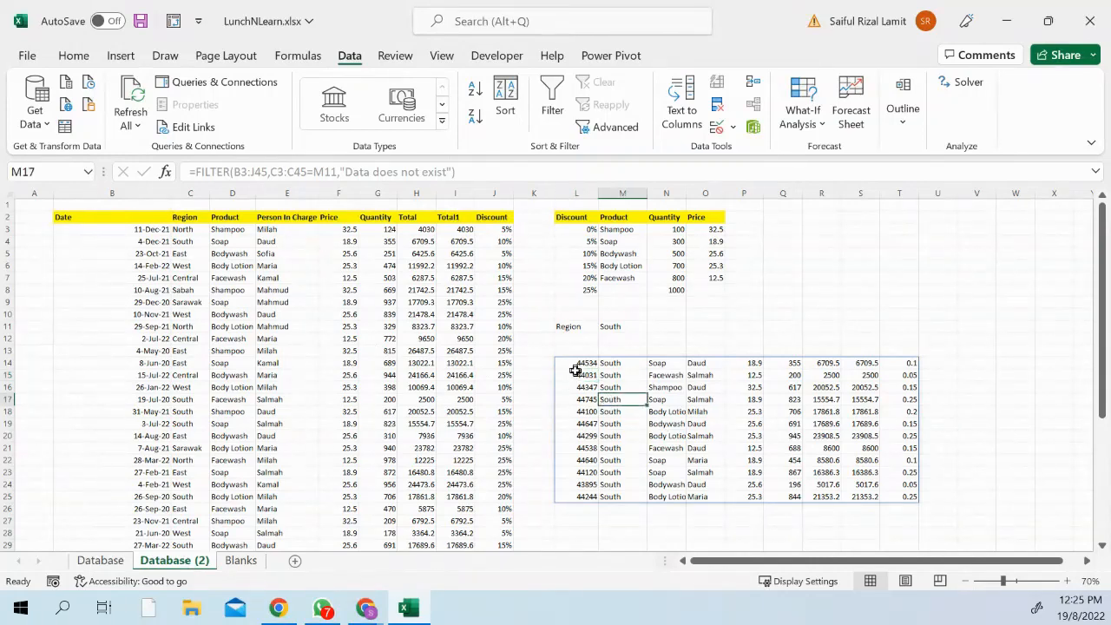
pyautogui.moveTo(585, 363); pyautogui.dragTo(587, 493)
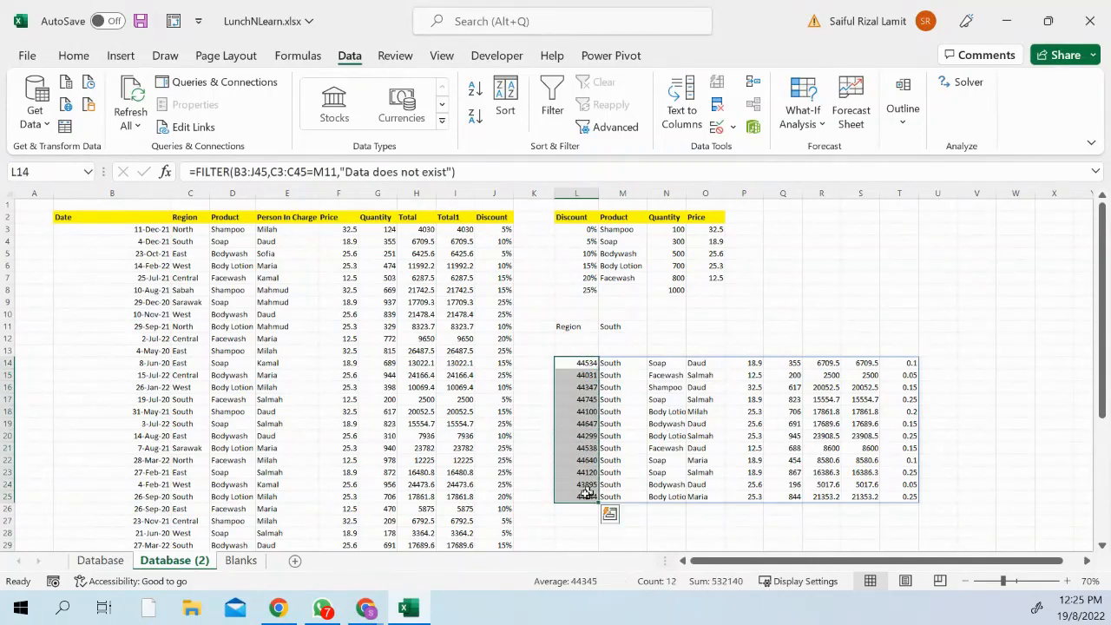
pyautogui.rightClick(588, 445)
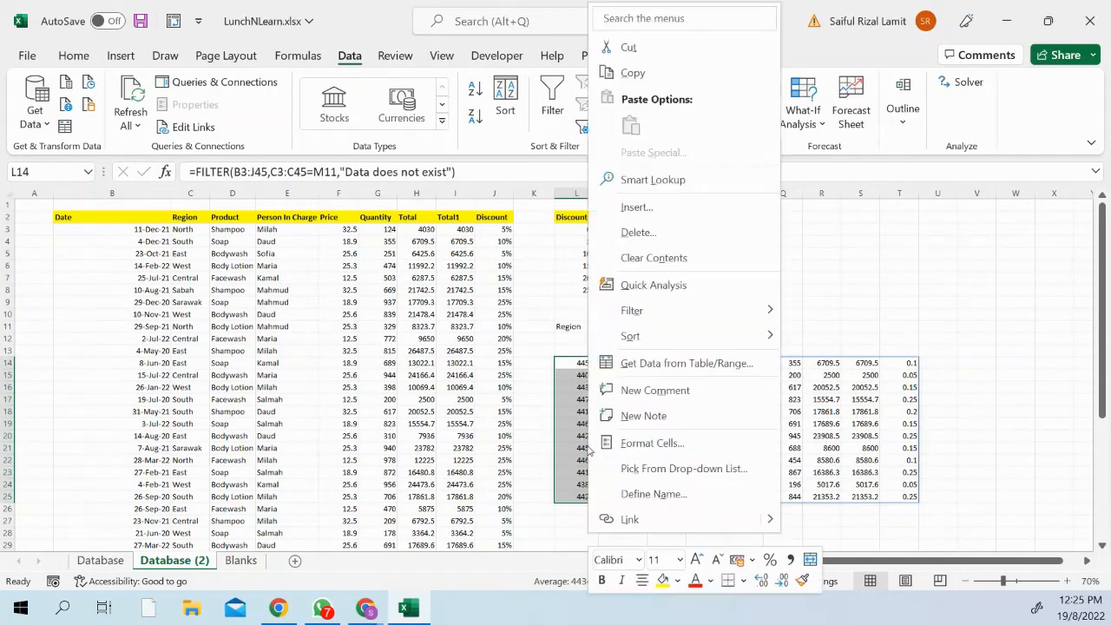
pyautogui.click(646, 444)
pyautogui.click(681, 372)
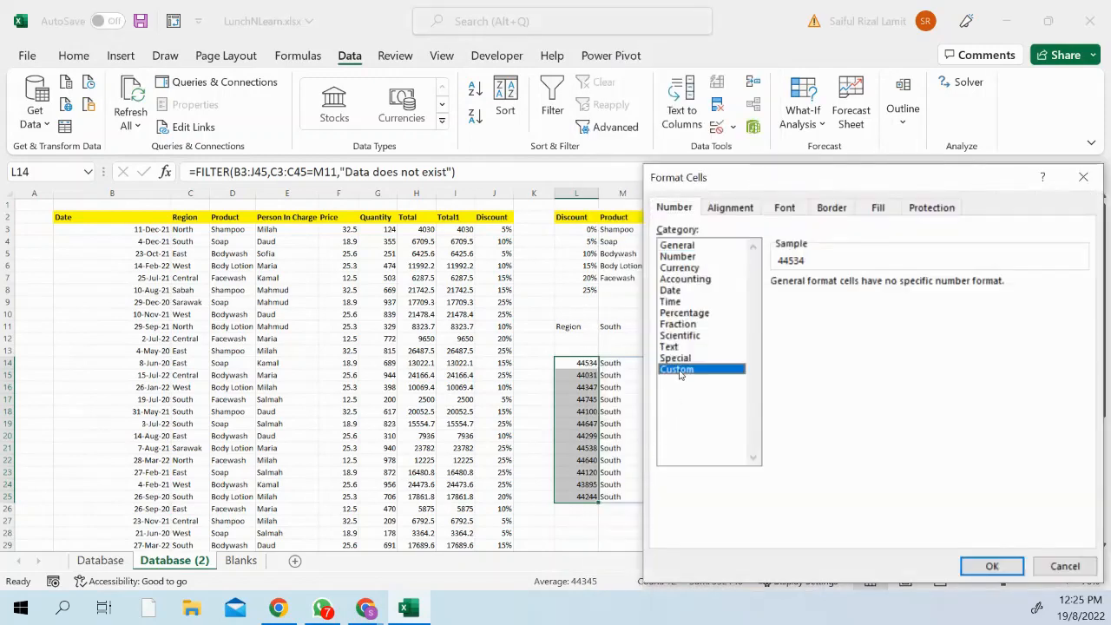
pyautogui.click(798, 415)
pyautogui.scroll(-2, 799, 418)
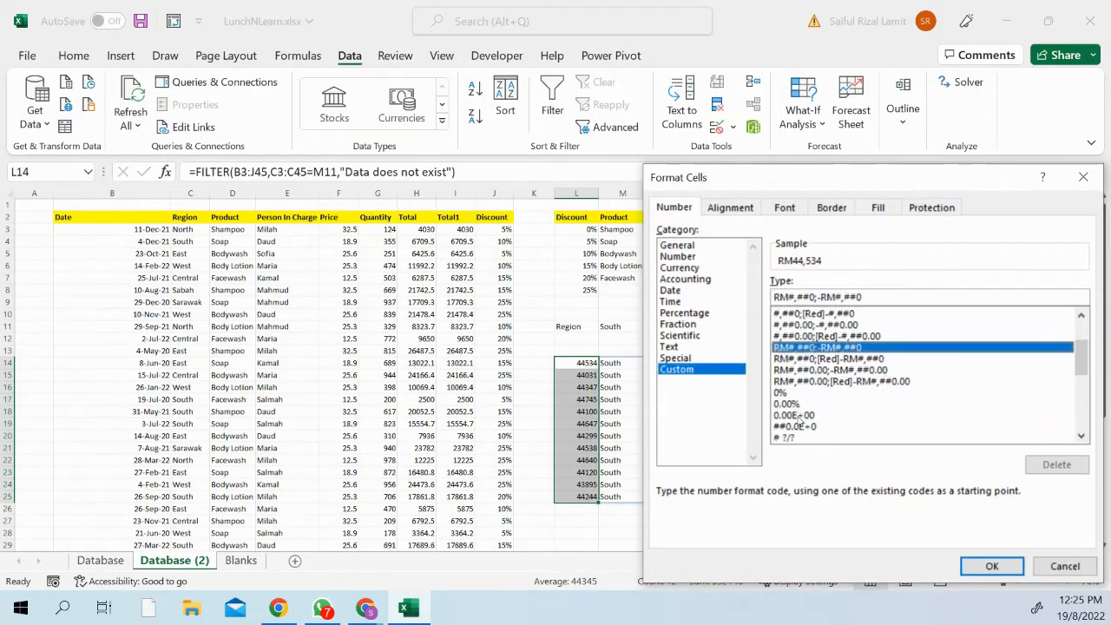
pyautogui.scroll(-3, 802, 408)
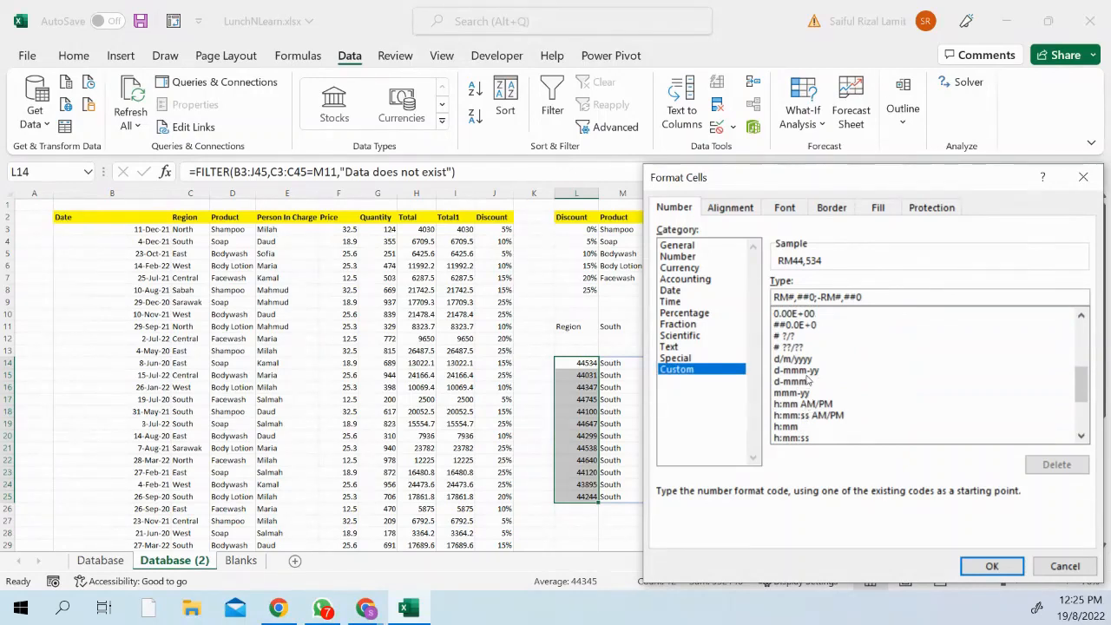
pyautogui.click(806, 373)
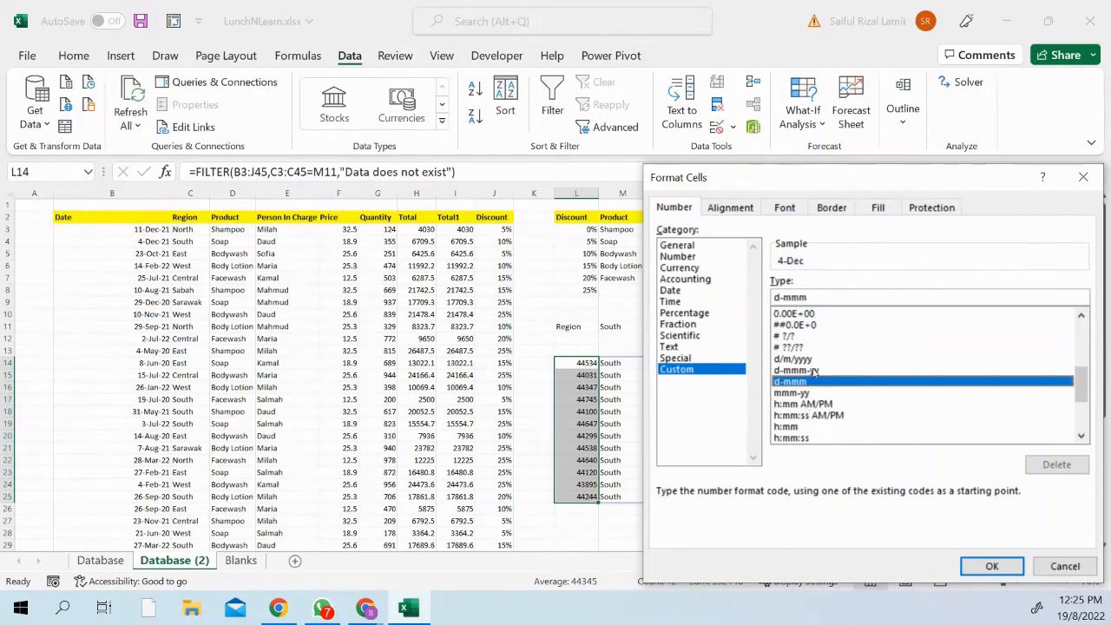
pyautogui.click(989, 567)
pyautogui.click(976, 401)
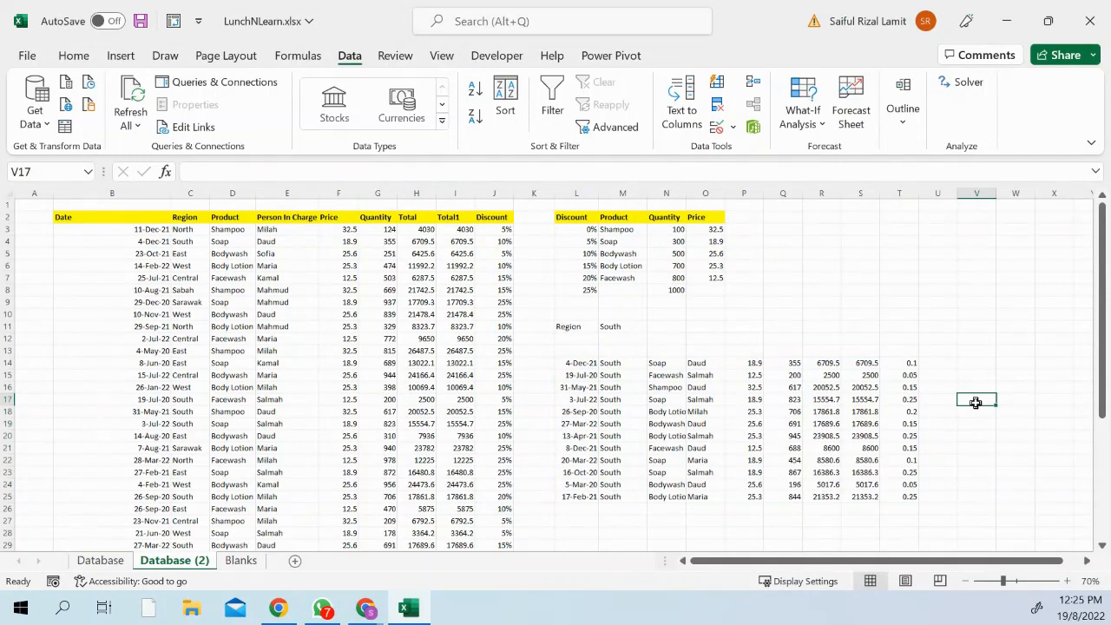
# Change the region criterion in M11 to east.
pyautogui.click(616, 326)
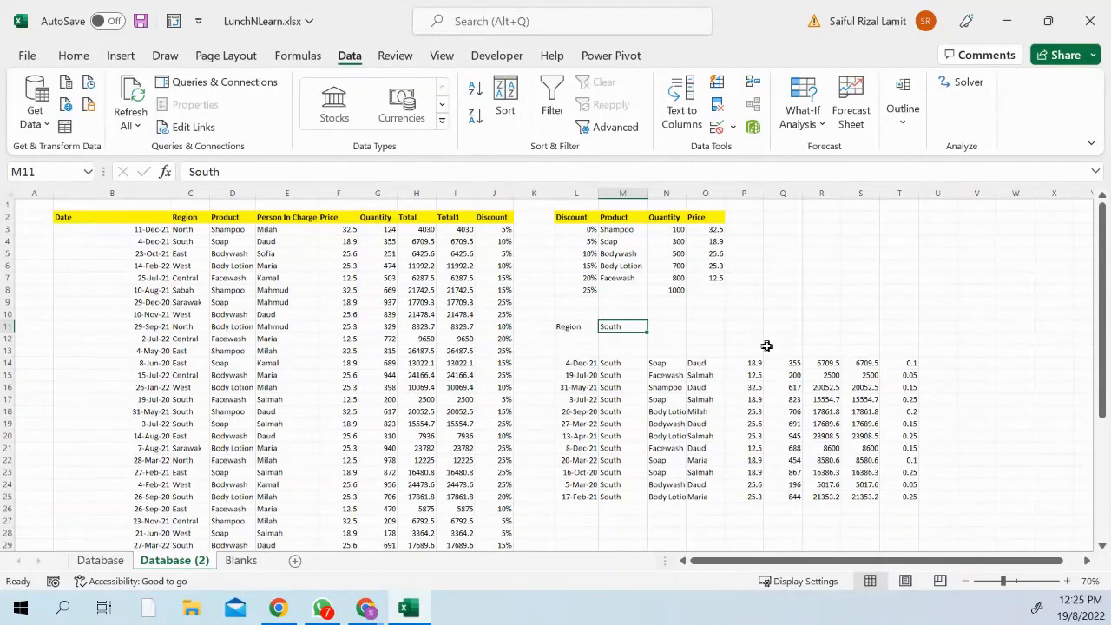
pyautogui.write('east')
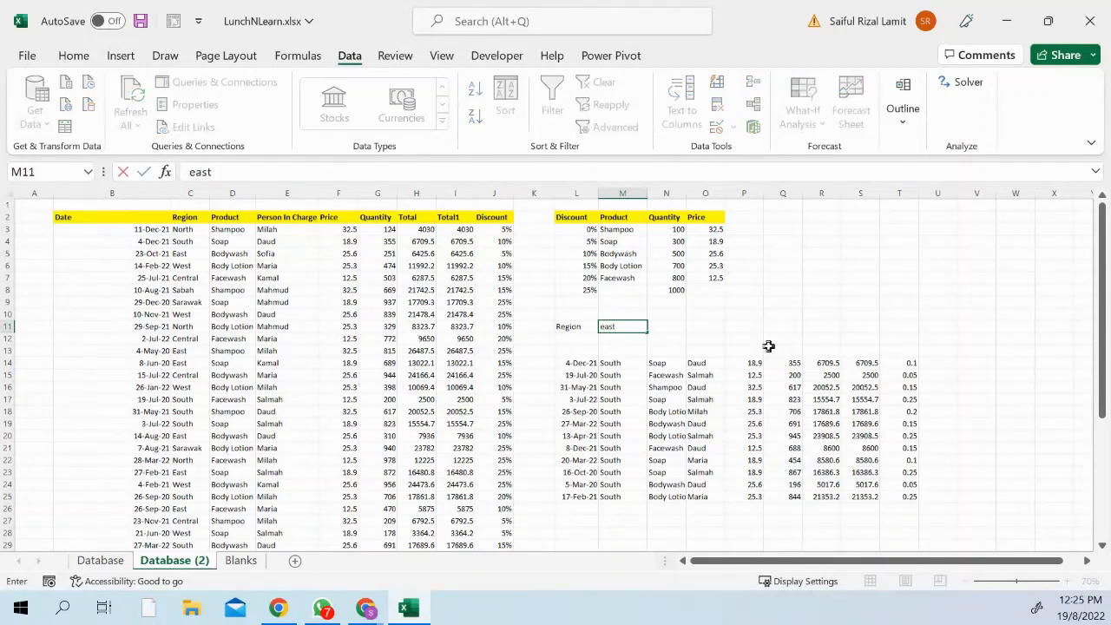
pyautogui.press('Return')
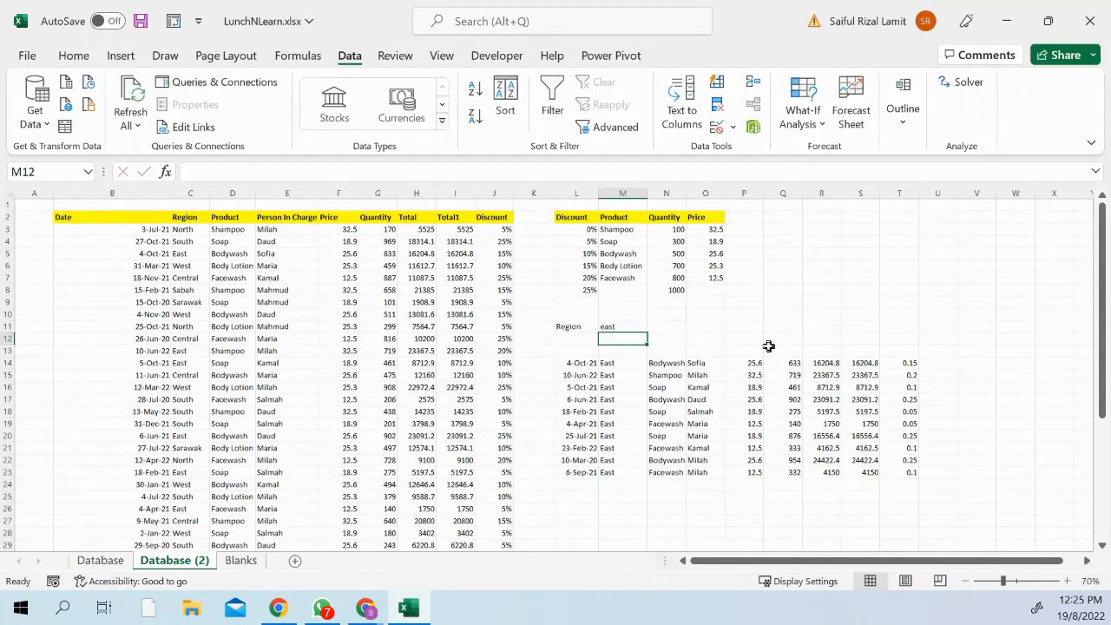
# Set the region criterion in M11 to west and widen column N to fit the product names.
pyautogui.press('Up')
pyautogui.write('west')
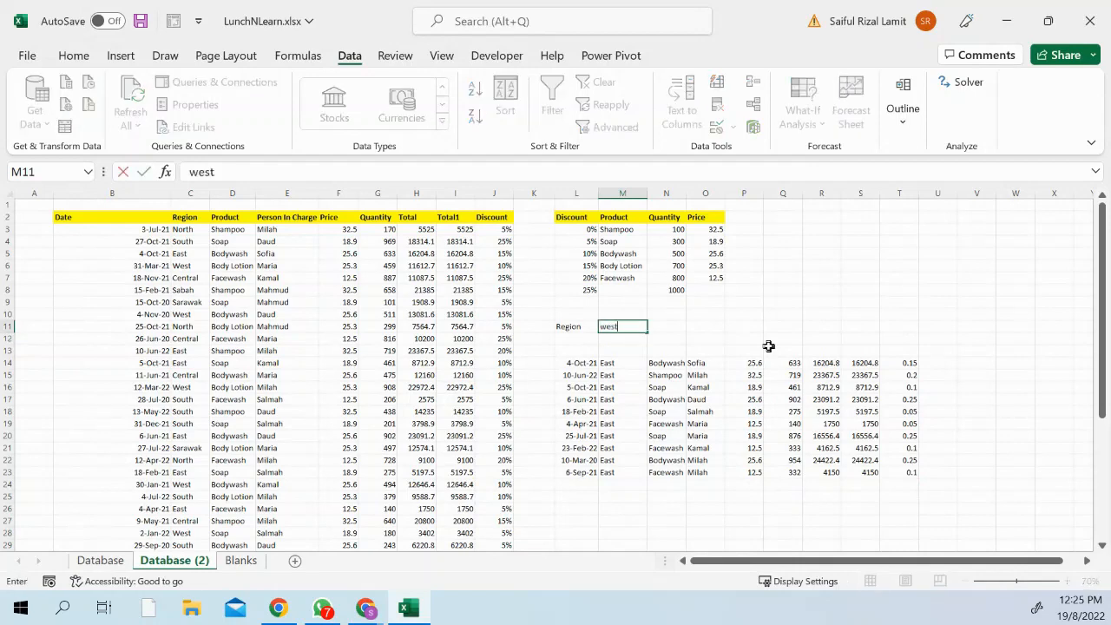
pyautogui.press('Return')
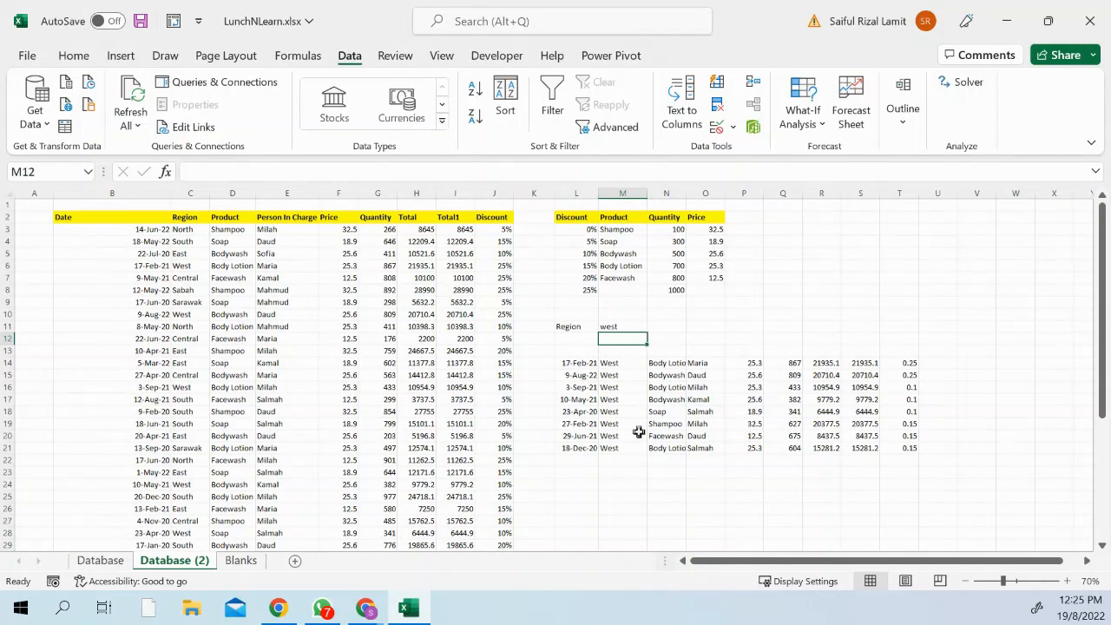
pyautogui.moveTo(685, 193); pyautogui.dragTo(695, 193)
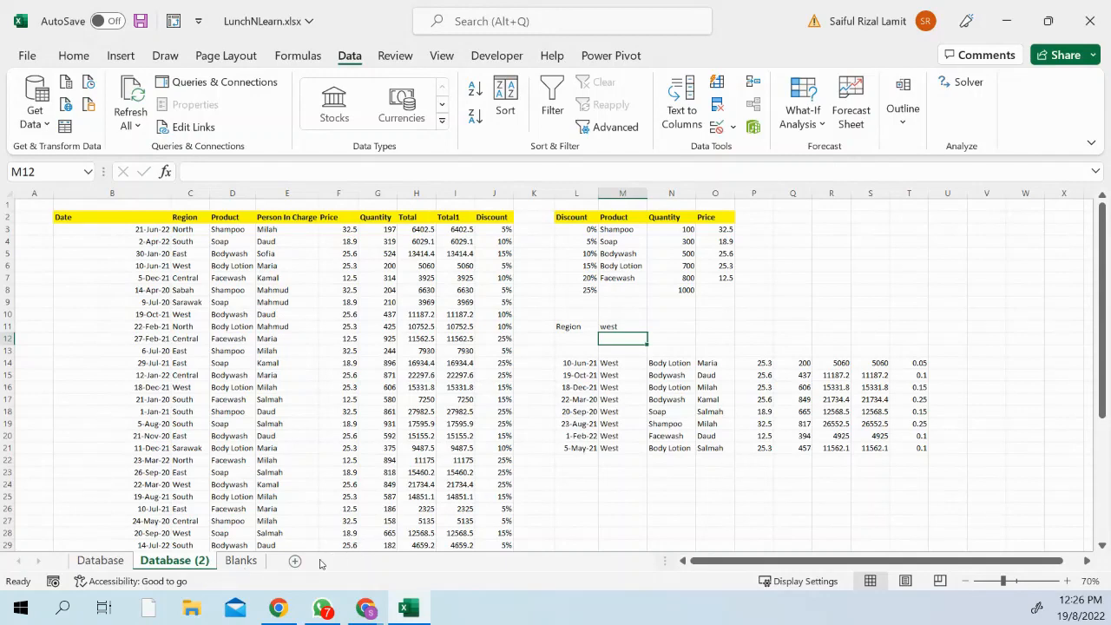
# Add a new worksheet and enter the label Region in B2 with the criterion North in C2.
pyautogui.click(294, 562)
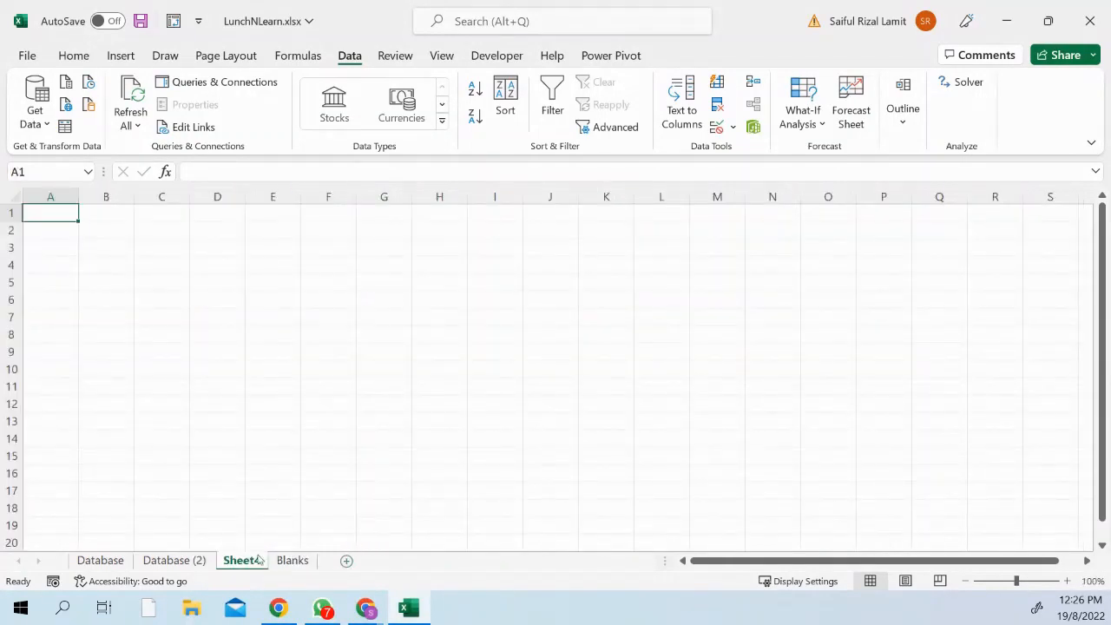
pyautogui.click(142, 323)
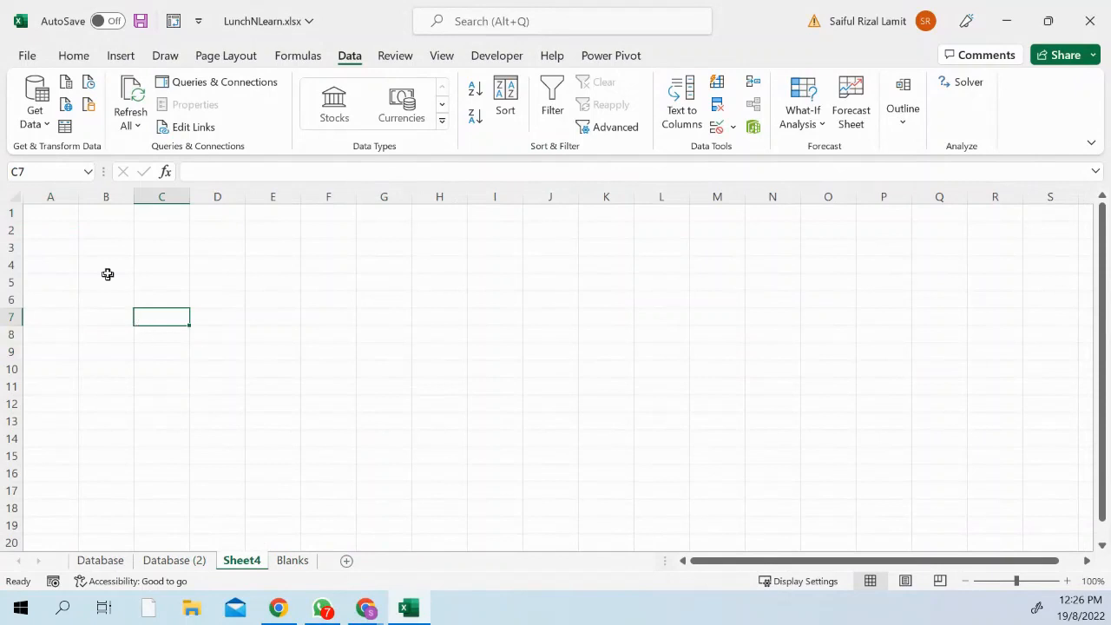
pyautogui.click(116, 228)
pyautogui.write('gion')
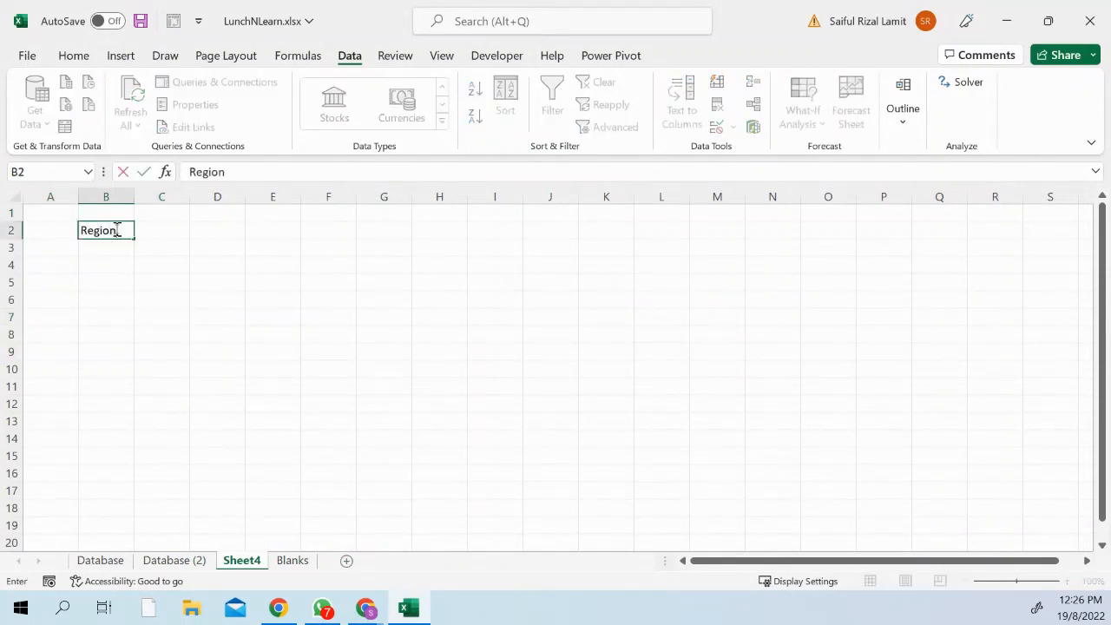
pyautogui.press('Return')
pyautogui.press('Right')
pyautogui.press('Up')
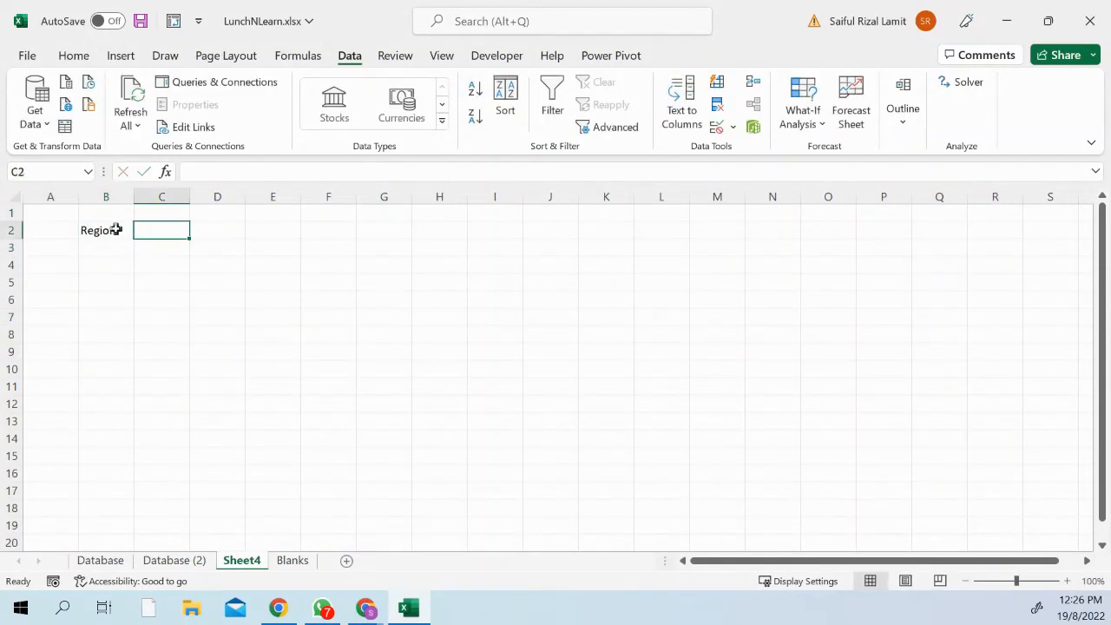
pyautogui.write('North')
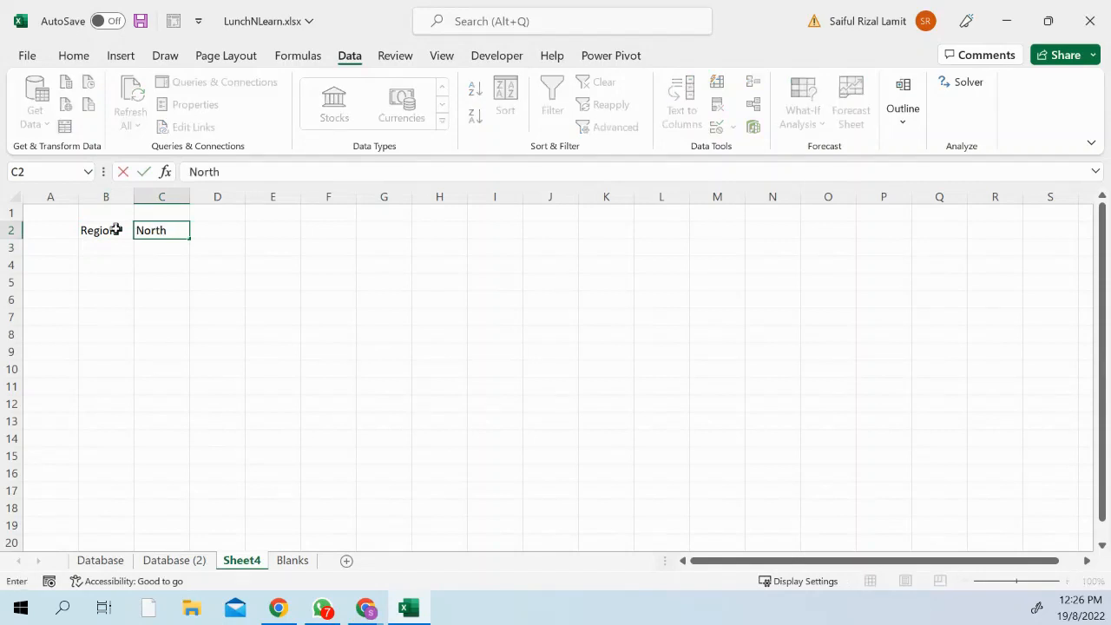
pyautogui.press('Return')
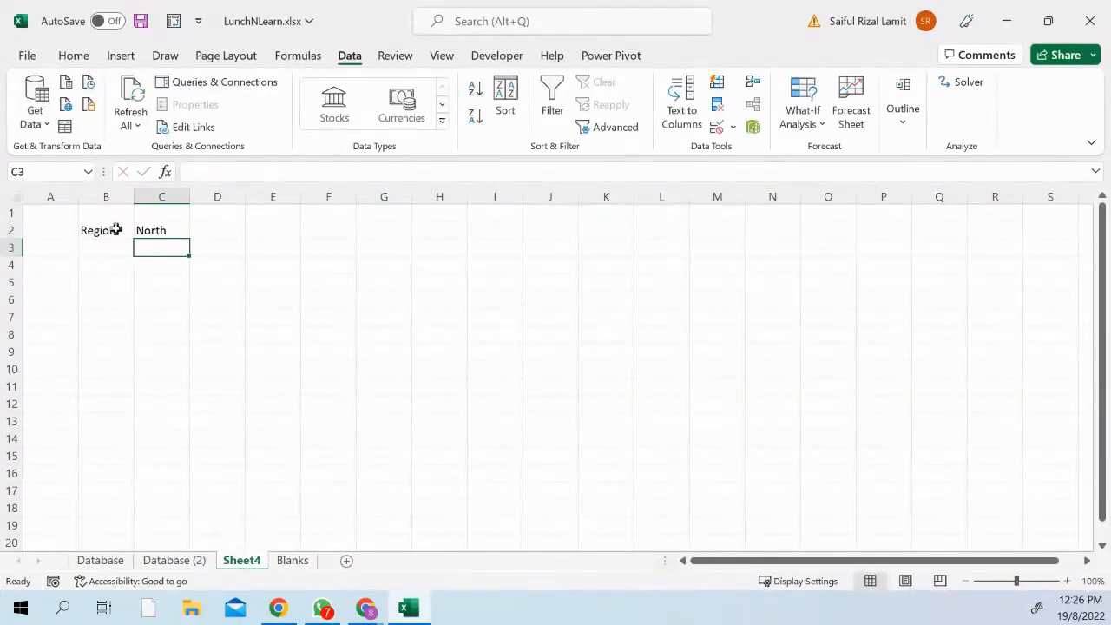
# Copy the header row B2:J2 from the Database (2) sheet into the new sheet starting at B6.
pyautogui.click(124, 270)
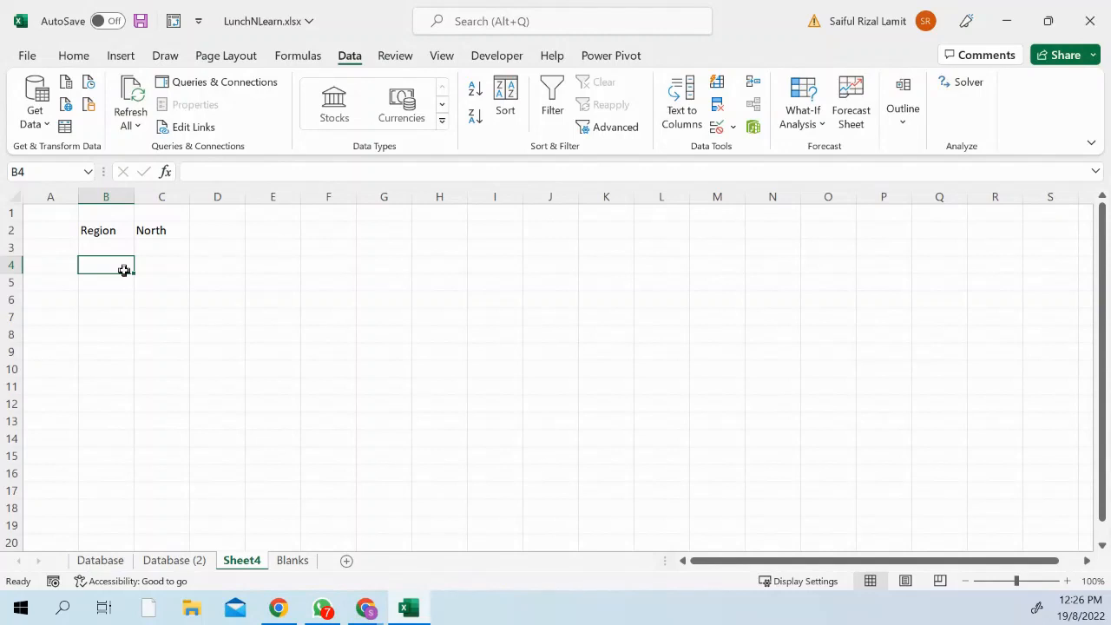
pyautogui.click(172, 560)
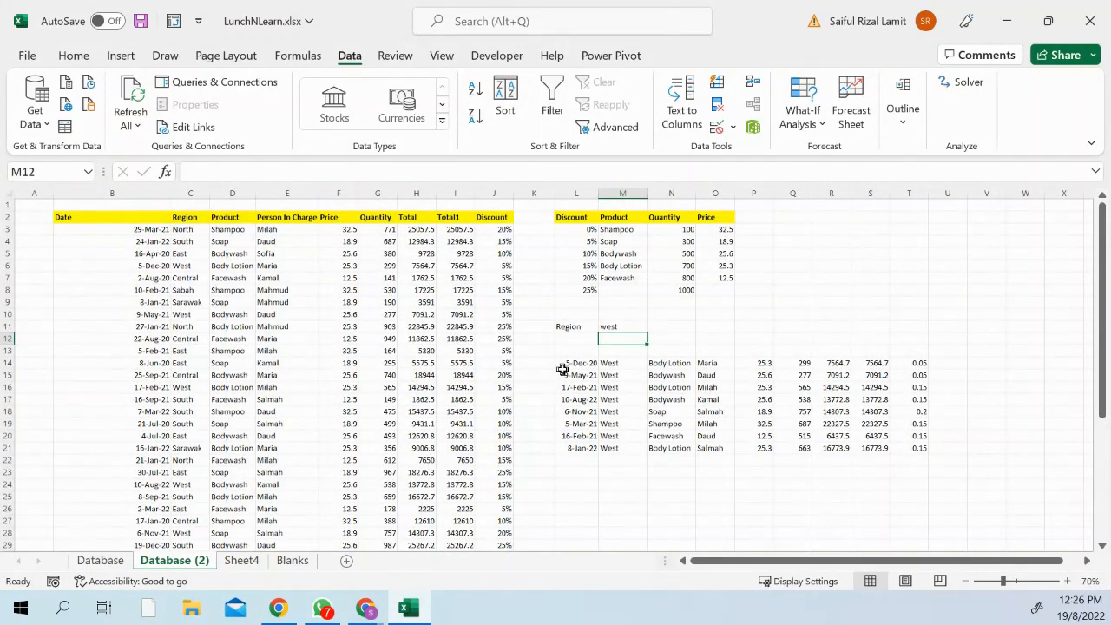
pyautogui.moveTo(570, 352); pyautogui.dragTo(903, 423)
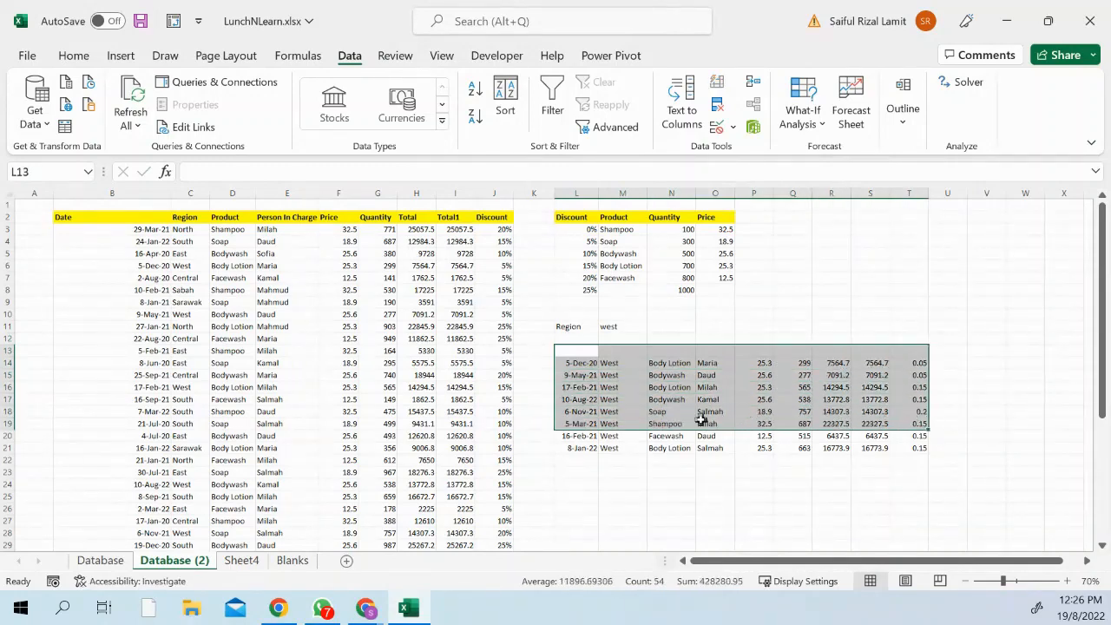
pyautogui.click(115, 217)
pyautogui.moveTo(116, 217); pyautogui.dragTo(487, 218)
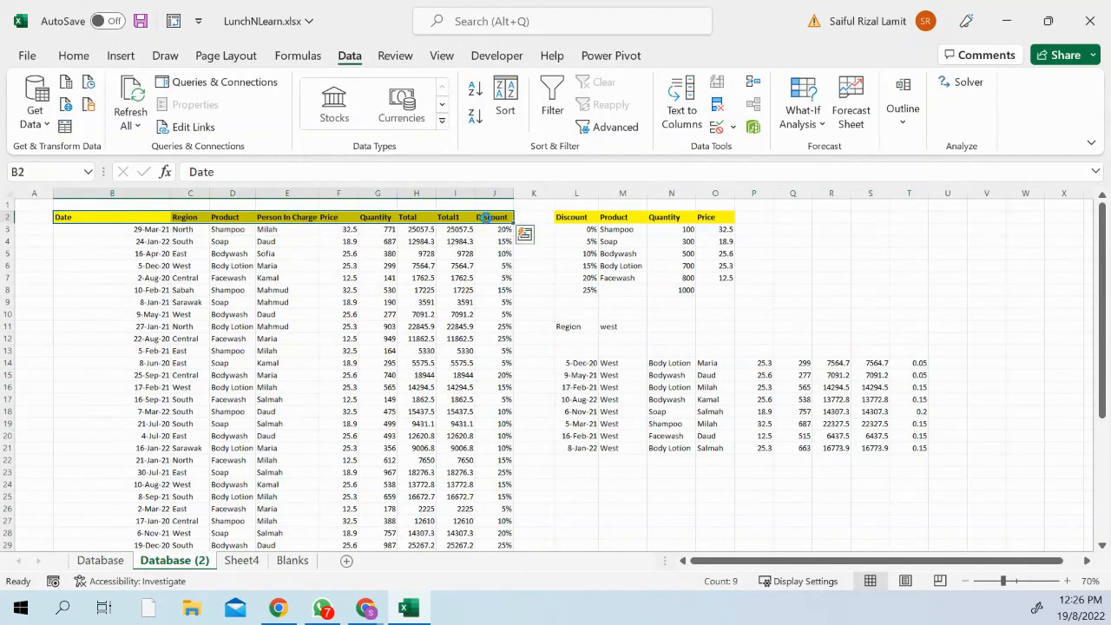
pyautogui.hotkey('ctrl', 'c')
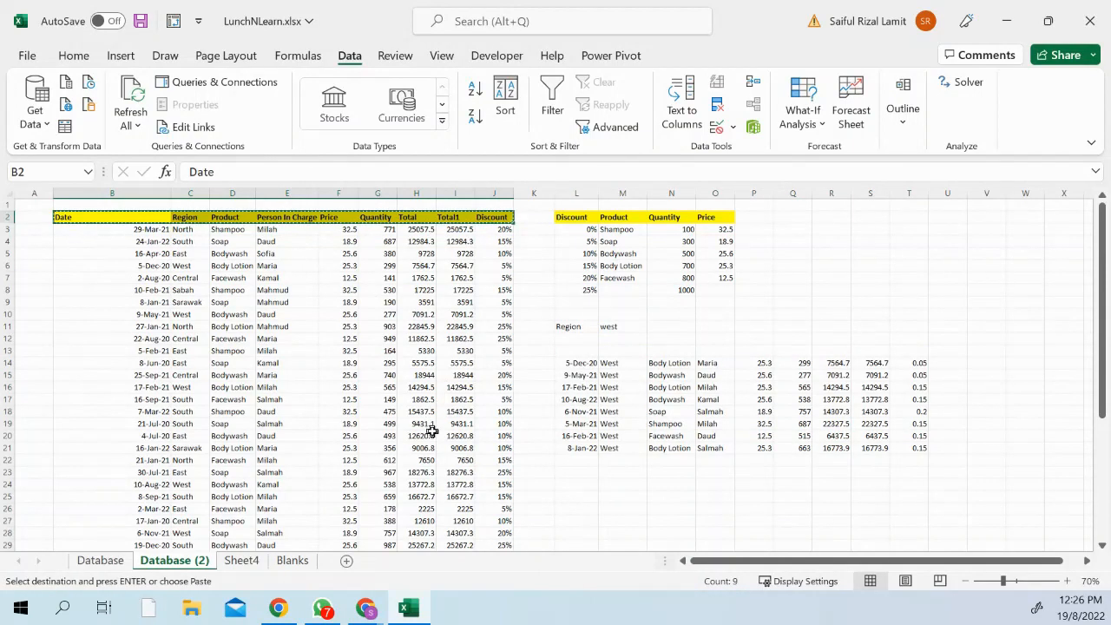
pyautogui.click(252, 561)
pyautogui.click(97, 297)
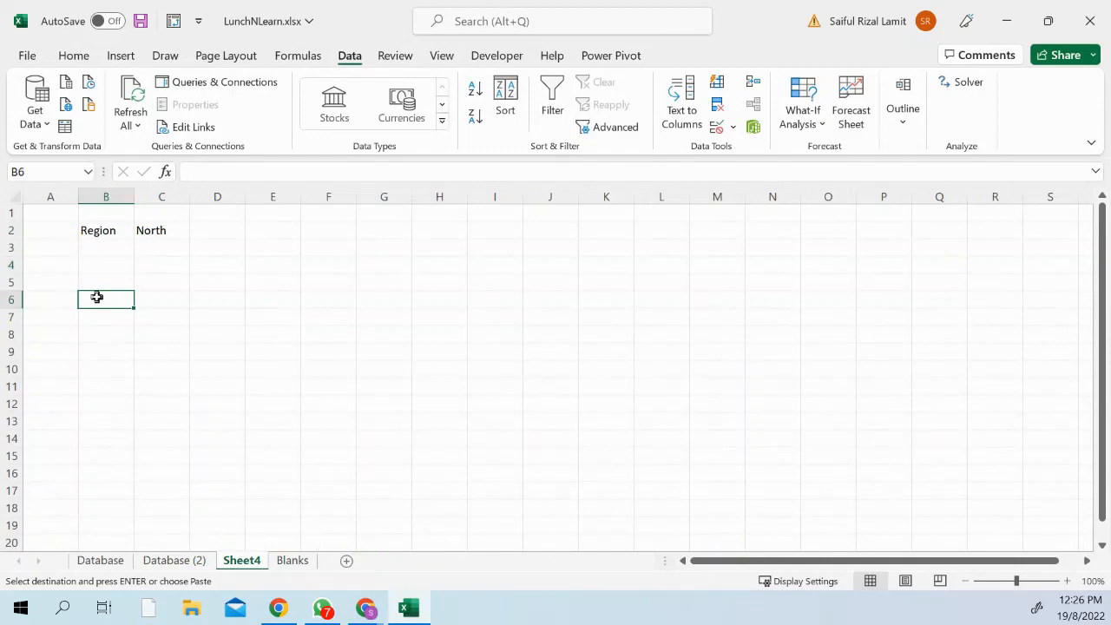
pyautogui.hotkey('ctrl', 'v')
pyautogui.click(253, 342)
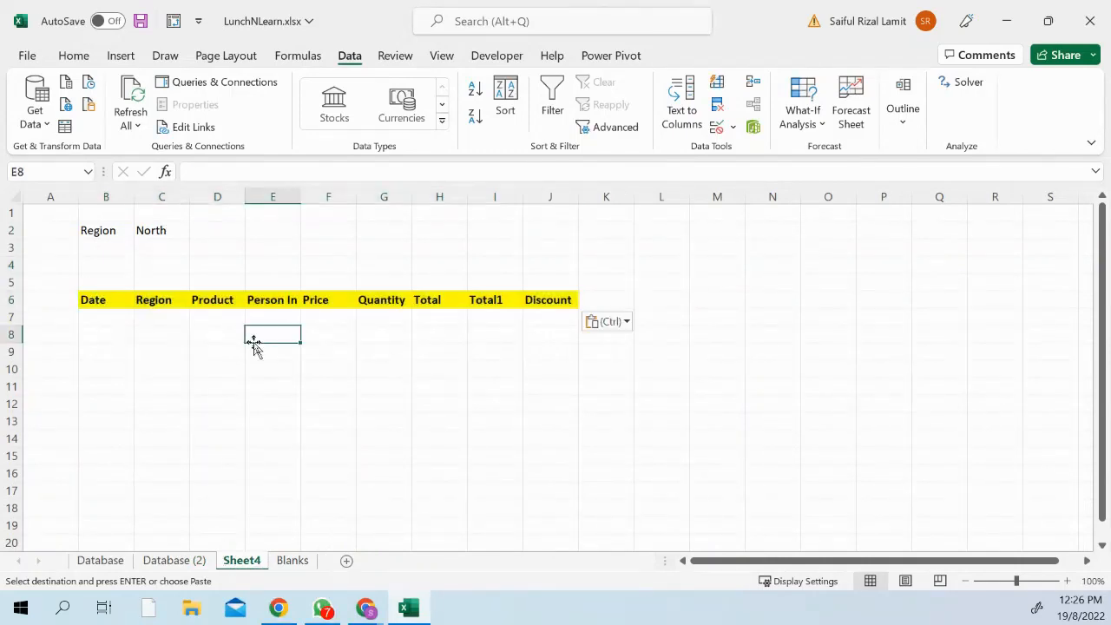
pyautogui.press('Return')
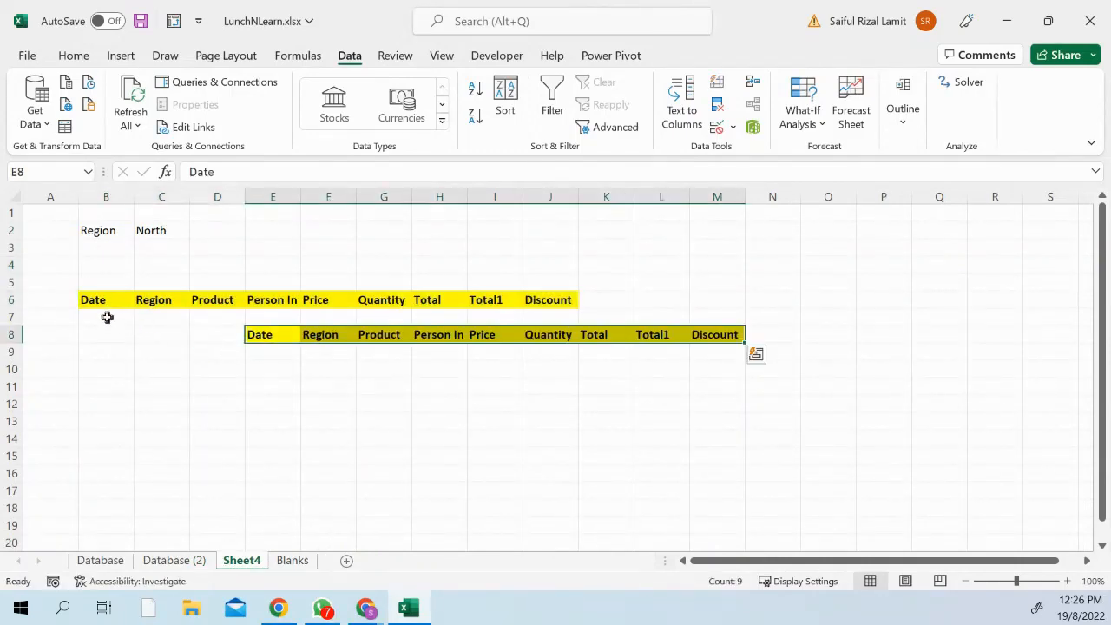
pyautogui.hotkey('ctrl', 'z')
# Begin a FILTER formula in B7 of the new sheet with 'Database (2)'!B3:J45 as its array.
pyautogui.click(107, 317)
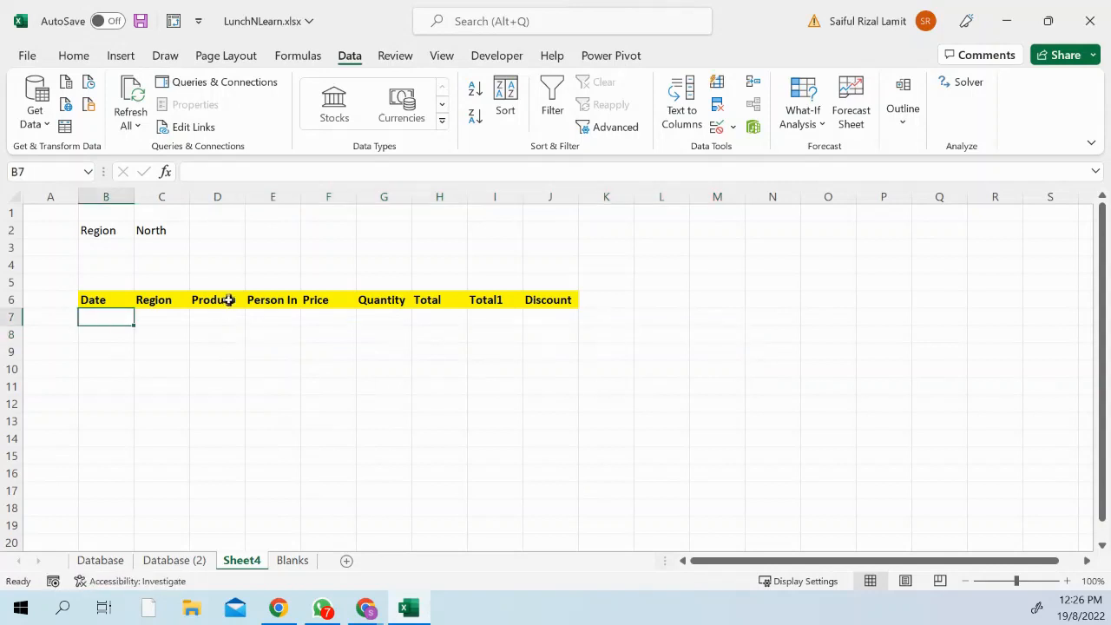
pyautogui.write('=fi')
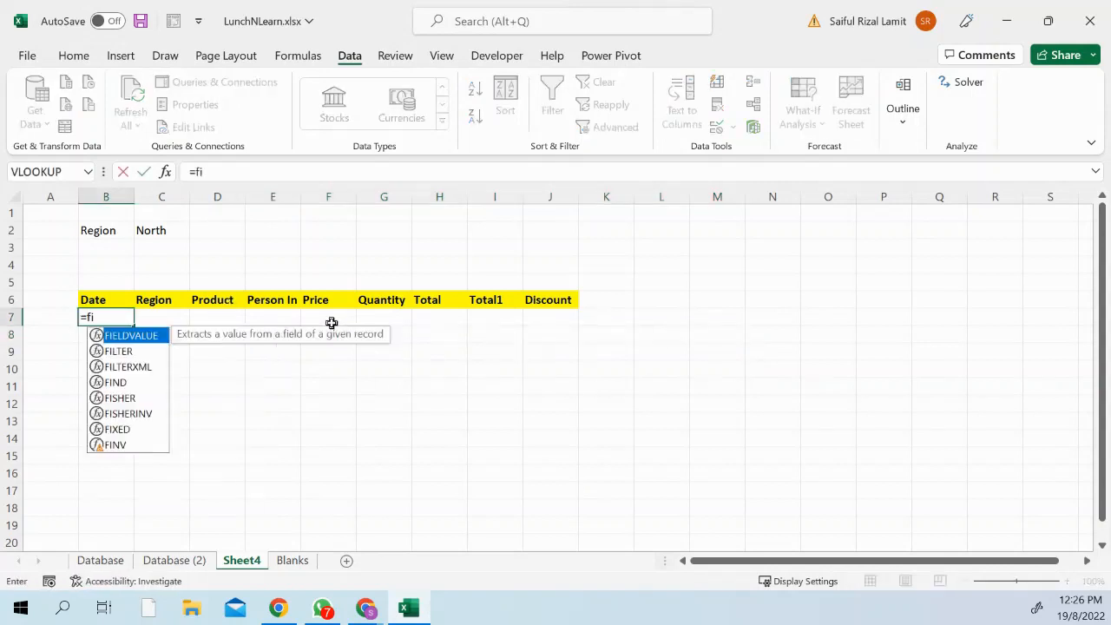
pyautogui.write('lter')
pyautogui.press('Tab')
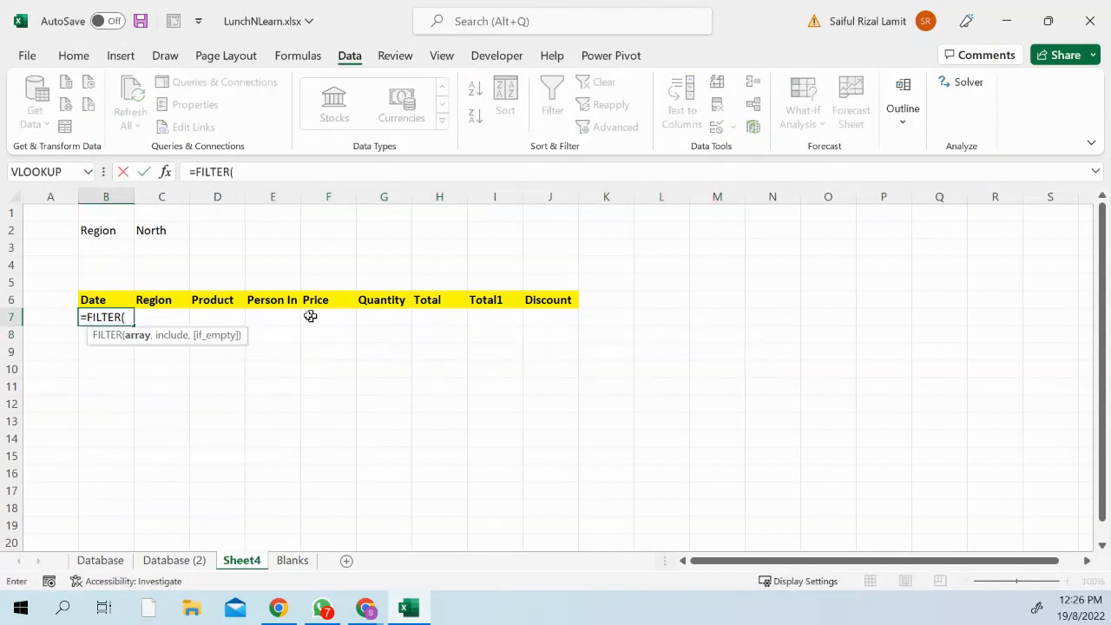
pyautogui.click(179, 564)
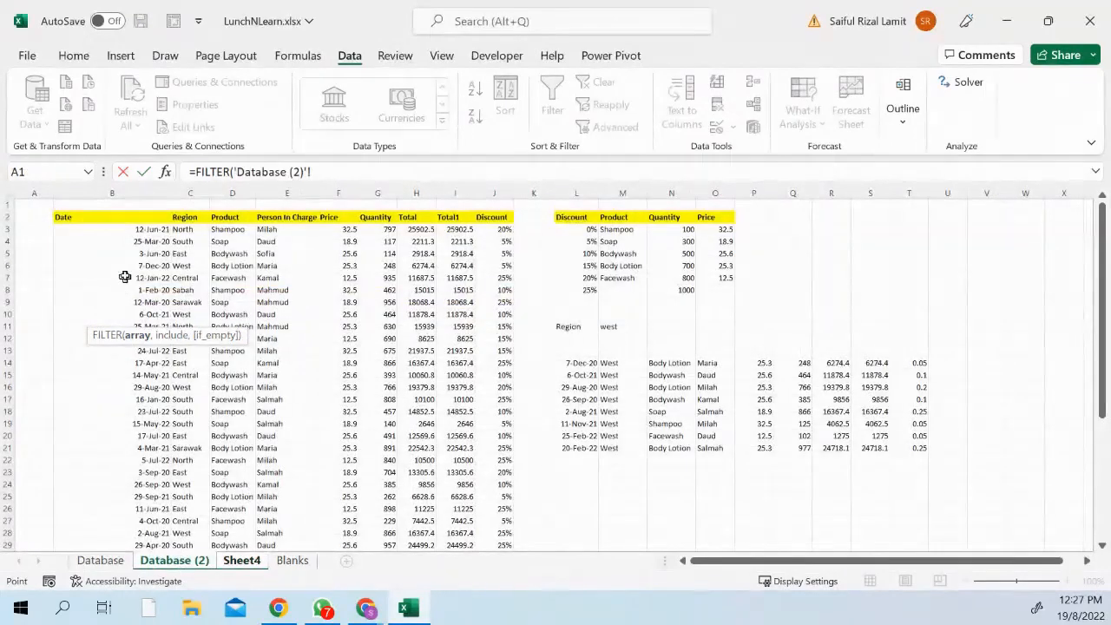
pyautogui.moveTo(134, 231); pyautogui.dragTo(461, 224)
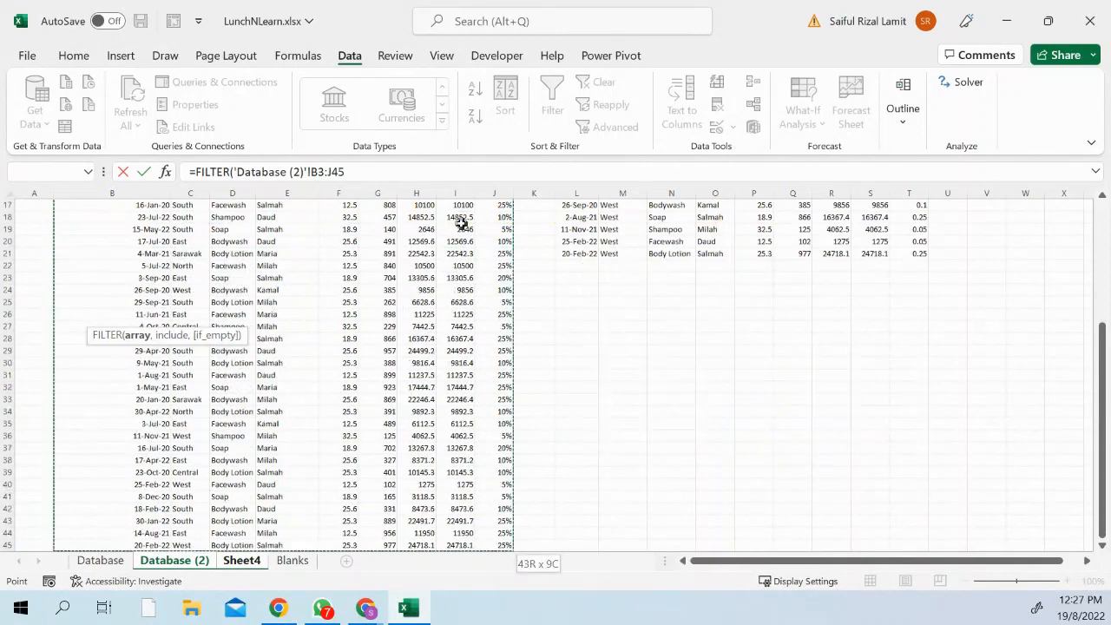
pyautogui.write(',')
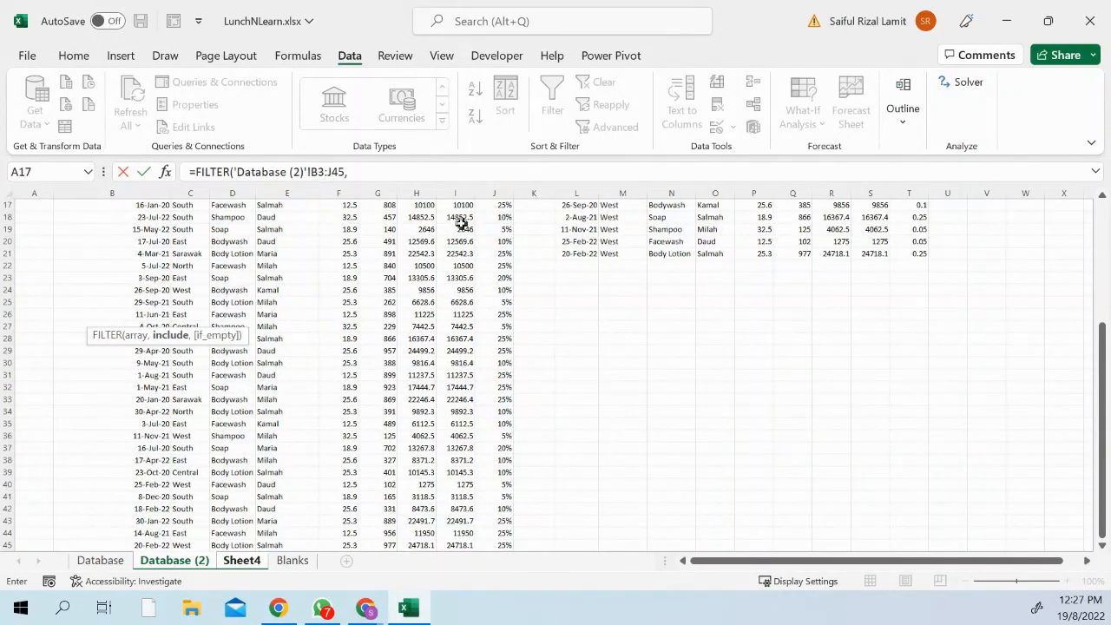
# Set the FILTER include condition to 'Database (2)'!C3:C45 equal to the region criterion in Sheet4!C2.
pyautogui.scroll(5, 226, 445)
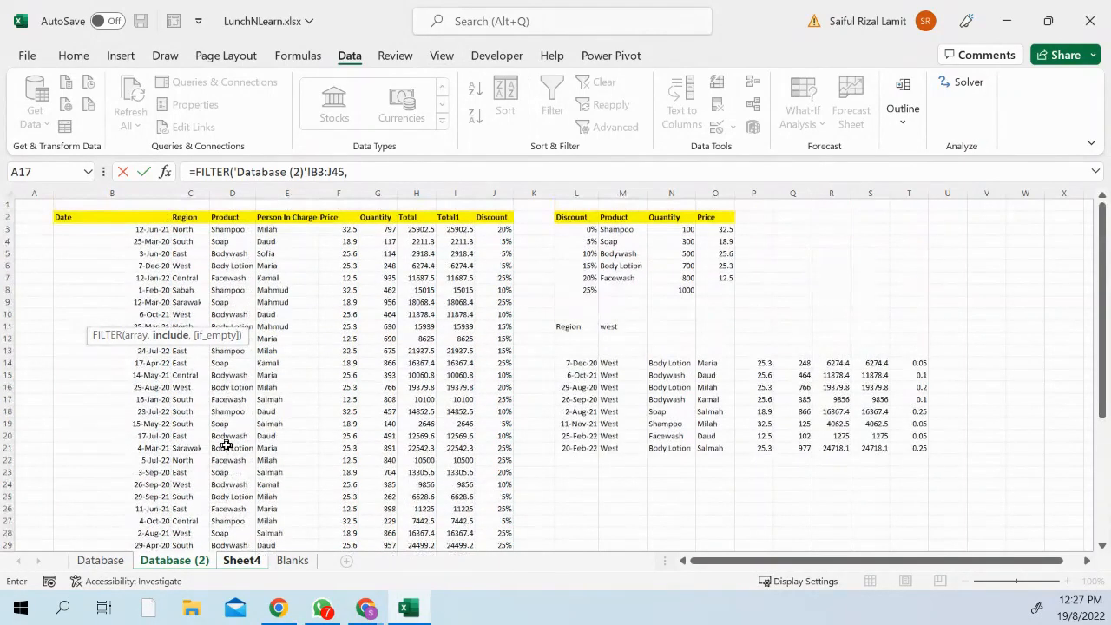
pyautogui.click(191, 229)
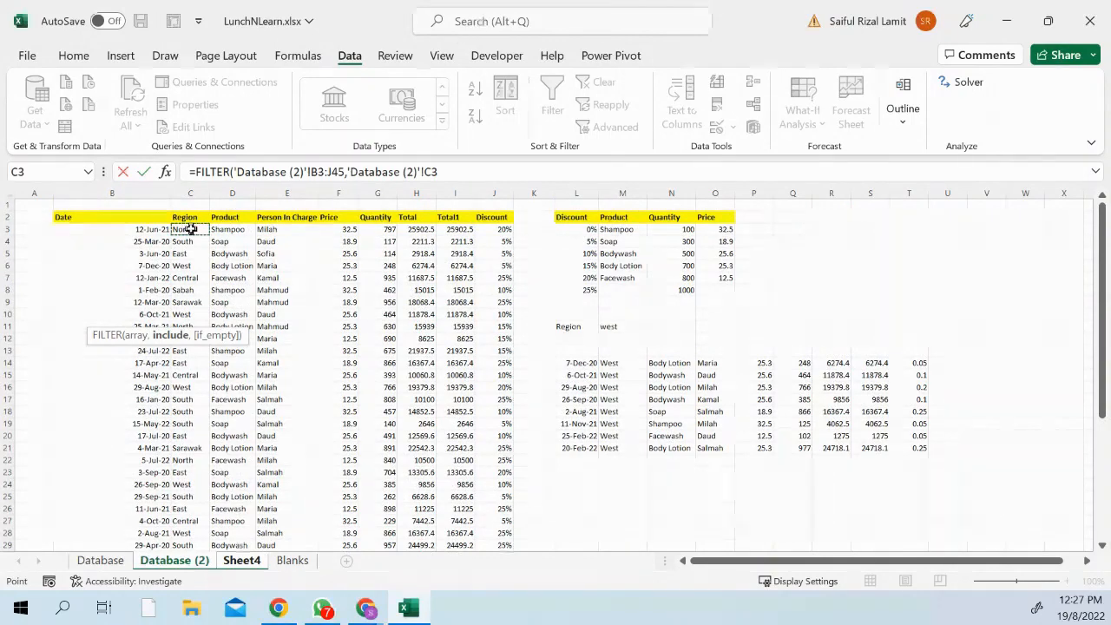
pyautogui.moveTo(190, 229); pyautogui.dragTo(190, 545)
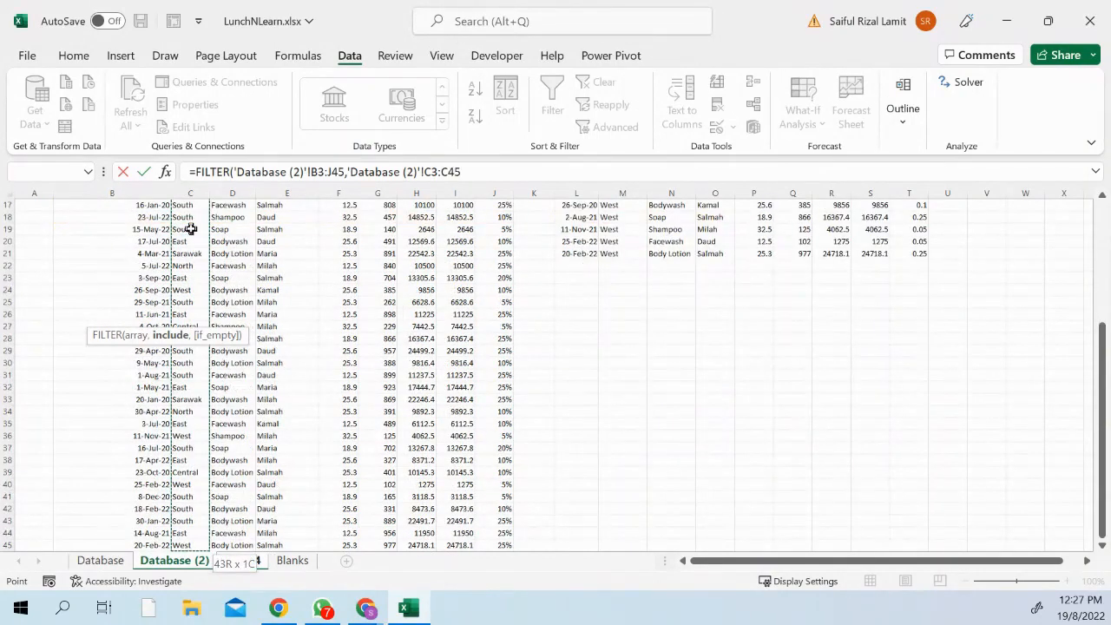
pyautogui.write('=')
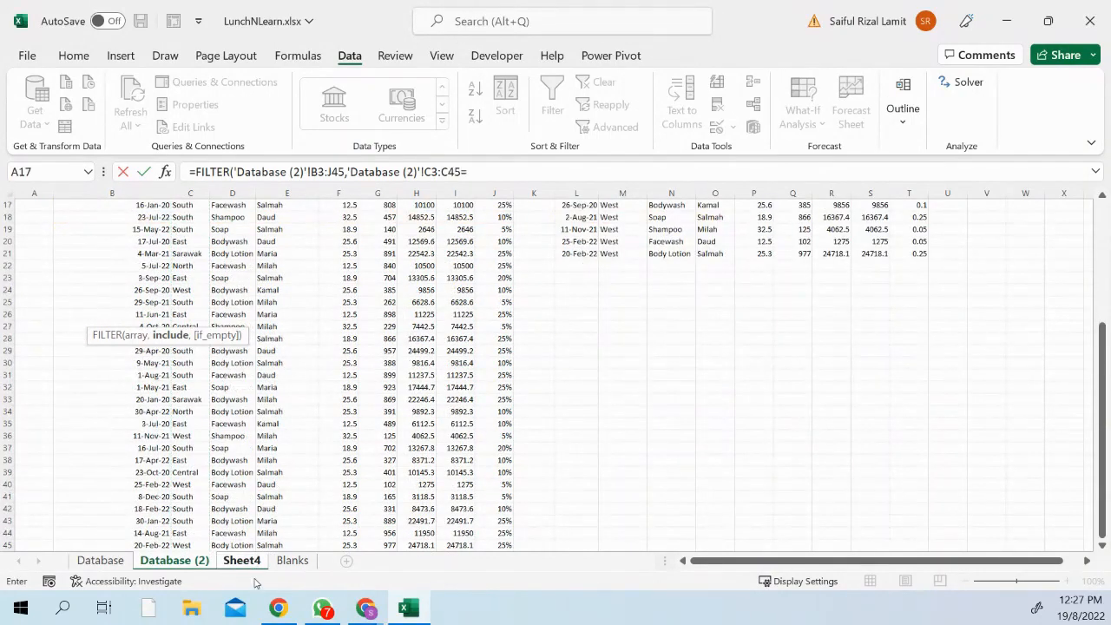
pyautogui.click(240, 562)
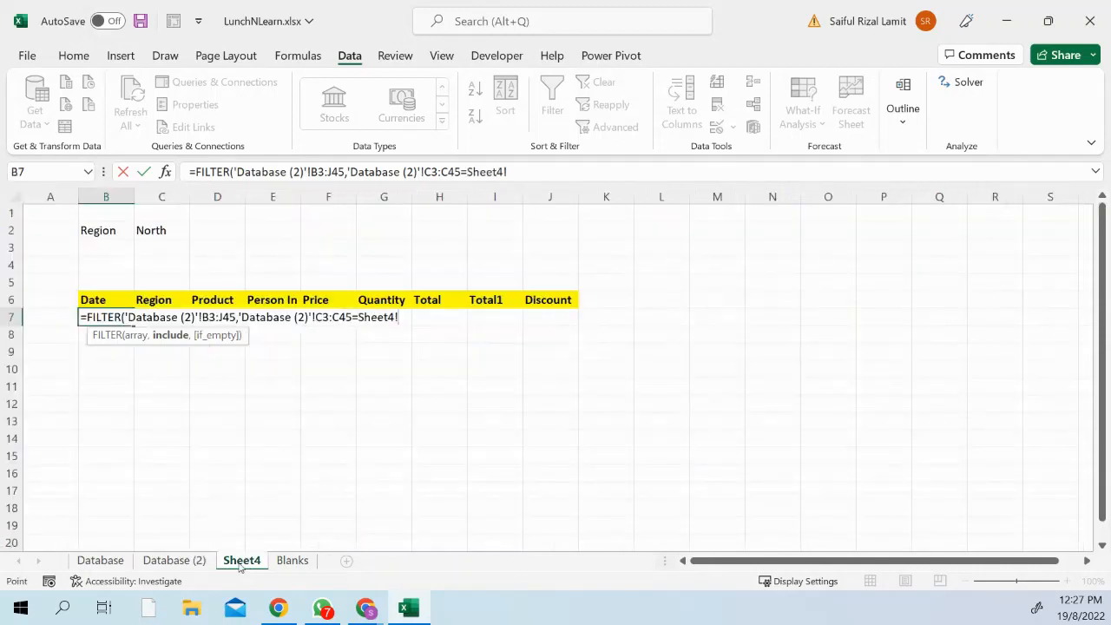
pyautogui.click(154, 231)
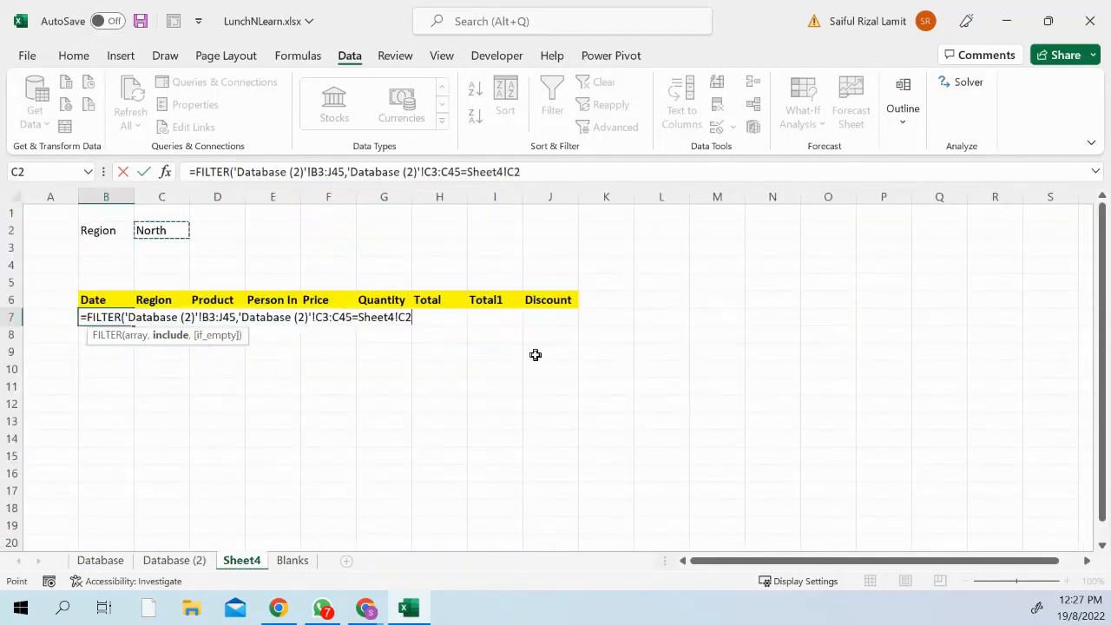
# Add "Do not exist" as the if_empty argument and complete the FILTER formula in B7.
pyautogui.write(',"')
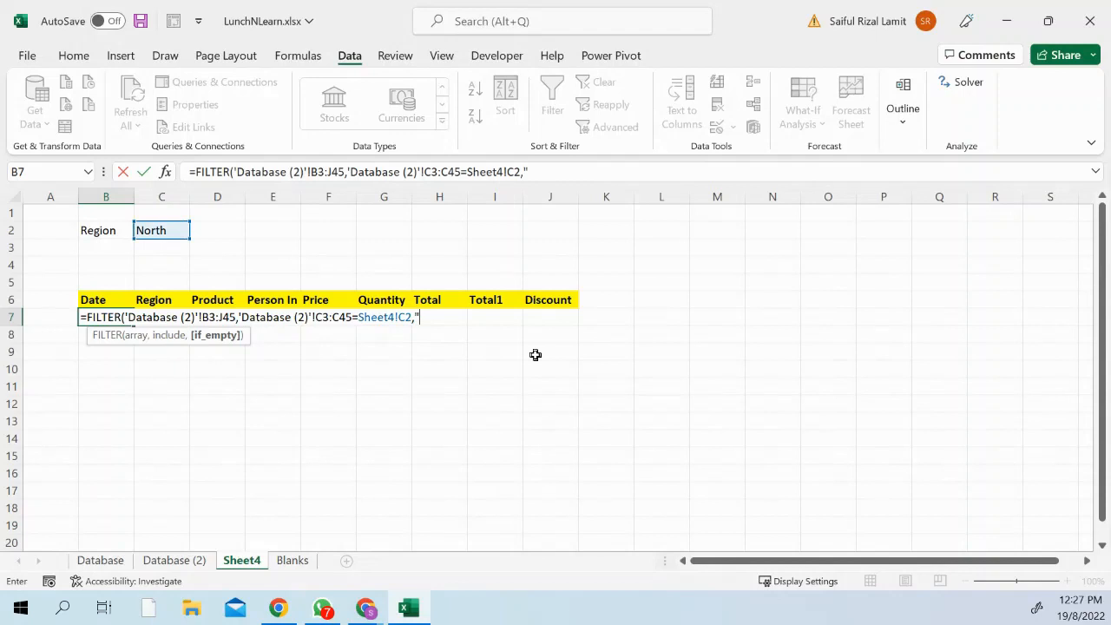
pyautogui.write('Do not exi')
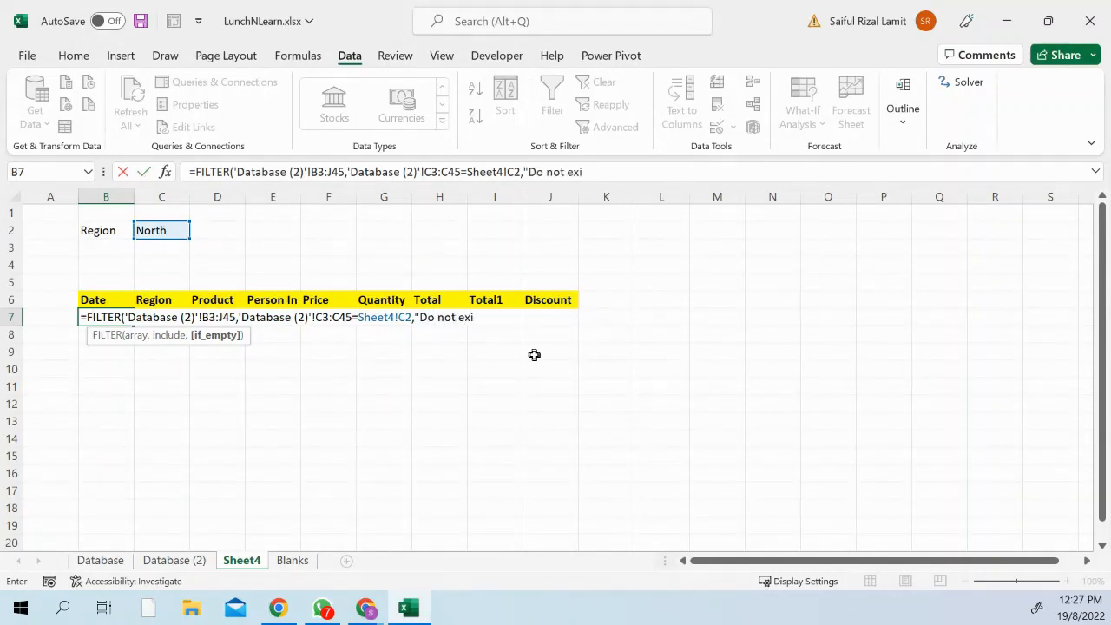
pyautogui.write('st"')
pyautogui.press('Return')
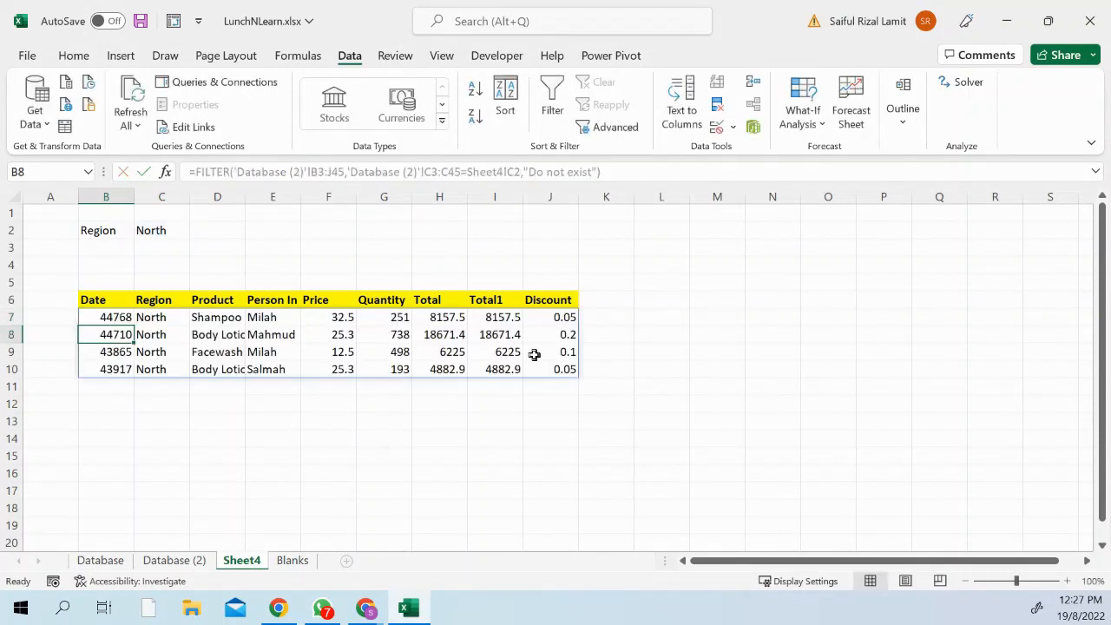
pyautogui.click(680, 375)
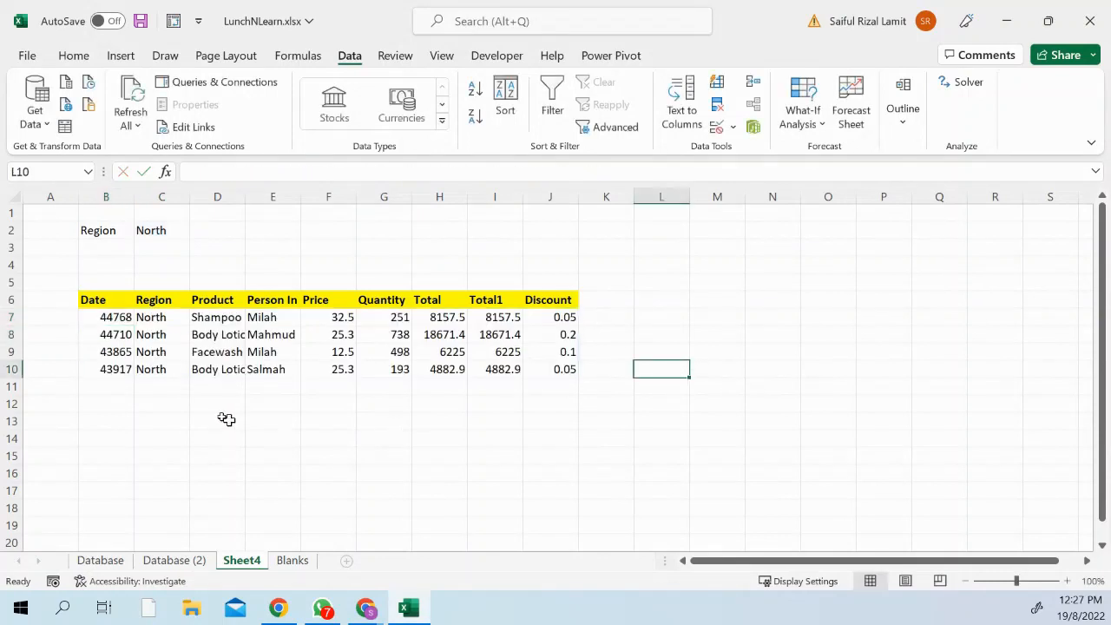
# Format the dates in B7:B10 with a custom day, short month and two-digit year number format.
pyautogui.moveTo(119, 316); pyautogui.dragTo(121, 367)
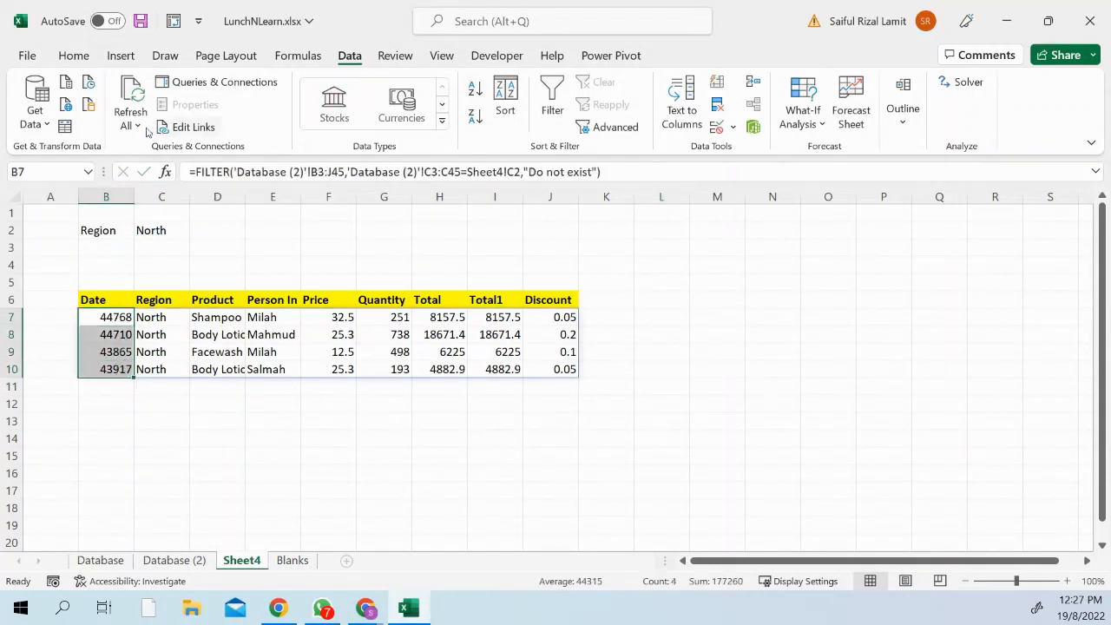
pyautogui.rightClick(111, 326)
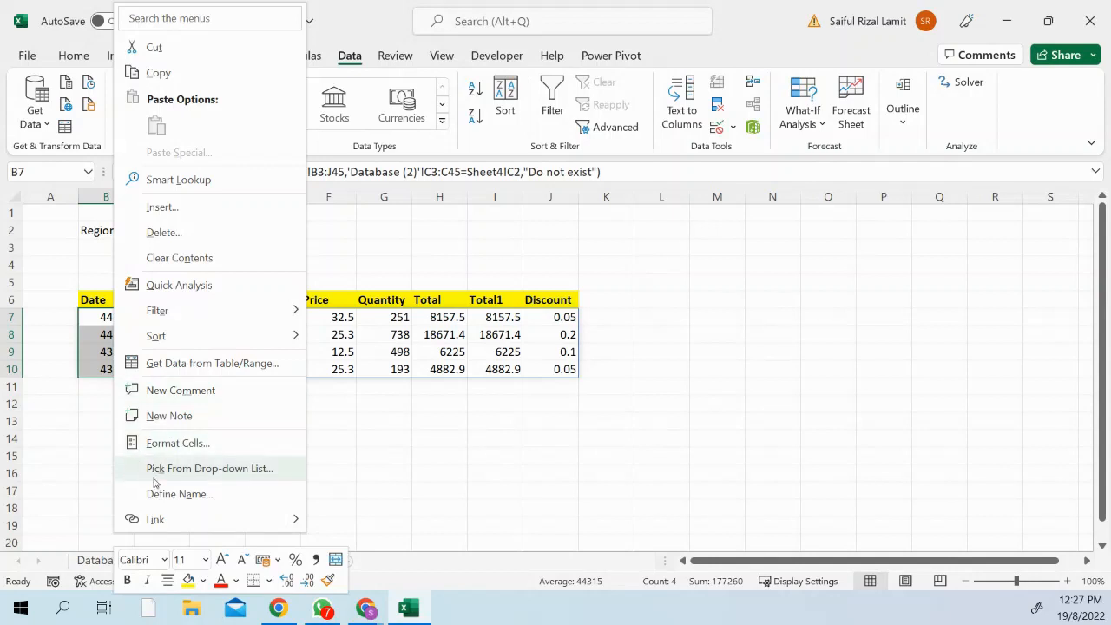
pyautogui.click(173, 444)
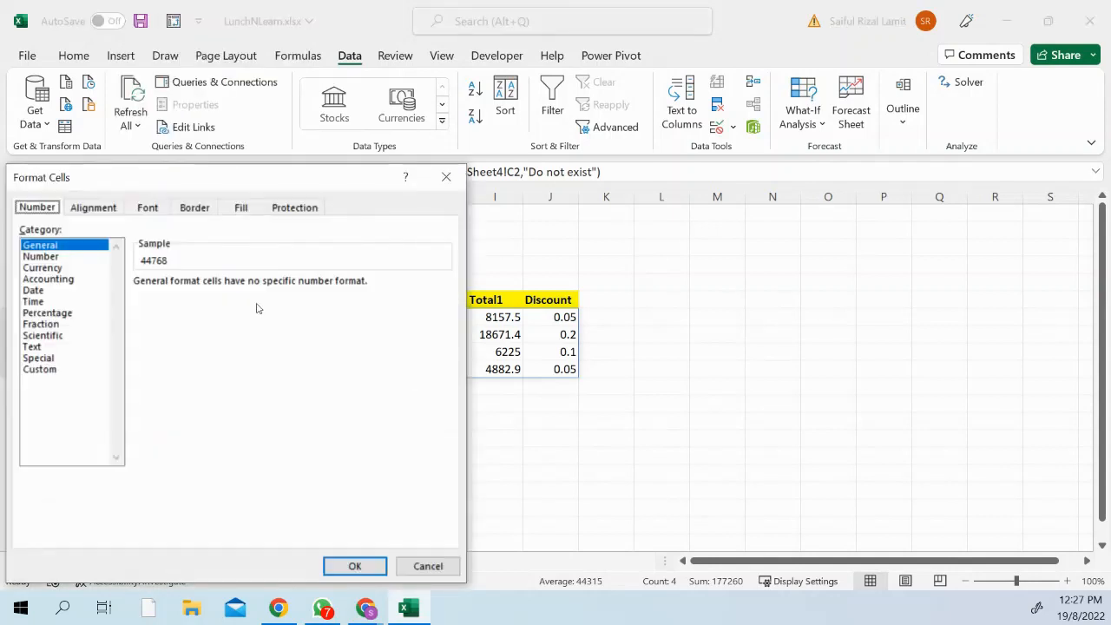
pyautogui.click(34, 369)
pyautogui.click(174, 392)
pyautogui.scroll(-3, 180, 403)
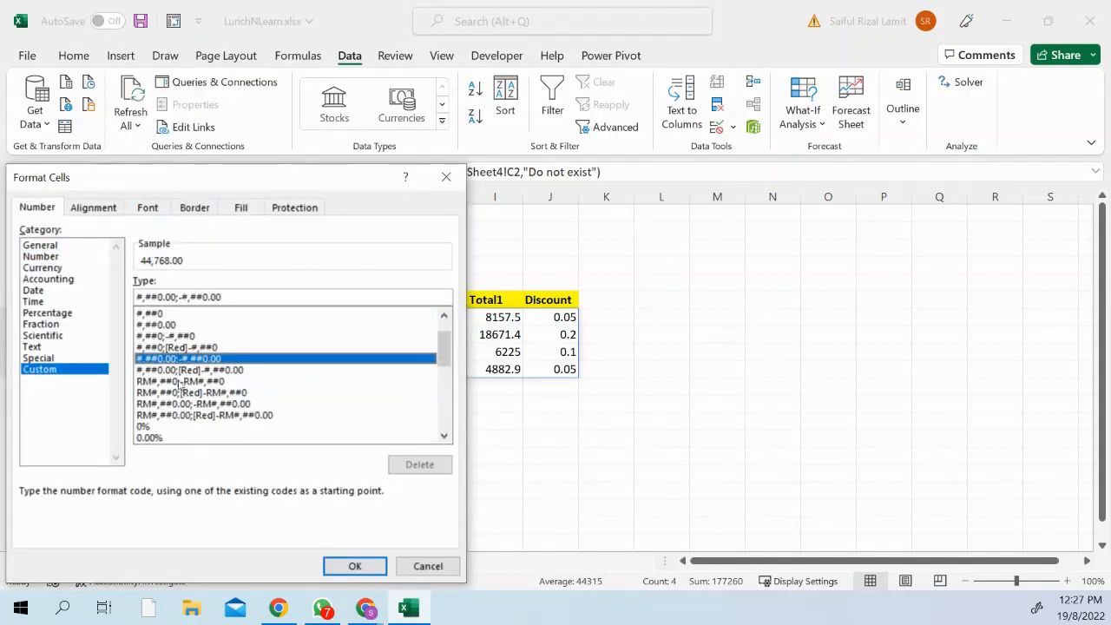
pyautogui.click(180, 405)
pyautogui.click(355, 566)
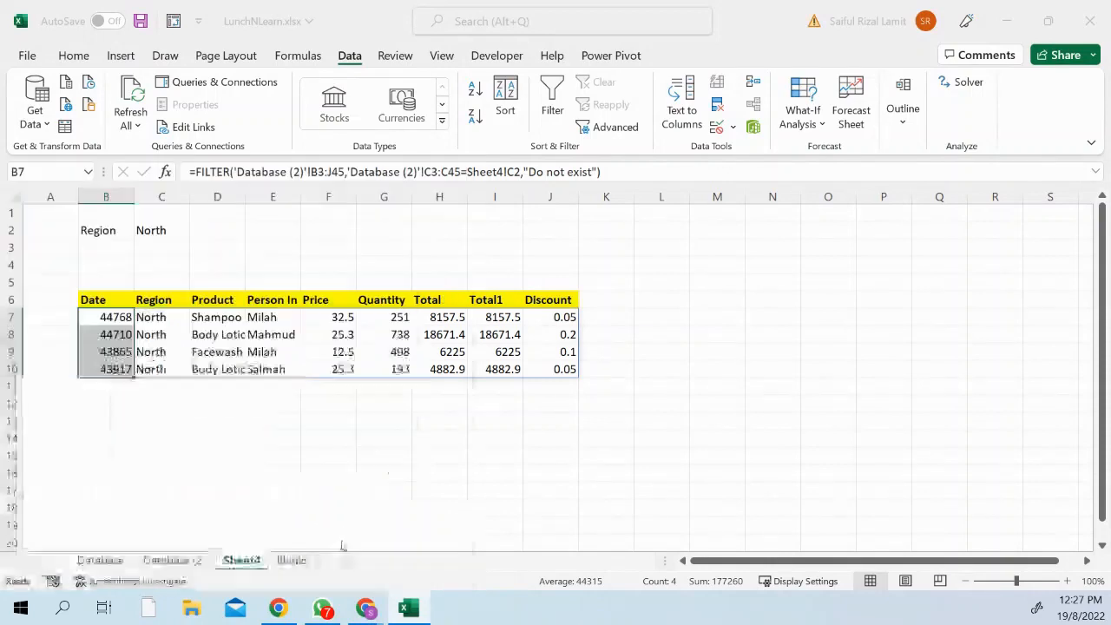
pyautogui.click(291, 403)
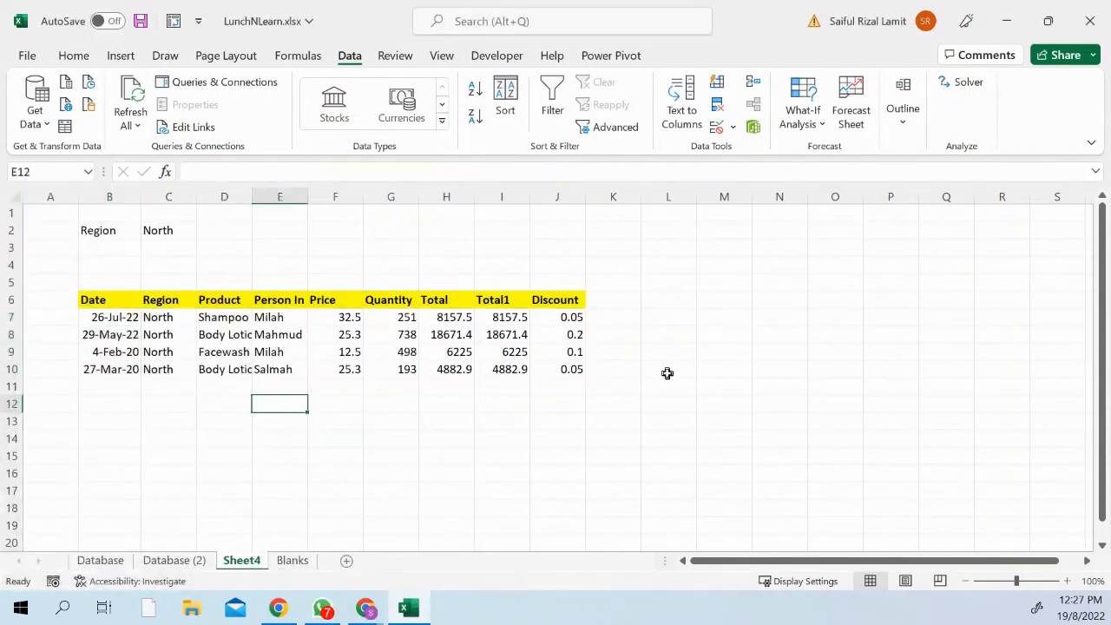
# Set the region criterion in C2 of Sheet4 to east.
pyautogui.click(166, 228)
pyautogui.write('east')
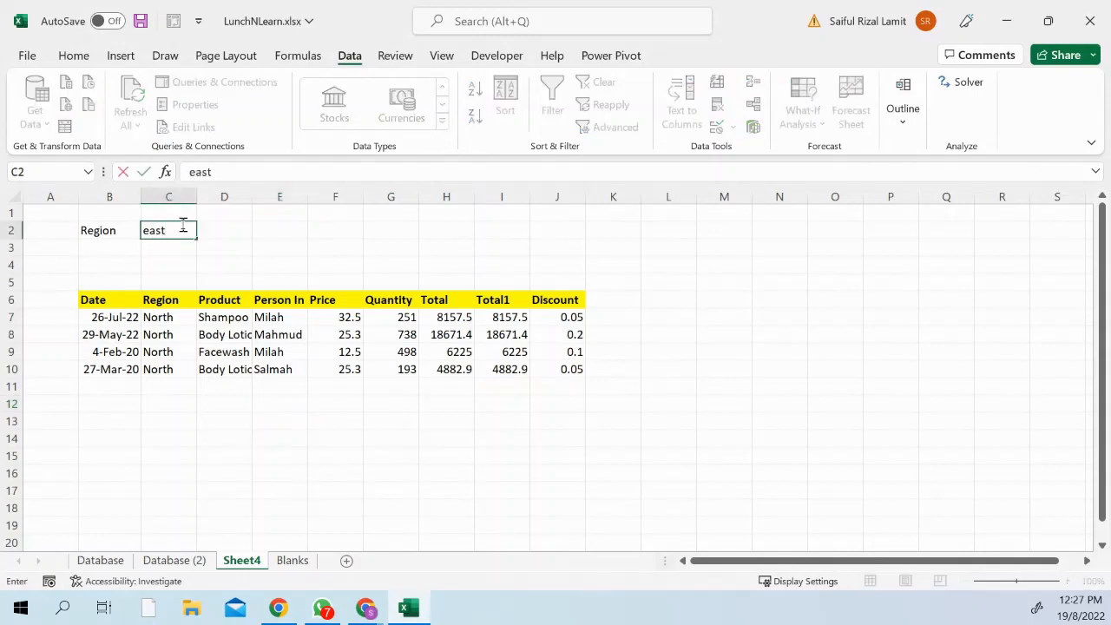
pyautogui.press('Return')
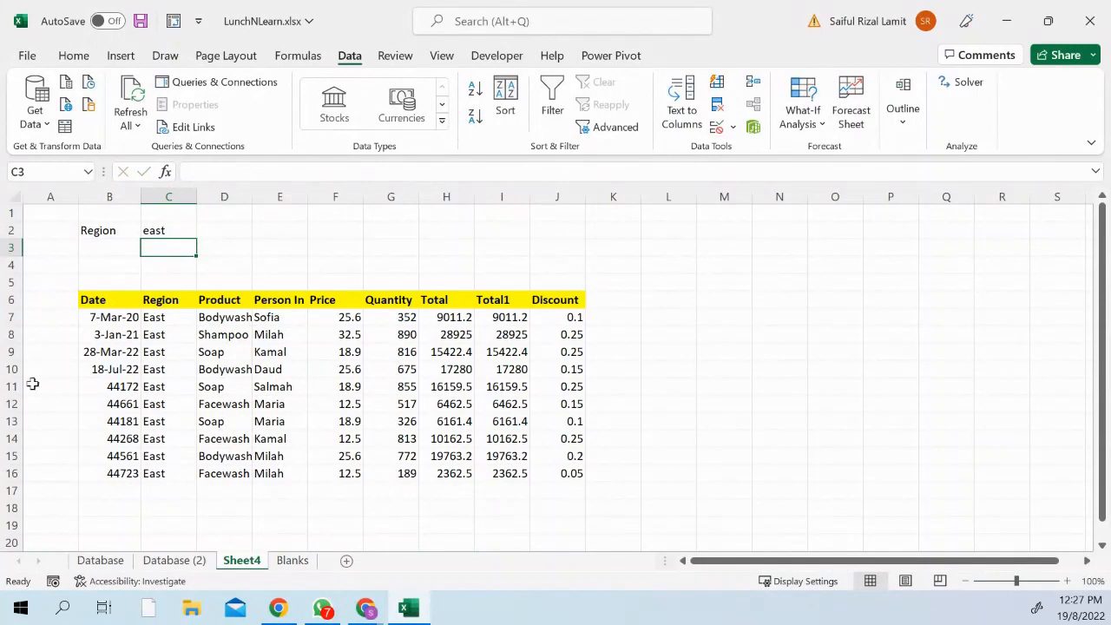
# Copy the date format of B10 onto the Date column cells from B11 down past the end of the filtered rows.
pyautogui.moveTo(115, 384); pyautogui.dragTo(102, 473)
pyautogui.click(92, 369)
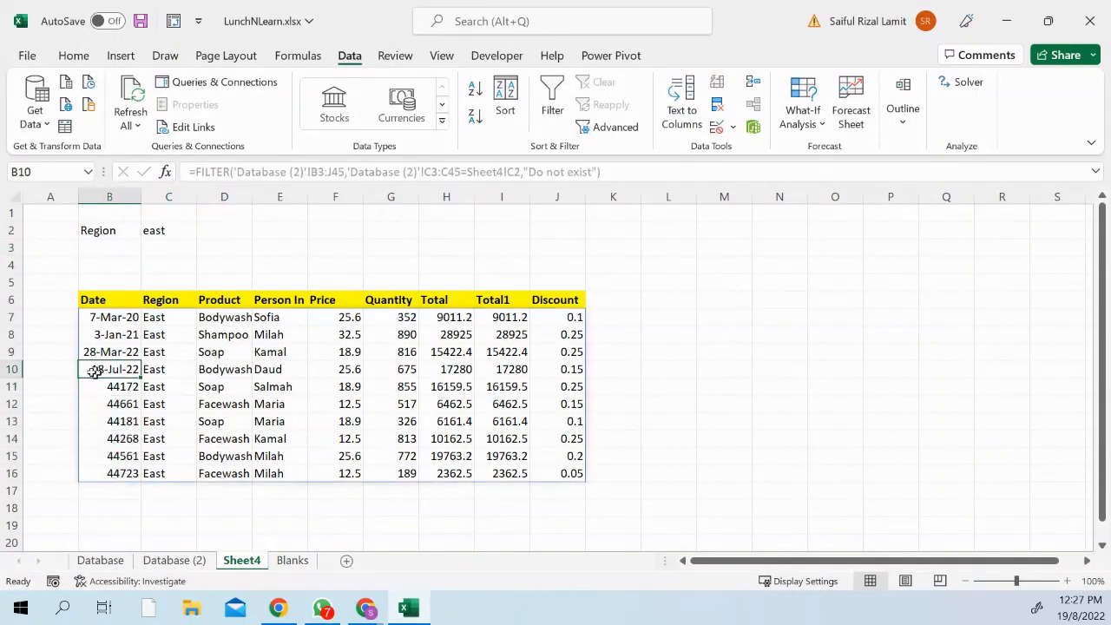
pyautogui.click(71, 57)
pyautogui.click(114, 127)
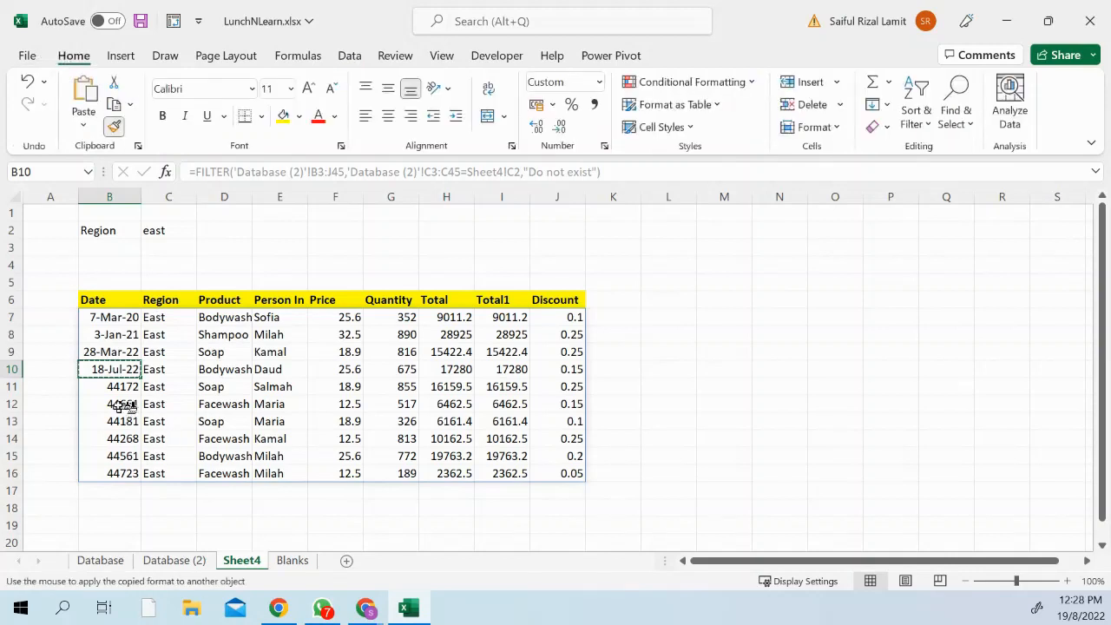
pyautogui.moveTo(121, 387)
pyautogui.mouseDown()
pyautogui.moveTo(128, 566)
pyautogui.moveTo(119, 488)
pyautogui.moveTo(124, 546)
pyautogui.moveTo(123, 510)
pyautogui.mouseUp()
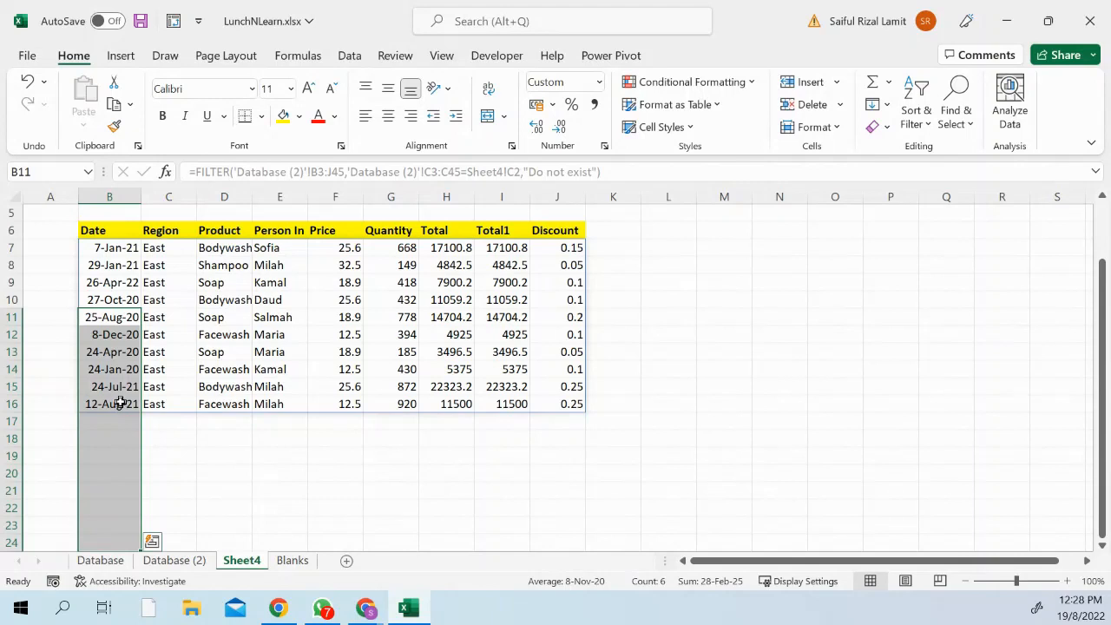
# Begin replacing the region criterion in C2 with a new region starting with WE.
pyautogui.scroll(2, 121, 365)
pyautogui.click(171, 234)
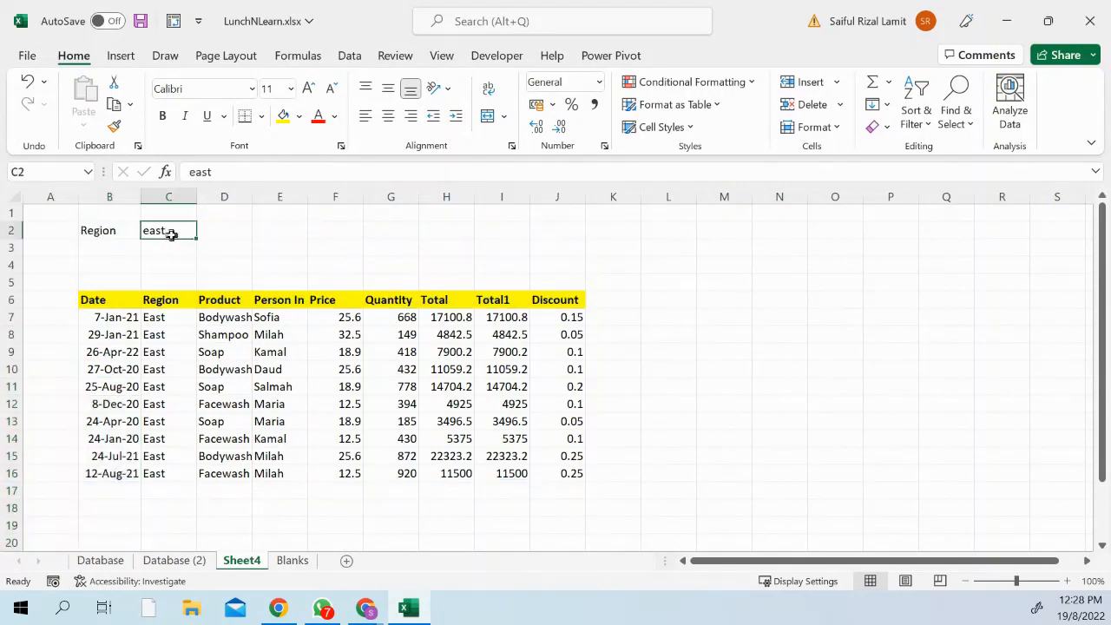
pyautogui.write('WETYS')
pyautogui.press('BackSpace')
pyautogui.press('BackSpace')
pyautogui.press('BackSpace')
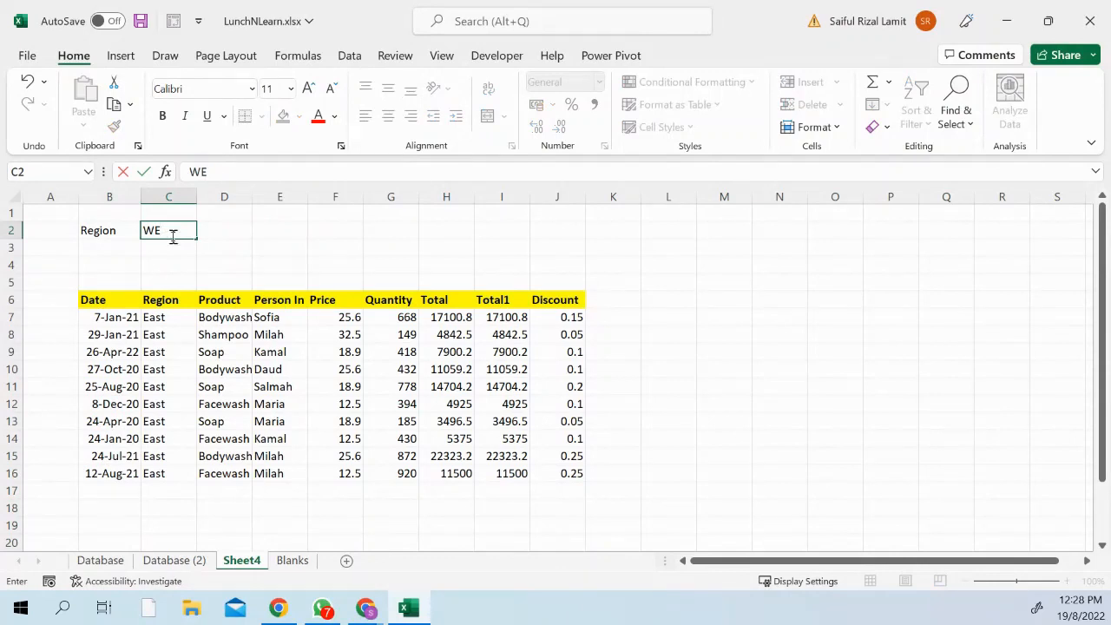
# Test the filter by entering WEST and then SABAH as the region criterion in cell C2.
pyautogui.write('ST')
pyautogui.press('Return')
pyautogui.click(171, 235)
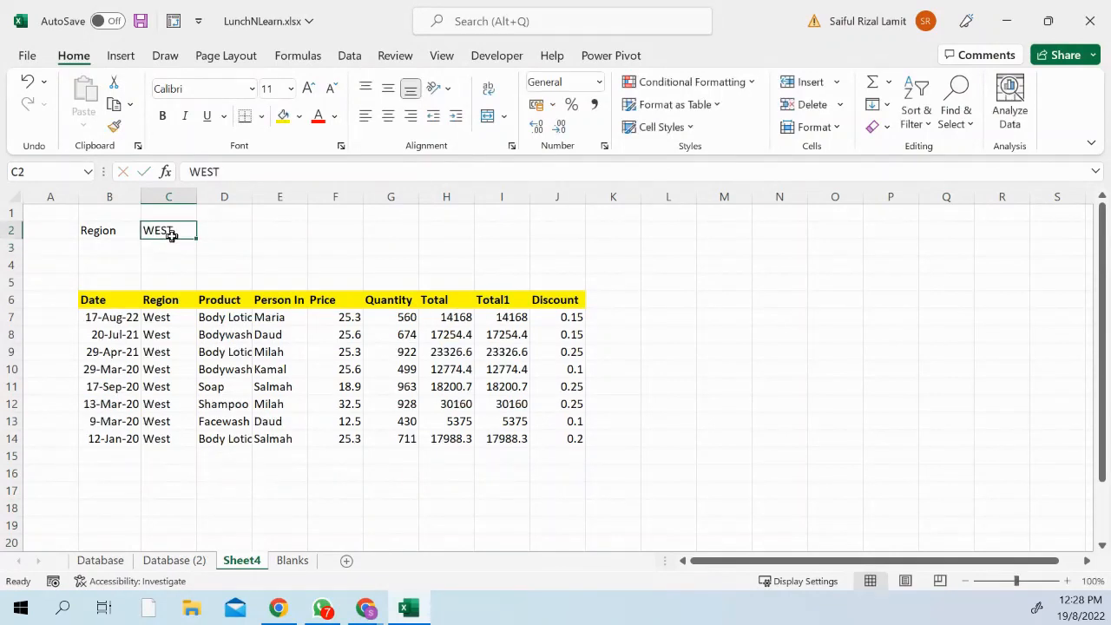
pyautogui.write('SABAH')
pyautogui.press('Return')
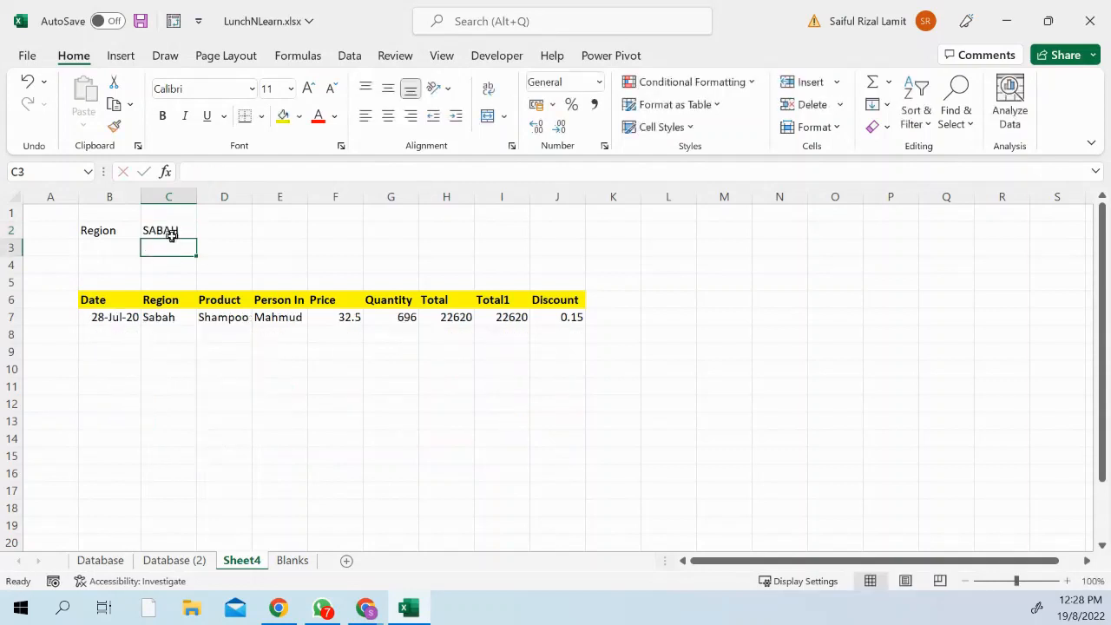
# Enter SARAWAK as the region criterion in cell C2 to filter the table by that region.
pyautogui.click(171, 236)
pyautogui.write('S')
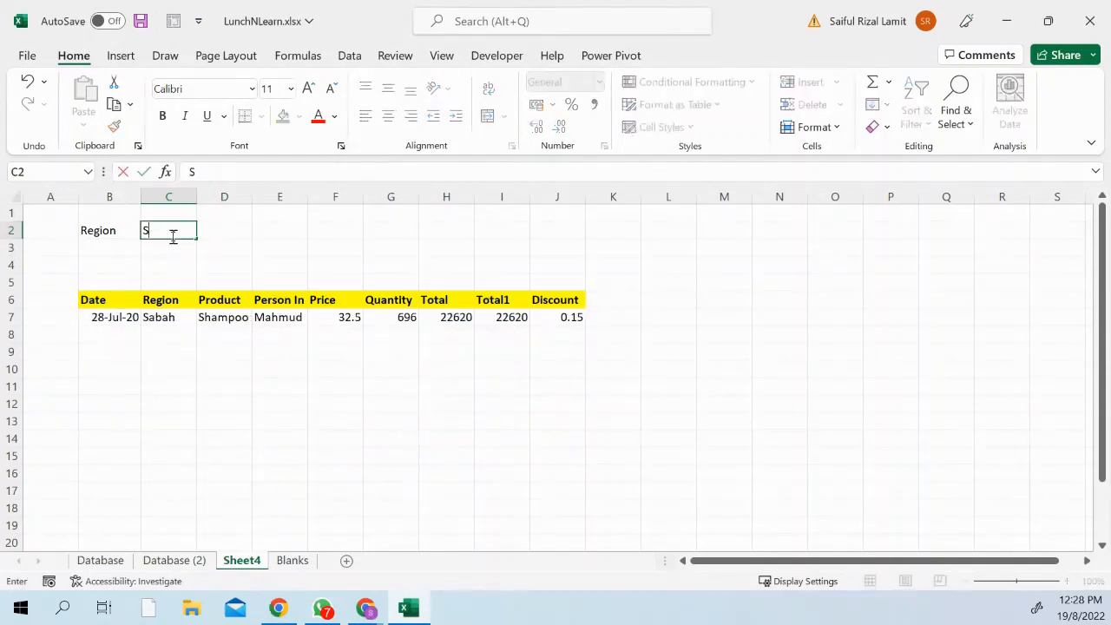
pyautogui.write('ARAWAK')
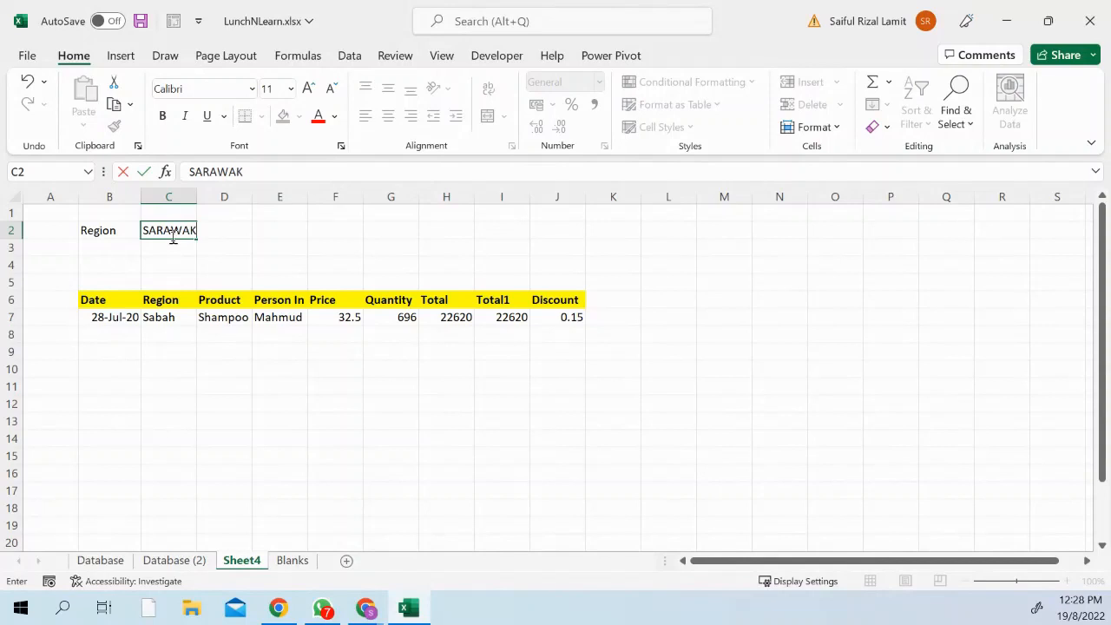
pyautogui.press('Return')
# Enter CENTRAL as the region criterion in cell C2 to filter the table by that region.
pyautogui.click(171, 235)
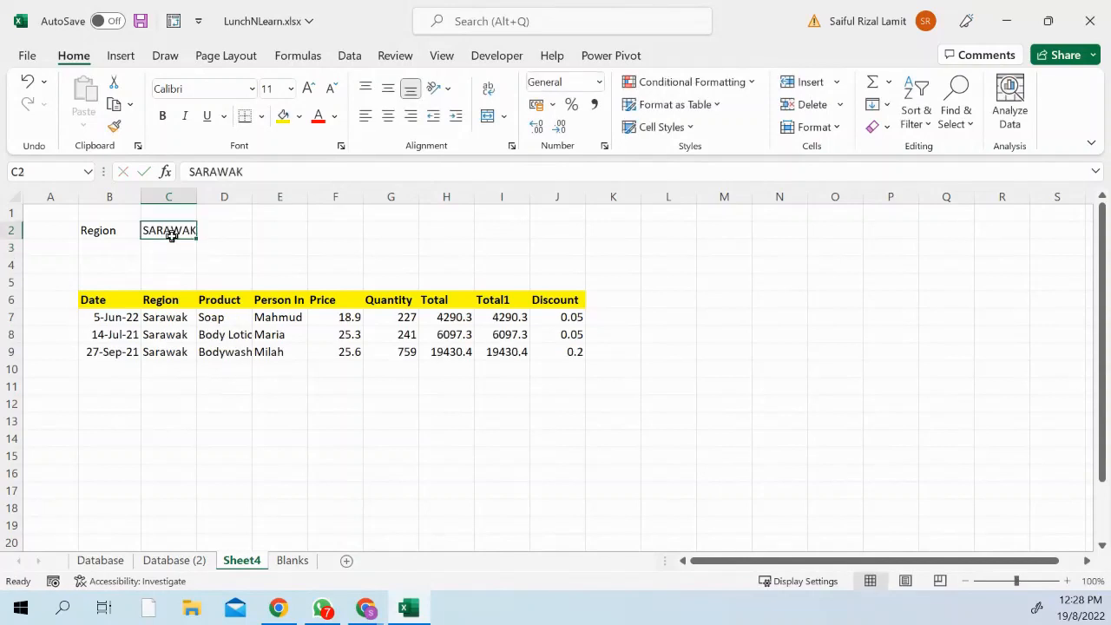
pyautogui.write('CENTRR')
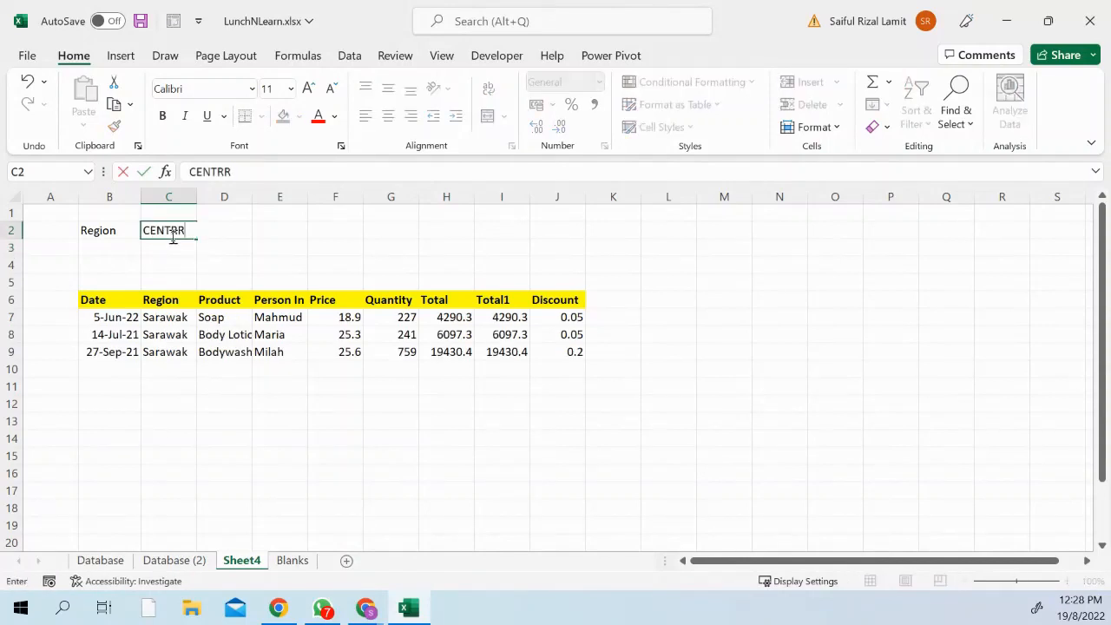
pyautogui.press('BackSpace')
pyautogui.write('AL')
pyautogui.press('Return')
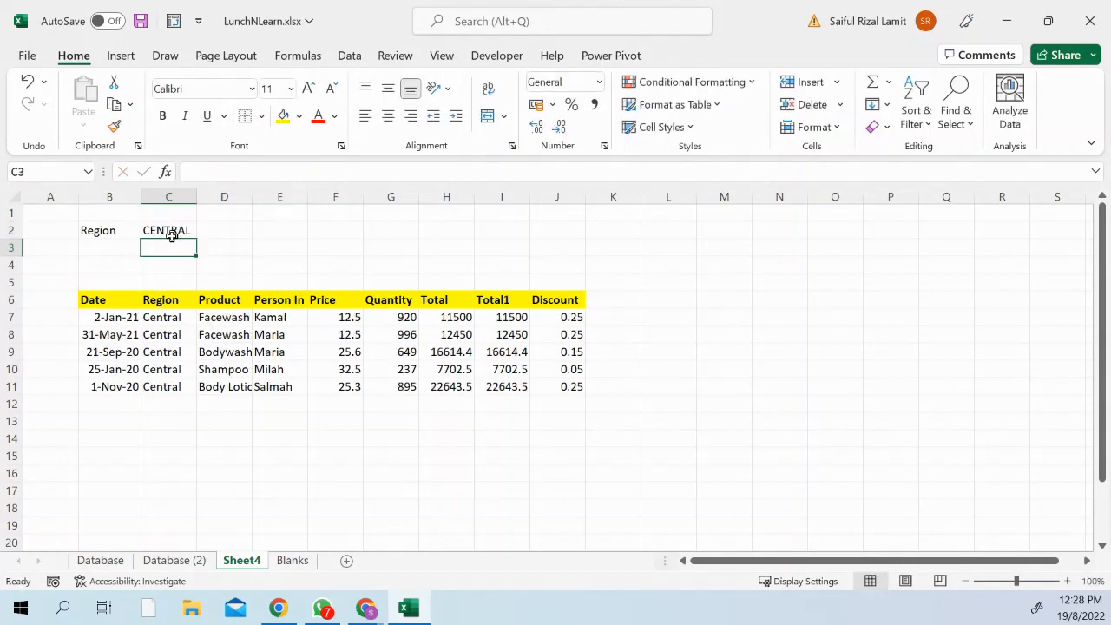
# Set the region criterion in cell C2 to SOUTH.
pyautogui.click(172, 235)
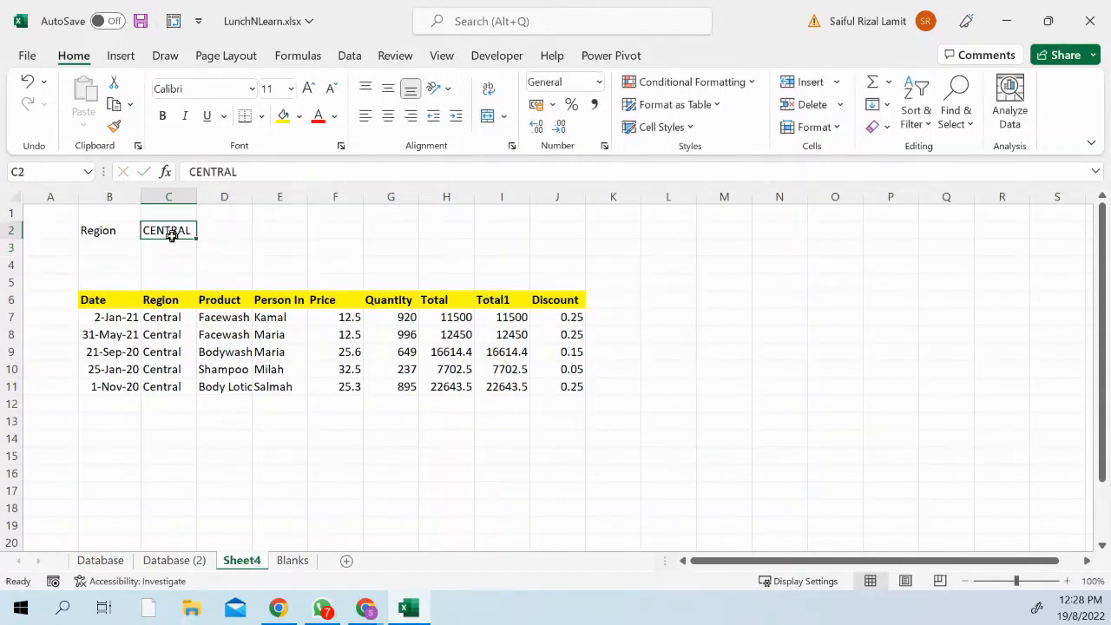
pyautogui.write('SOUTH')
pyautogui.press('Return')
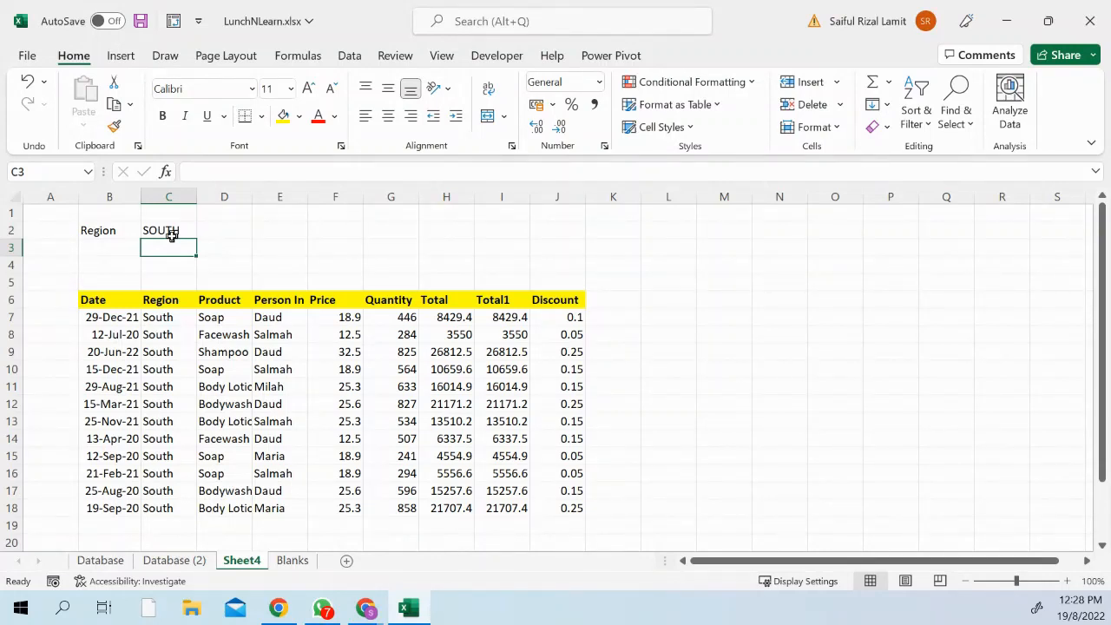
# Recalculate the sheet and autofit column D so its width fits the product names.
pyautogui.press('F9')
pyautogui.doubleClick(253, 197)
pyautogui.click(283, 352)
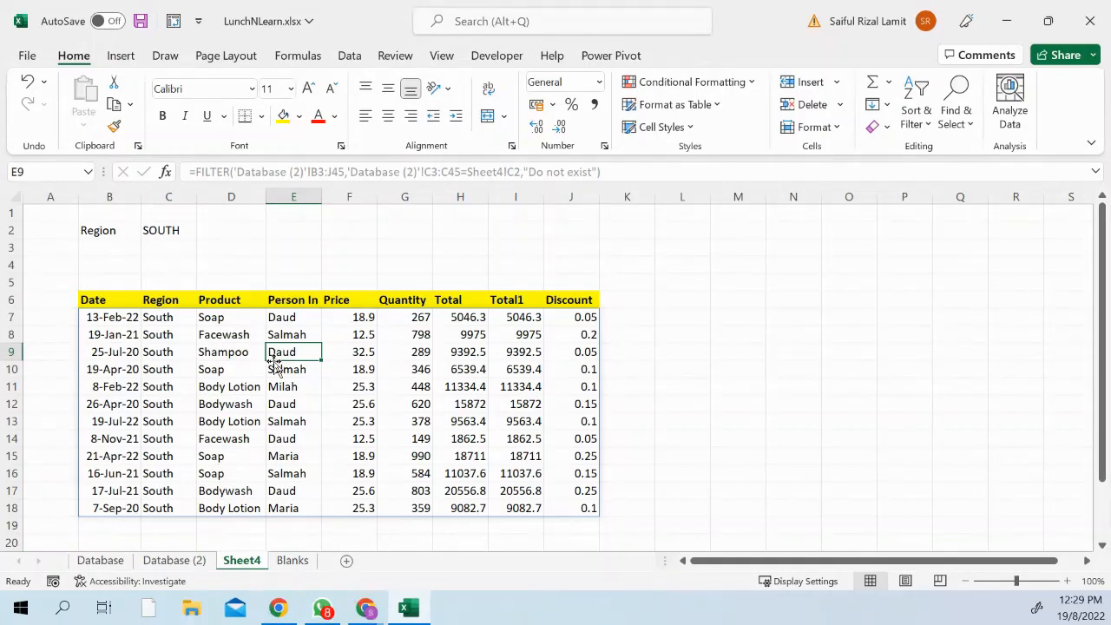
pyautogui.click(307, 253)
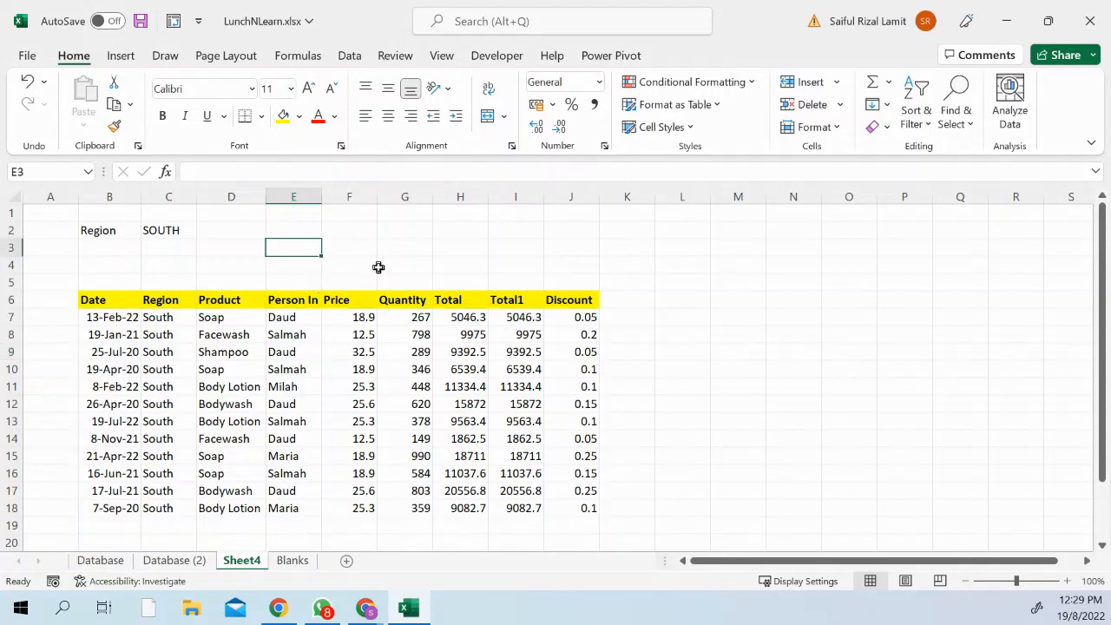
pyautogui.click(250, 258)
pyautogui.click(280, 252)
pyautogui.click(415, 253)
pyautogui.click(309, 250)
# Copy the product entries D3:D45 from the Database (2) sheet and paste them into Sheet4 starting at cell M3.
pyautogui.click(165, 560)
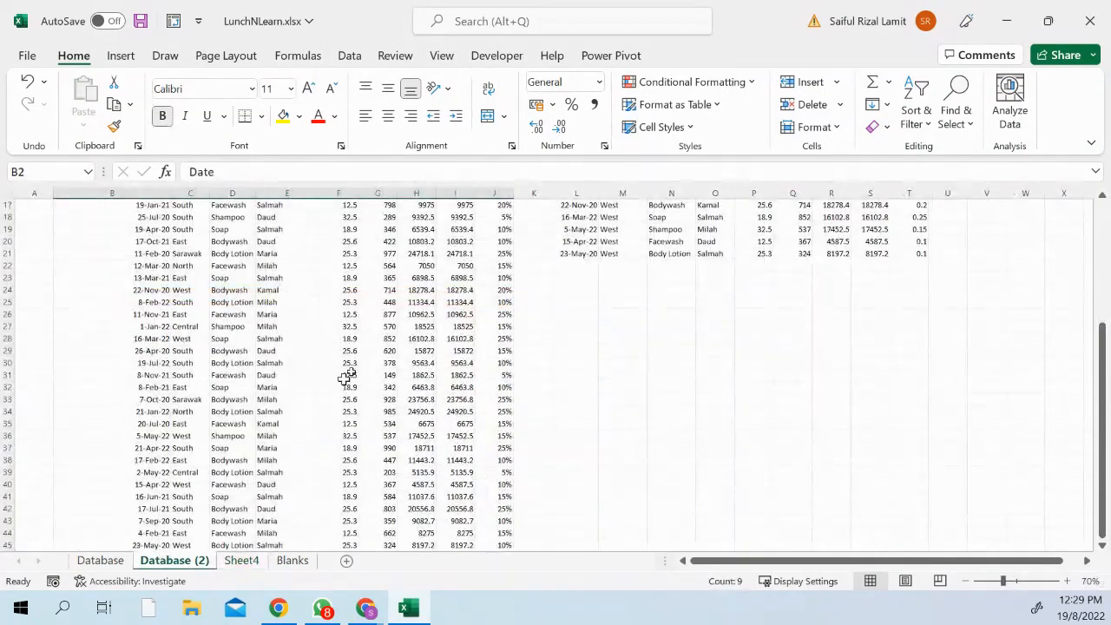
pyautogui.scroll(5, 345, 375)
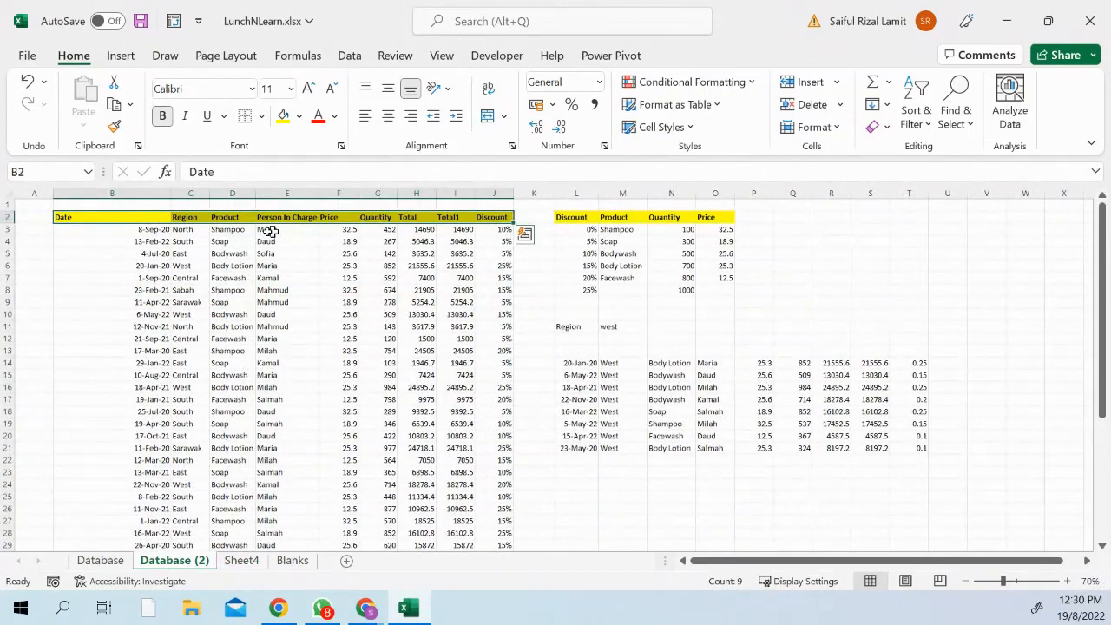
pyautogui.click(234, 233)
pyautogui.hotkey('ctrl', 'shift', 'Down')
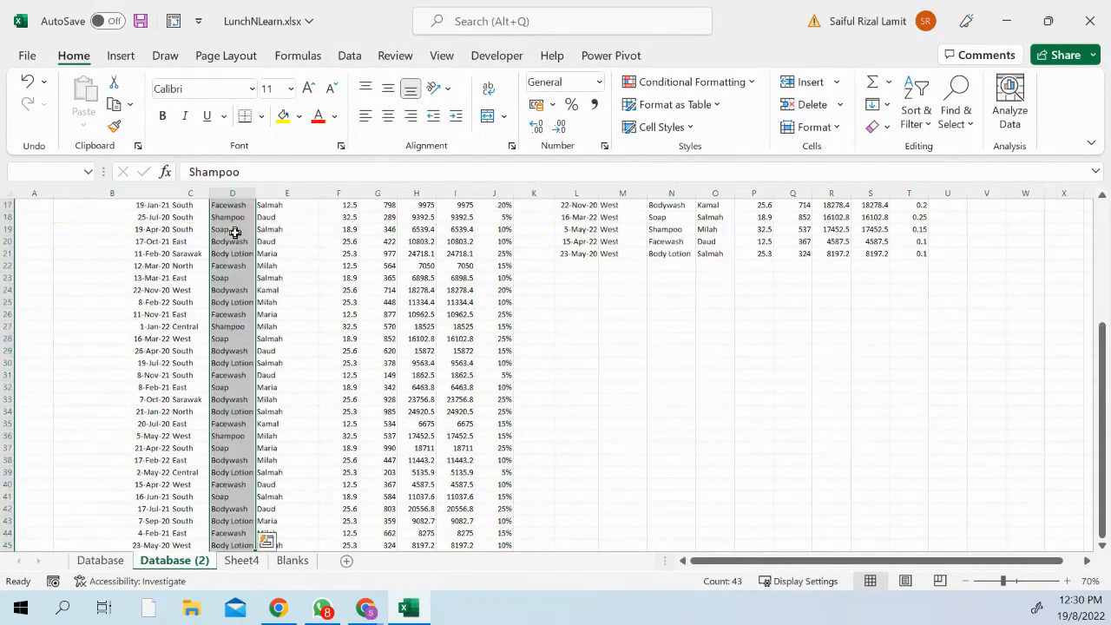
pyautogui.hotkey('ctrl', 'c')
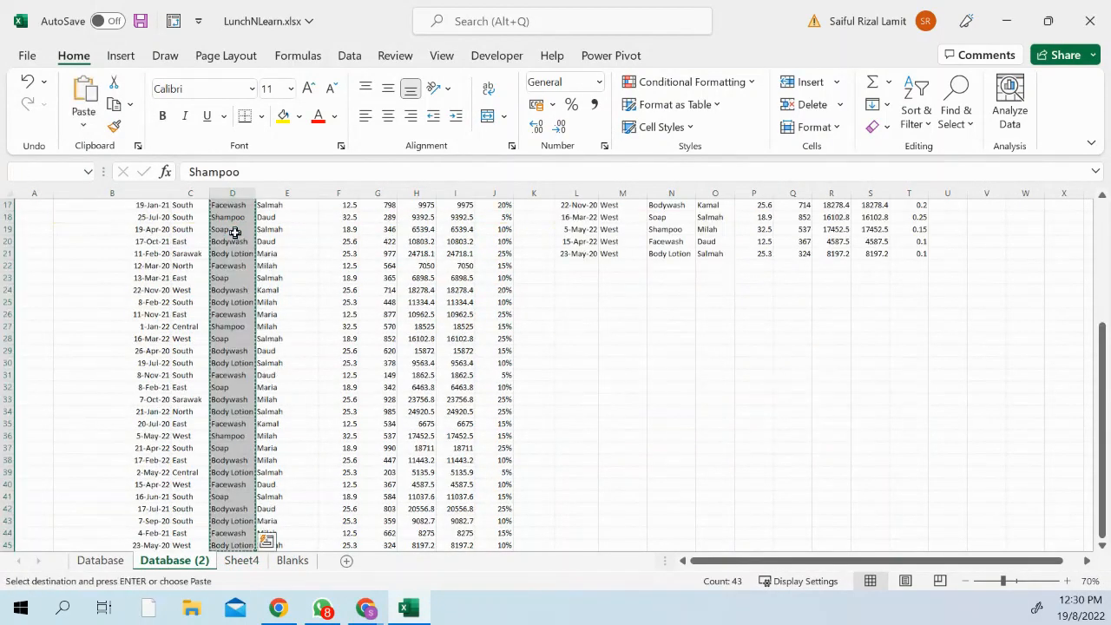
pyautogui.click(241, 561)
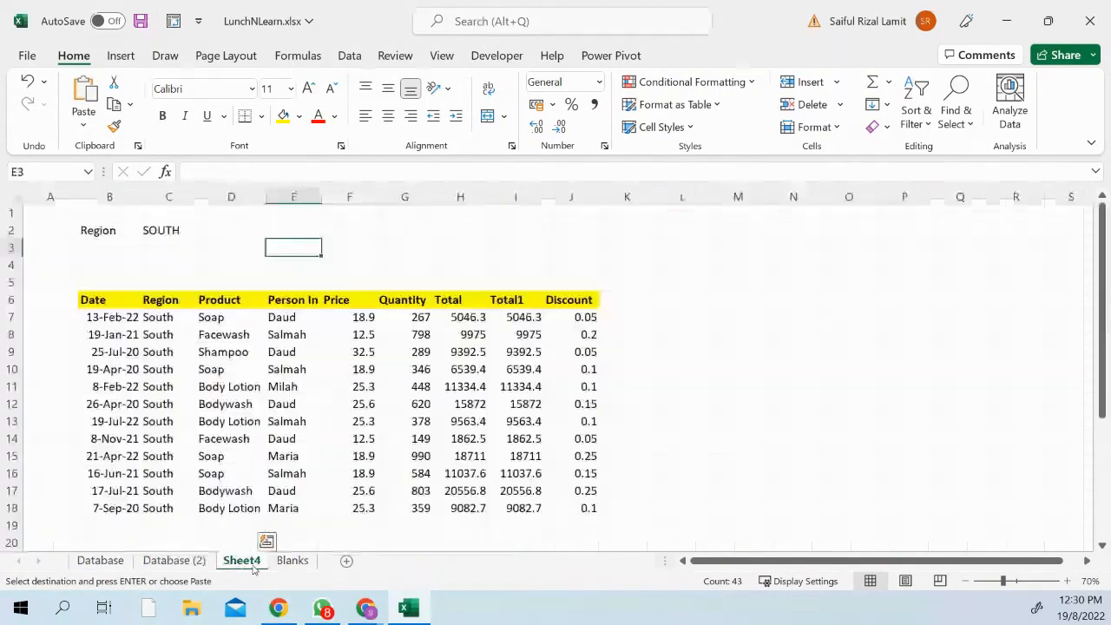
pyautogui.click(742, 250)
pyautogui.hotkey('ctrl', 'v')
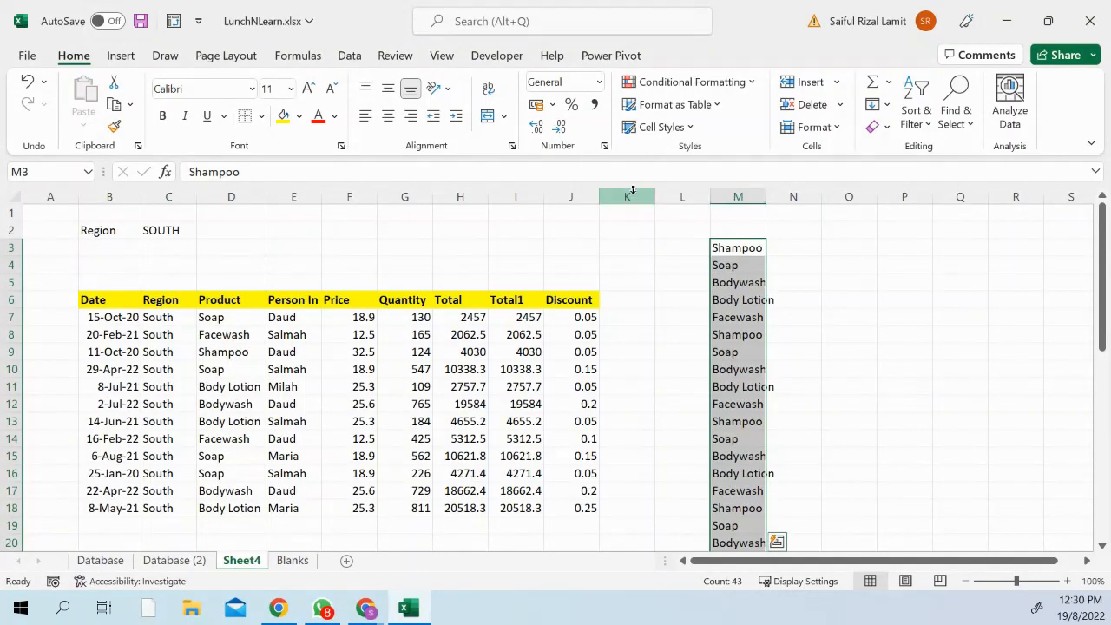
# Remove the duplicate values from the pasted product list in column M, without treating the first entry as a header.
pyautogui.click(350, 57)
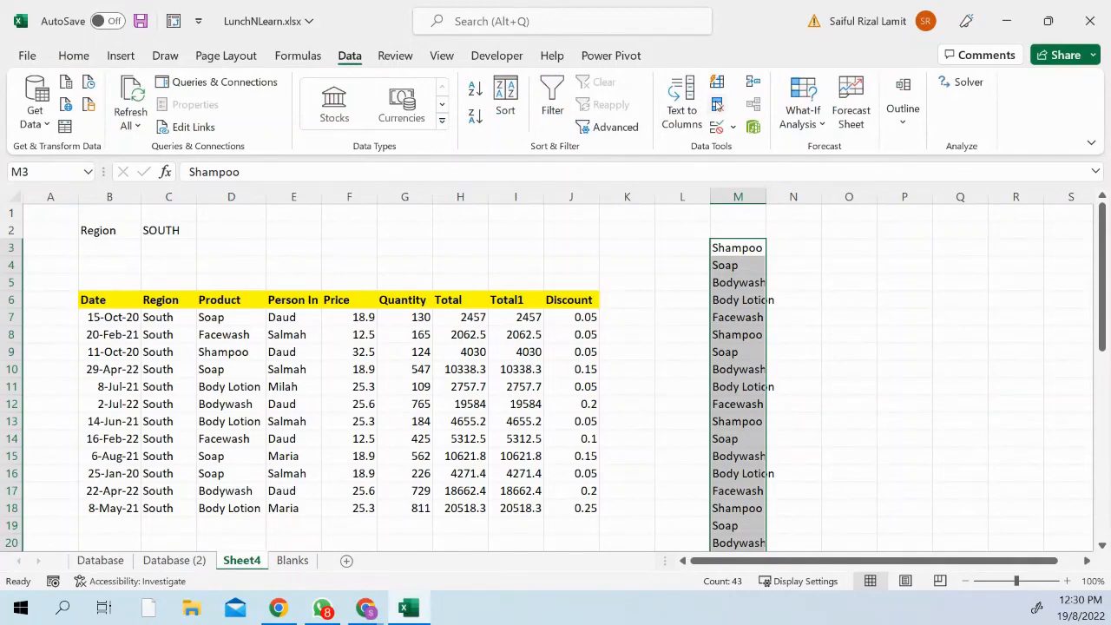
pyautogui.click(717, 104)
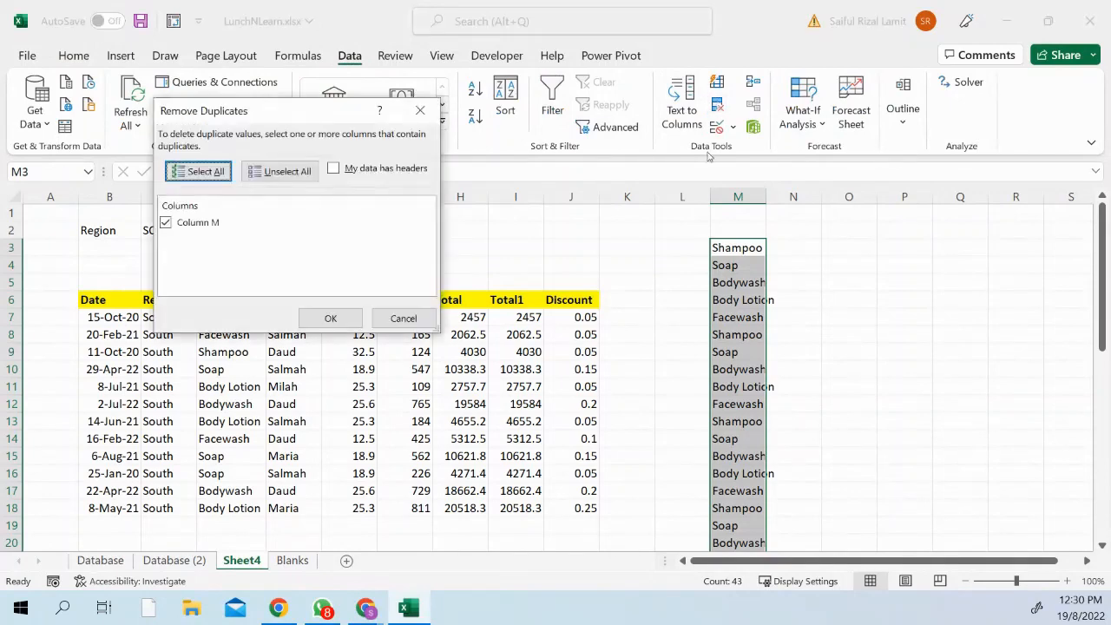
pyautogui.click(330, 318)
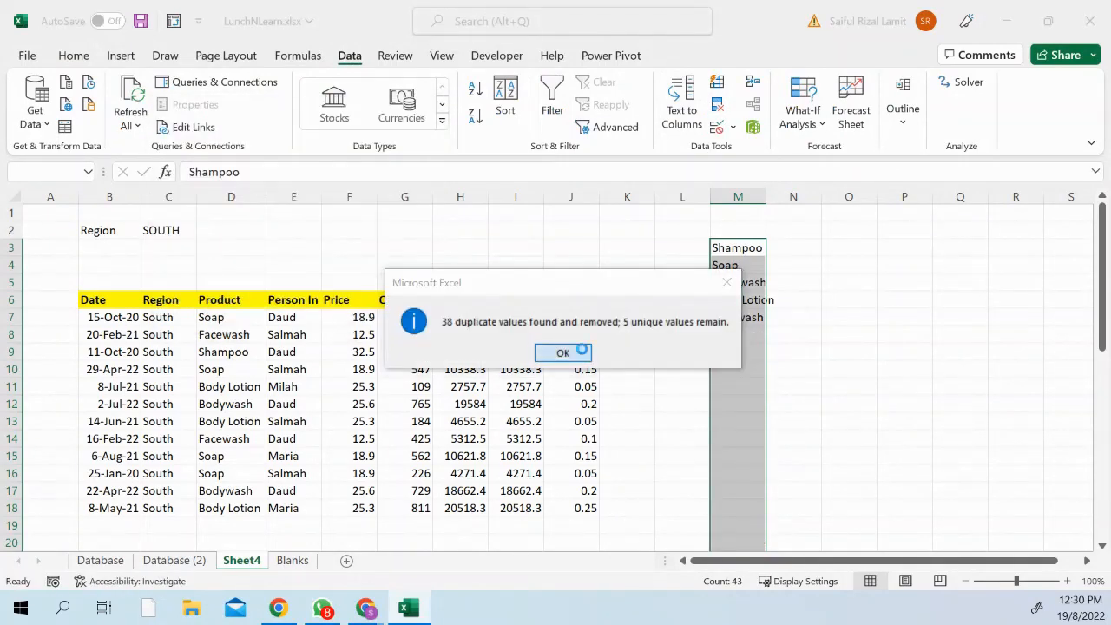
pyautogui.click(573, 348)
pyautogui.moveTo(732, 241)
pyautogui.mouseDown()
pyautogui.moveTo(743, 308)
pyautogui.moveTo(743, 231)
pyautogui.moveTo(736, 252)
pyautogui.mouseUp()
pyautogui.click(1033, 302)
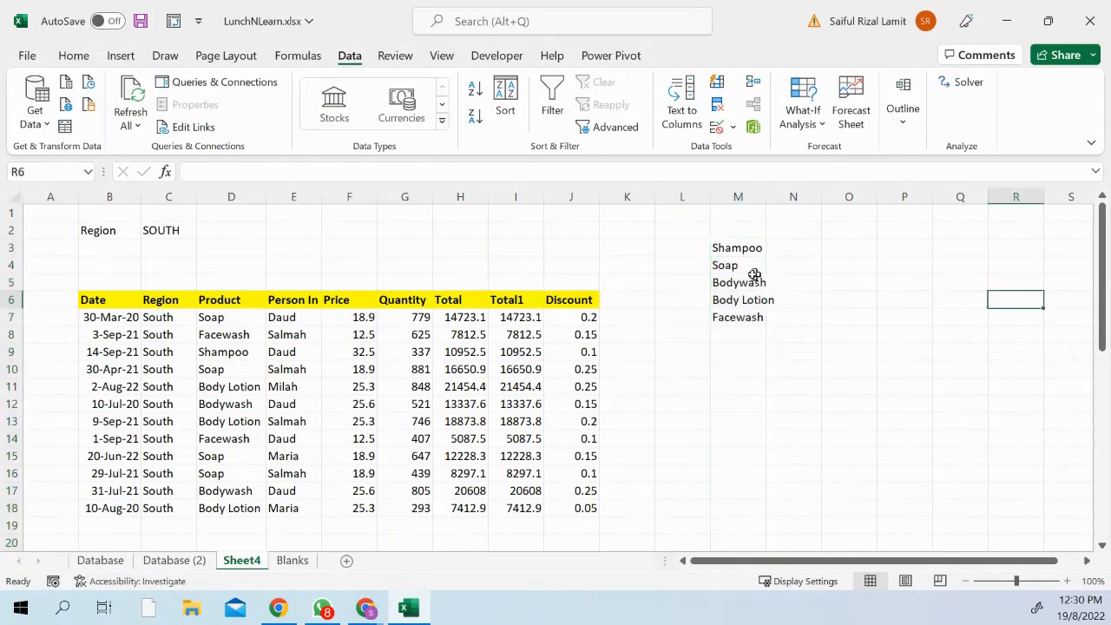
# Copy the unique product names in M3:M7 and paste them transposed into row 3 starting at cell E3.
pyautogui.click(732, 268)
pyautogui.hotkey('ctrl', 'c')
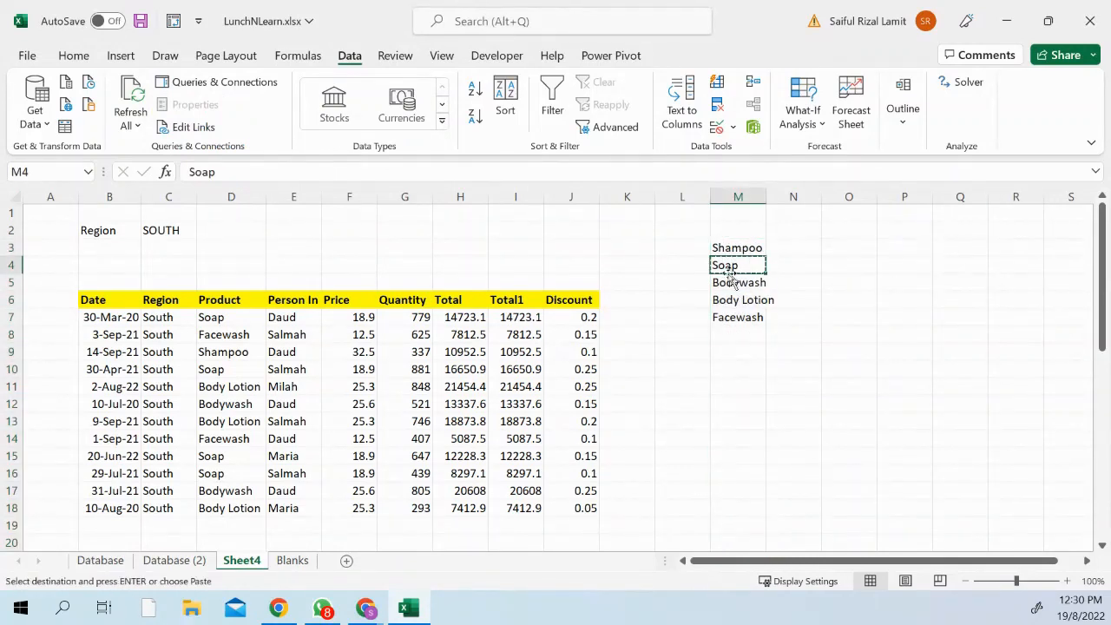
pyautogui.moveTo(741, 249)
pyautogui.mouseDown()
pyautogui.moveTo(737, 315)
pyautogui.moveTo(740, 248)
pyautogui.mouseUp()
pyautogui.click(747, 300)
pyautogui.hotkey('ctrl', 'v')
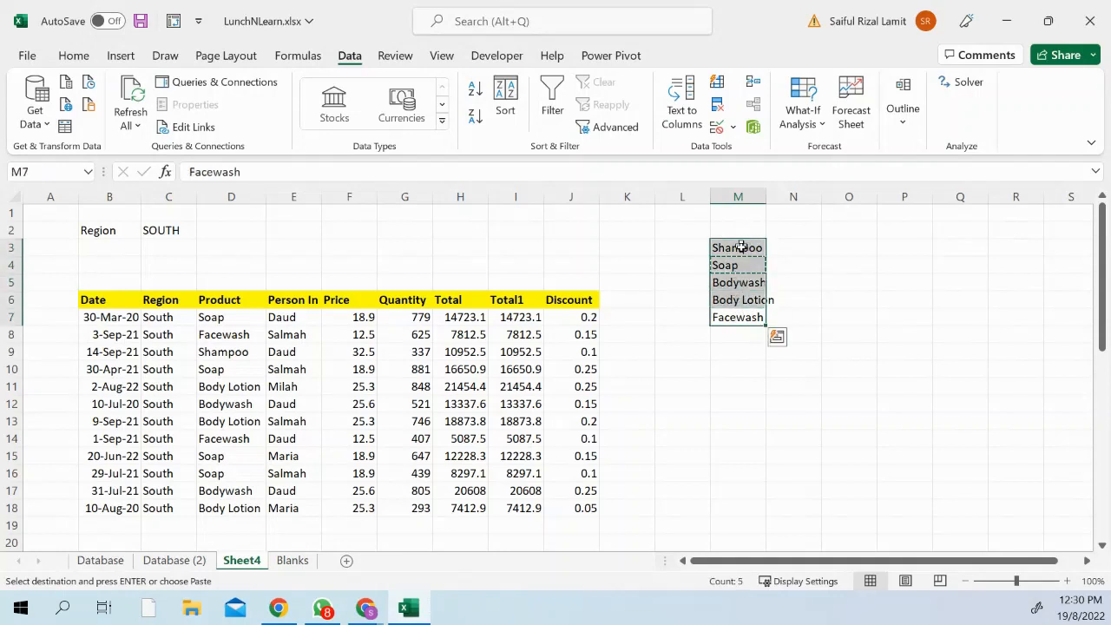
pyautogui.click(305, 246)
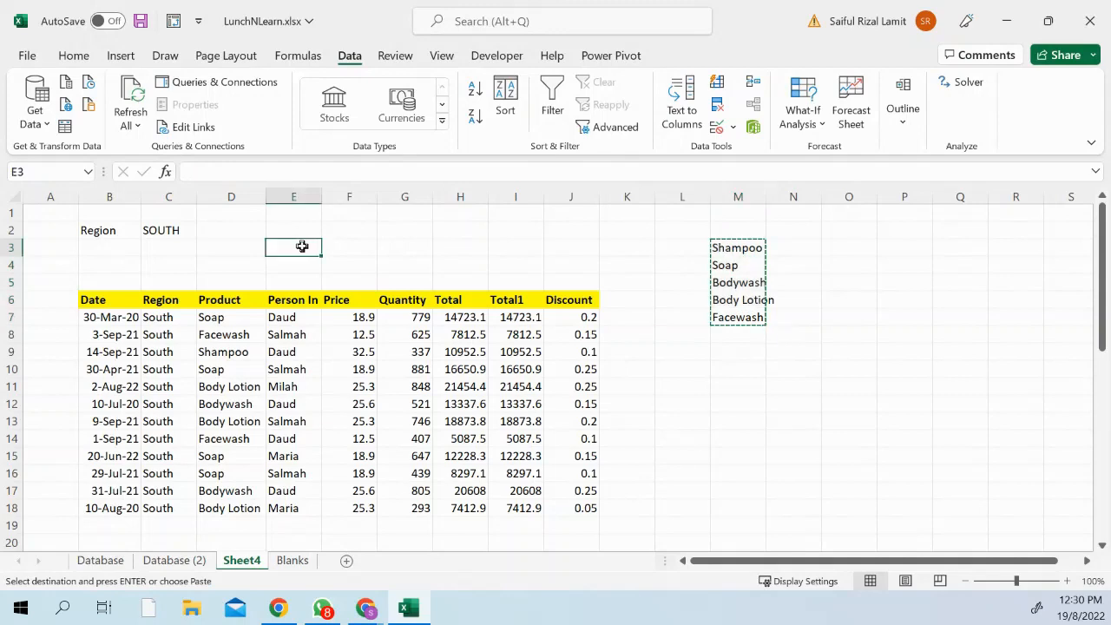
pyautogui.rightClick(306, 247)
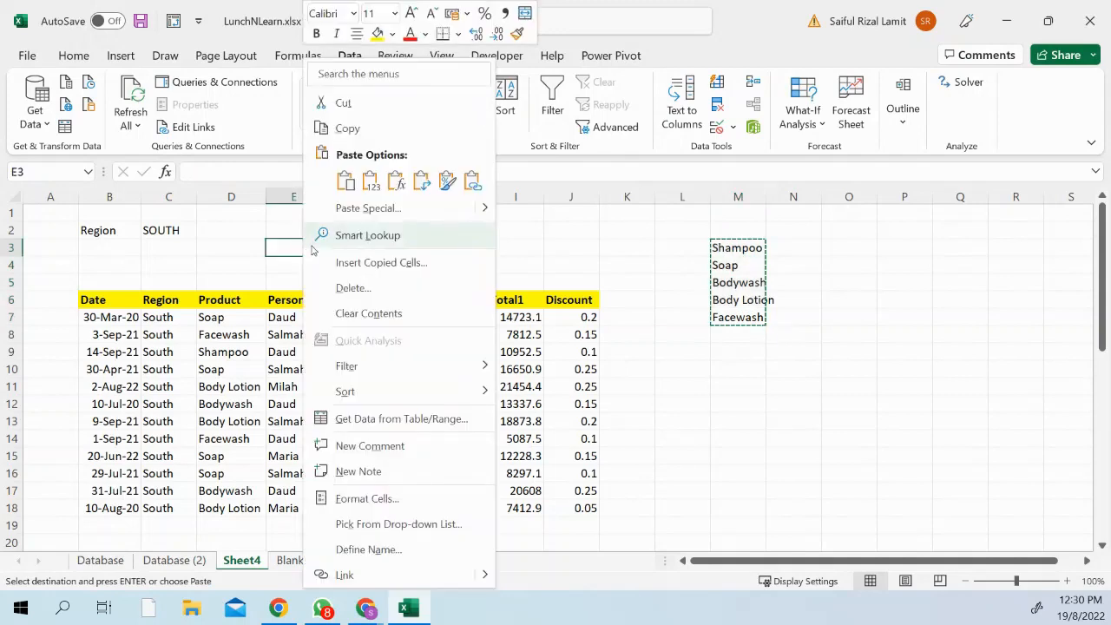
pyautogui.click(441, 182)
pyautogui.click(778, 416)
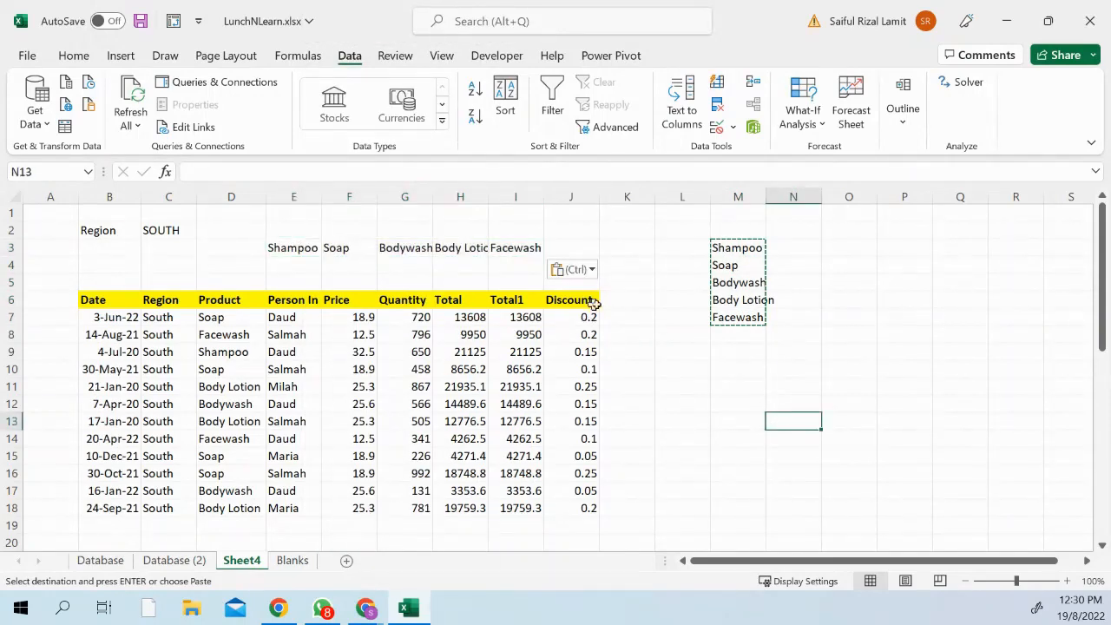
pyautogui.press('Escape')
# Clear the leftover vertical product list from cells M3:M9.
pyautogui.moveTo(744, 245); pyautogui.dragTo(747, 350)
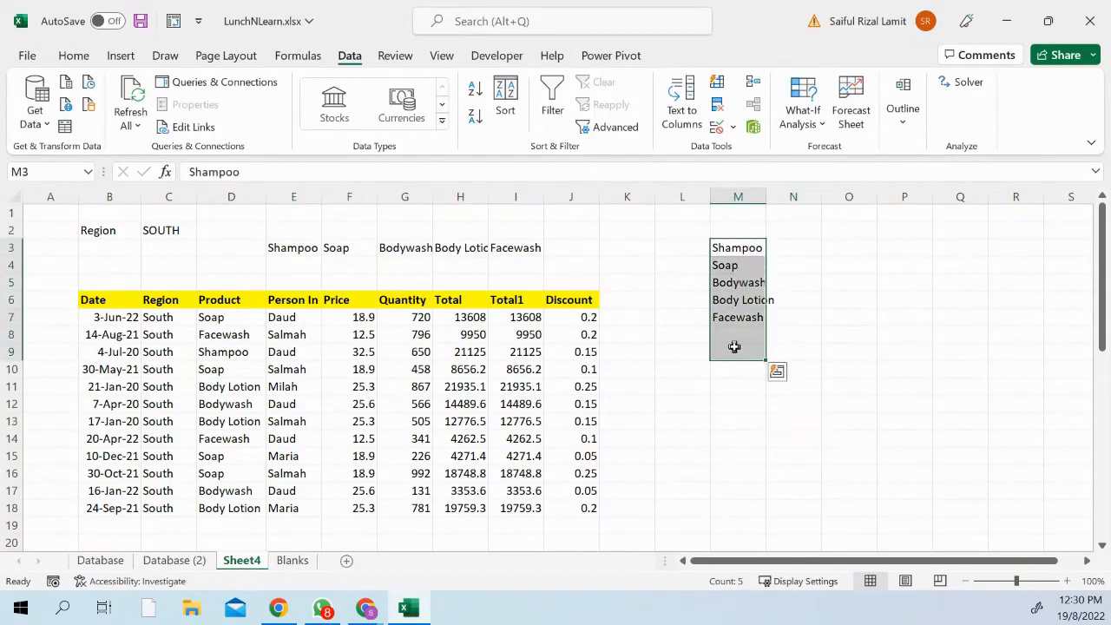
pyautogui.press('Delete')
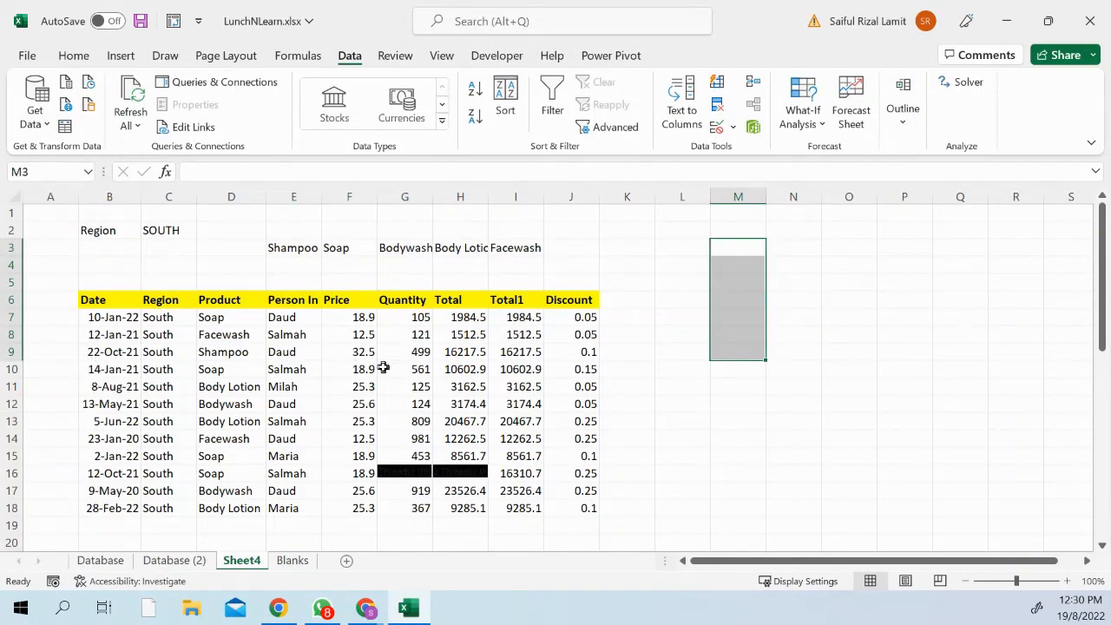
# Insert a new blank row at row 4, between the product headings and the filtered table.
pyautogui.keyDown('ctrl'); pyautogui.scroll(1, 387, 368); pyautogui.keyUp('ctrl')
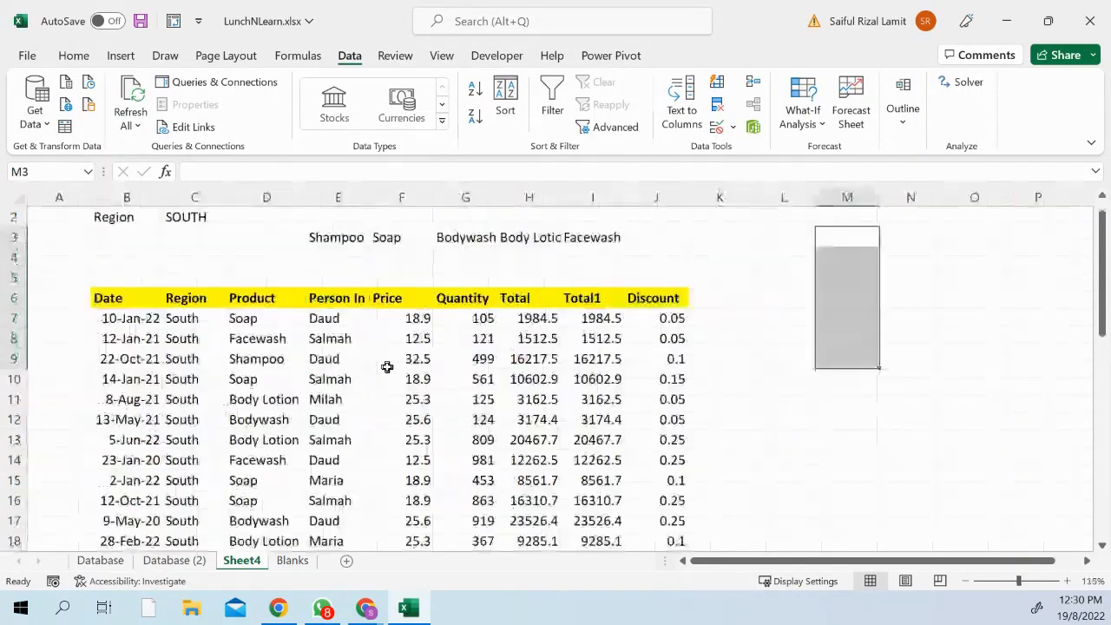
pyautogui.click(357, 252)
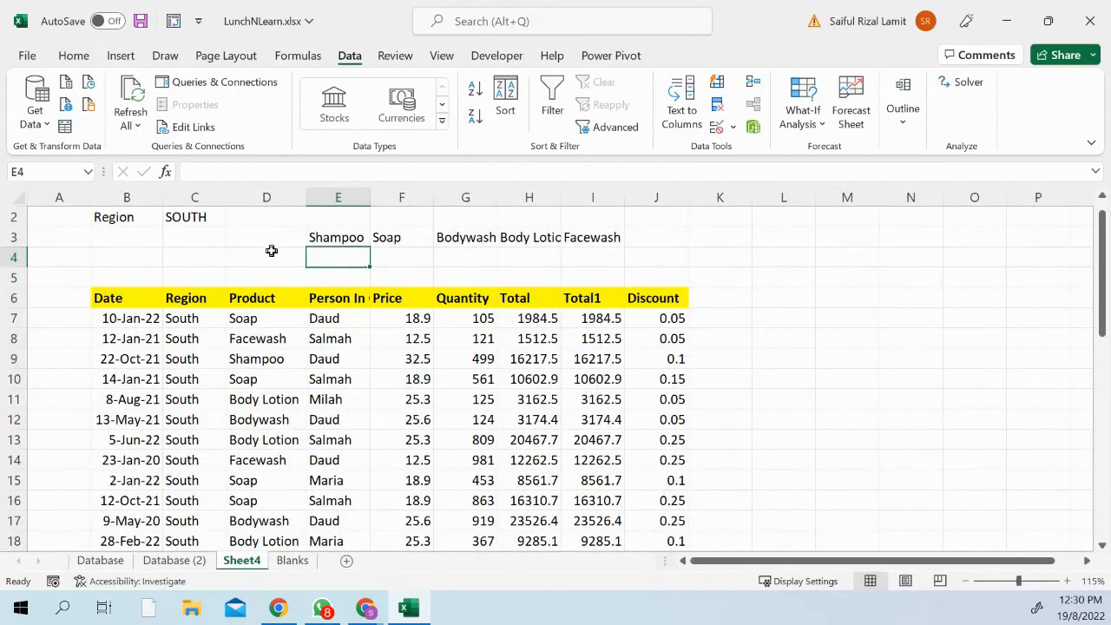
pyautogui.click(273, 251)
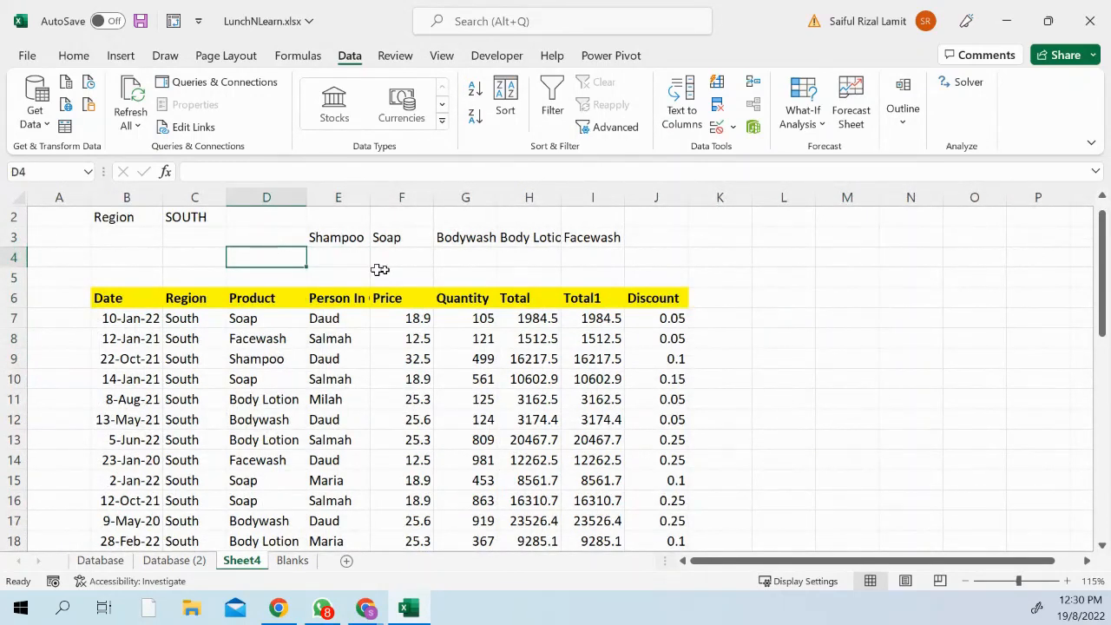
pyautogui.rightClick(25, 263)
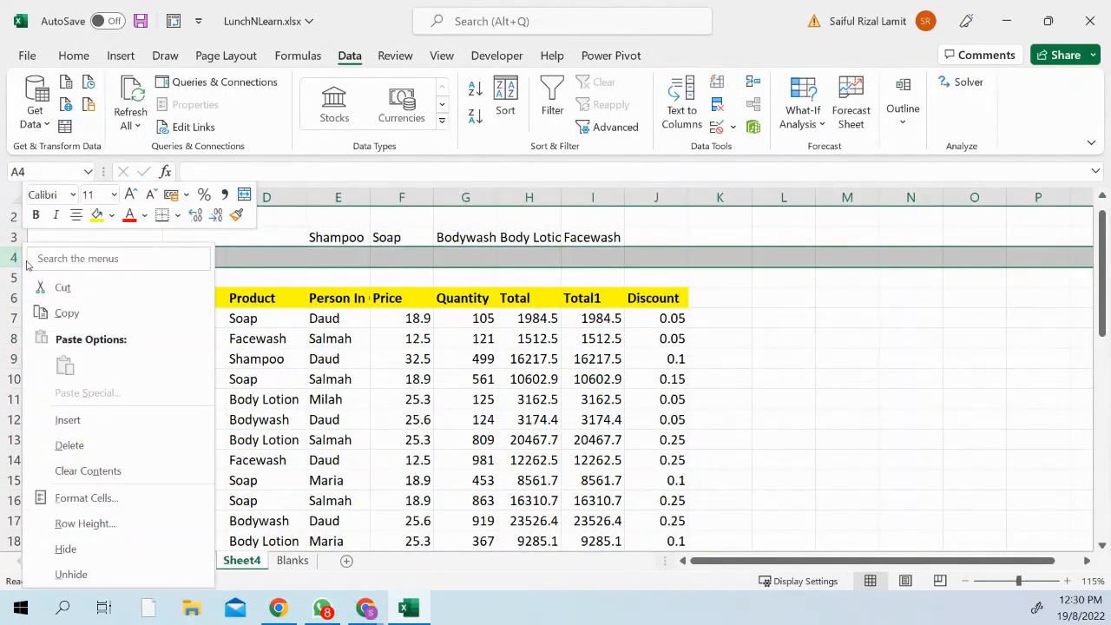
pyautogui.click(68, 419)
pyautogui.click(320, 273)
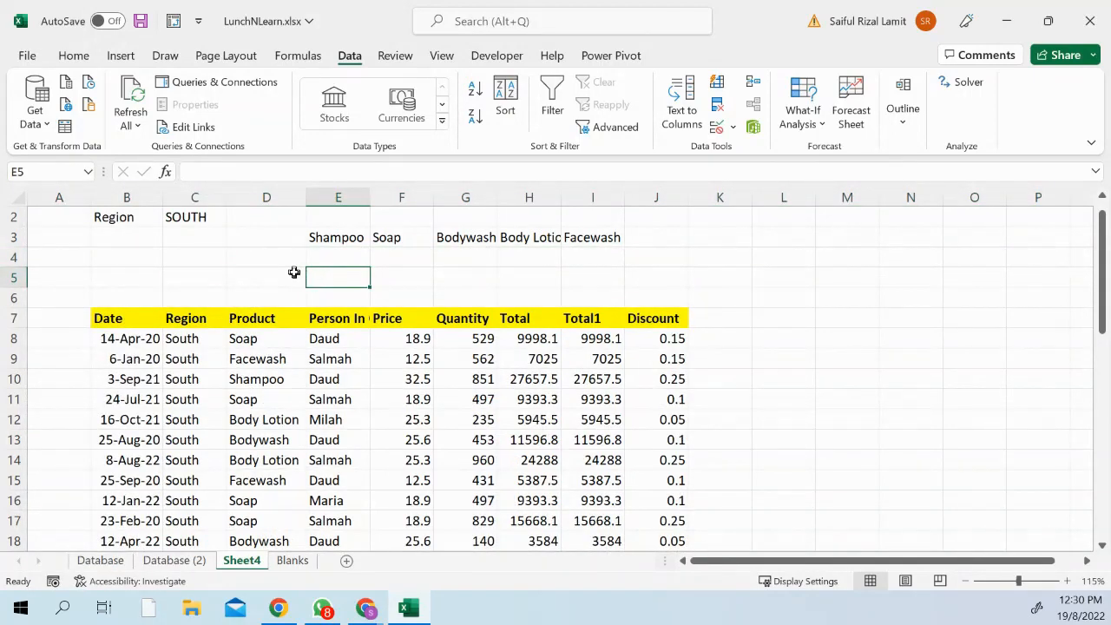
# Insert another blank row at row 4 above the filtered table and auto-fit the width of column E.
pyautogui.click(277, 262)
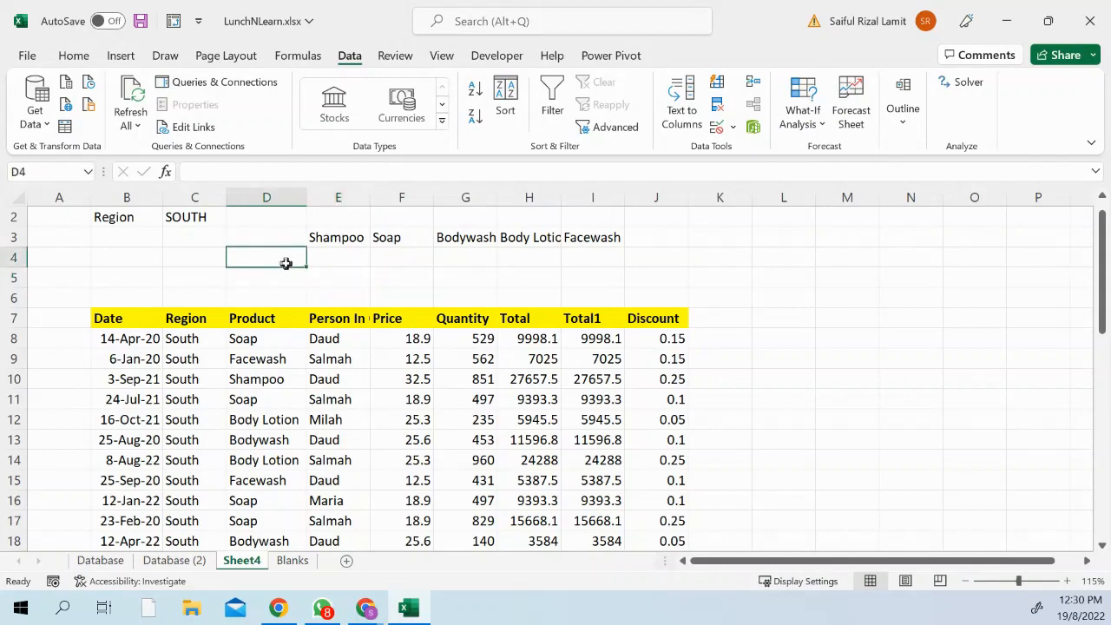
pyautogui.rightClick(7, 257)
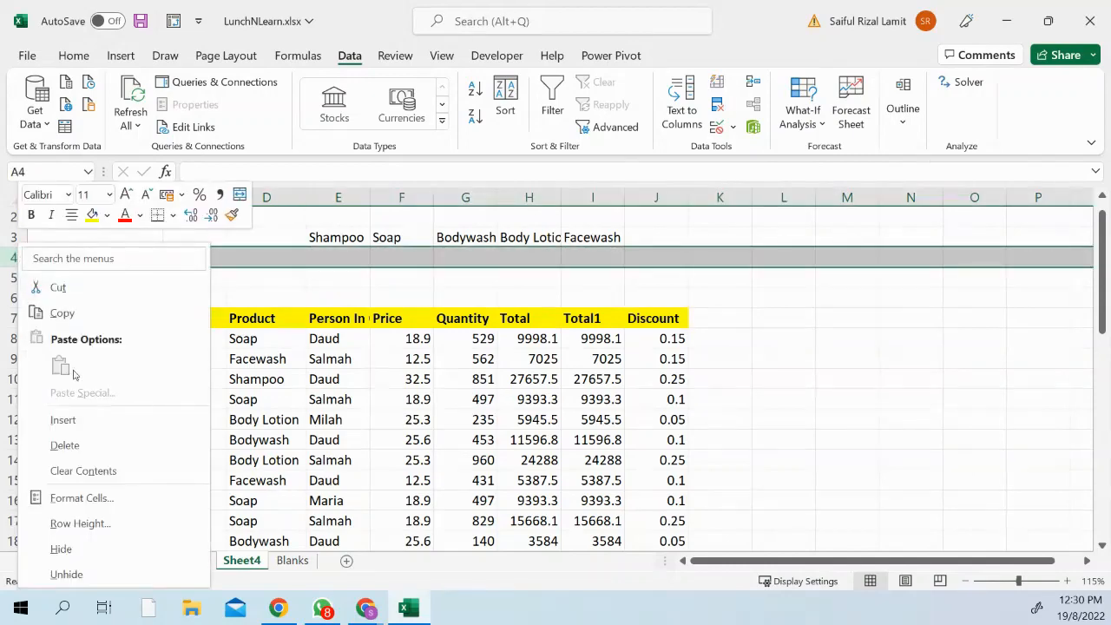
pyautogui.click(78, 423)
pyautogui.click(273, 290)
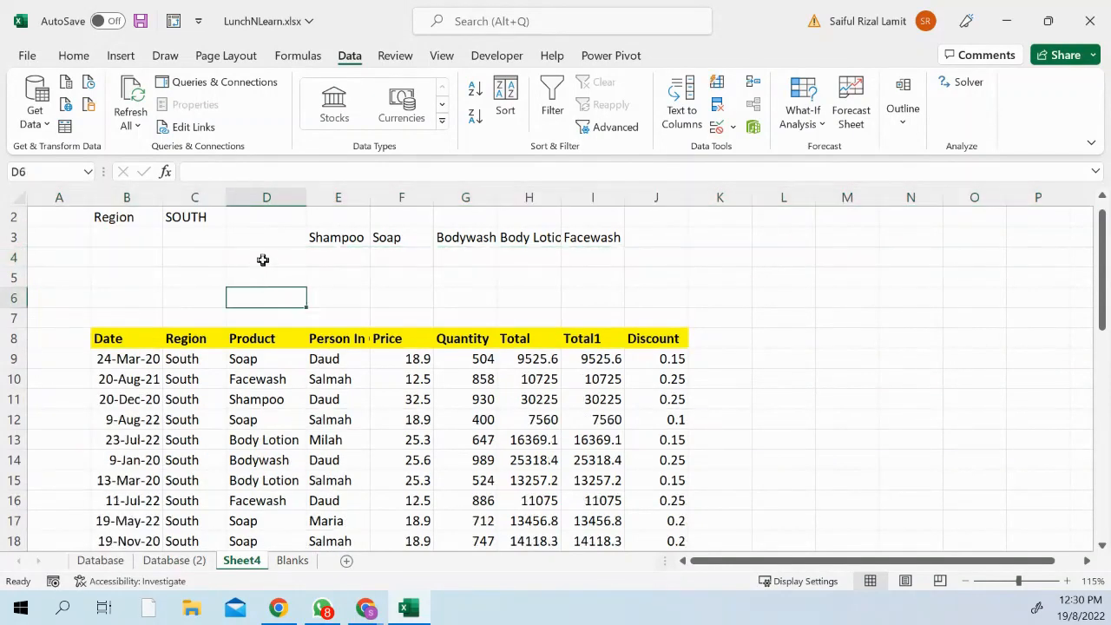
pyautogui.click(263, 258)
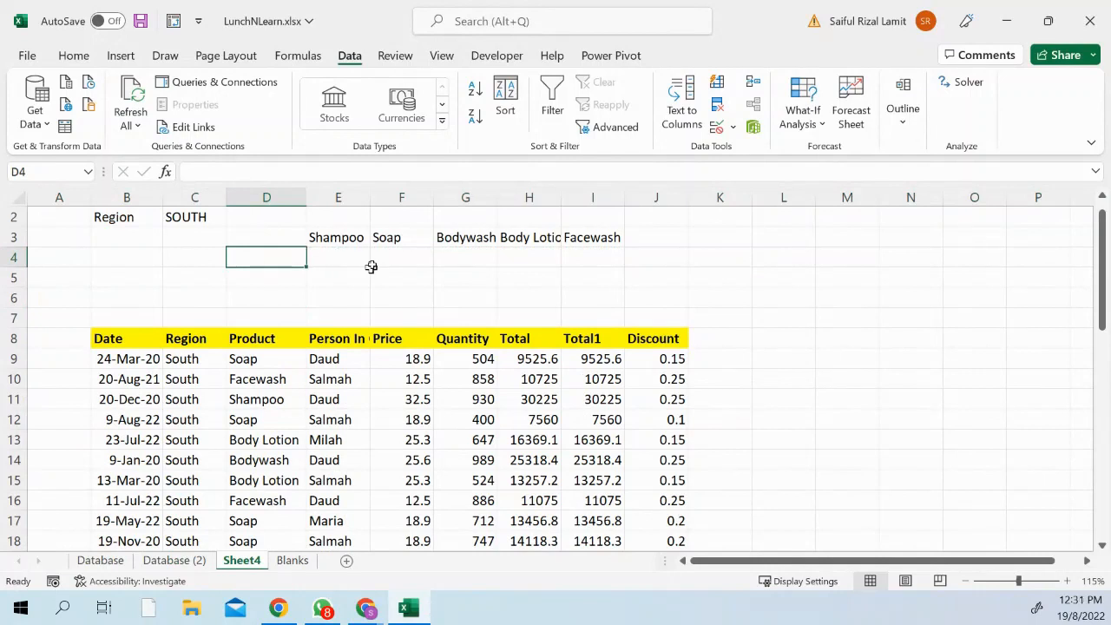
pyautogui.doubleClick(370, 198)
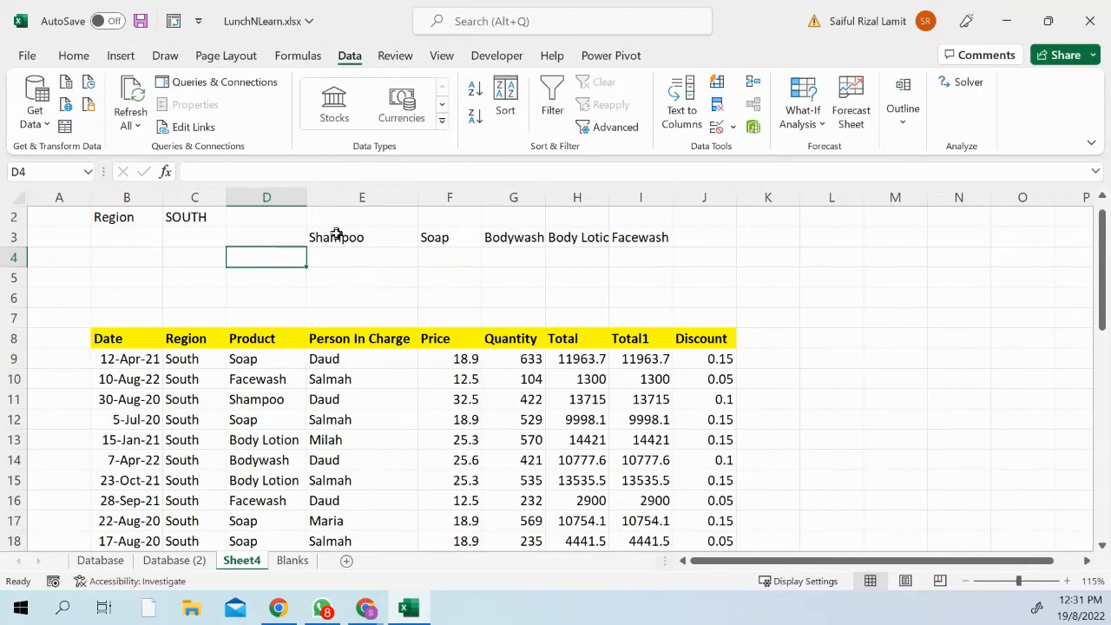
# Enter the row labels No. of items, Total and Average in cells D4 to D6.
pyautogui.write('NO.')
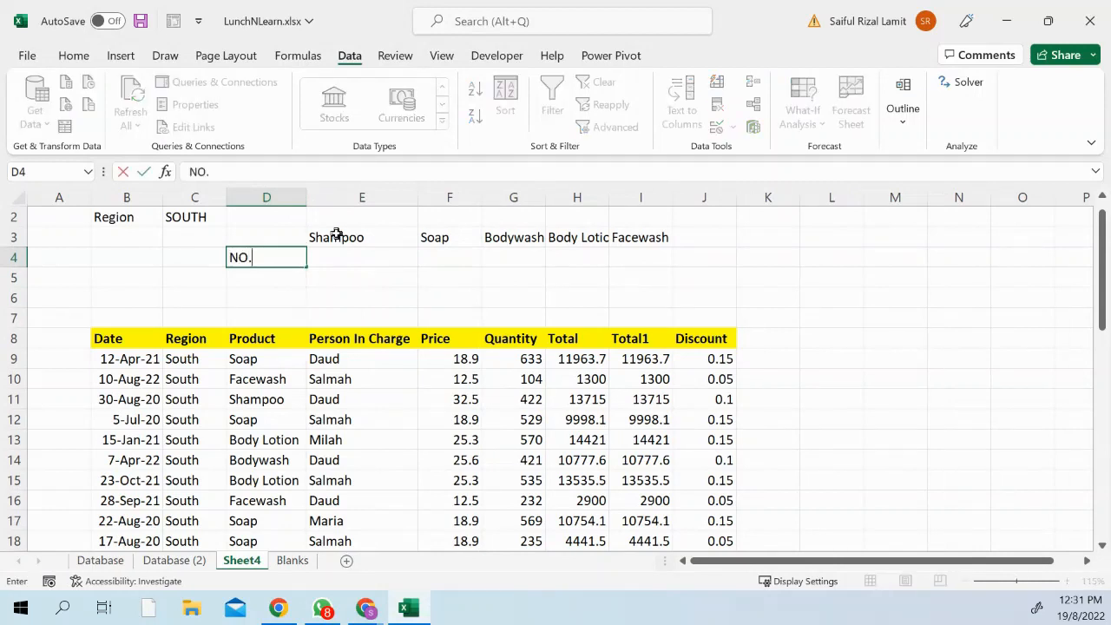
pyautogui.press('BackSpace')
pyautogui.press('BackSpace')
pyautogui.write('o. of items')
pyautogui.press('Return')
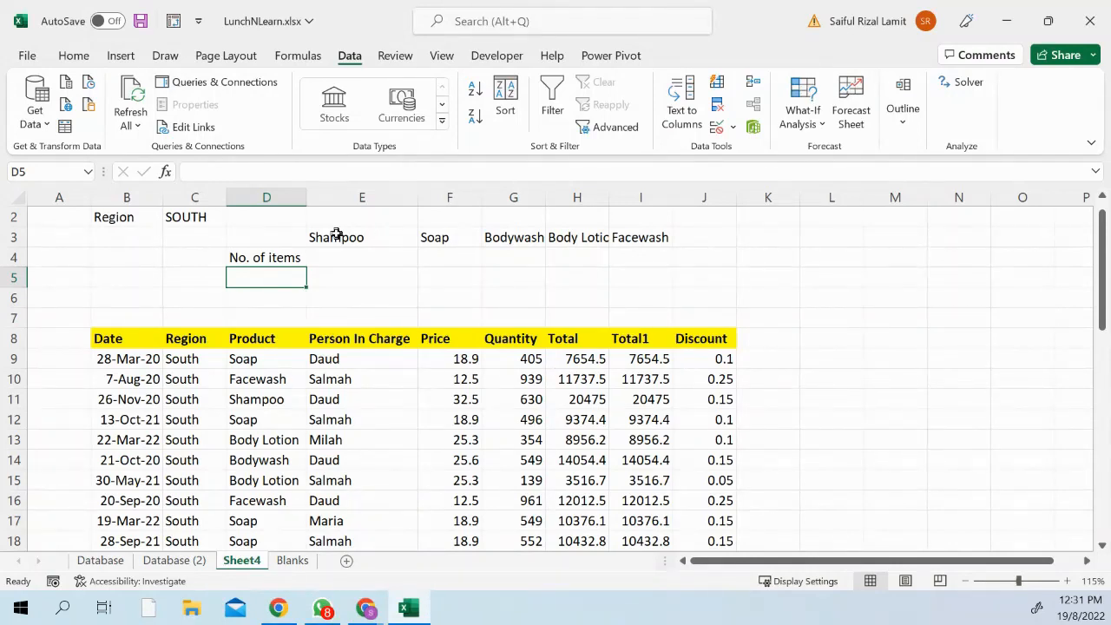
pyautogui.write('Tot')
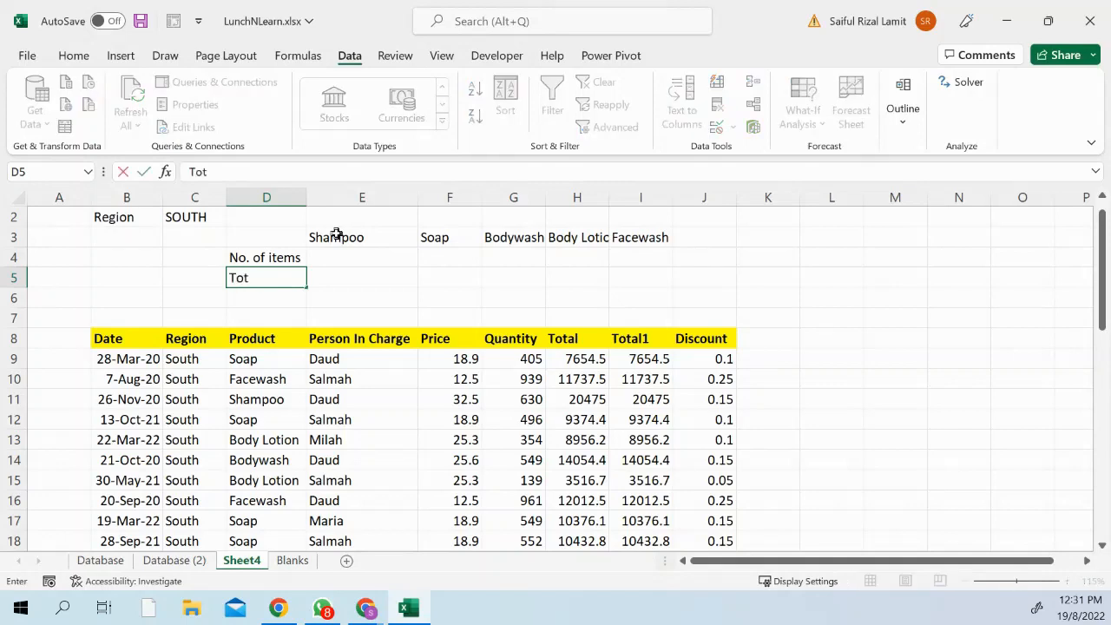
pyautogui.write('al')
pyautogui.press('Return')
pyautogui.write('Average')
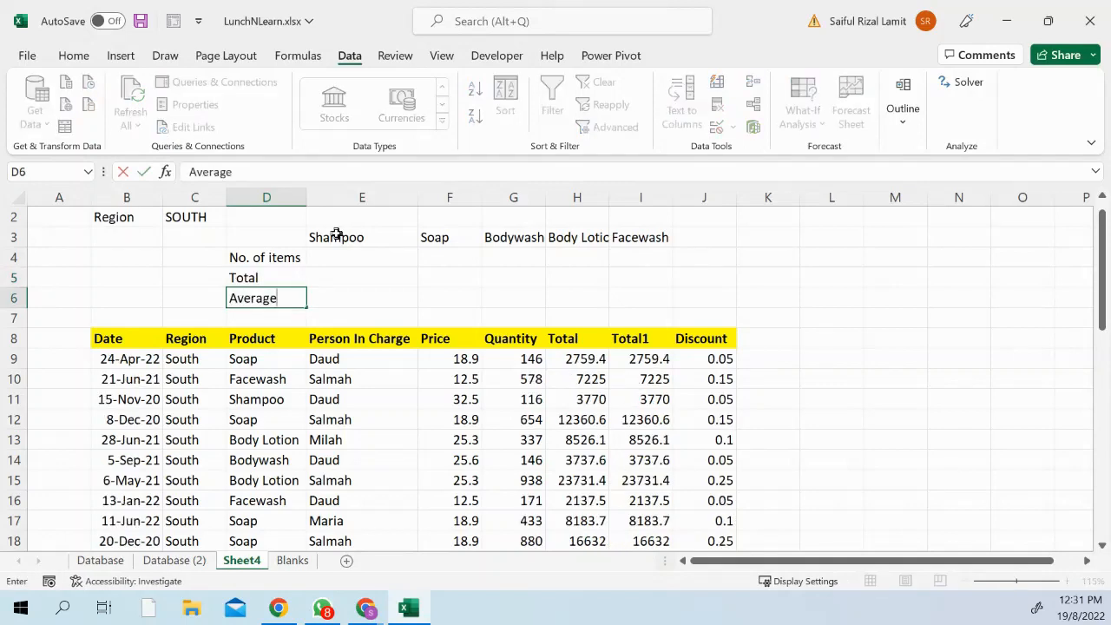
pyautogui.press('Return')
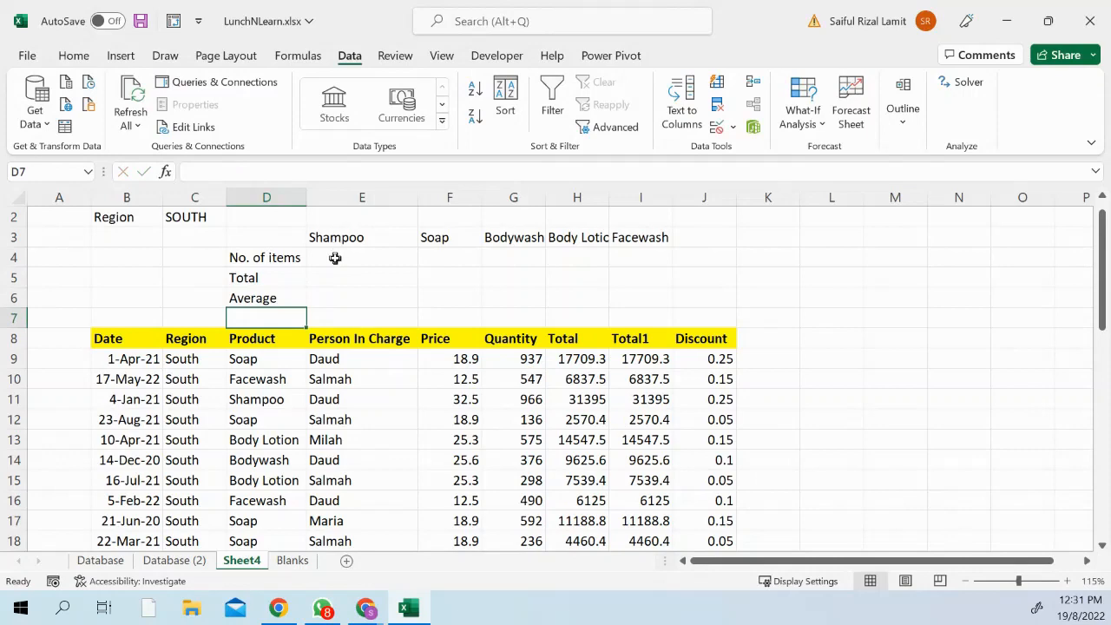
# Begin a COUNTIF formula in cell E4 with the product cells D9:D50 as its range.
pyautogui.click(335, 257)
pyautogui.write('=')
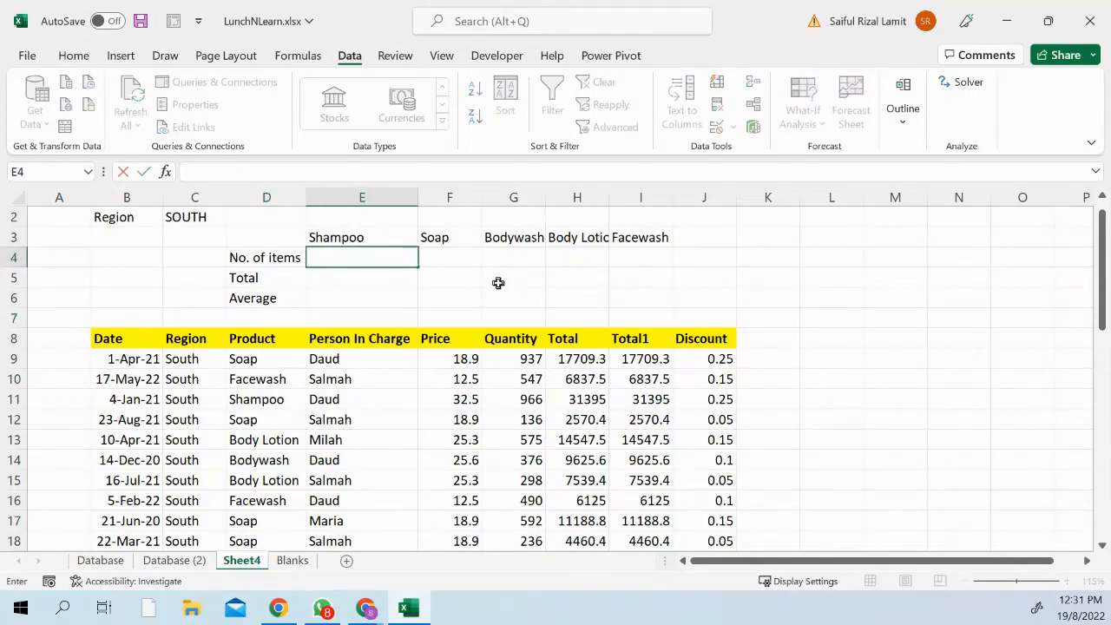
pyautogui.write('count')
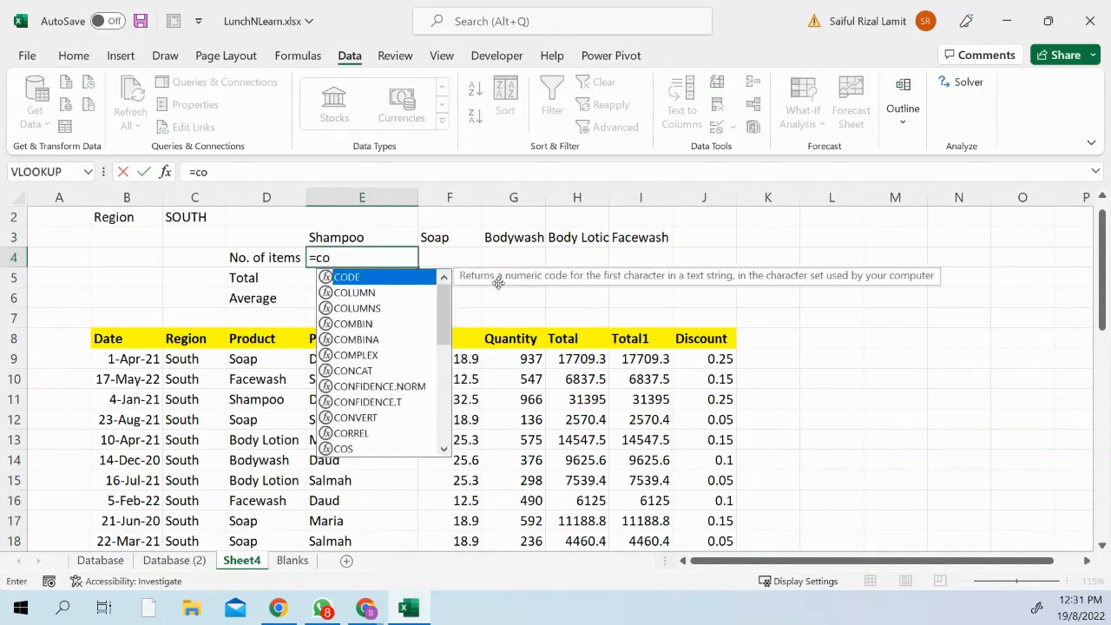
pyautogui.press('Down')
pyautogui.press('Down')
pyautogui.press('Down')
pyautogui.press('Tab')
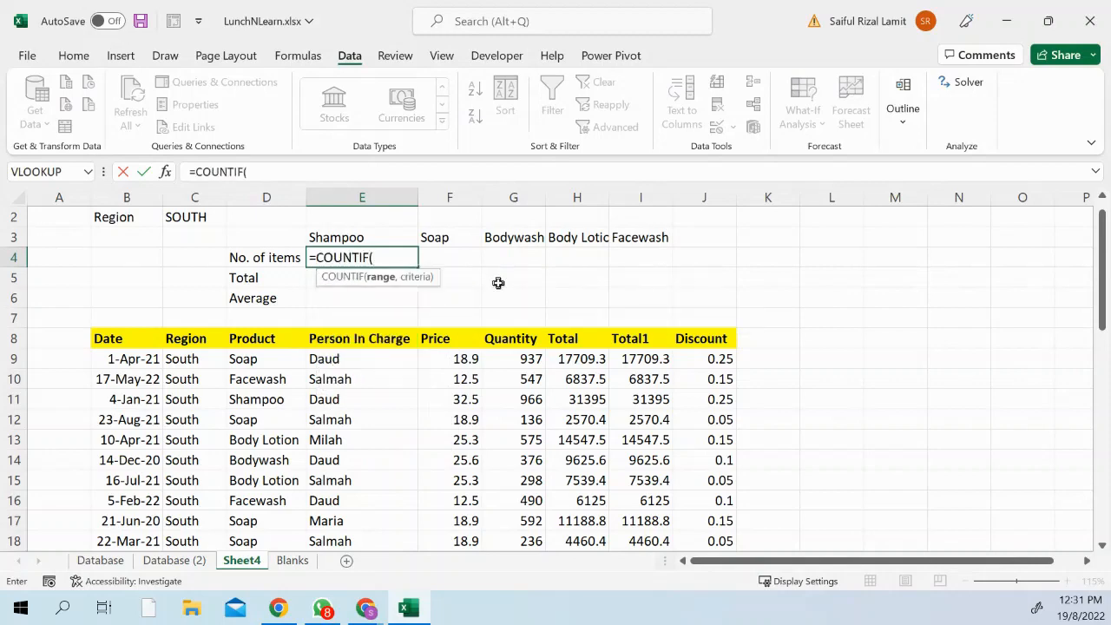
pyautogui.hotkey('ctrl', 'a')
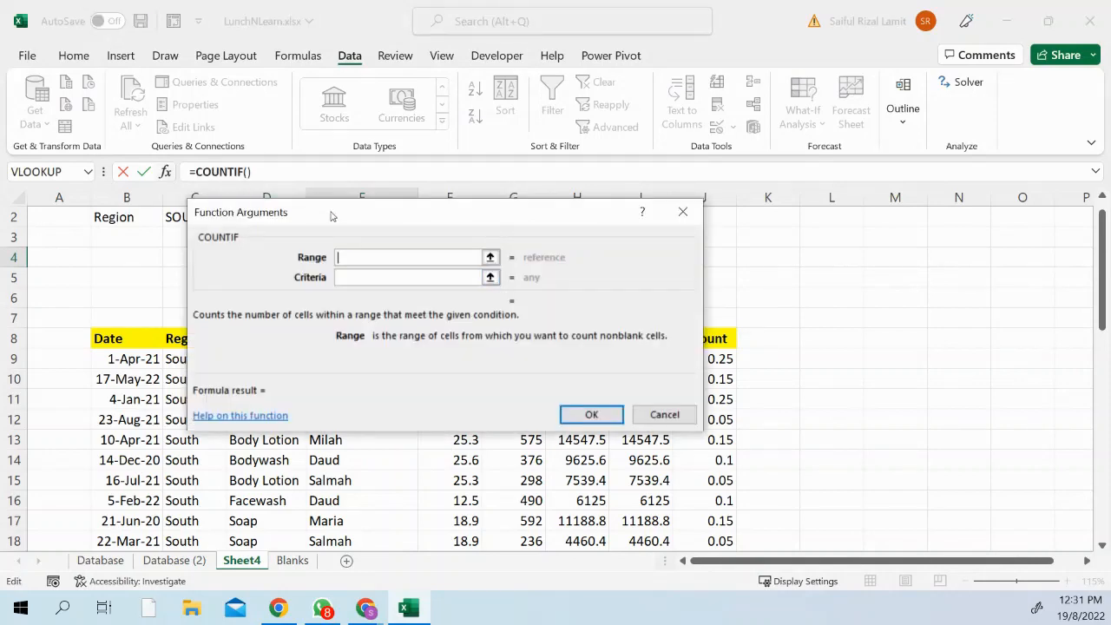
pyautogui.moveTo(335, 216); pyautogui.dragTo(662, 282)
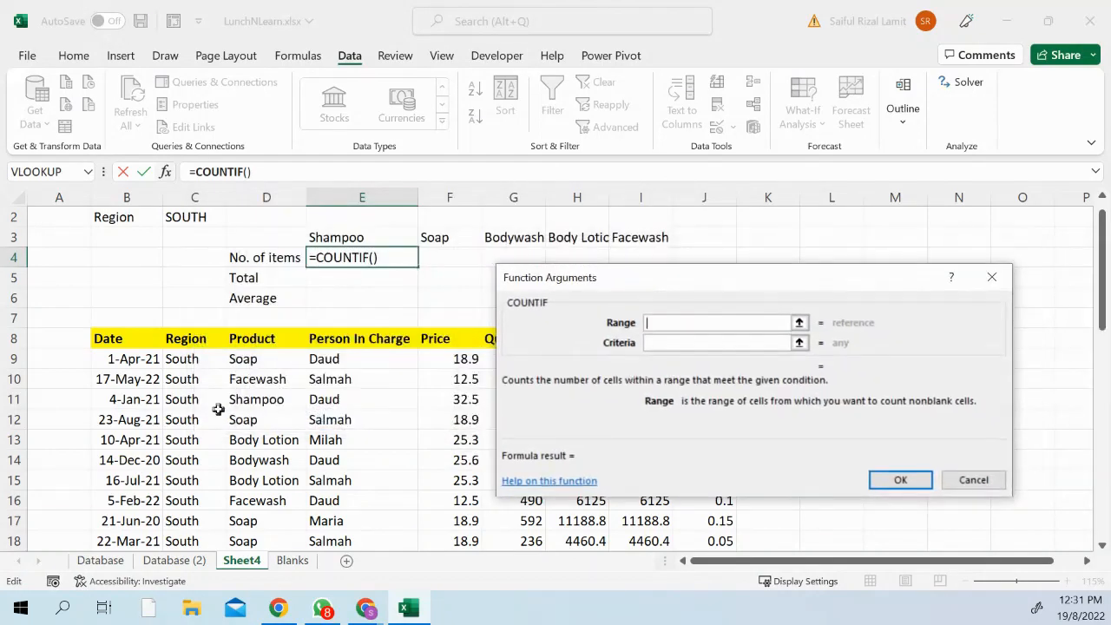
pyautogui.click(271, 362)
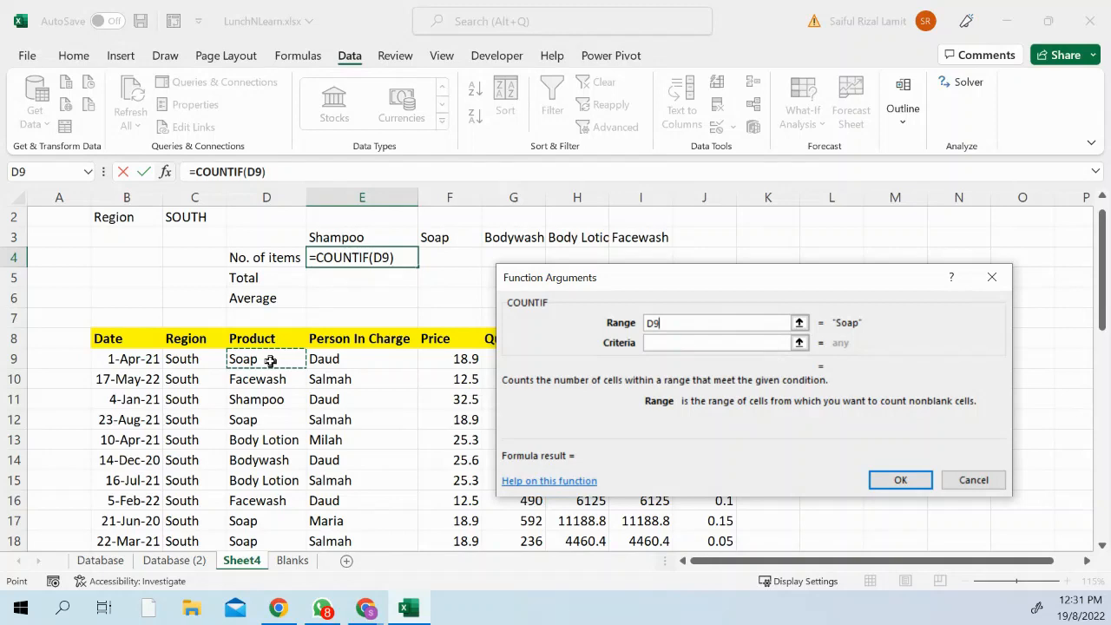
pyautogui.moveTo(271, 362); pyautogui.dragTo(285, 475)
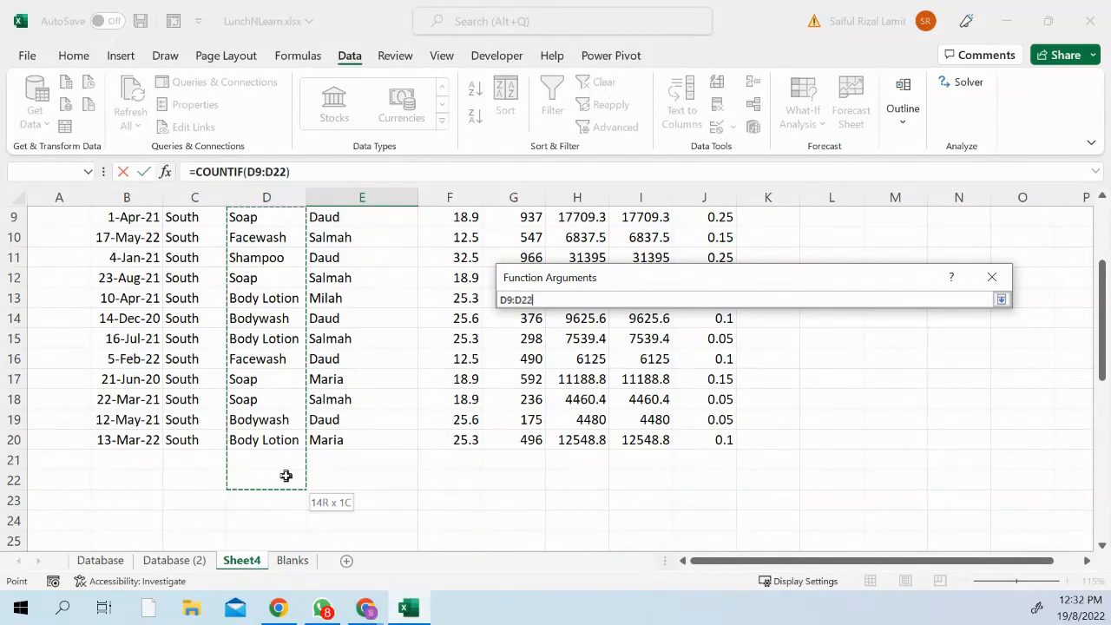
pyautogui.moveTo(285, 475); pyautogui.dragTo(279, 523)
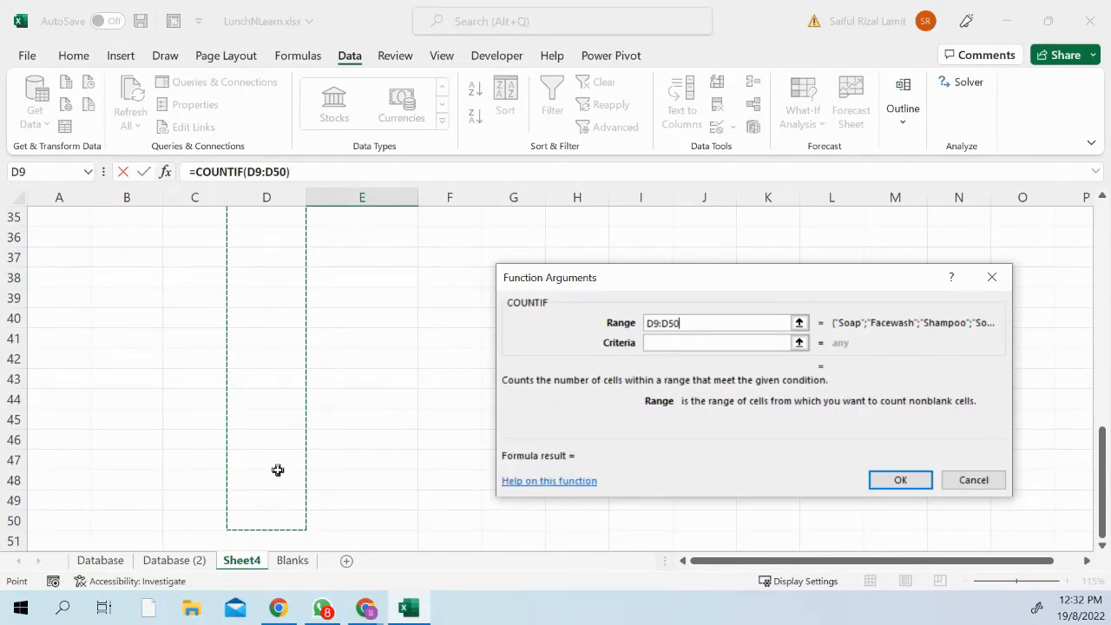
# Set the COUNTIF criteria to the Shampoo heading in E3 and complete the formula.
pyautogui.click(652, 343)
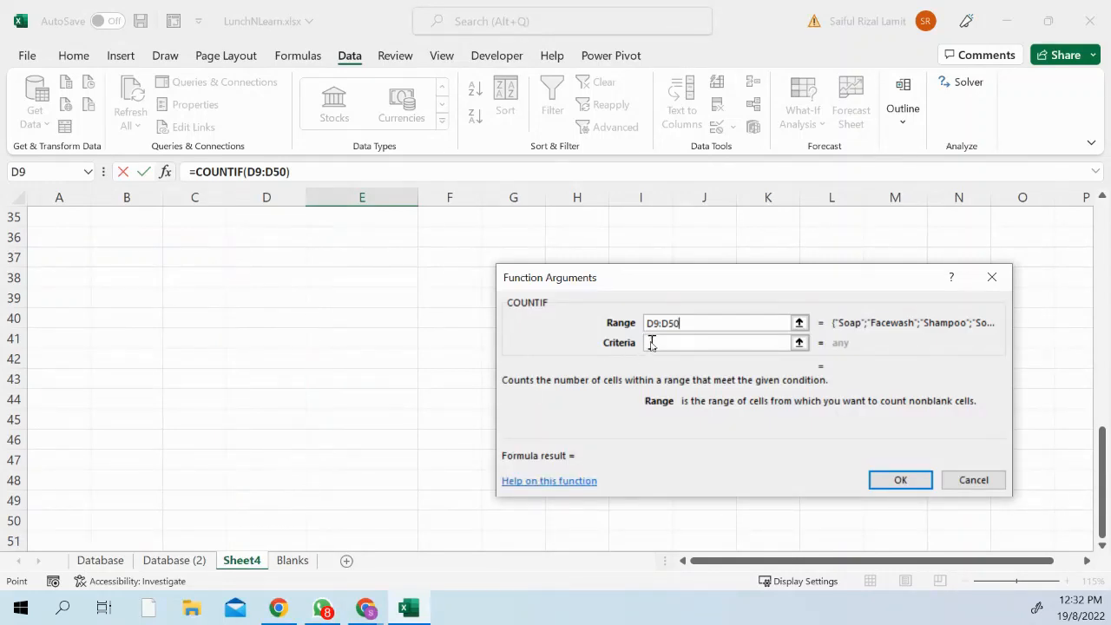
pyautogui.scroll(11, 422, 337)
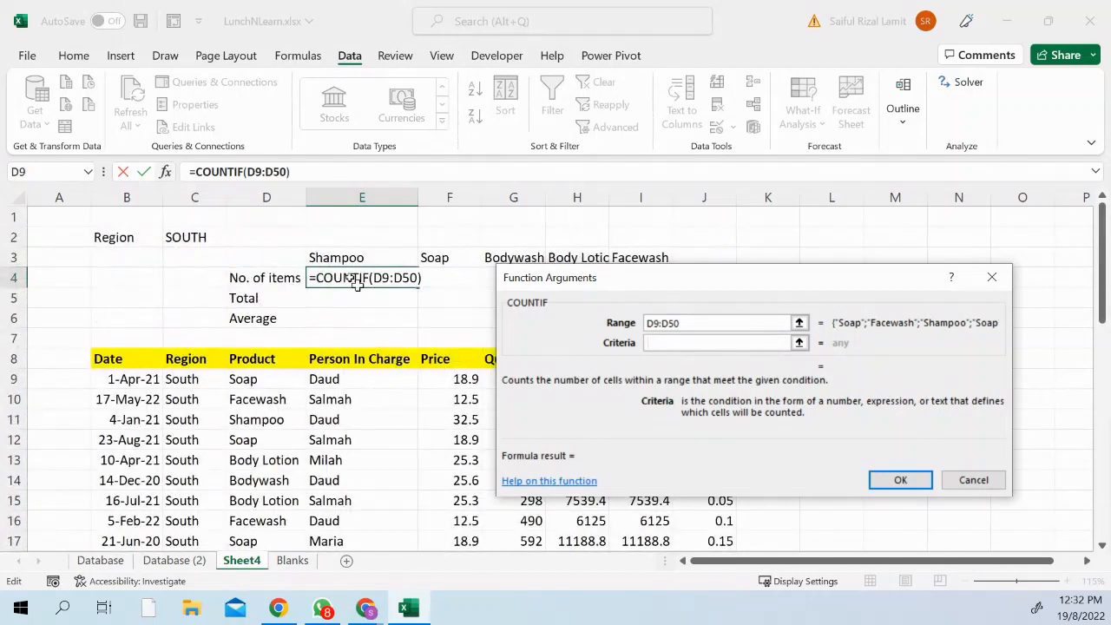
pyautogui.click(332, 254)
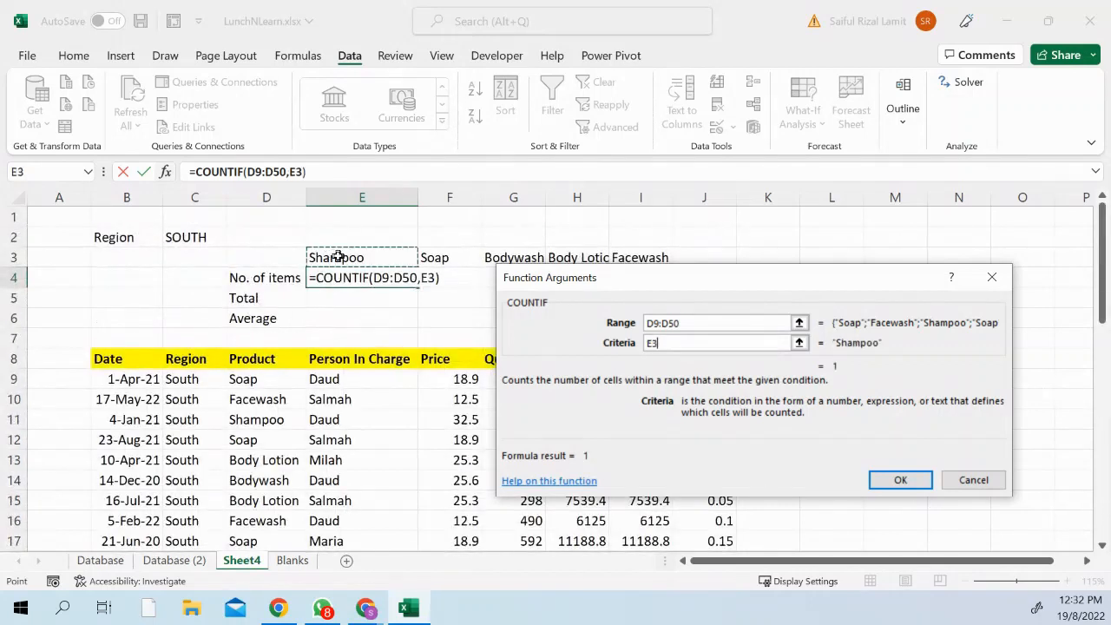
pyautogui.press('Return')
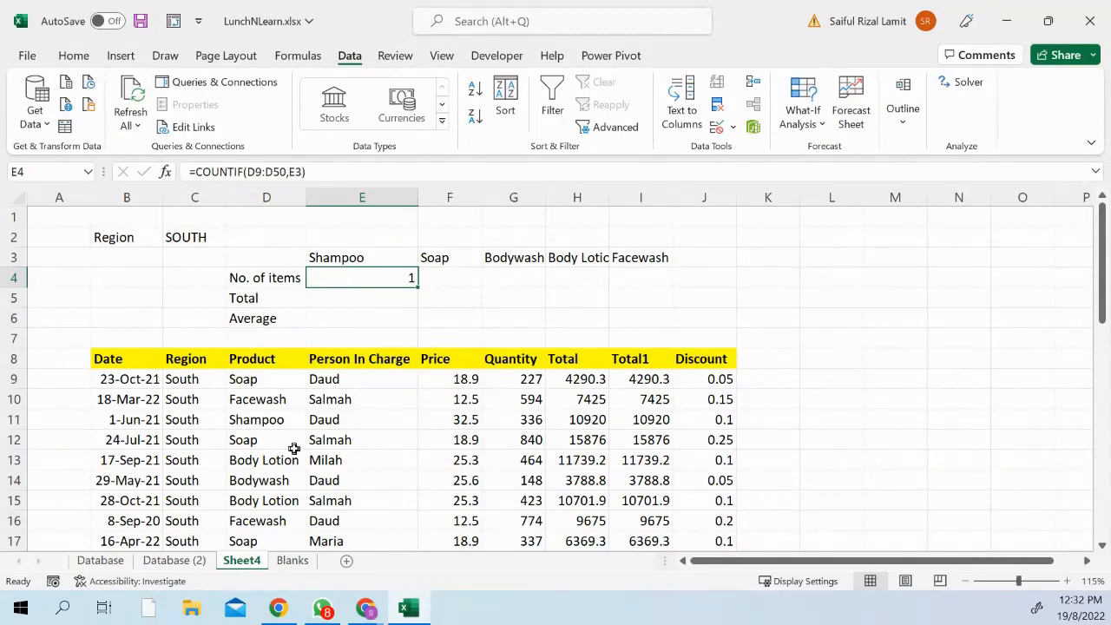
pyautogui.scroll(-4, 291, 453)
pyautogui.scroll(4, 286, 459)
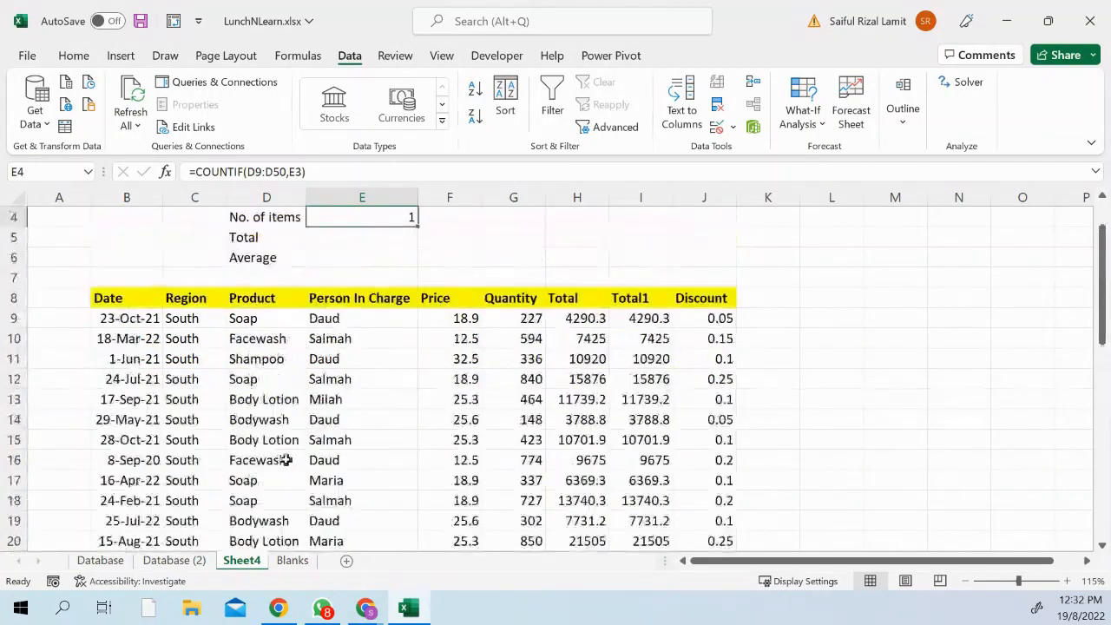
pyautogui.click(366, 292)
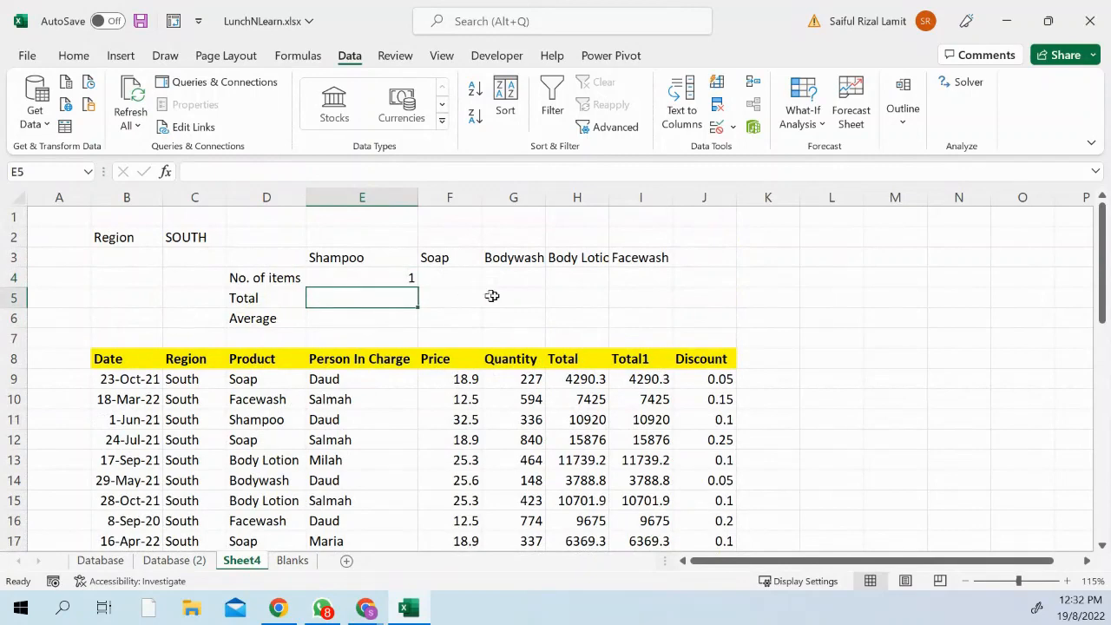
pyautogui.write('=sumif')
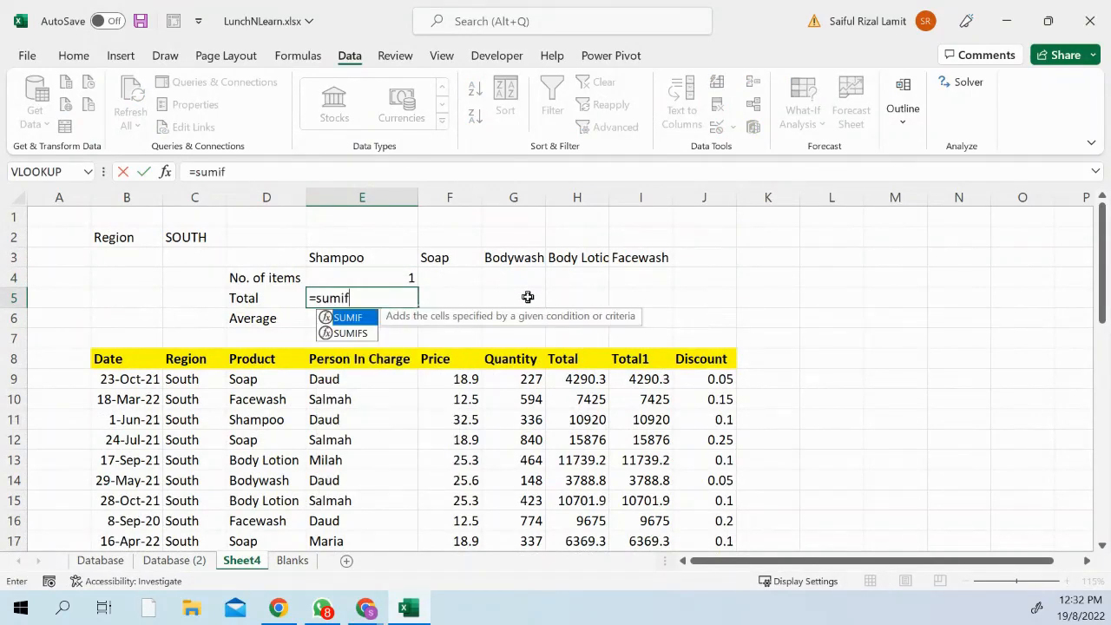
pyautogui.press('Tab')
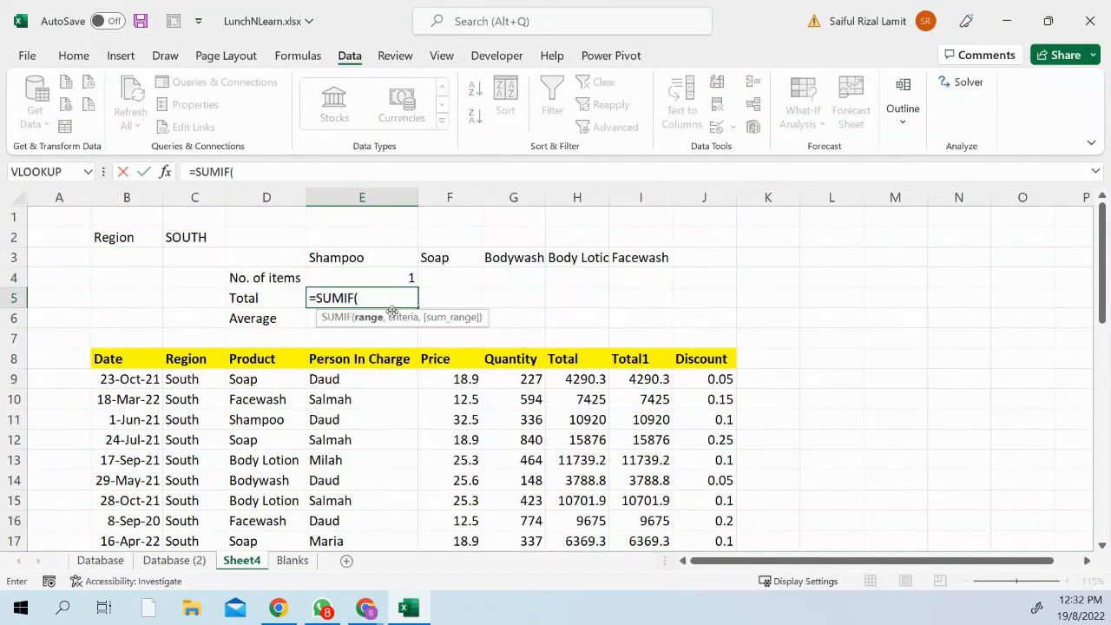
pyautogui.press('Escape')
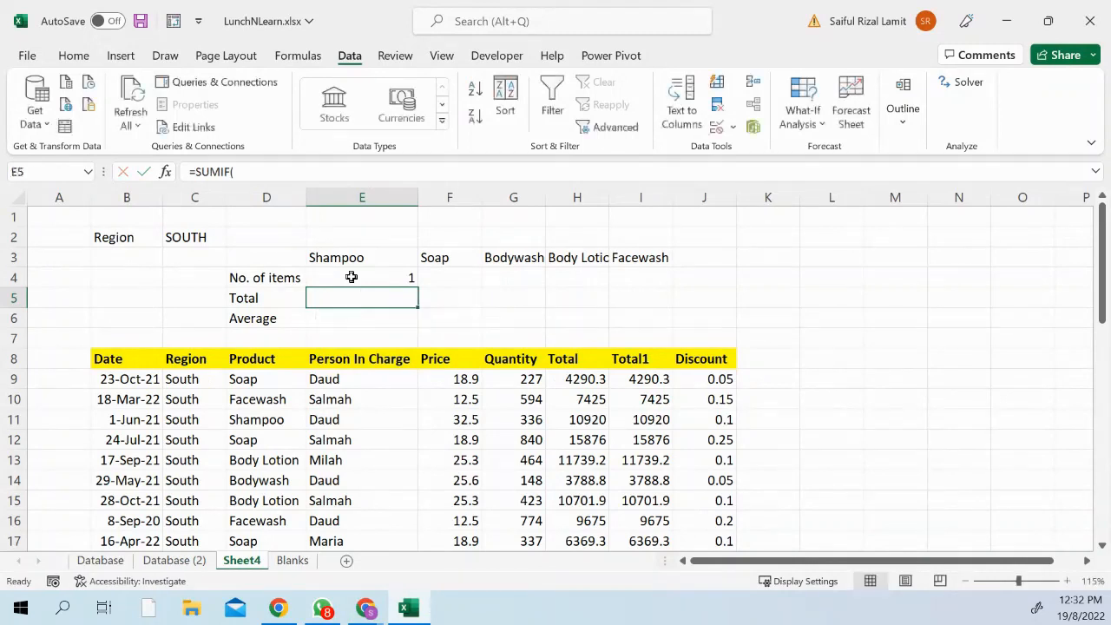
# Copy the COUNTIF formula text from E4 and paste it unchanged into the Total cell E5.
pyautogui.click(351, 277)
pyautogui.tripleClick(322, 171)
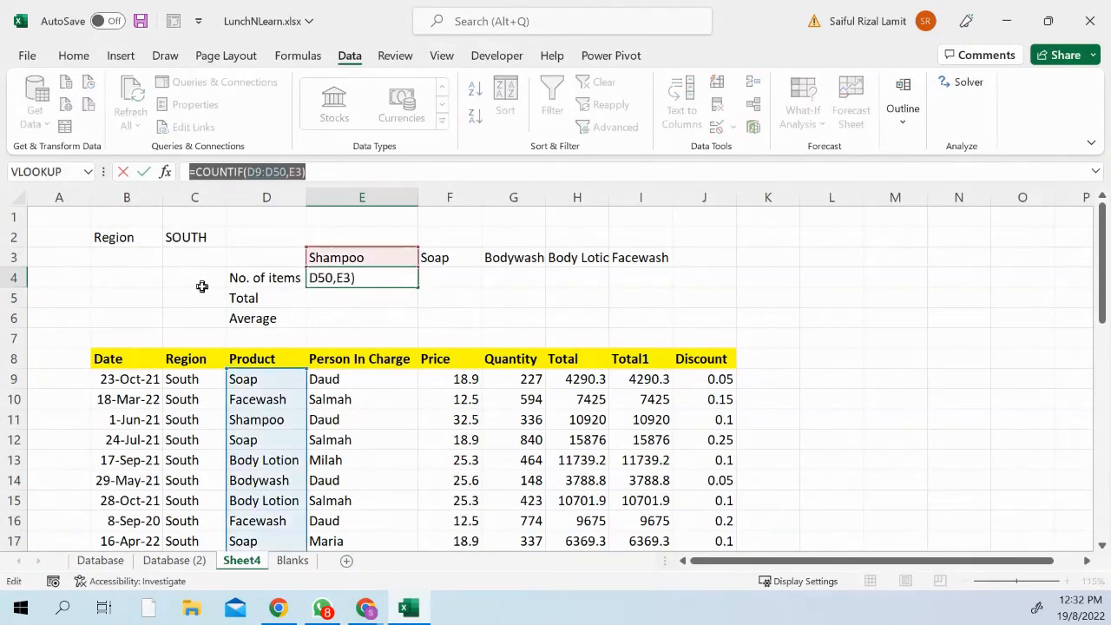
pyautogui.press('Escape')
pyautogui.doubleClick(338, 293)
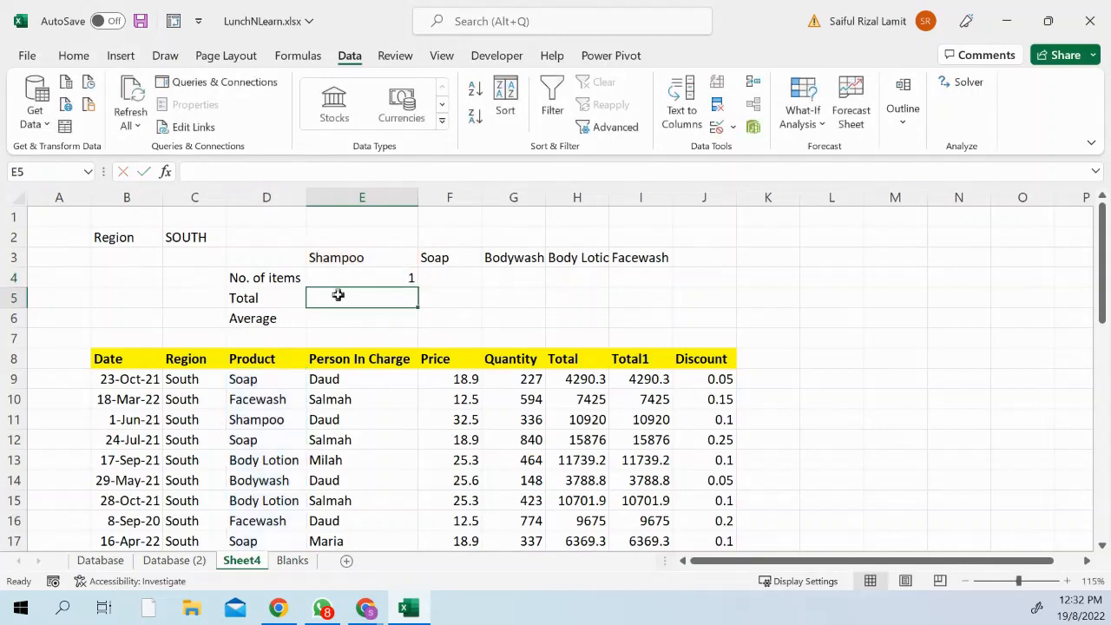
pyautogui.hotkey('ctrl', 'v')
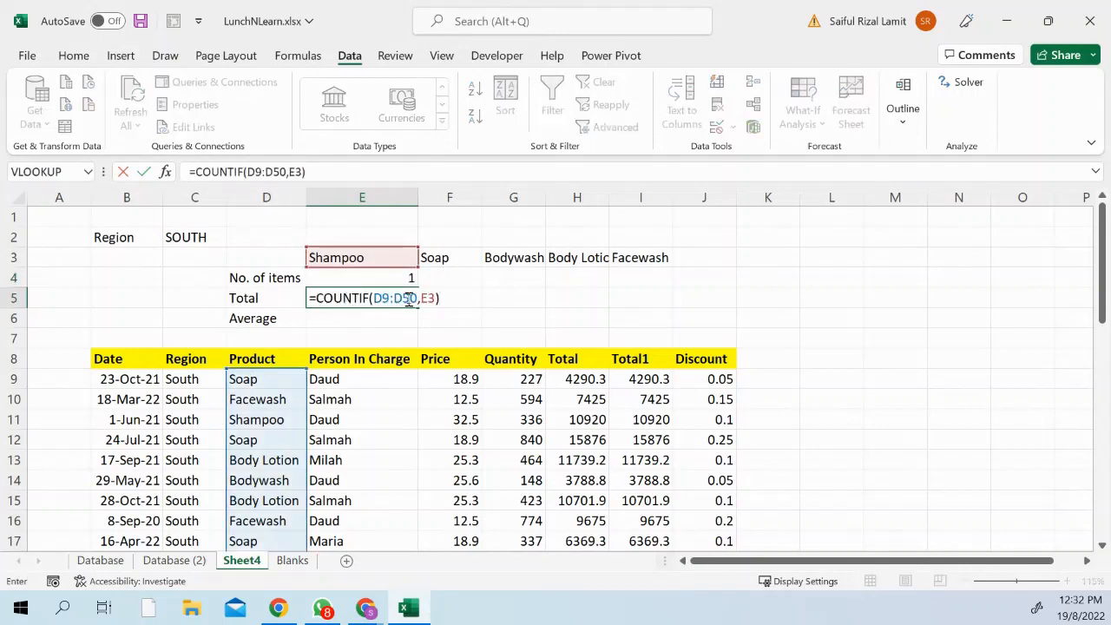
# Change the function in the Total formula in E5 from COUNTIF to SUMIF, keeping its range and criteria.
pyautogui.click(353, 296)
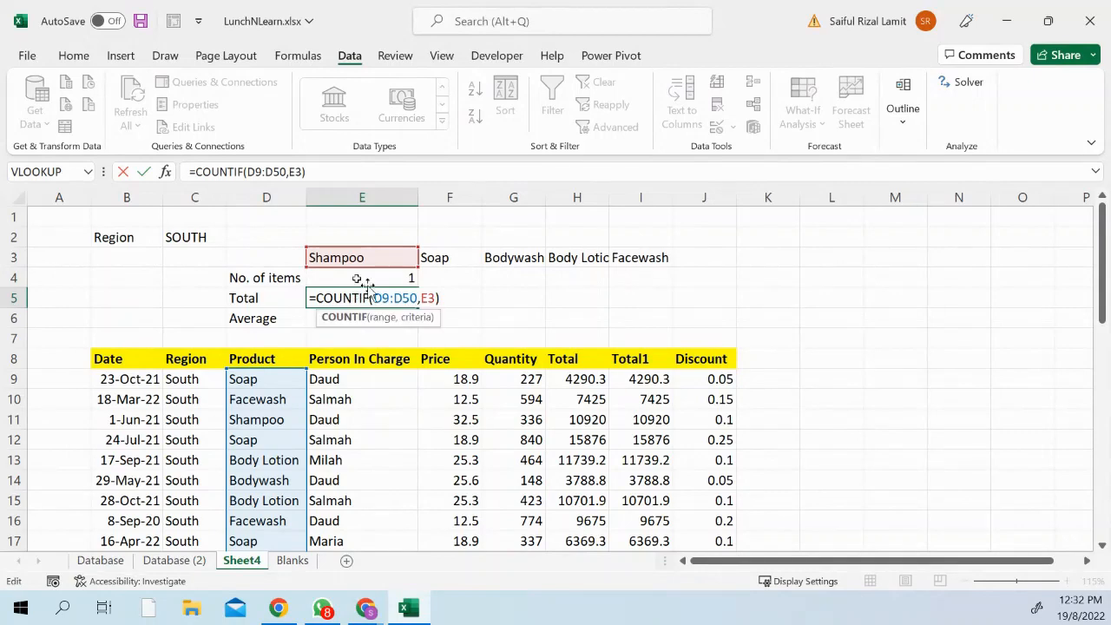
pyautogui.press('BackSpace')
pyautogui.press('BackSpace')
pyautogui.press('BackSpace')
pyautogui.press('BackSpace')
pyautogui.press('BackSpace')
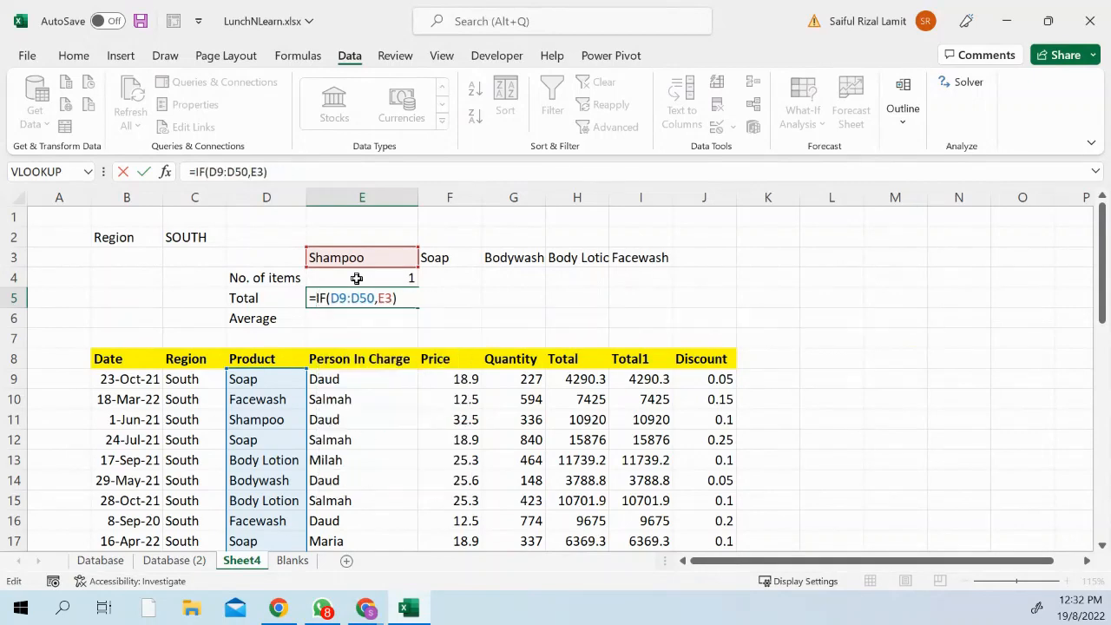
pyautogui.write('sumn')
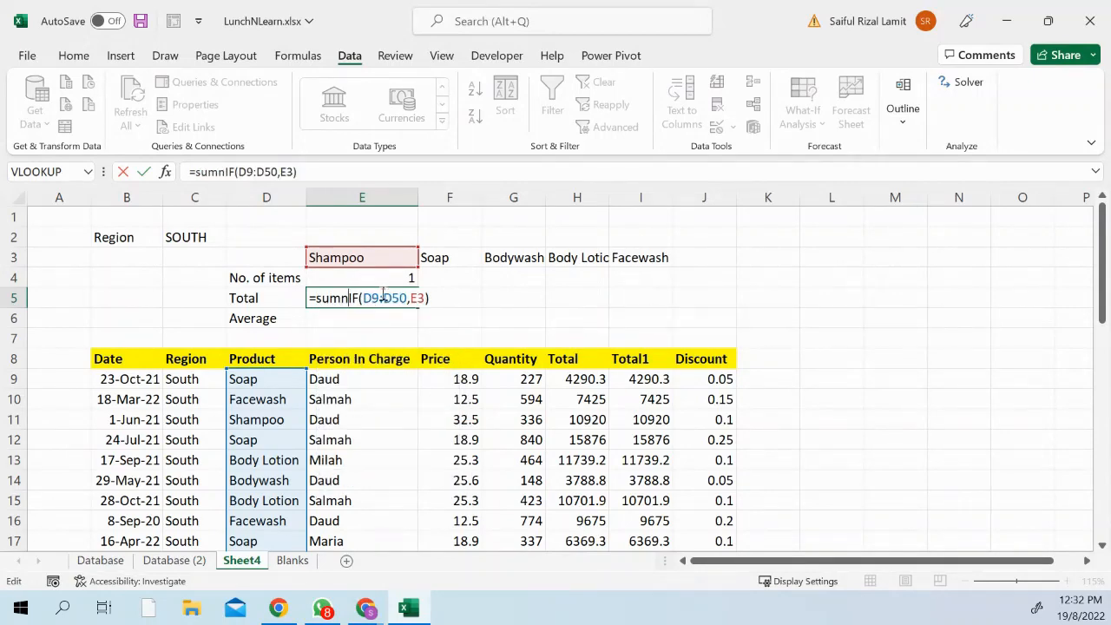
pyautogui.press('BackSpace')
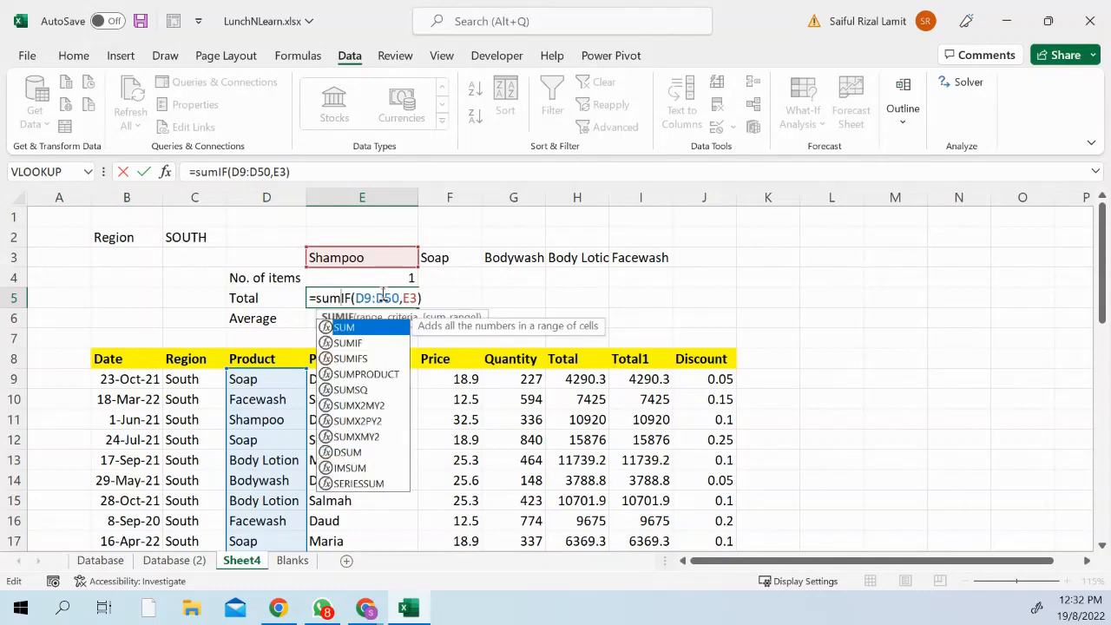
# Set the SUMIF sum range to quantity cell G9, complete the formula, and check it against the Shampoo row.
pyautogui.click(165, 172)
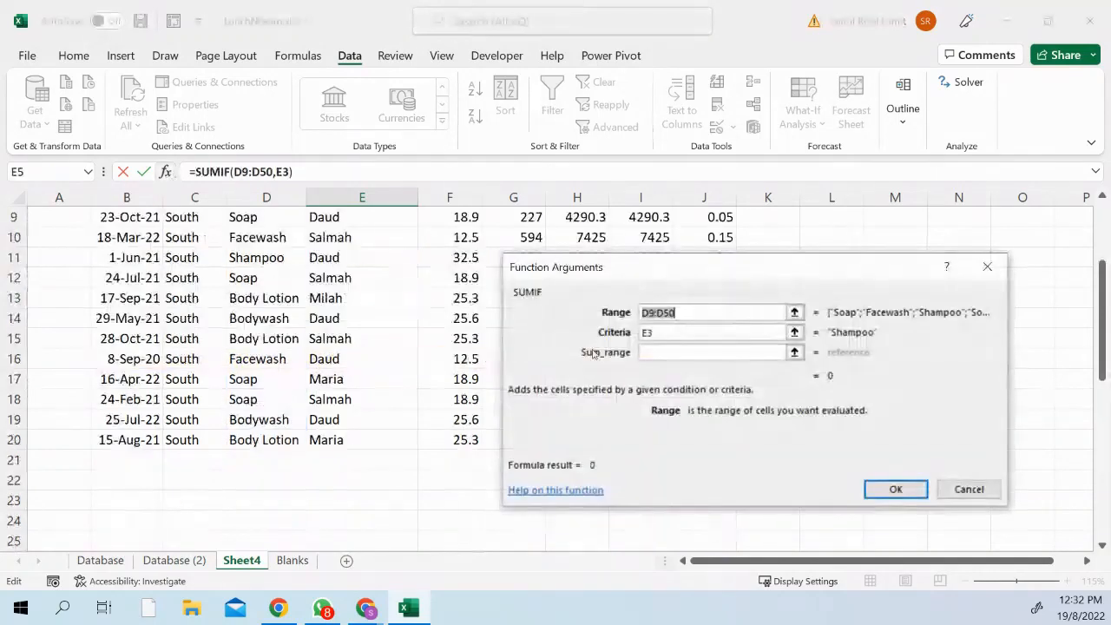
pyautogui.click(683, 351)
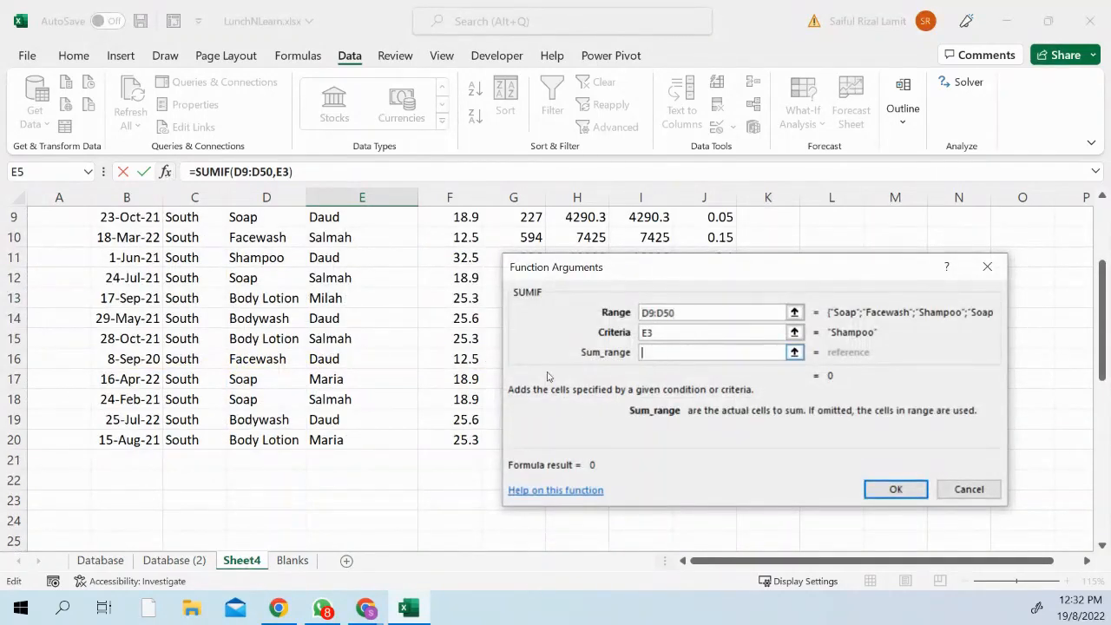
pyautogui.scroll(3, 424, 387)
pyautogui.moveTo(687, 277); pyautogui.dragTo(809, 266)
pyautogui.click(516, 380)
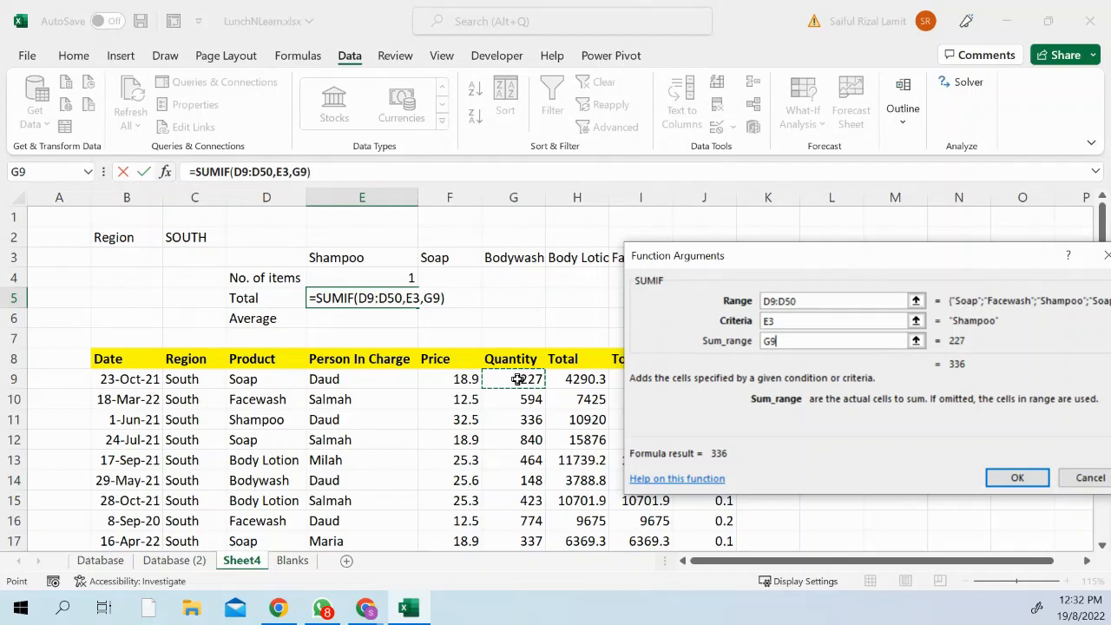
pyautogui.click(1008, 480)
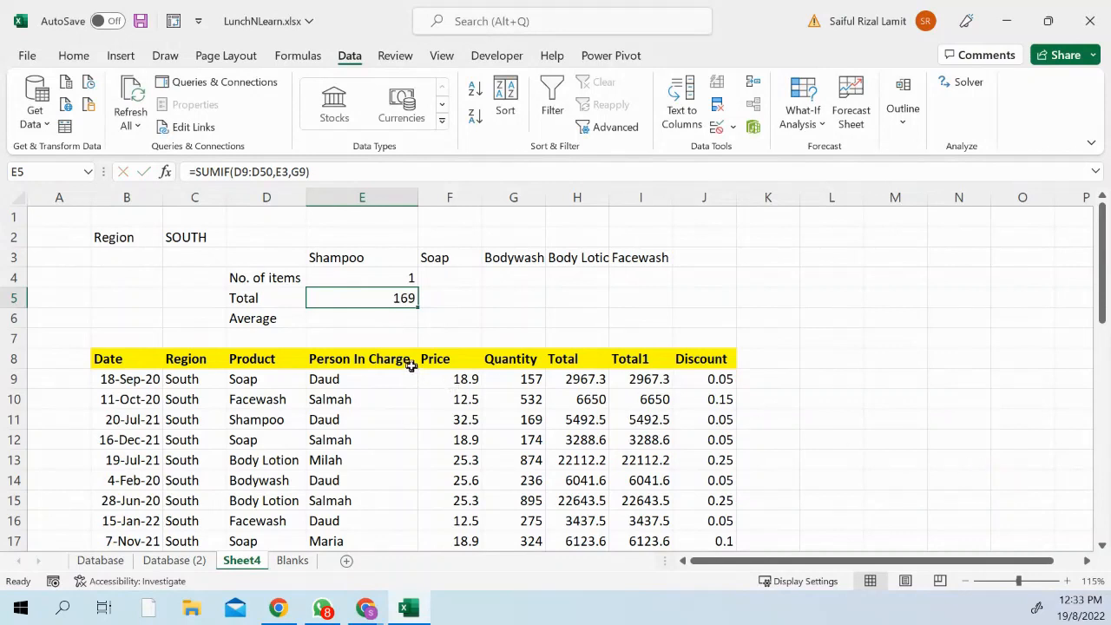
pyautogui.moveTo(274, 425); pyautogui.dragTo(520, 418)
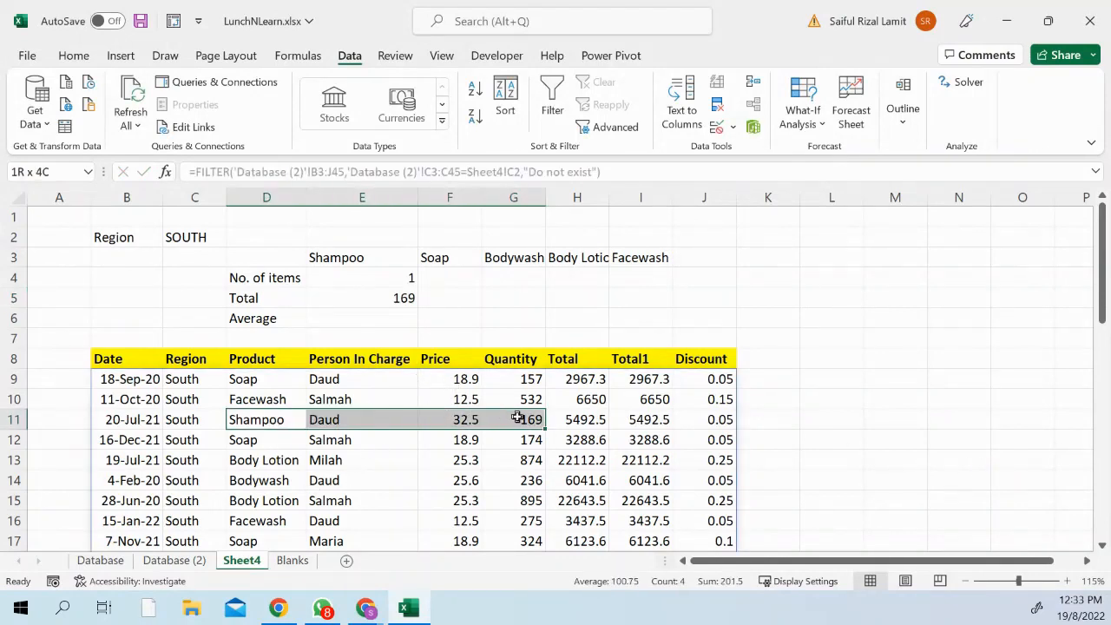
pyautogui.click(1000, 431)
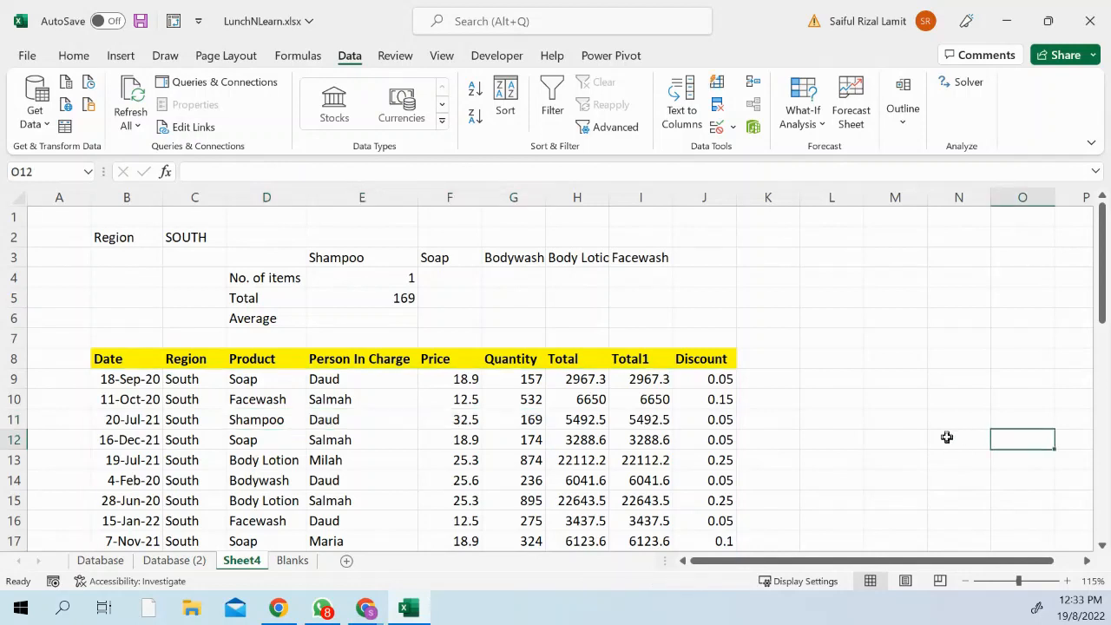
# Copy the SUMIF formula text from E5 and paste it unchanged into the Average cell E6.
pyautogui.click(368, 296)
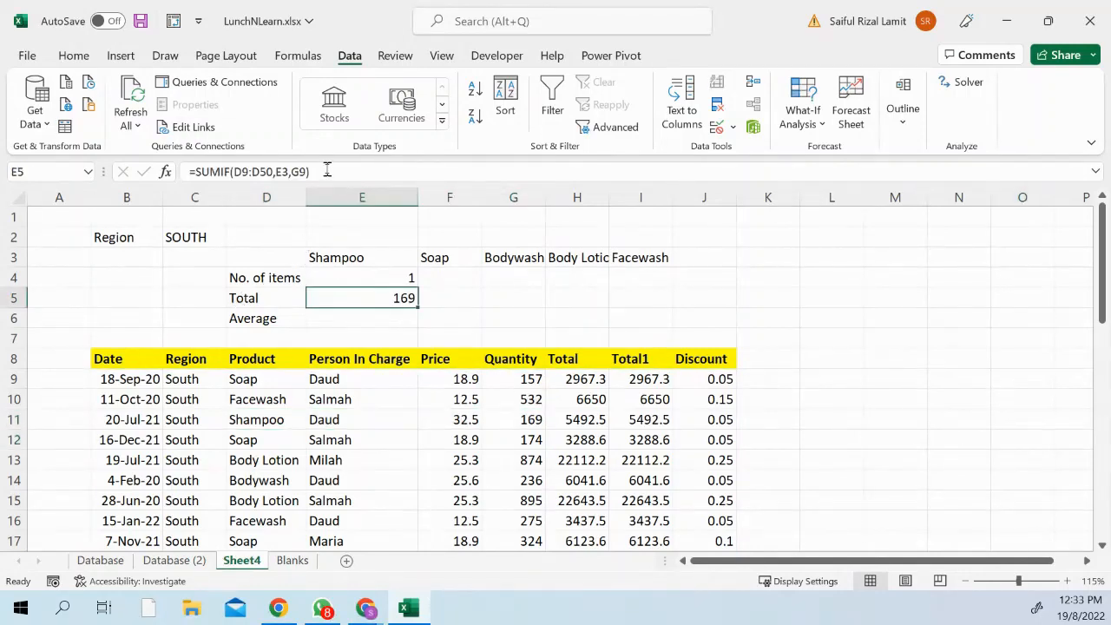
pyautogui.moveTo(326, 171); pyautogui.dragTo(85, 169)
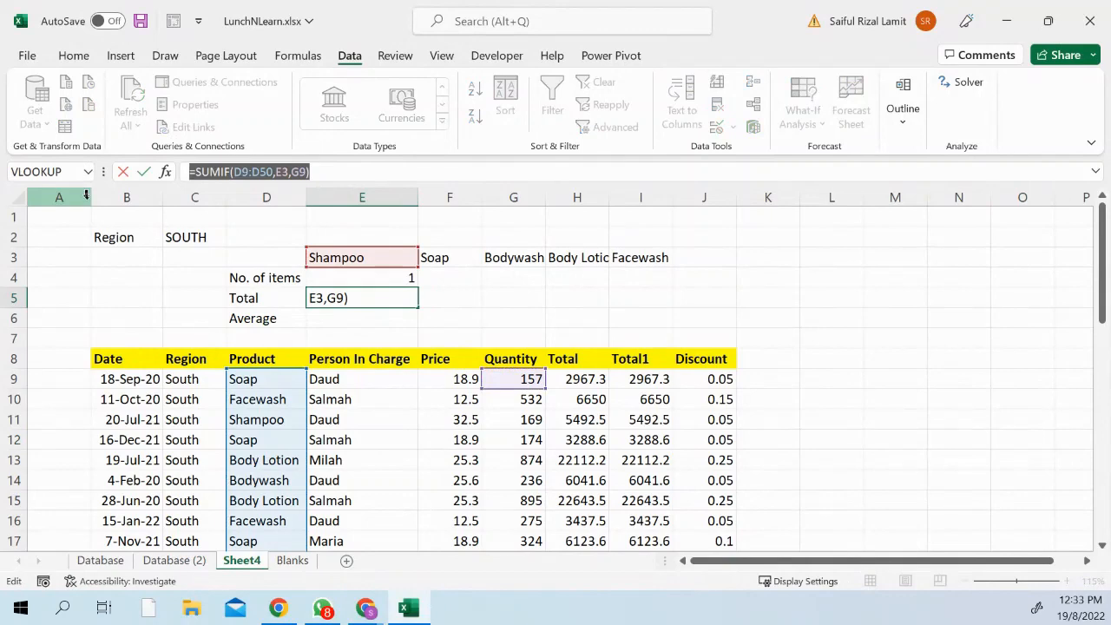
pyautogui.press('Escape')
pyautogui.doubleClick(334, 318)
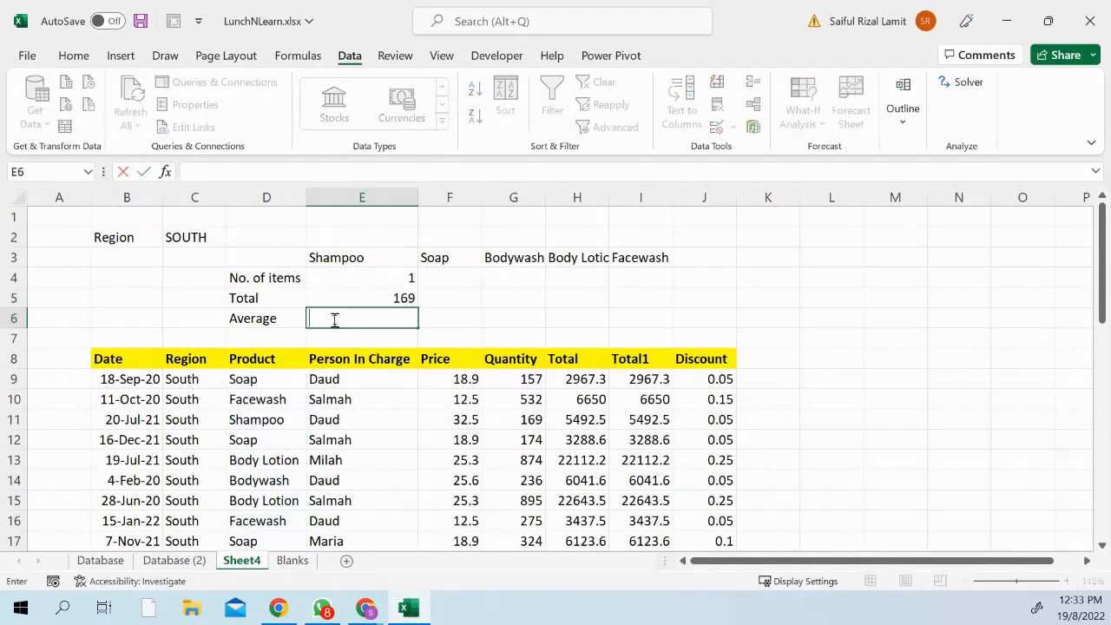
pyautogui.hotkey('ctrl', 'v')
# Change the function in E6 to AVERAGEIF and fill the Shampoo formulas in E4:E6 across to column I.
pyautogui.moveTo(316, 318); pyautogui.dragTo(343, 318)
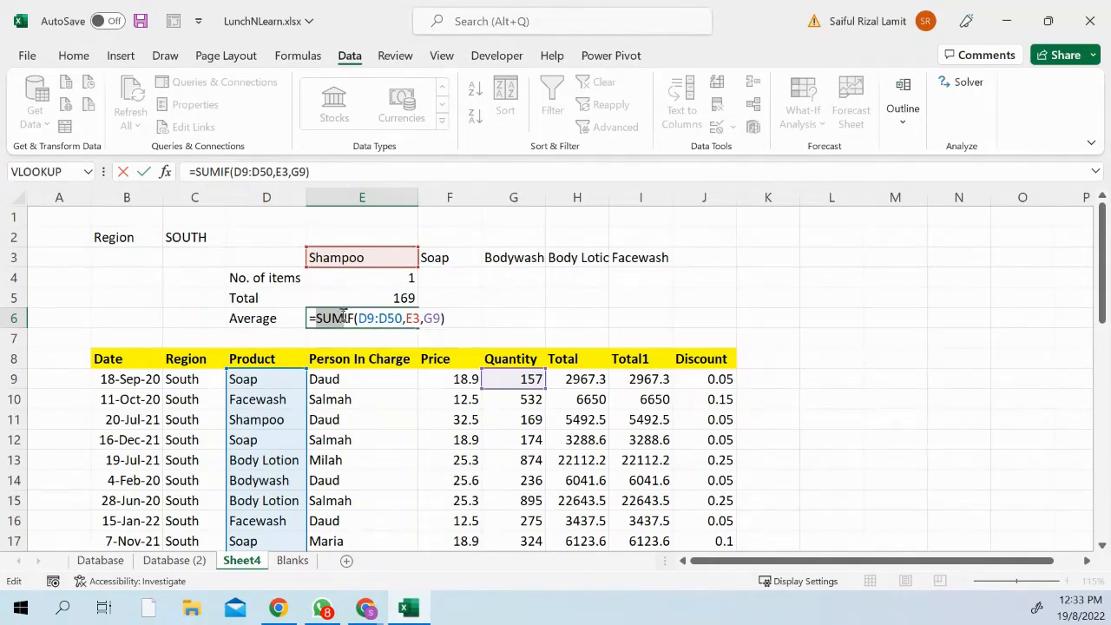
pyautogui.write('averag')
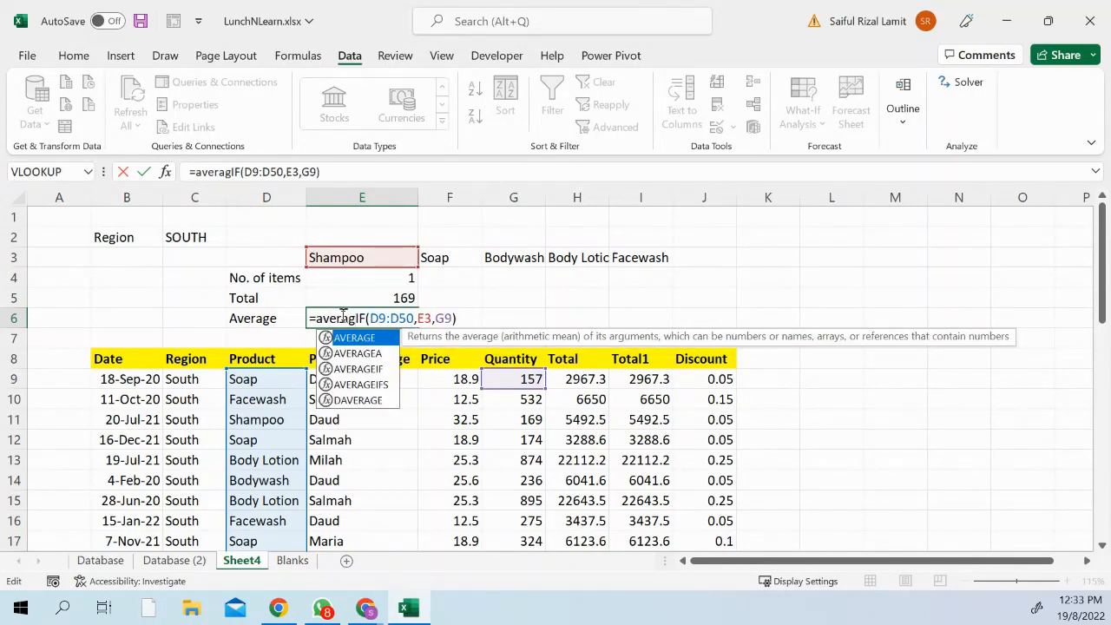
pyautogui.write('e')
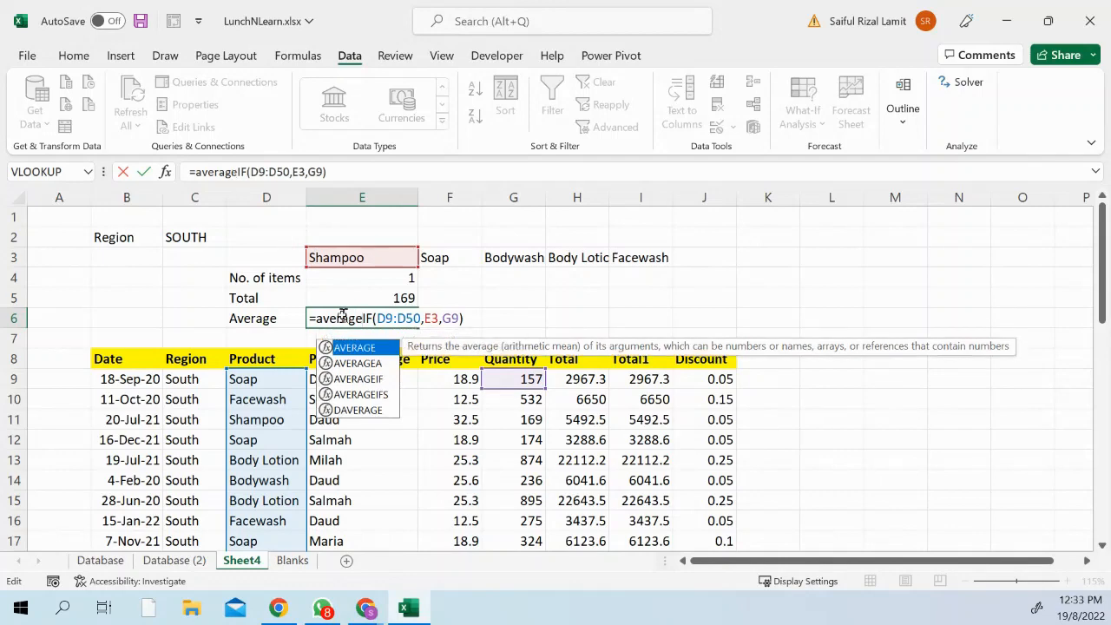
pyautogui.press('Return')
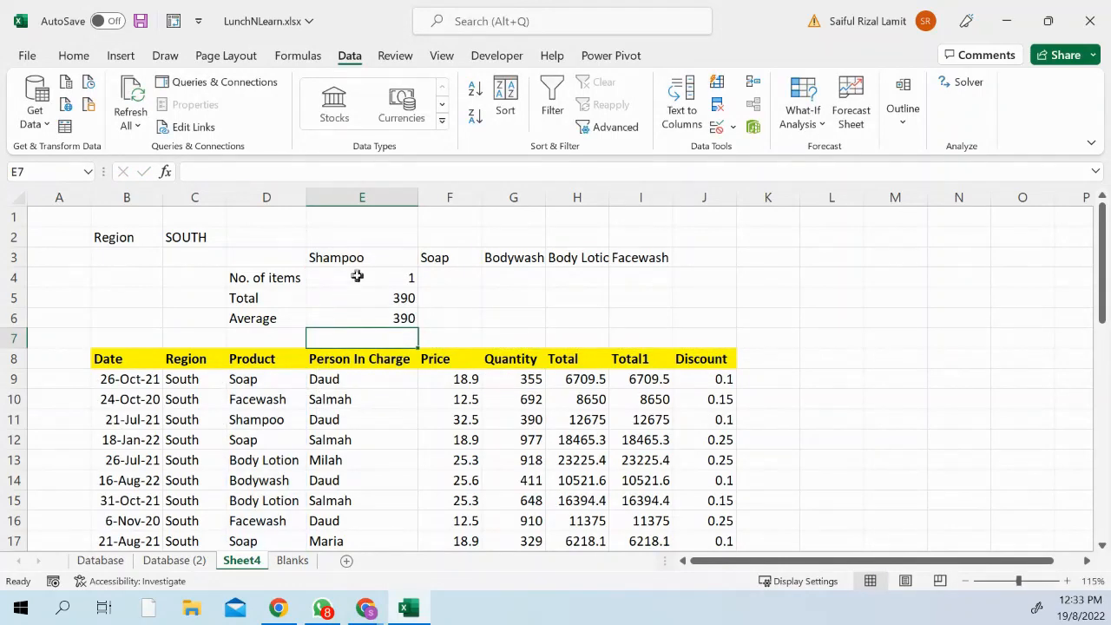
pyautogui.moveTo(357, 276); pyautogui.dragTo(685, 325)
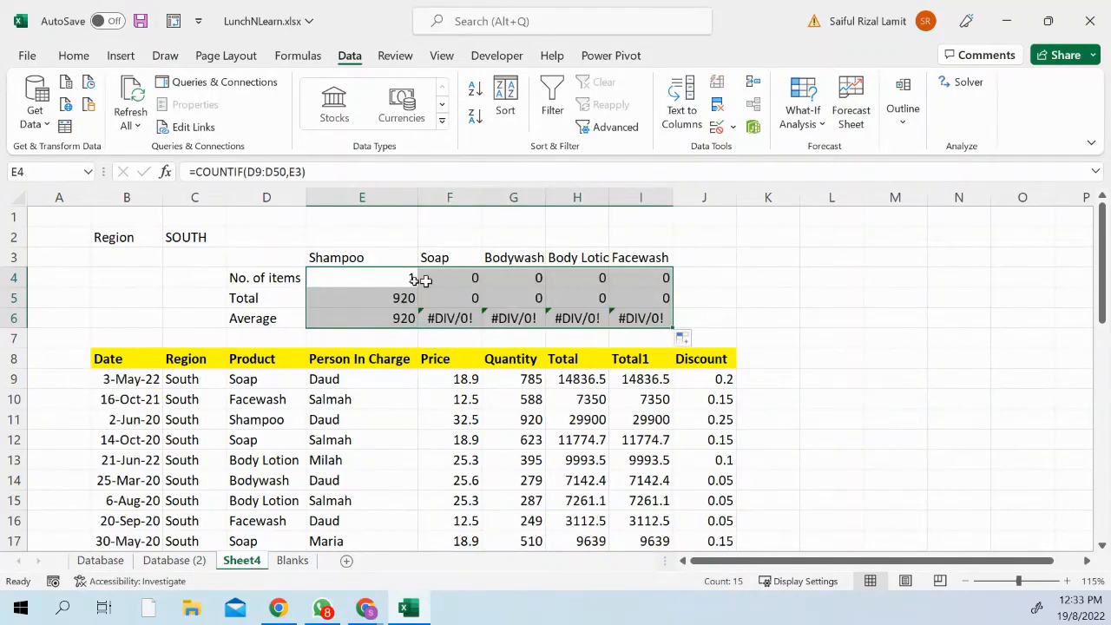
# Make the COUNTIF range in E4 absolute as $D$9:$D$50.
pyautogui.doubleClick(390, 276)
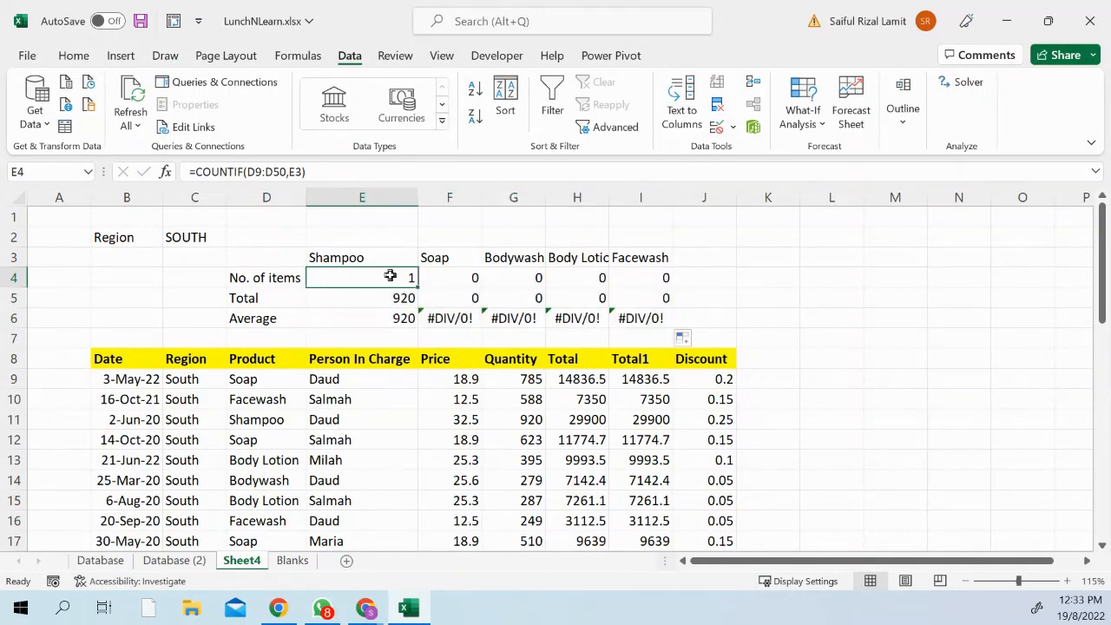
pyautogui.moveTo(375, 278); pyautogui.dragTo(407, 275)
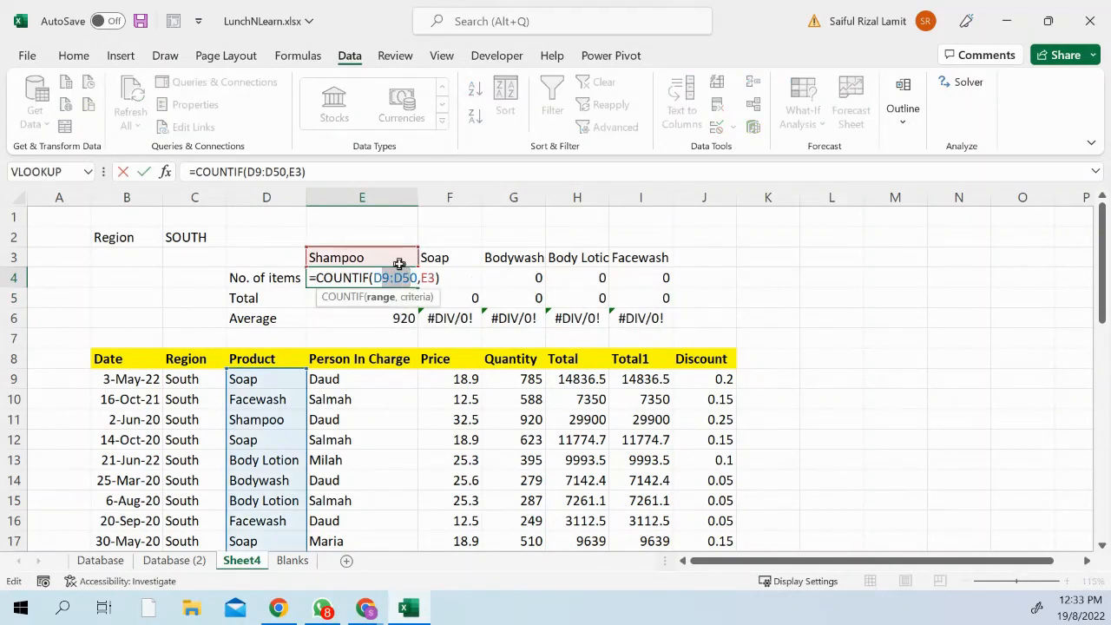
pyautogui.press('F4')
pyautogui.press('Return')
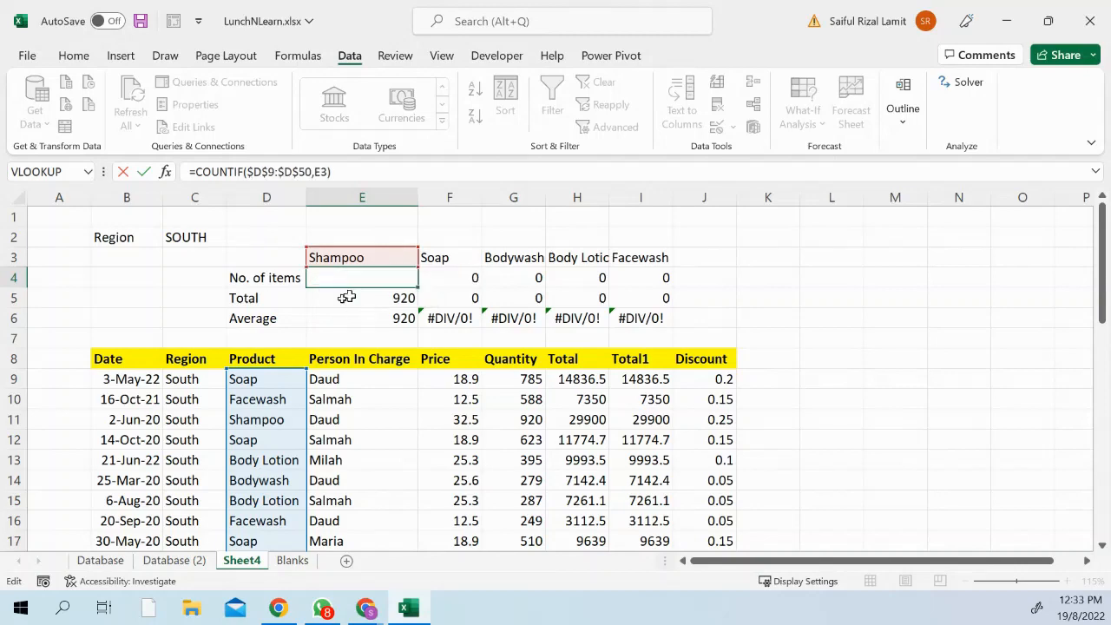
# Make the SUMIF range $D$9:$D$50 and the sum range $G$9 absolute in the Total formula in E5.
pyautogui.doubleClick(362, 295)
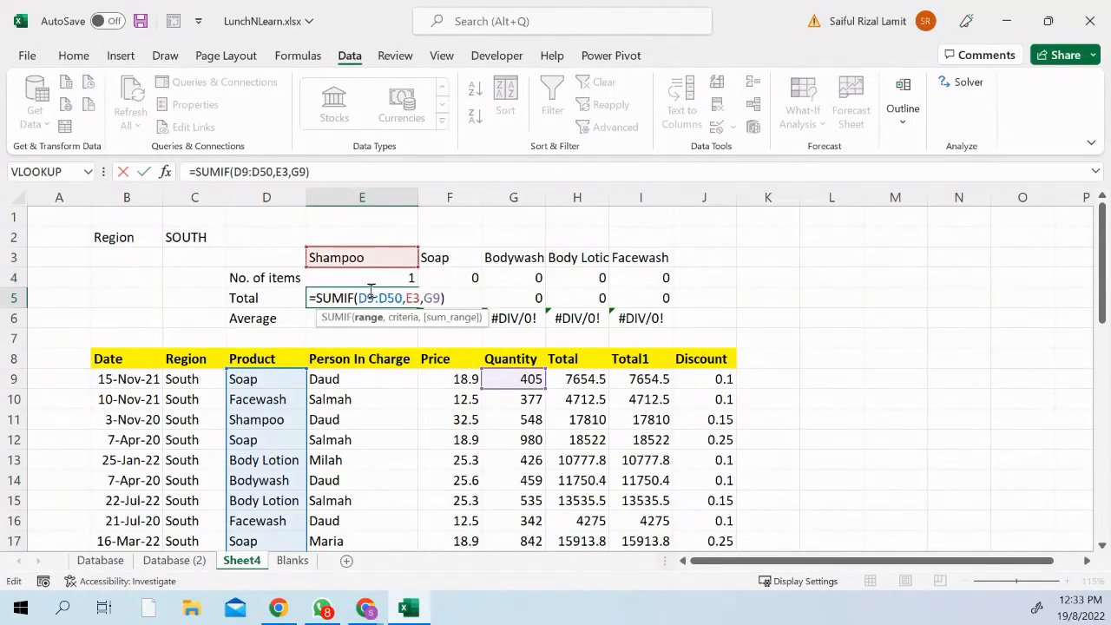
pyautogui.moveTo(367, 290); pyautogui.dragTo(388, 289)
pyautogui.press('F4')
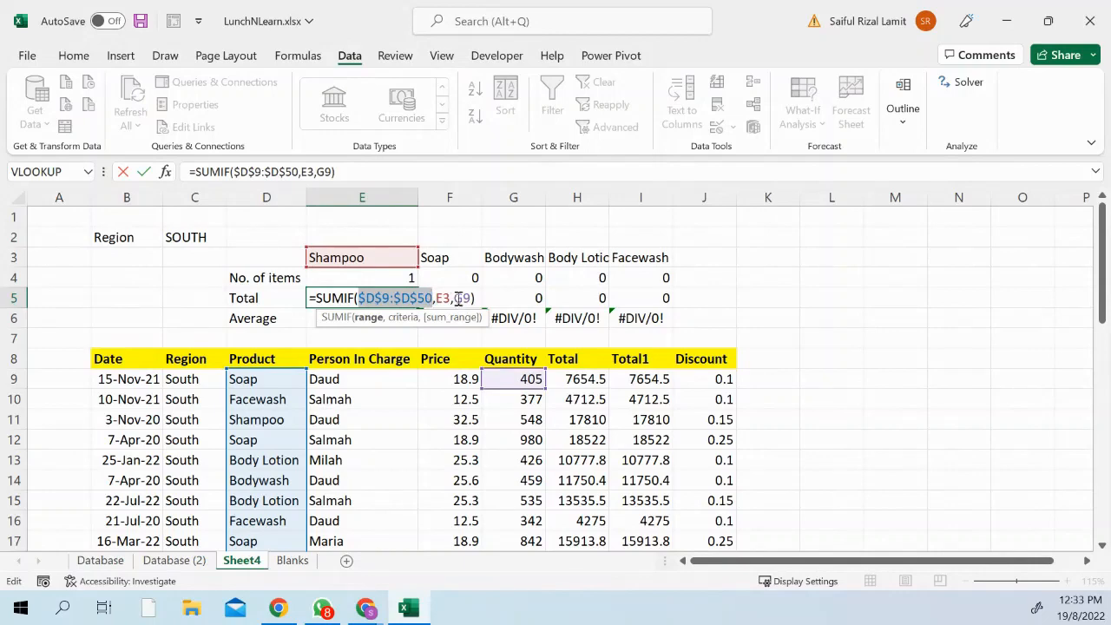
pyautogui.click(449, 317)
pyautogui.press('F4')
pyautogui.press('Return')
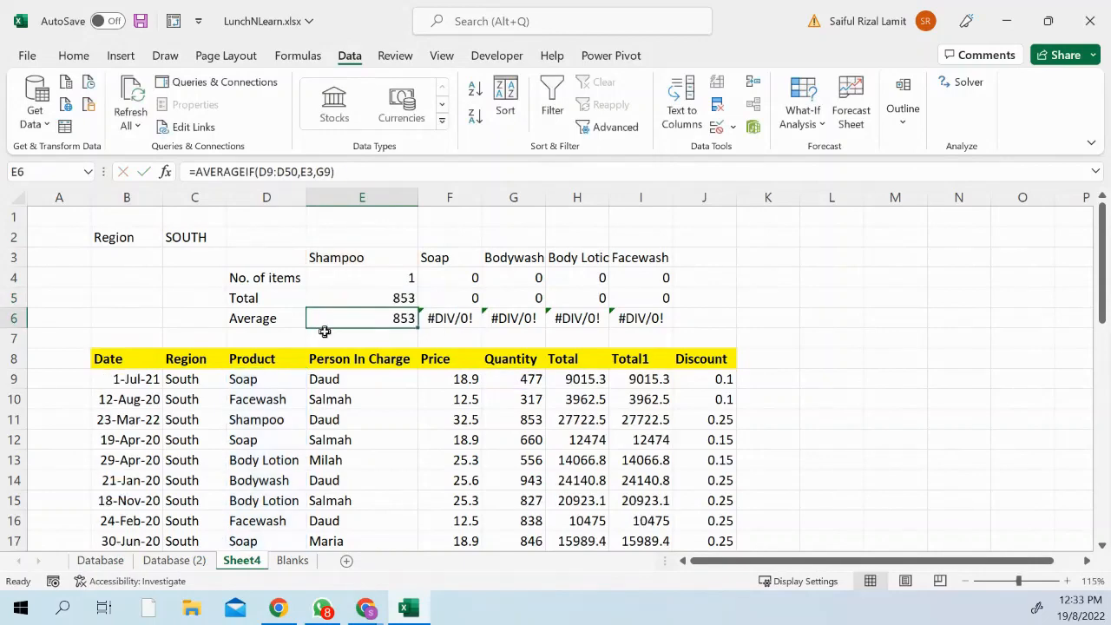
# Make $D$9:$D$50 and $G$9 absolute in the AVERAGEIF formula in E6, and refill E4:E6 across to column I.
pyautogui.doubleClick(341, 314)
pyautogui.moveTo(387, 317); pyautogui.dragTo(494, 317)
pyautogui.press('F4')
pyautogui.press('F4')
pyautogui.press('Return')
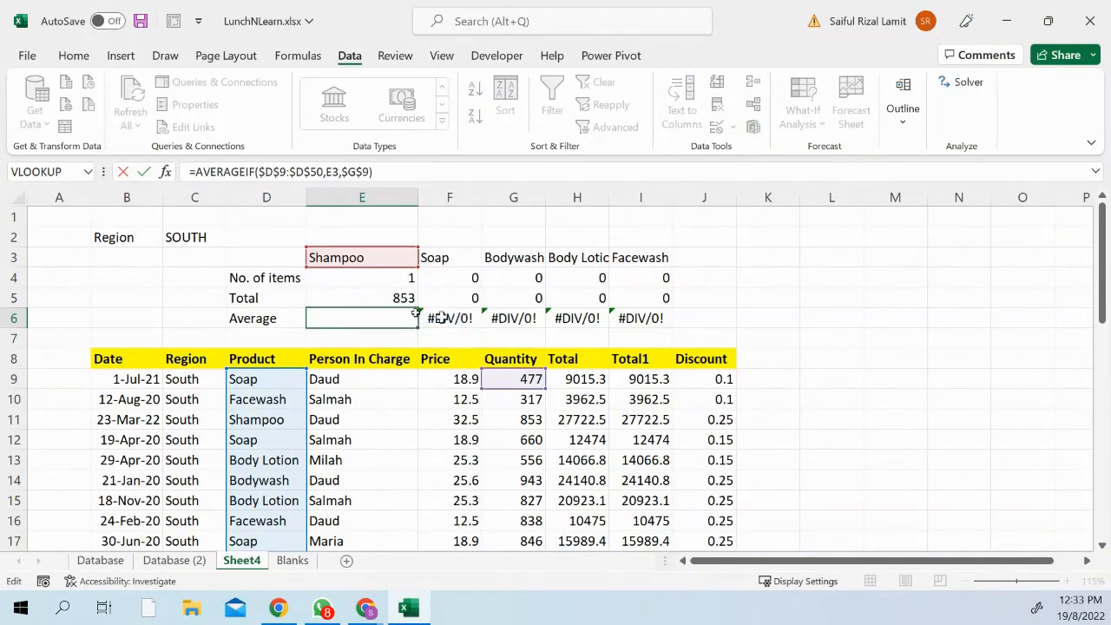
pyautogui.moveTo(384, 280); pyautogui.dragTo(662, 319)
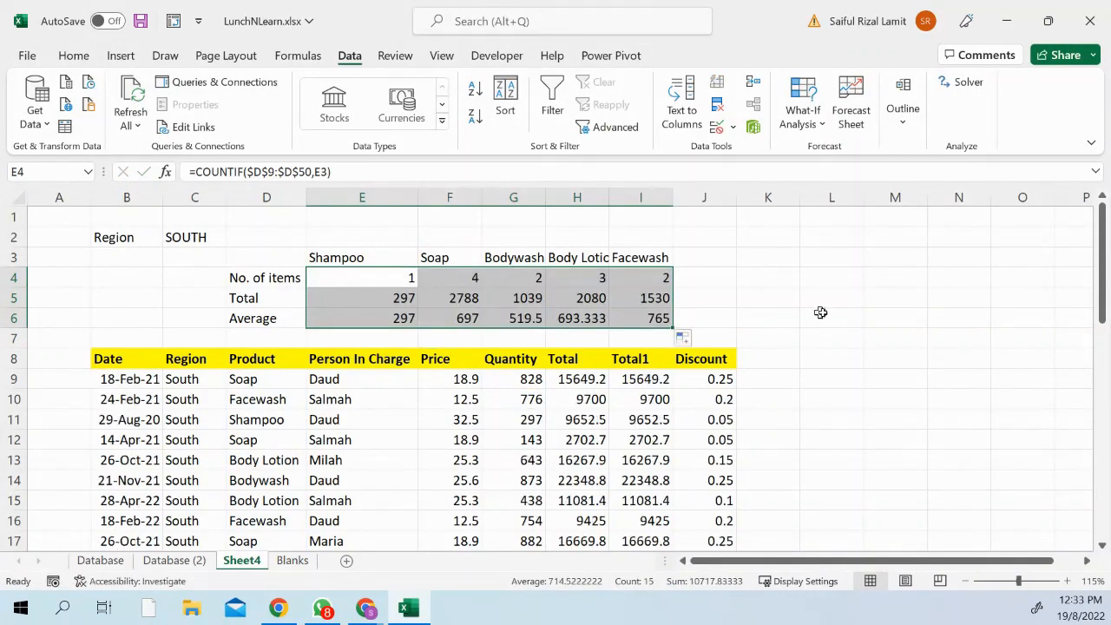
# Copy the yellow bold format of the Product header in D8 onto the product headings E3:I3 with Format Painter.
pyautogui.click(253, 353)
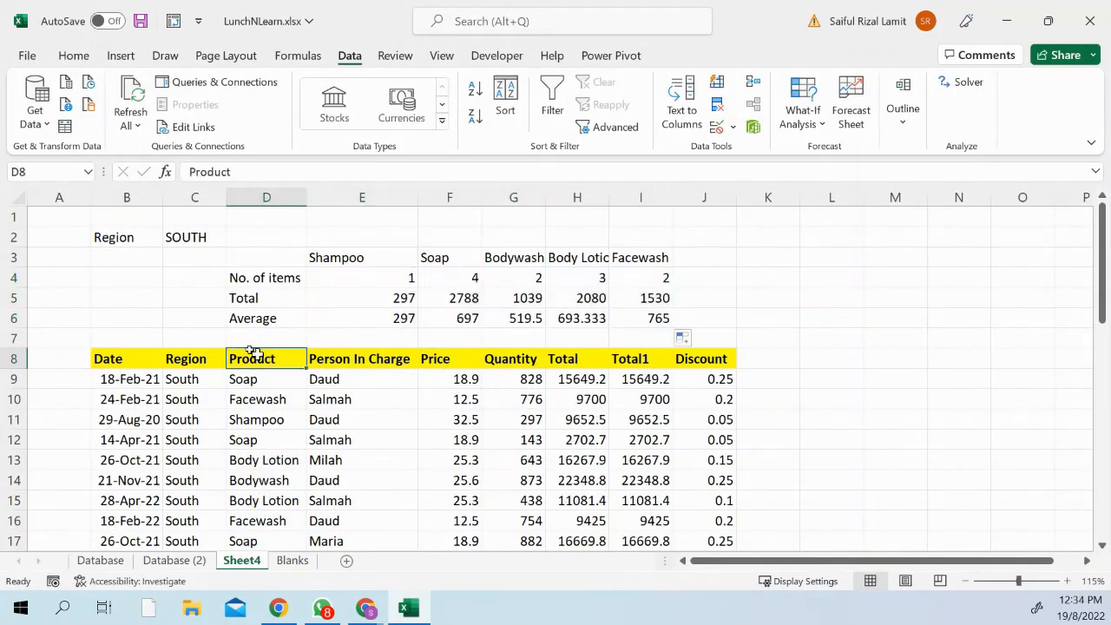
pyautogui.click(73, 56)
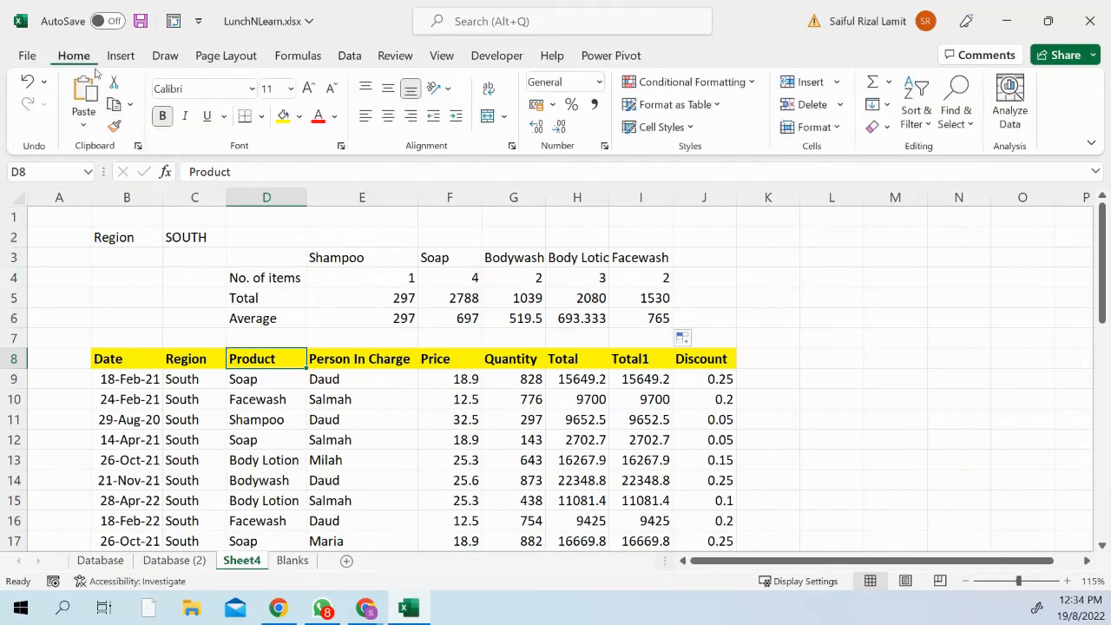
pyautogui.click(114, 126)
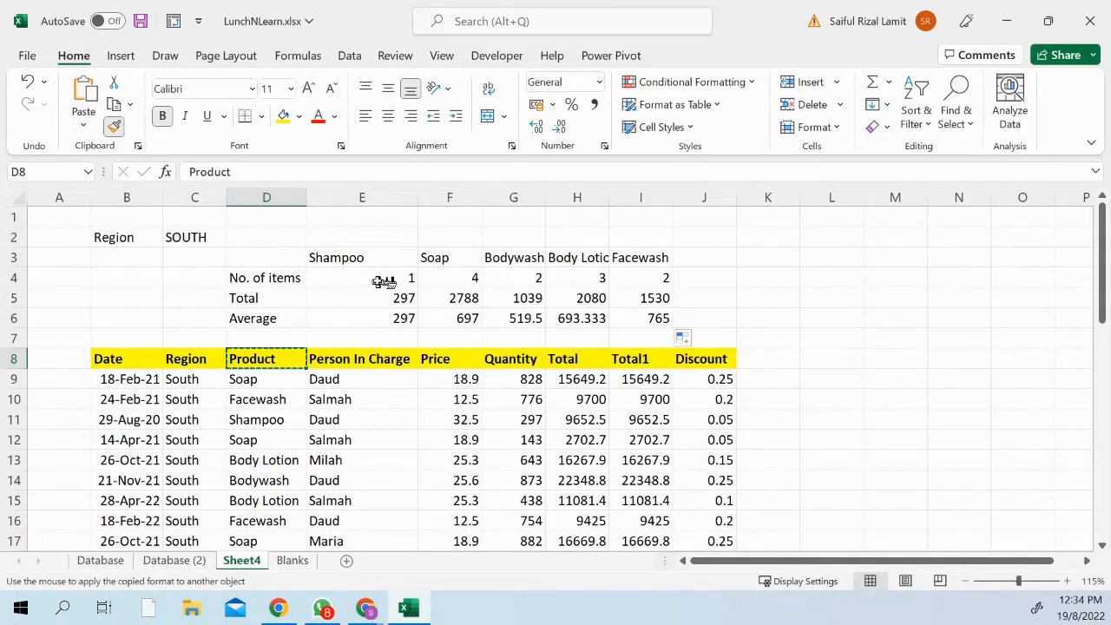
pyautogui.moveTo(378, 259); pyautogui.dragTo(642, 258)
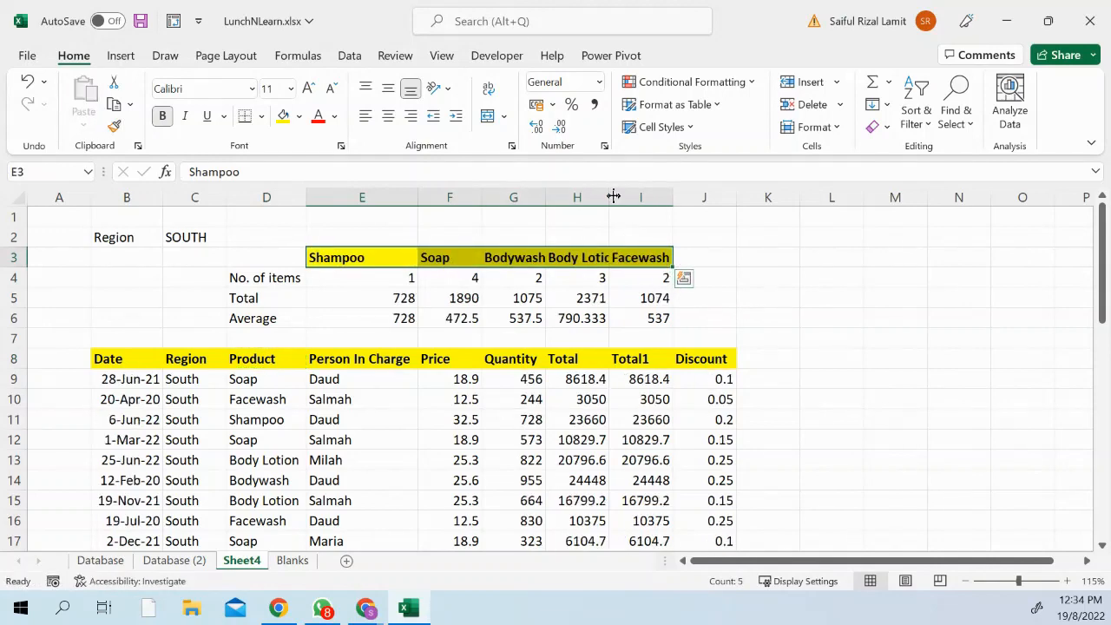
pyautogui.moveTo(608, 201); pyautogui.dragTo(607, 204)
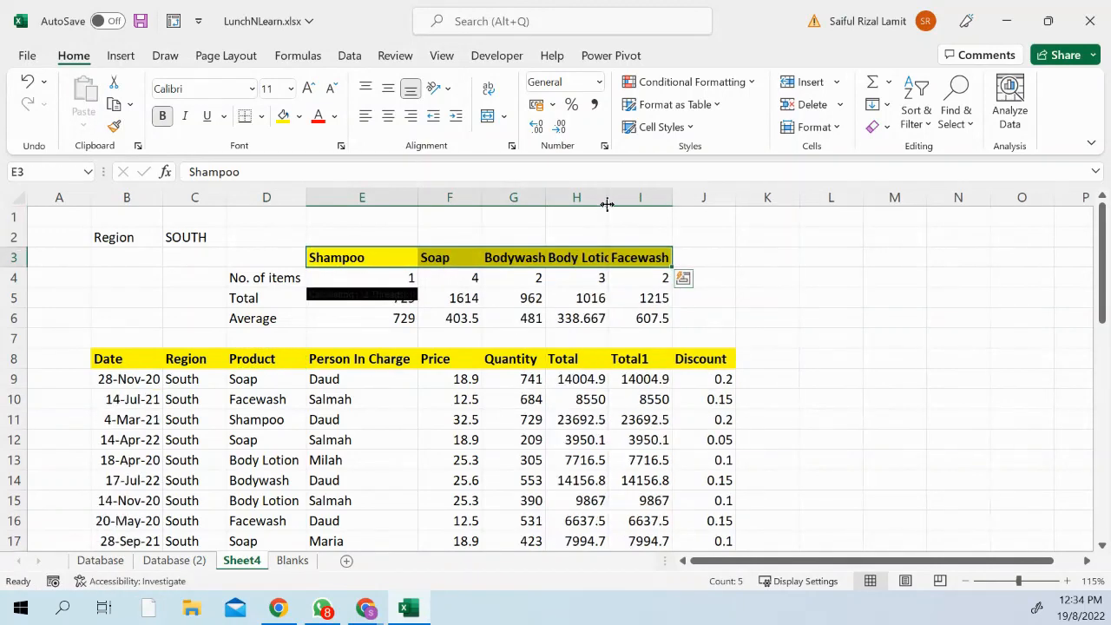
# Change the region in cell C2 to east to refresh the filtered table and its summary.
pyautogui.scroll(-4, 504, 300)
pyautogui.scroll(4, 504, 301)
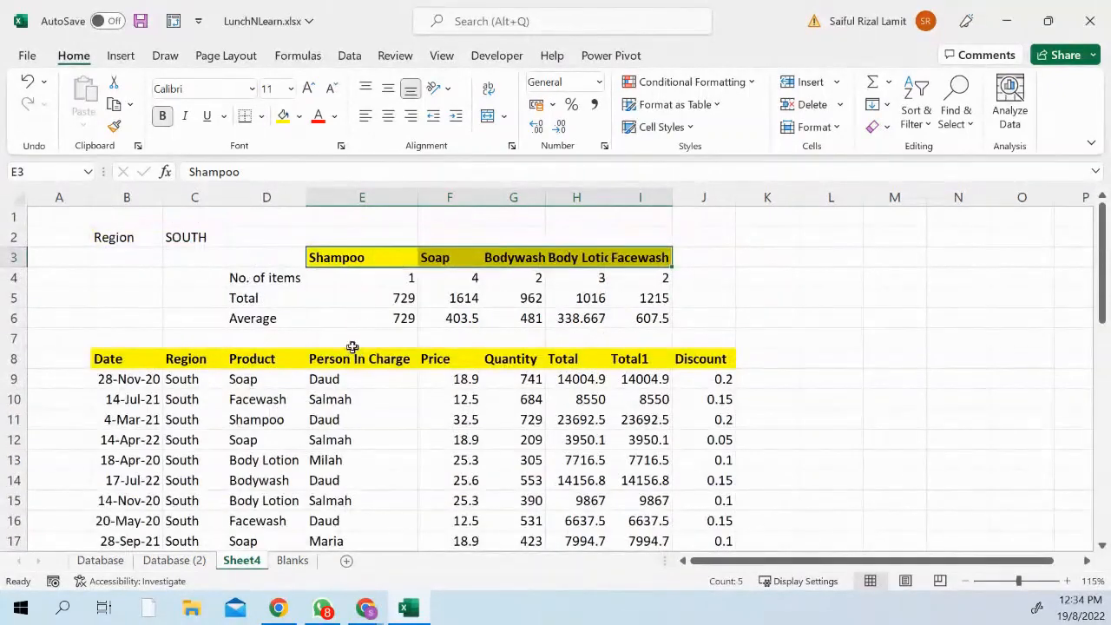
pyautogui.click(179, 240)
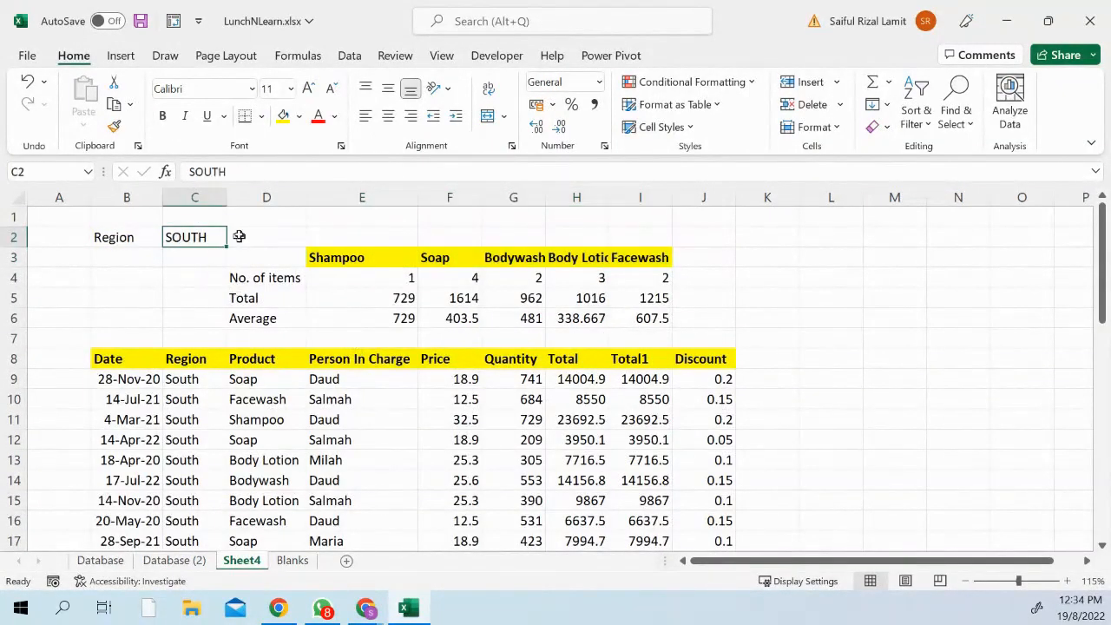
pyautogui.write('east')
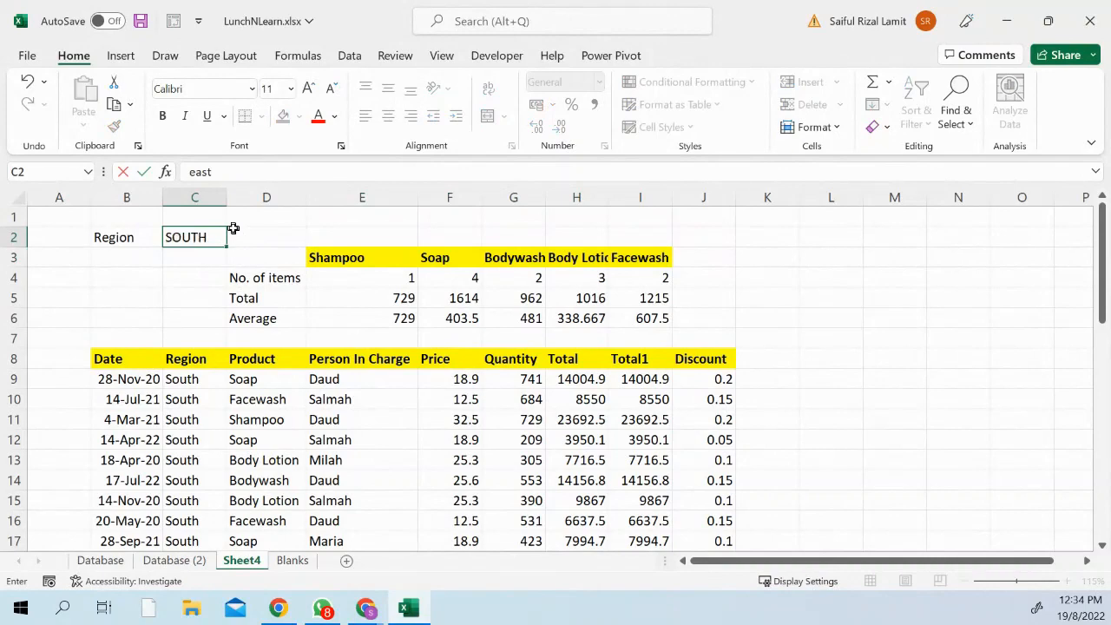
pyautogui.press('Return')
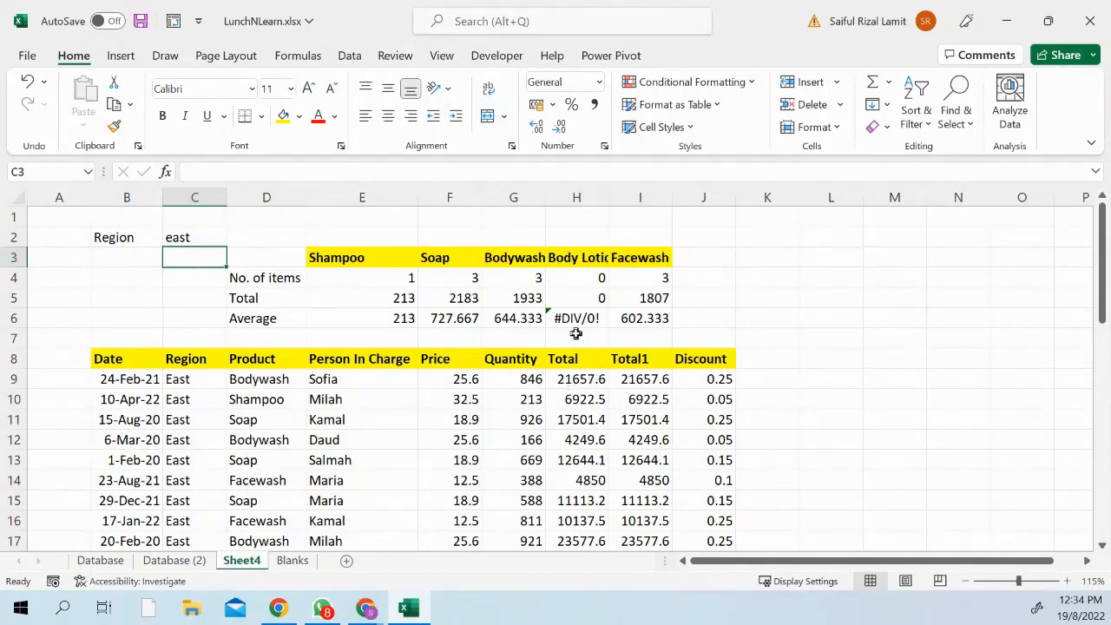
# Wrap the AVERAGEIF formula in E6 in IFERROR so that it returns 0 on an error.
pyautogui.doubleClick(368, 320)
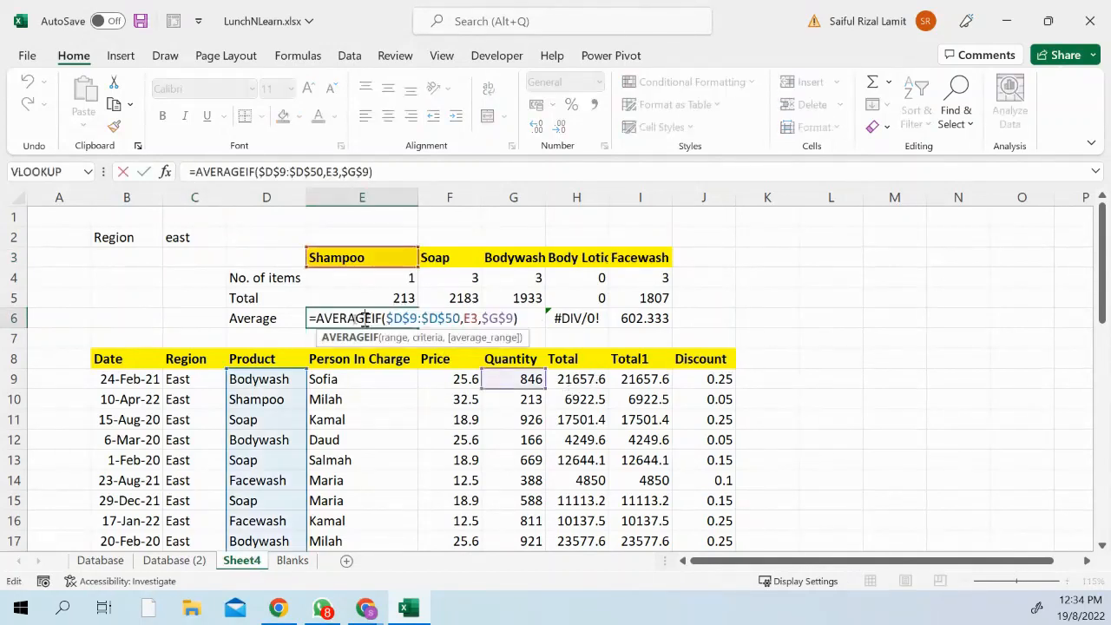
pyautogui.click(315, 321)
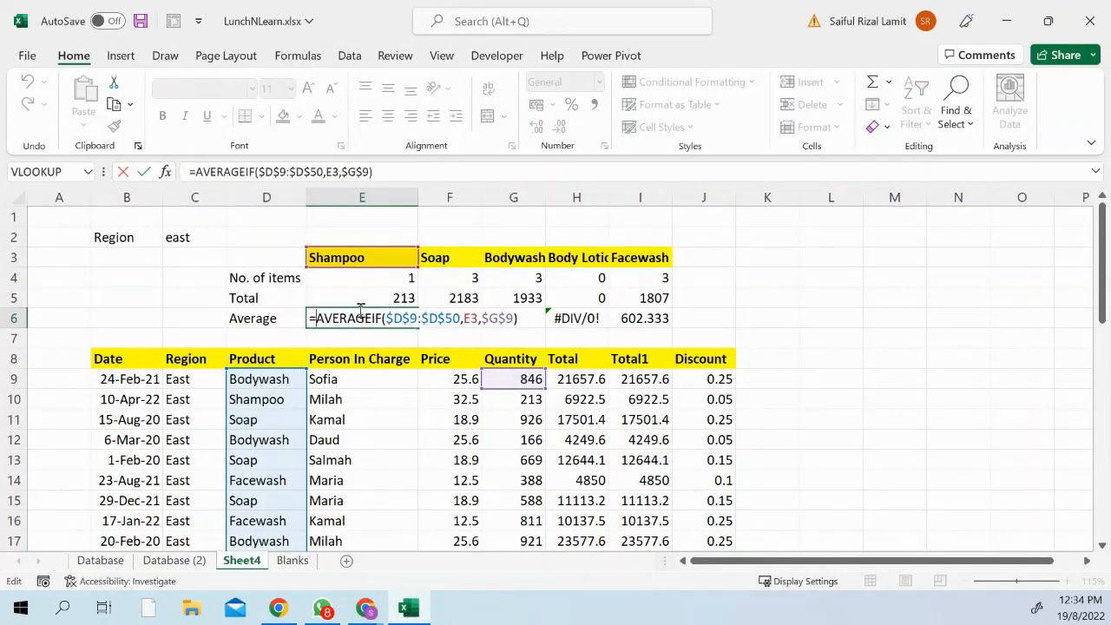
pyautogui.write('ife')
pyautogui.press('Tab')
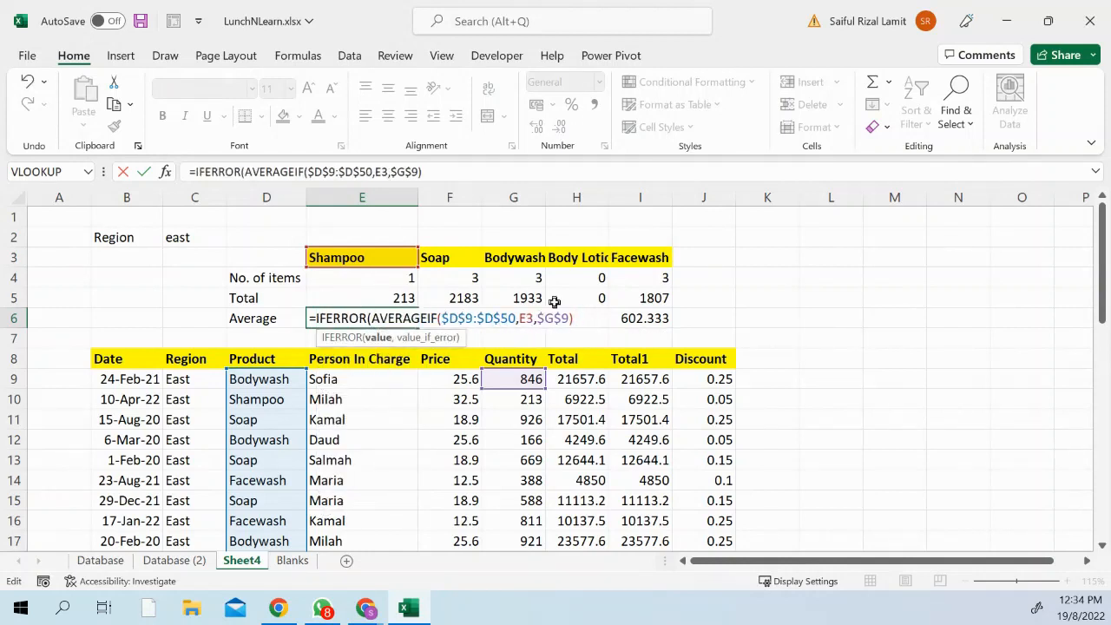
pyautogui.write(',0)')
pyautogui.press('Return')
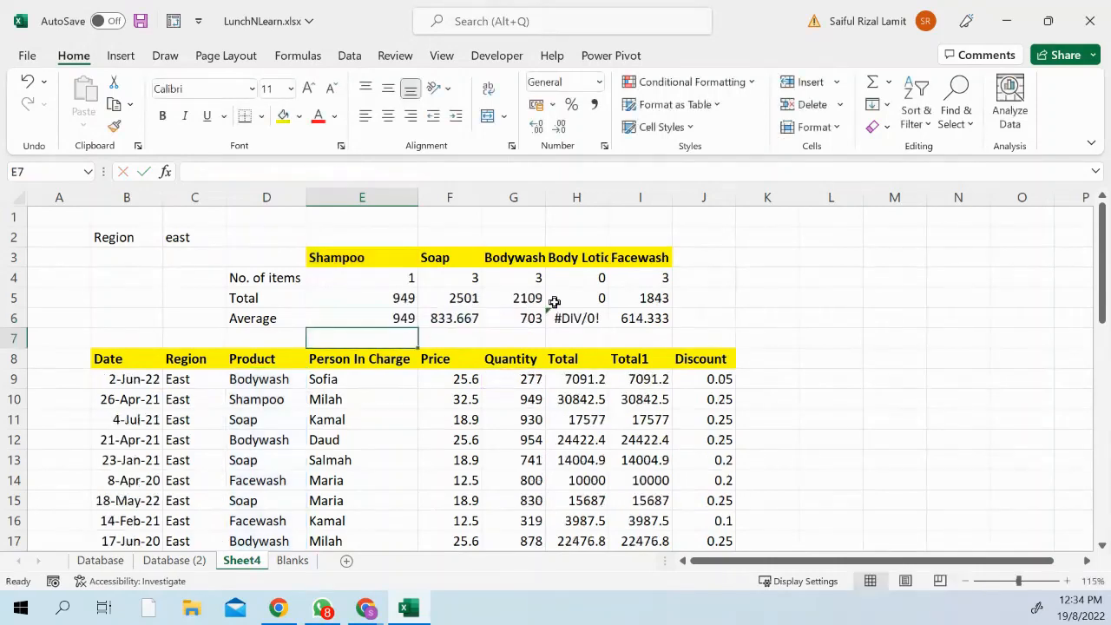
# Fill the IFERROR average formula from E6 across to I6.
pyautogui.click(391, 321)
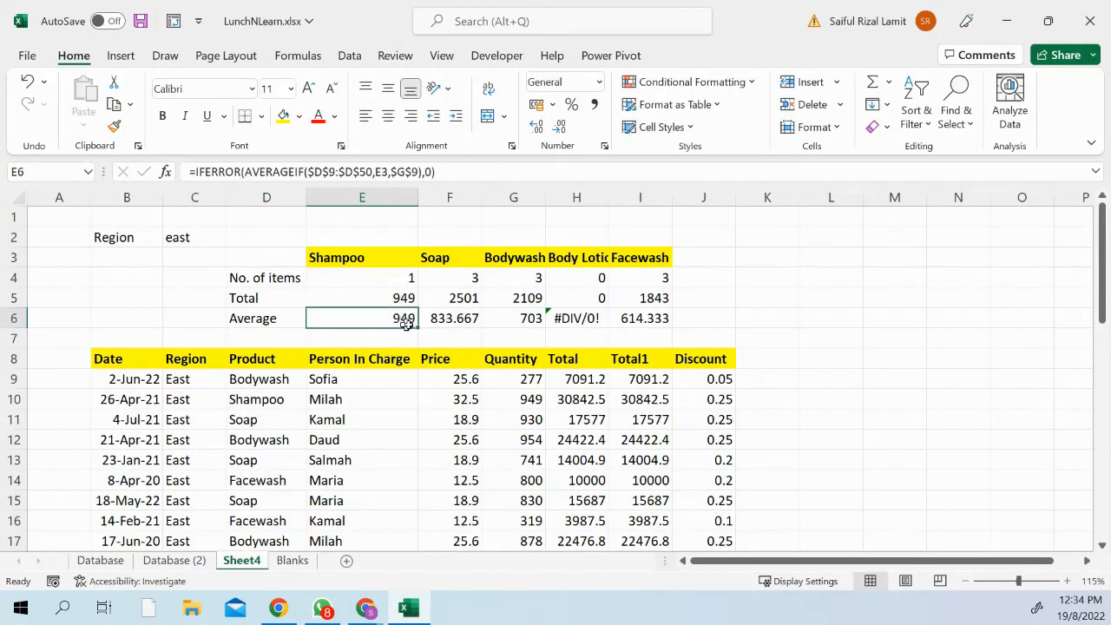
pyautogui.moveTo(418, 328); pyautogui.dragTo(649, 318)
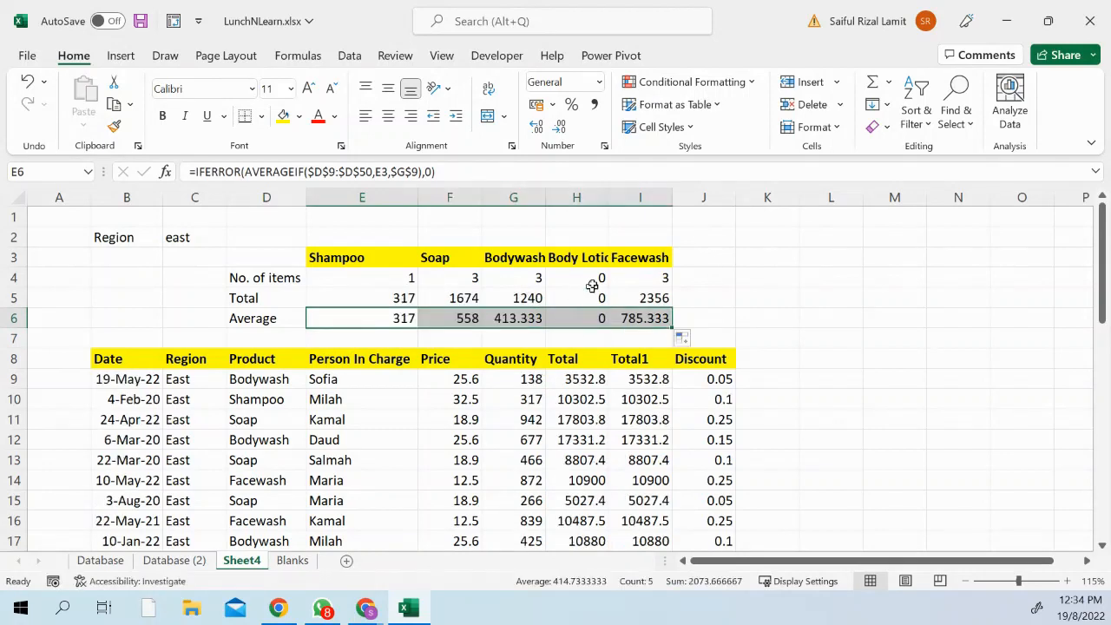
pyautogui.click(731, 302)
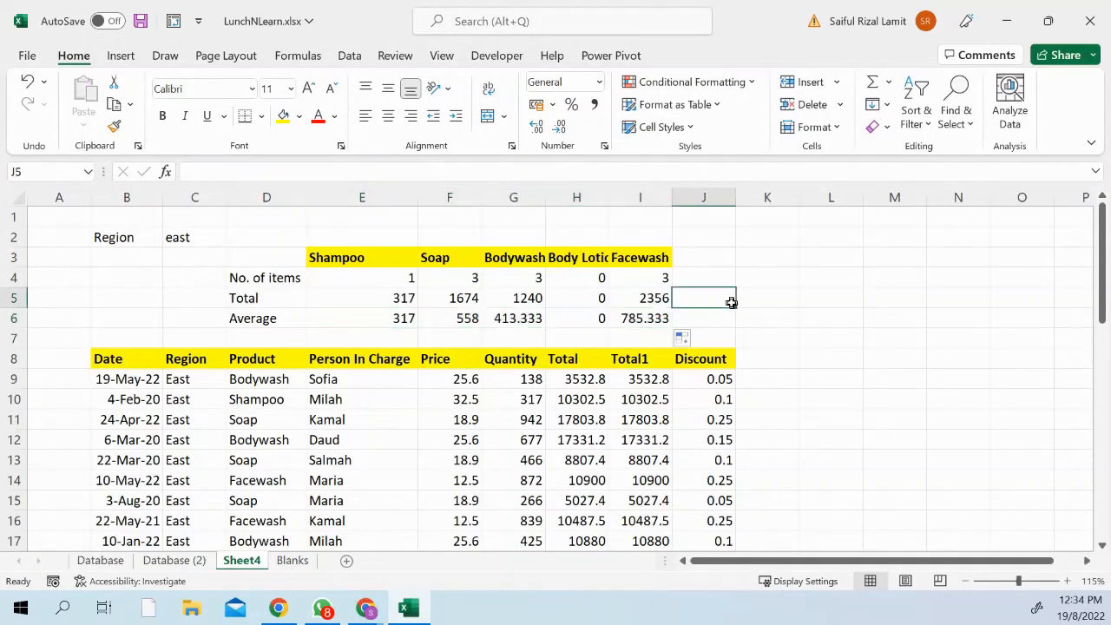
# Change the region in cell C2 to west to refresh the filtered table and its summary.
pyautogui.click(191, 236)
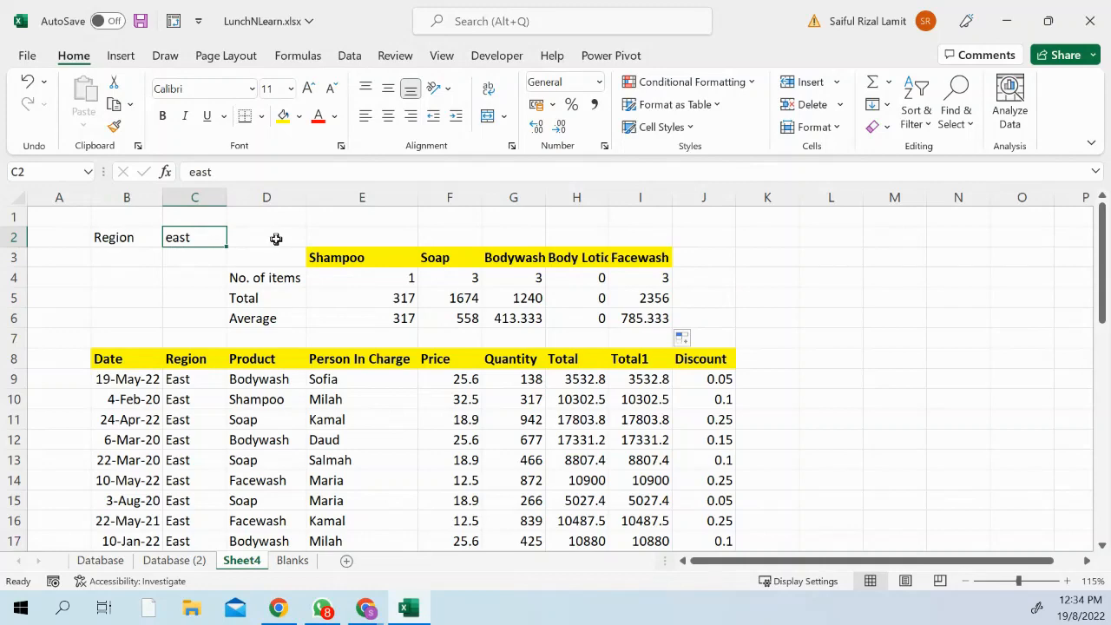
pyautogui.write('west')
pyautogui.press('Return')
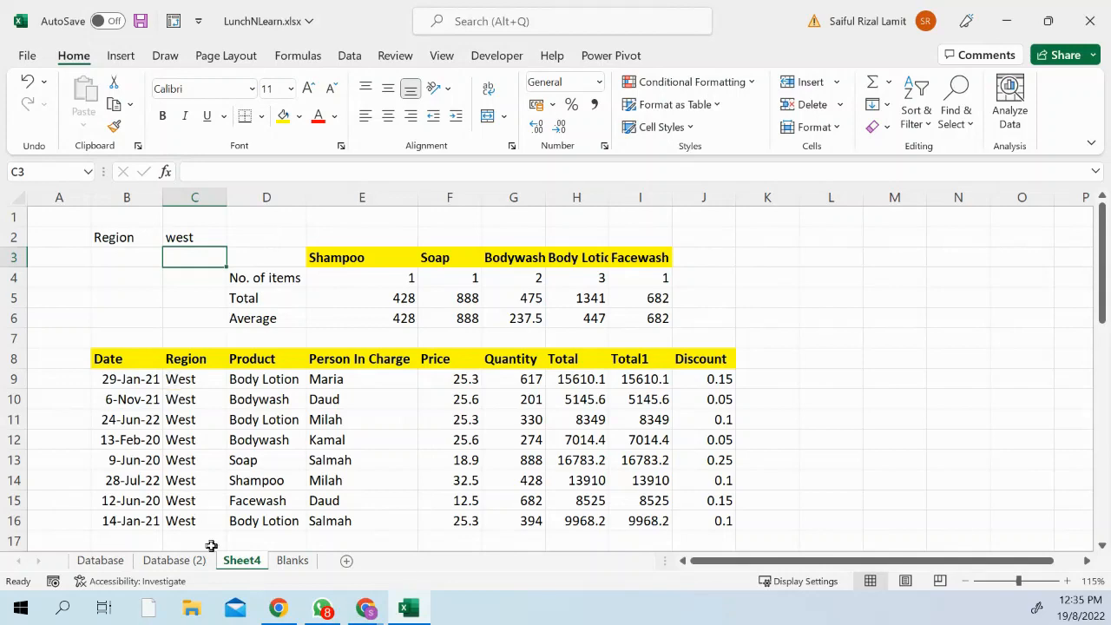
# Copy the Region values from C3 down on the Database (2) sheet and paste them on Sheet4 starting at M3.
pyautogui.click(182, 561)
pyautogui.scroll(6, 183, 248)
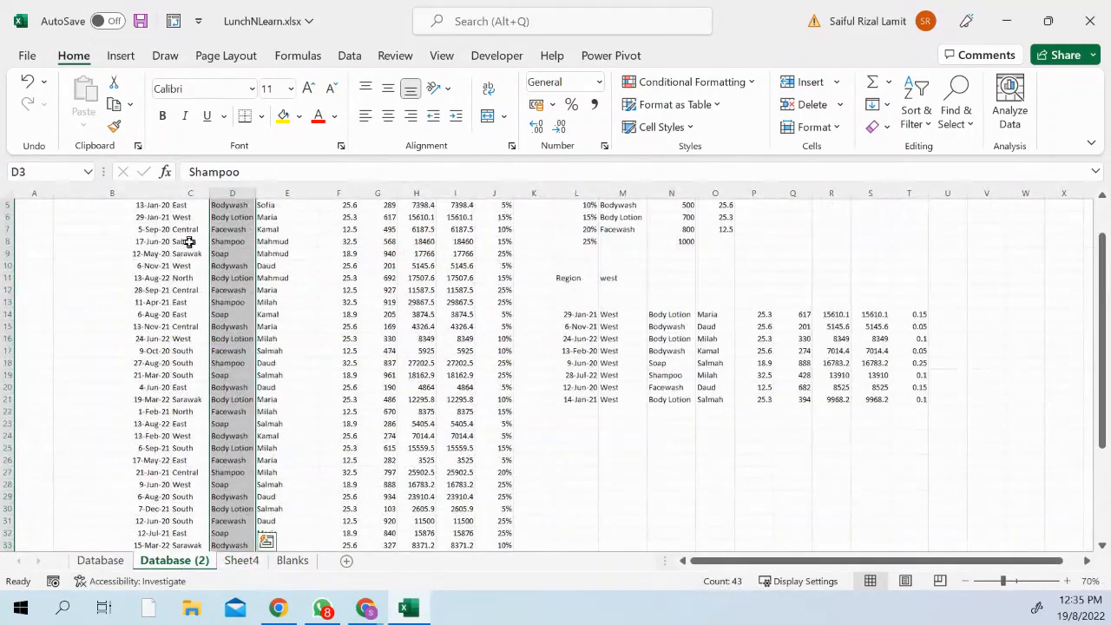
pyautogui.click(183, 231)
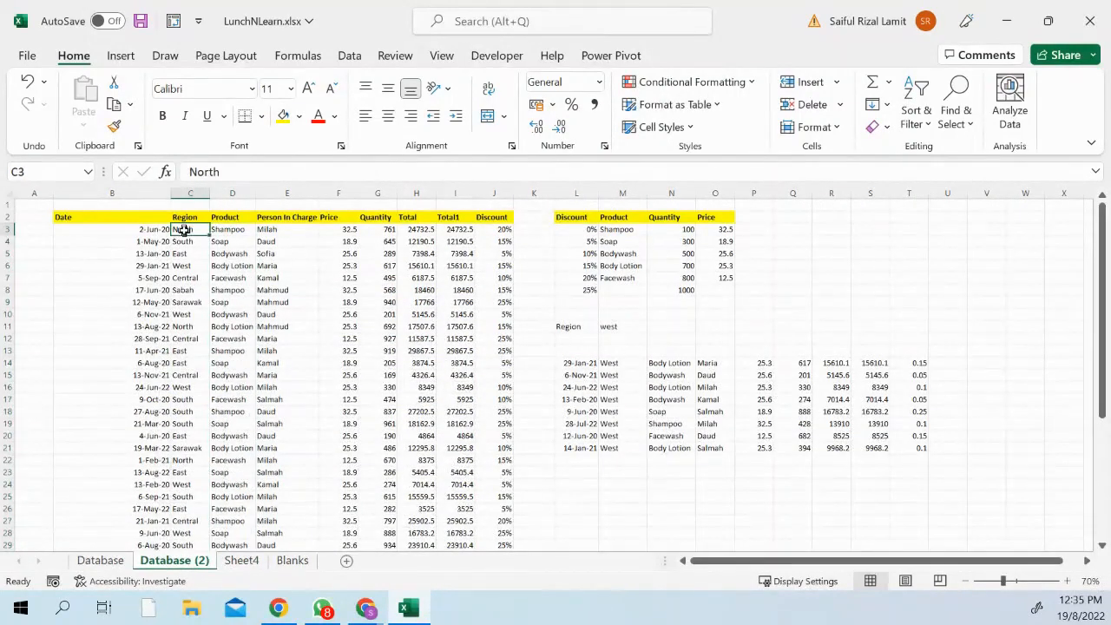
pyautogui.hotkey('ctrl', 'shift', 'Down')
pyautogui.hotkey('ctrl', 'c')
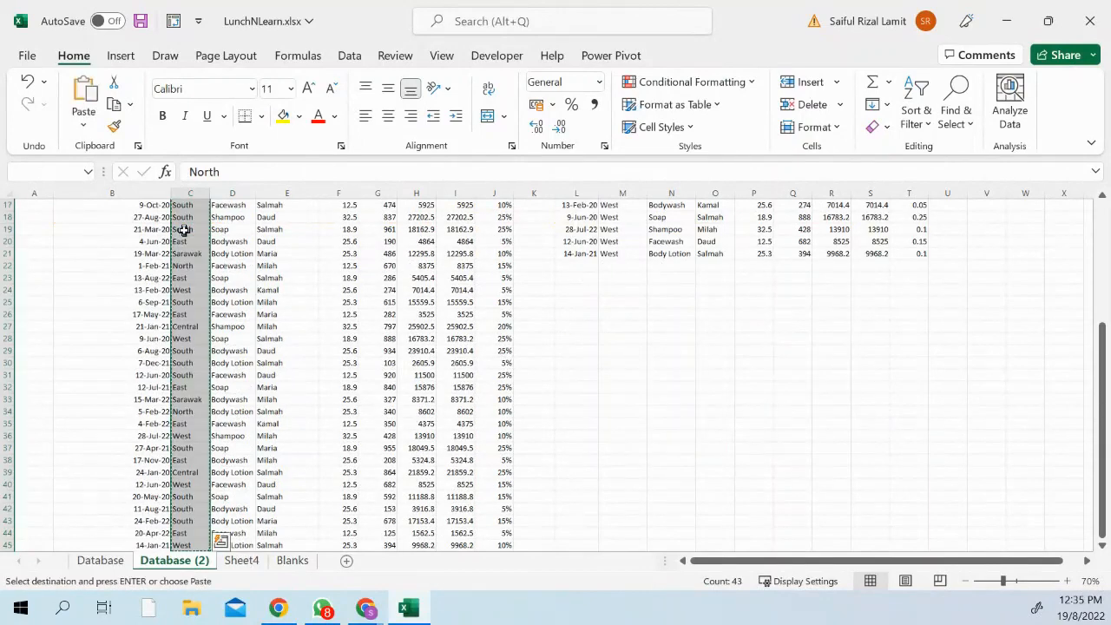
pyautogui.click(242, 560)
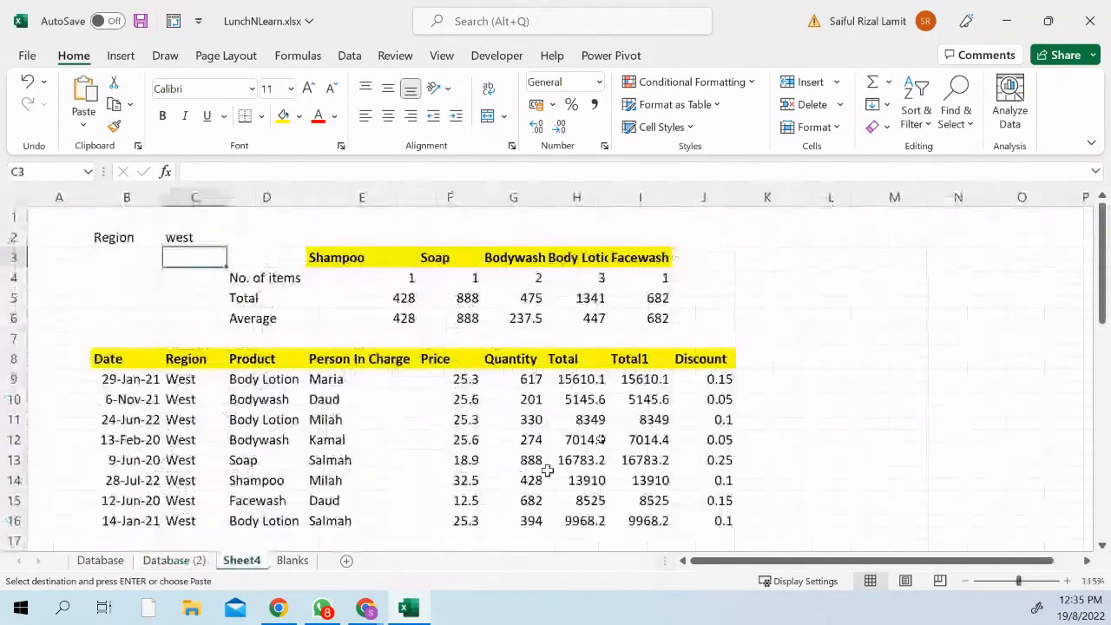
pyautogui.click(894, 259)
pyautogui.hotkey('ctrl', 'v')
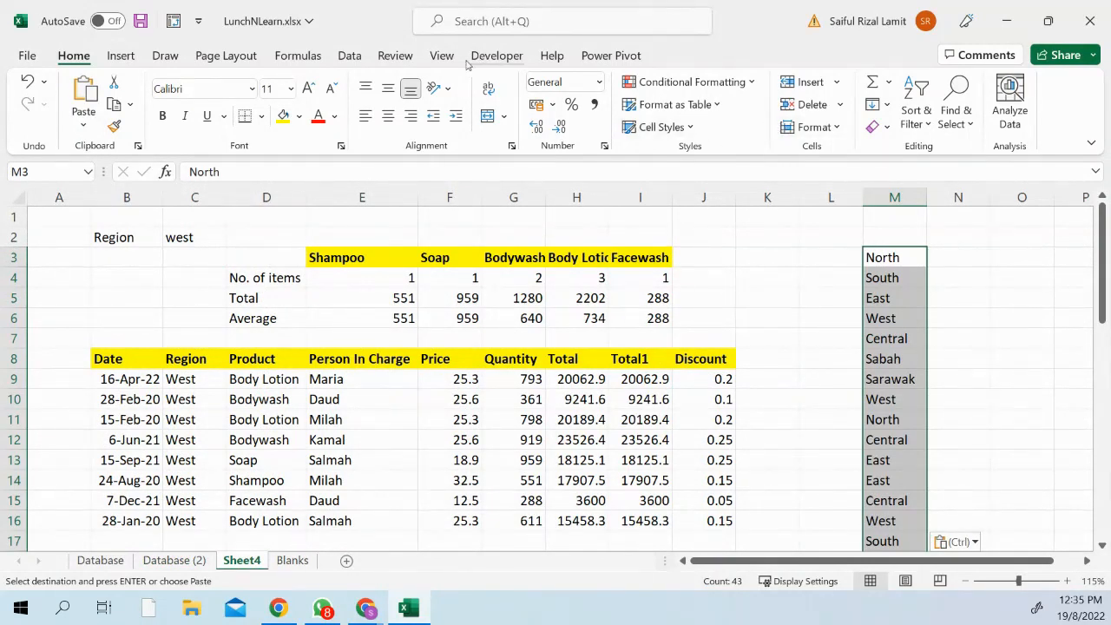
# Remove the duplicates from the pasted region list in column M, treating the data as having no headers.
pyautogui.click(350, 56)
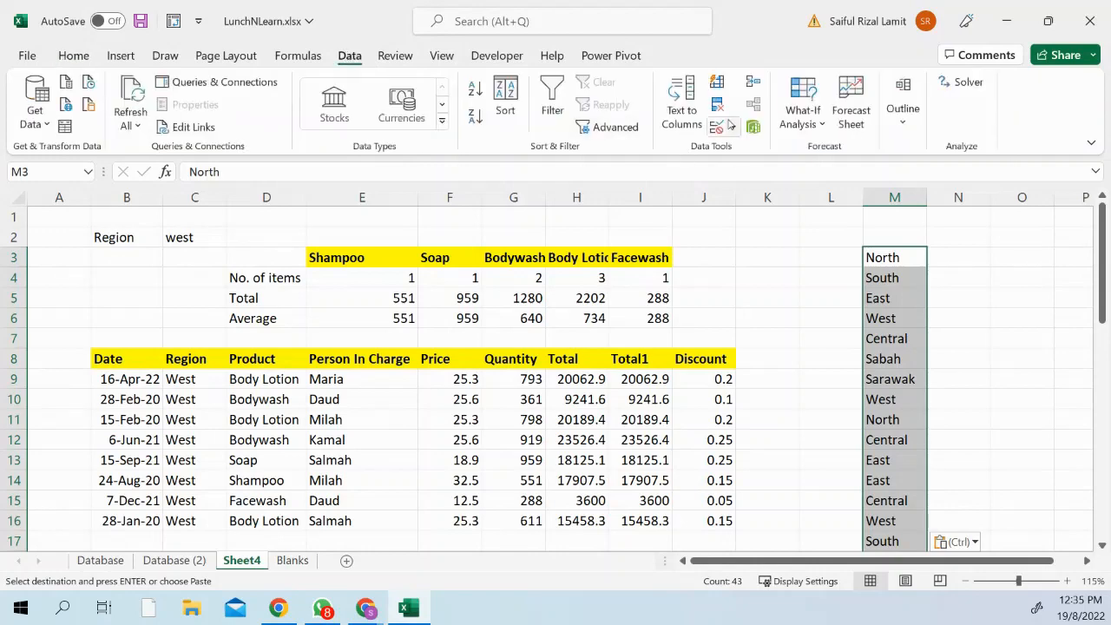
pyautogui.click(719, 105)
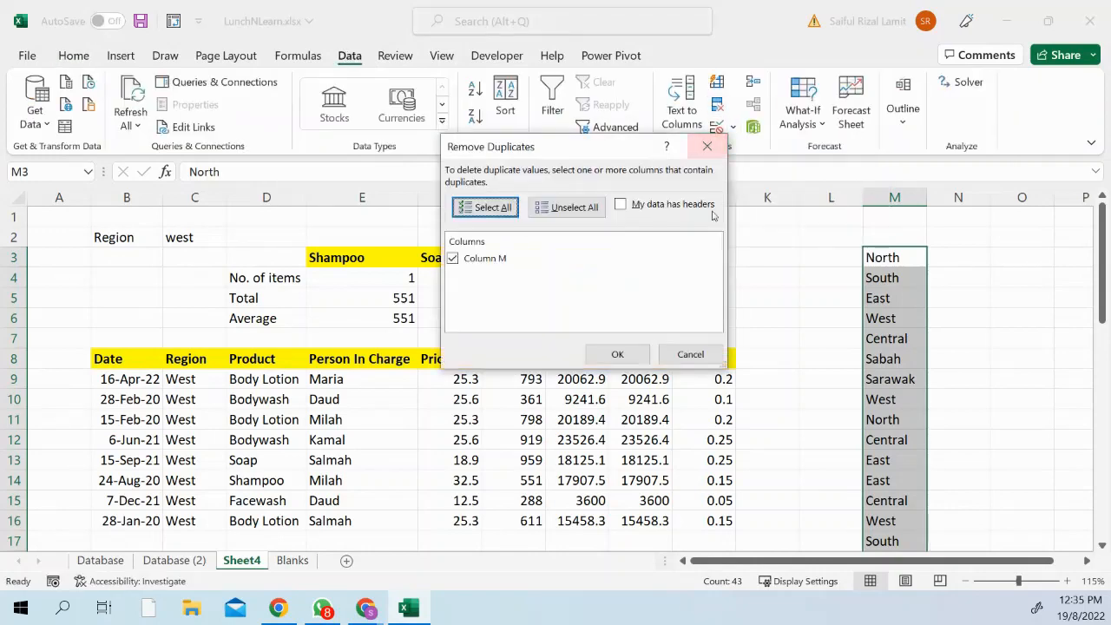
pyautogui.click(617, 354)
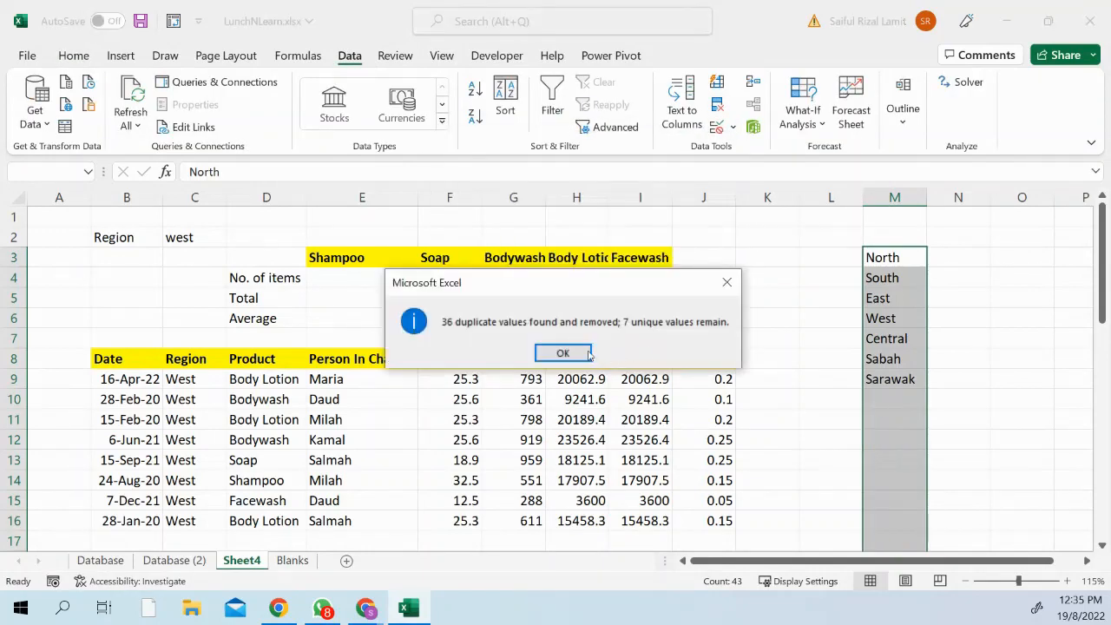
pyautogui.click(588, 355)
pyautogui.click(834, 338)
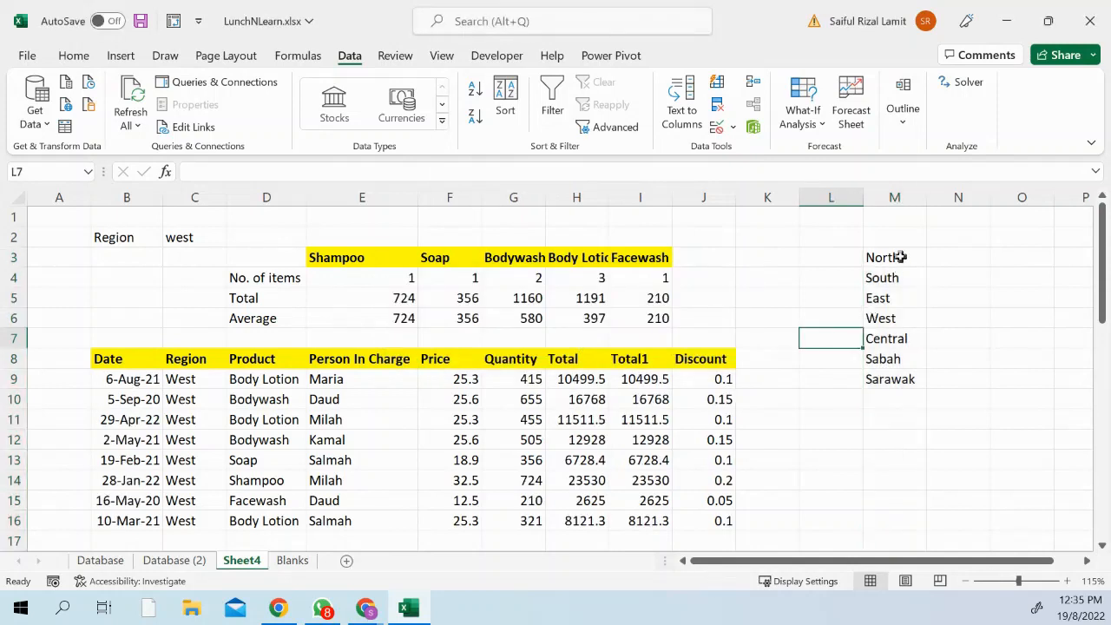
# Add List data validation to the region cell C2 with =$M$3:$M$9 as its source.
pyautogui.click(196, 238)
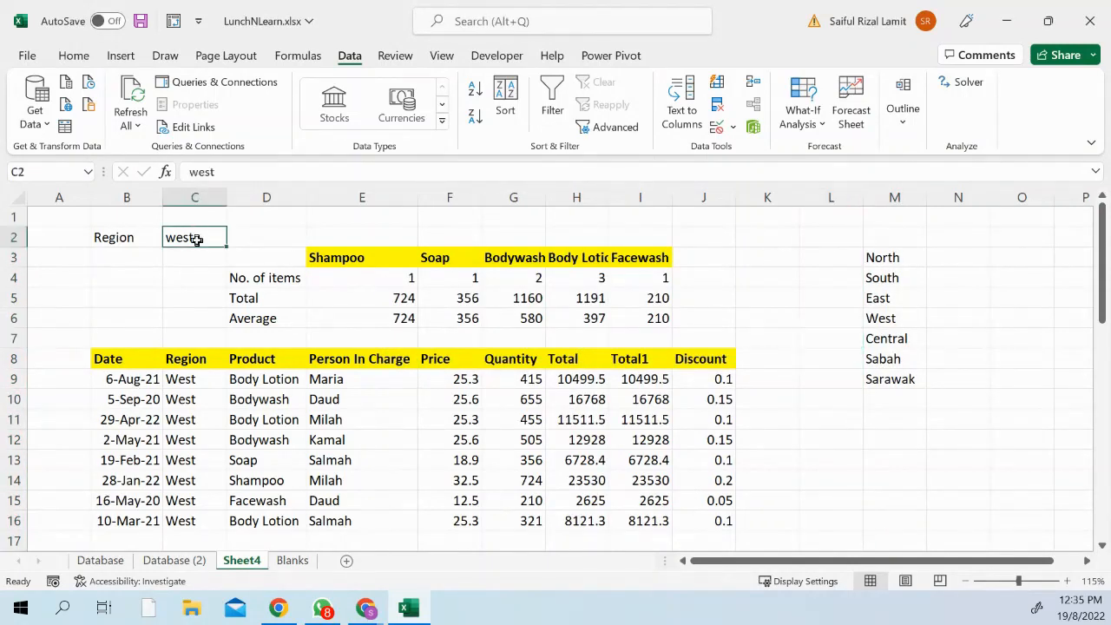
pyautogui.click(715, 127)
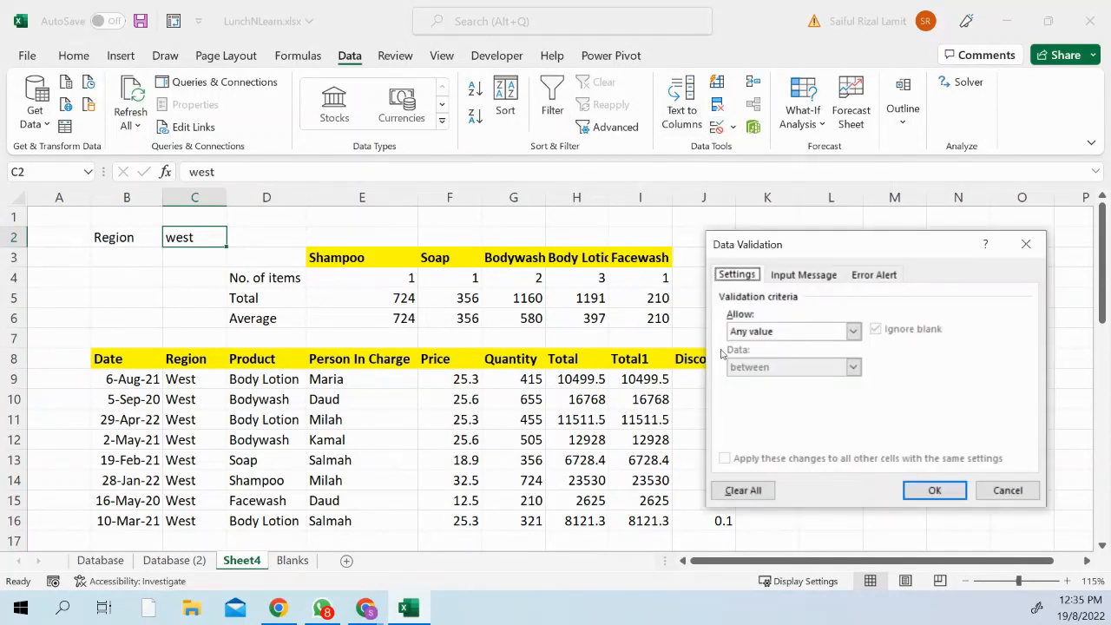
pyautogui.click(746, 338)
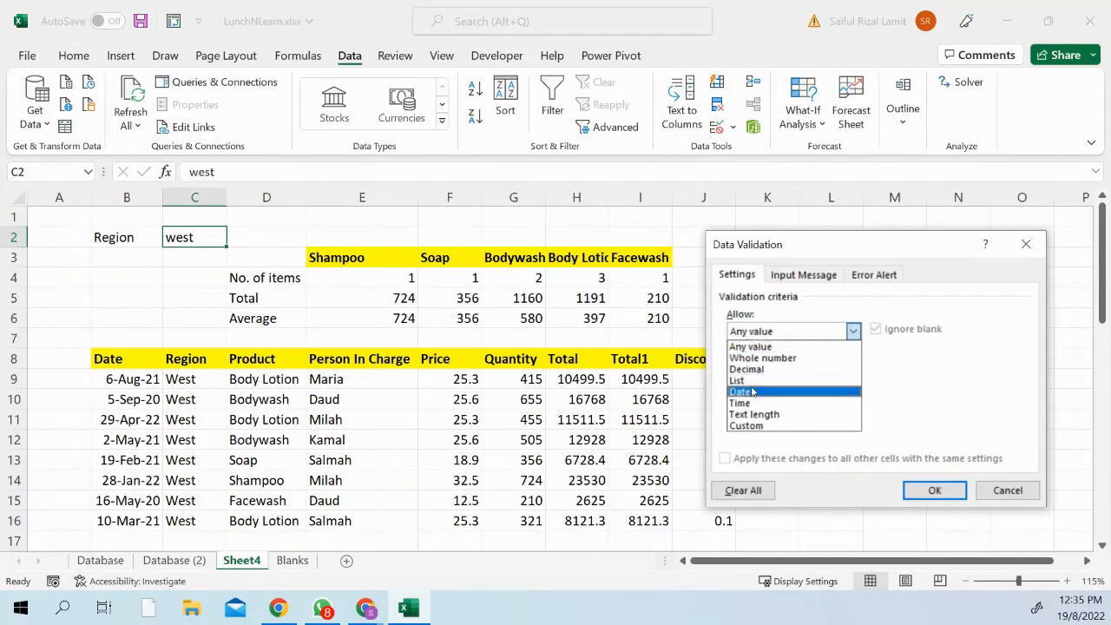
pyautogui.click(750, 380)
pyautogui.click(745, 402)
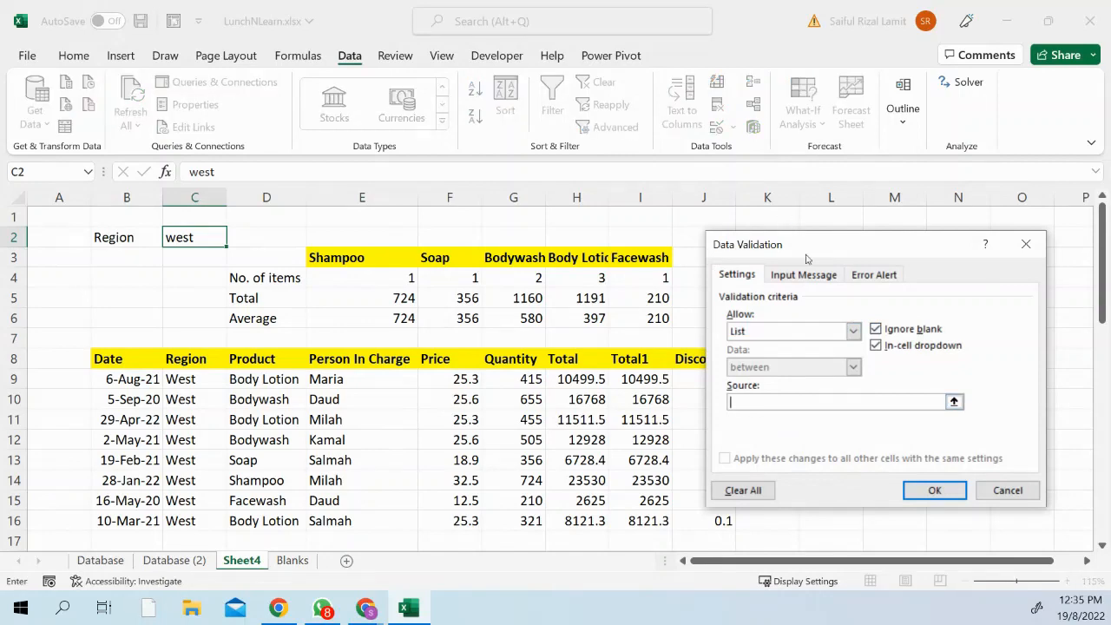
pyautogui.moveTo(806, 254); pyautogui.dragTo(385, 283)
pyautogui.moveTo(894, 257); pyautogui.dragTo(886, 381)
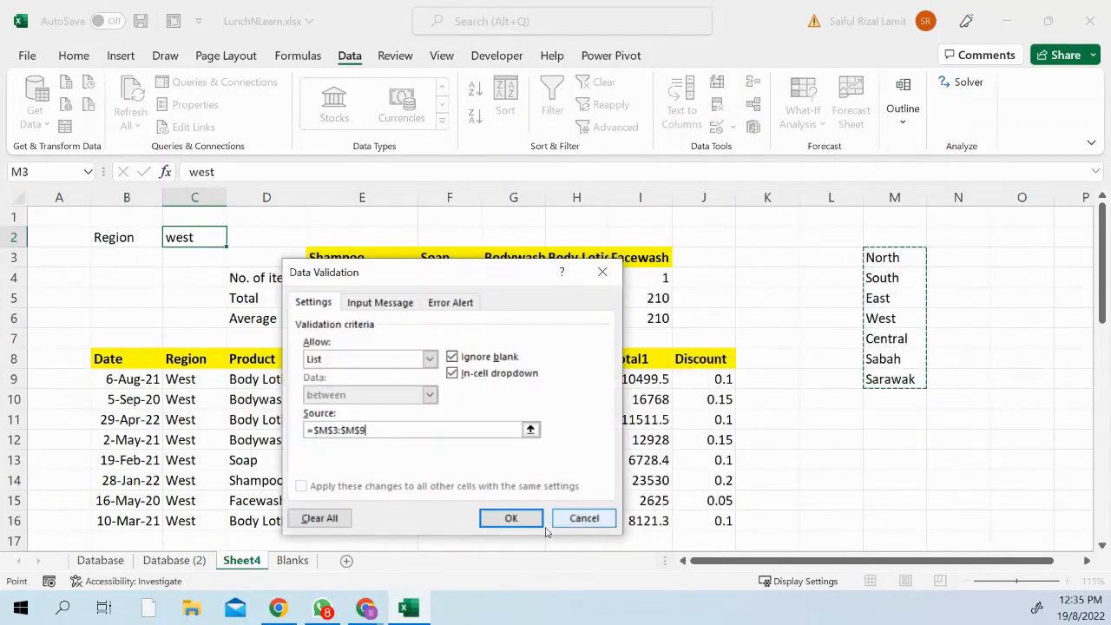
pyautogui.click(511, 518)
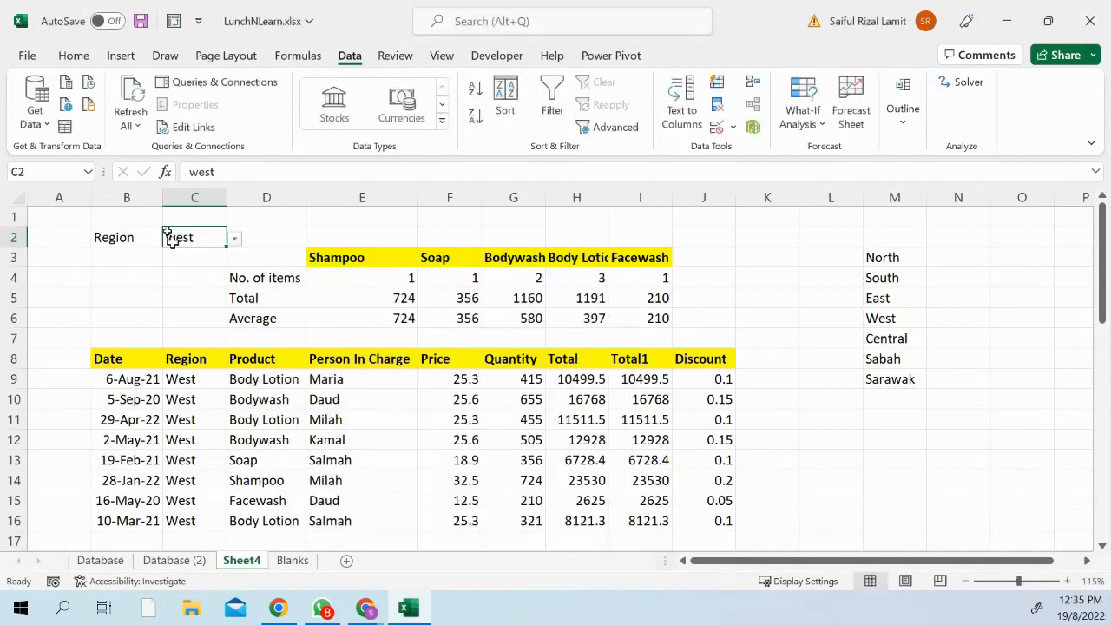
# Test the validation list in C2 by picking the regions North, South and East in turn.
pyautogui.click(236, 238)
pyautogui.click(165, 255)
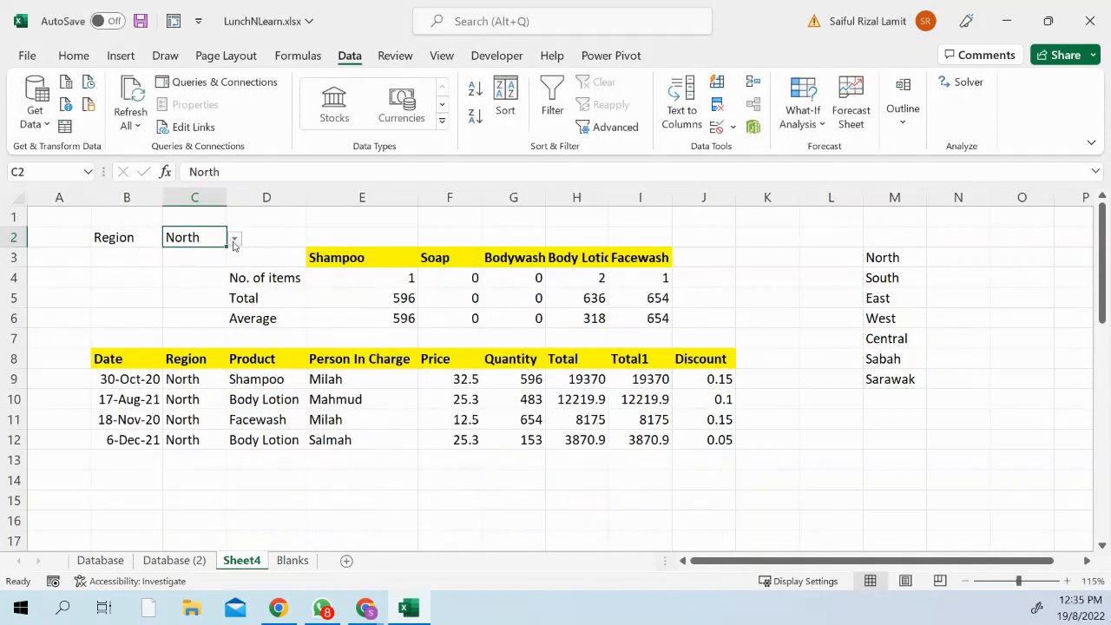
pyautogui.click(227, 238)
pyautogui.click(201, 236)
pyautogui.click(231, 236)
pyautogui.click(203, 236)
pyautogui.click(234, 238)
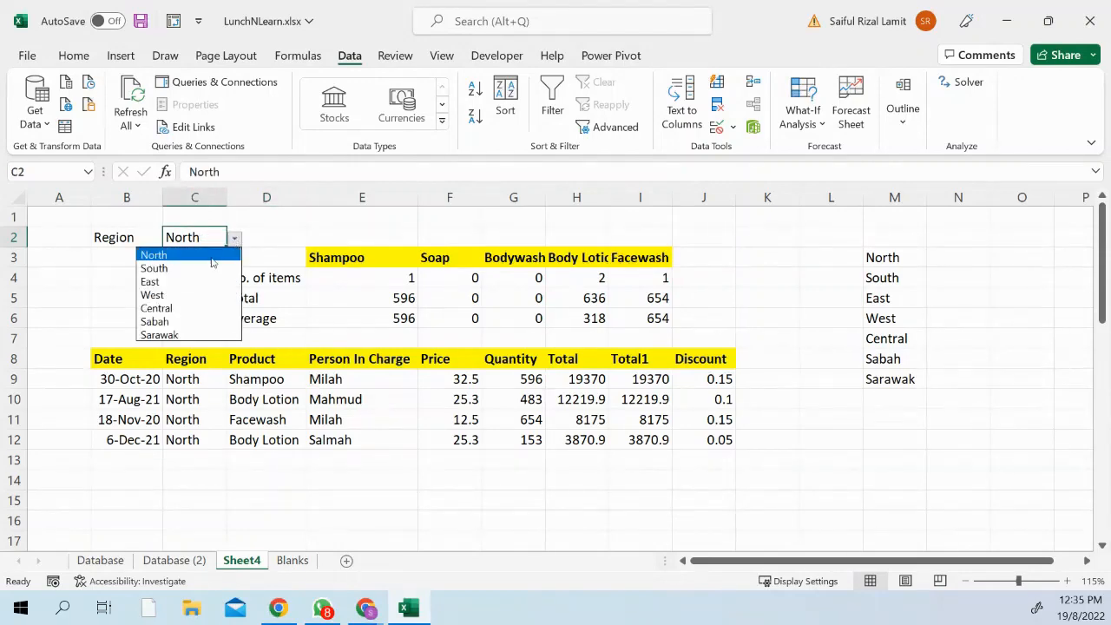
pyautogui.click(198, 274)
pyautogui.click(235, 238)
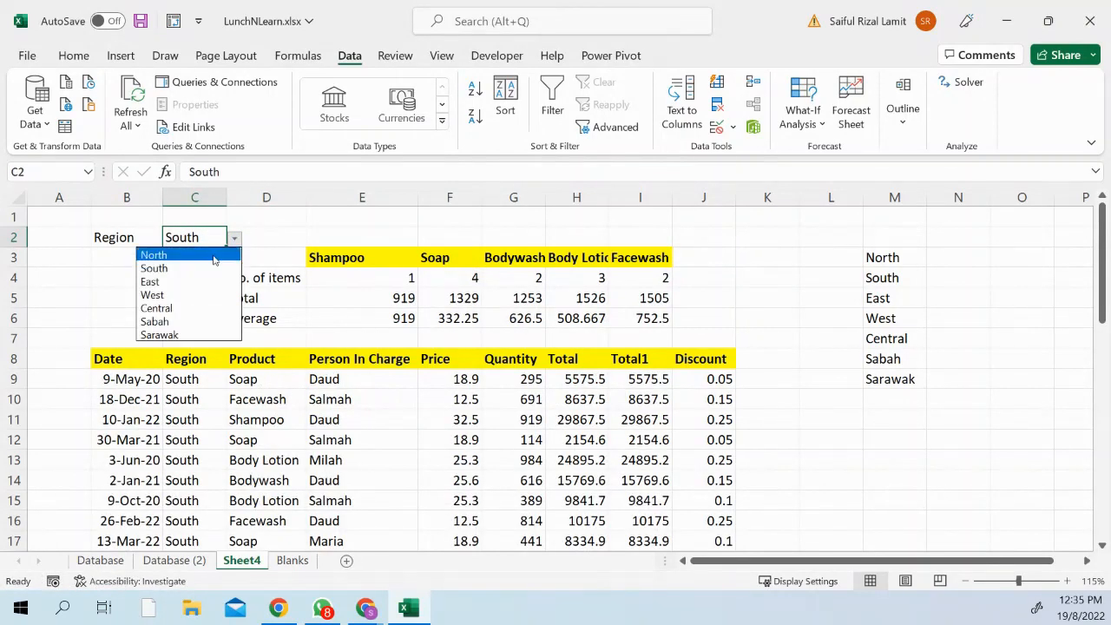
pyautogui.click(200, 281)
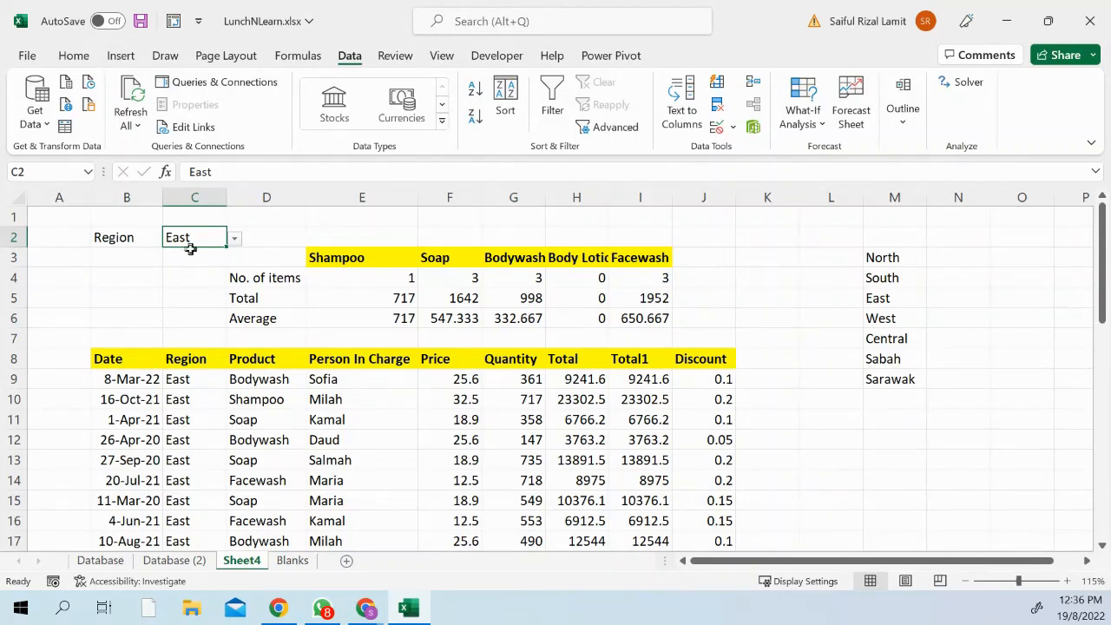
# Cycle the region in C2 through Central, Sarawak and North using its validation list.
pyautogui.click(234, 239)
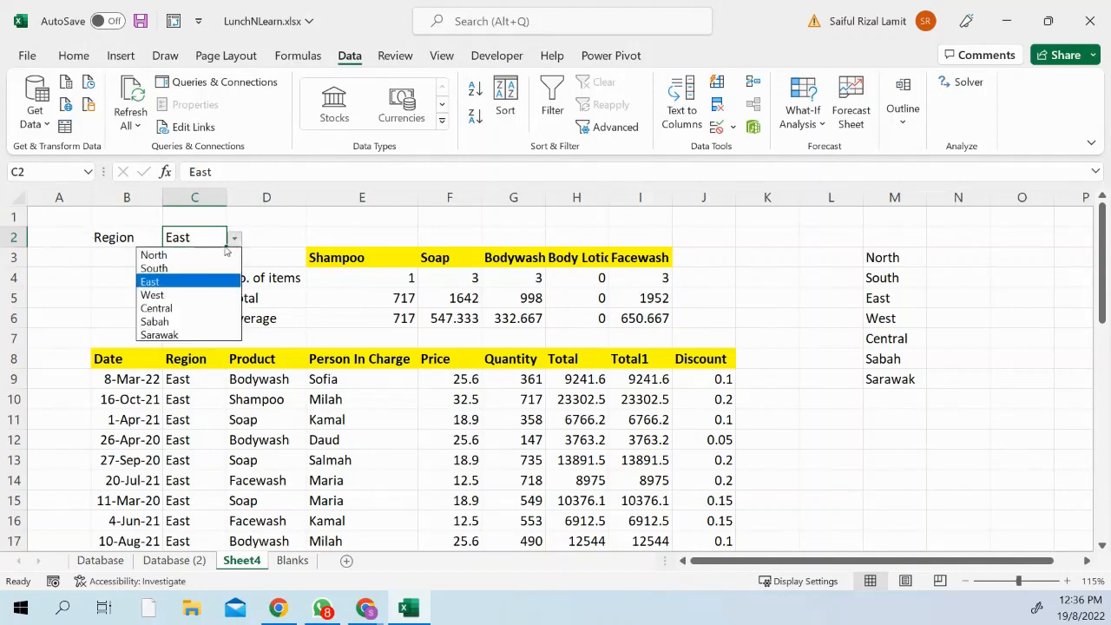
pyautogui.click(156, 307)
pyautogui.click(234, 242)
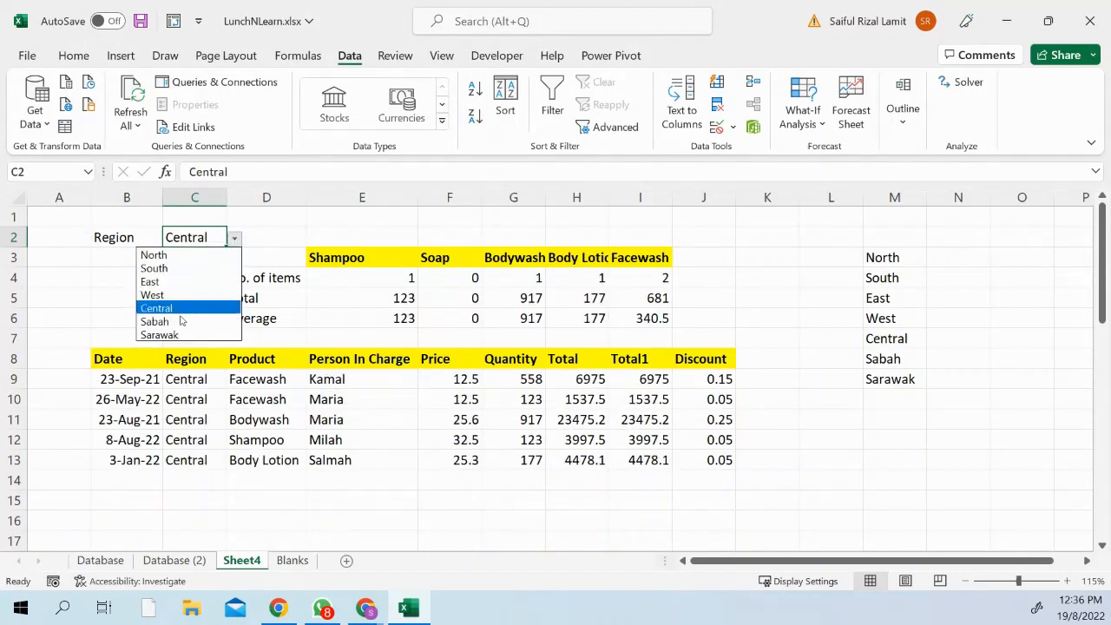
pyautogui.click(181, 332)
pyautogui.click(239, 235)
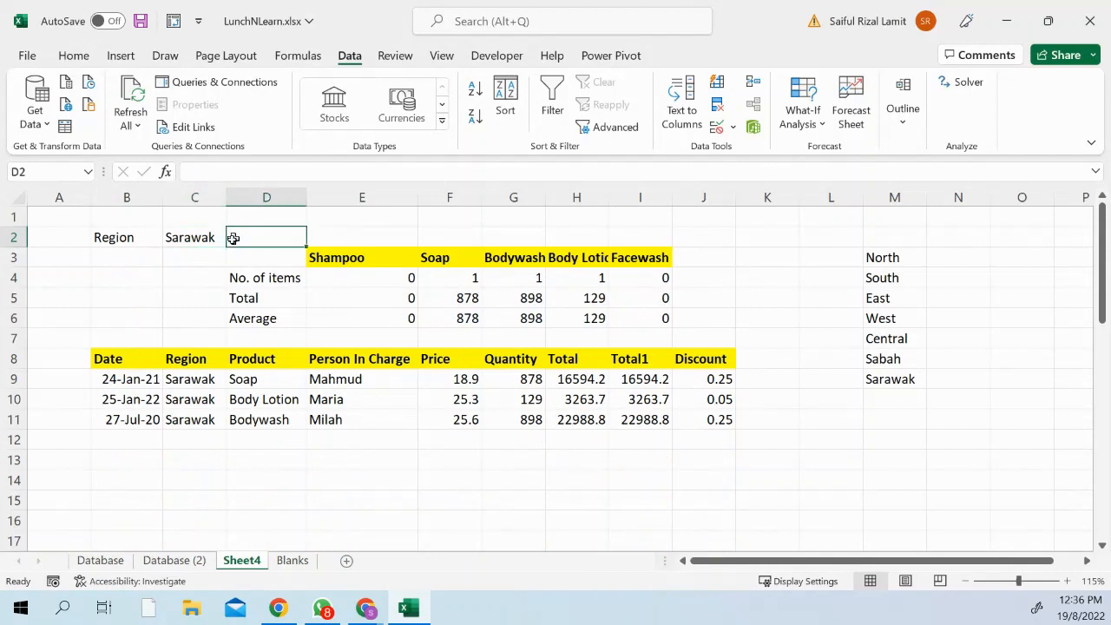
pyautogui.click(198, 235)
pyautogui.click(234, 240)
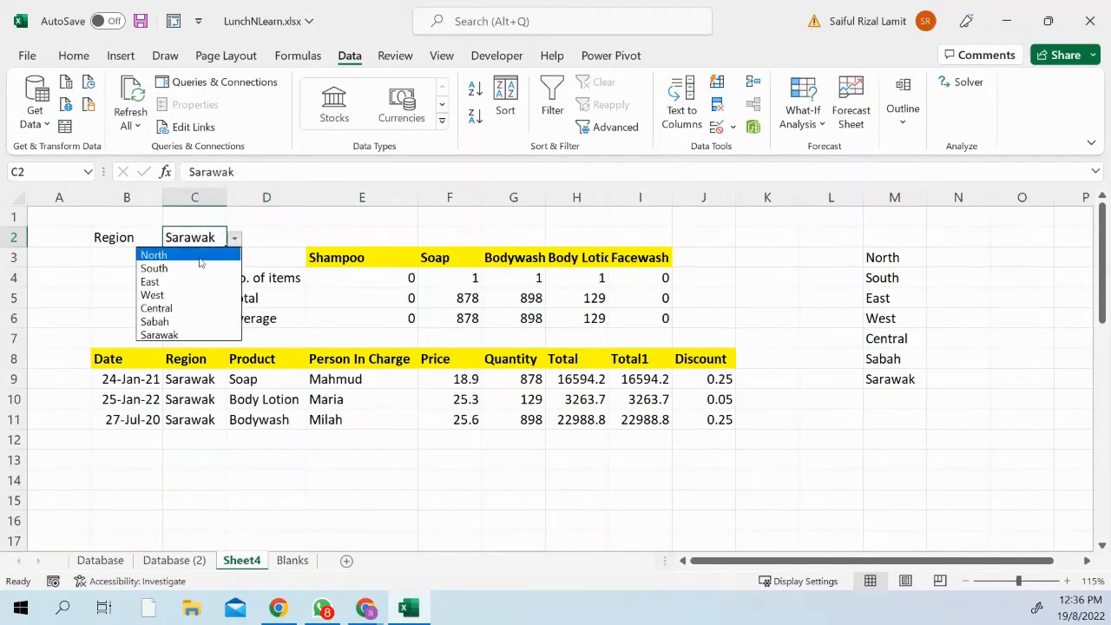
pyautogui.click(156, 252)
# Set the region in C2 to Central from its validation list.
pyautogui.click(238, 238)
pyautogui.click(217, 241)
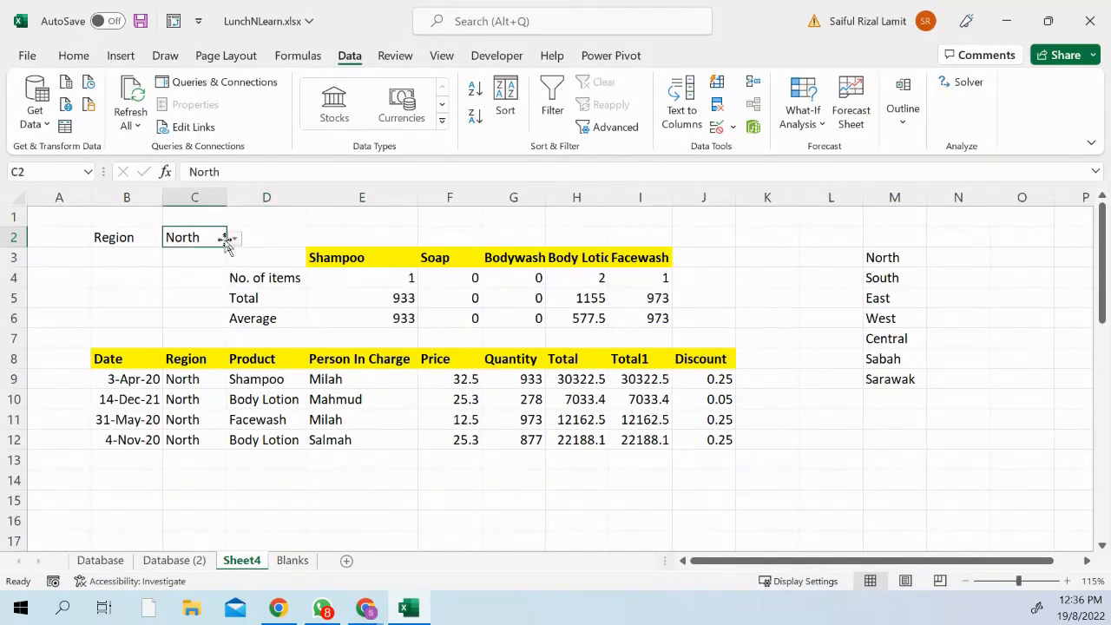
pyautogui.click(230, 236)
pyautogui.click(208, 242)
pyautogui.click(236, 239)
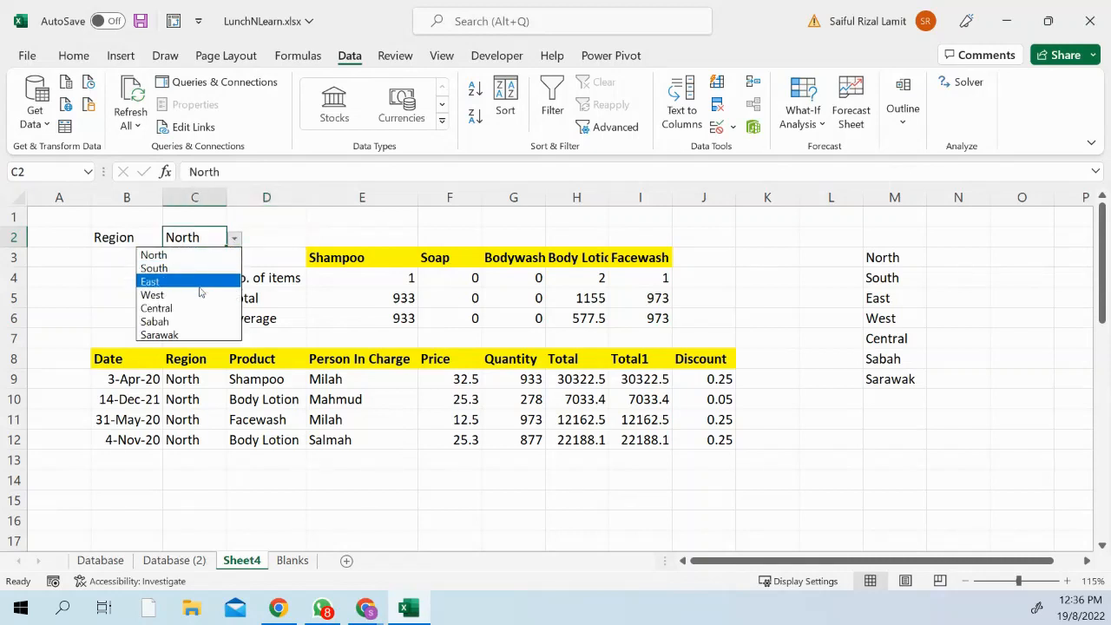
pyautogui.click(190, 308)
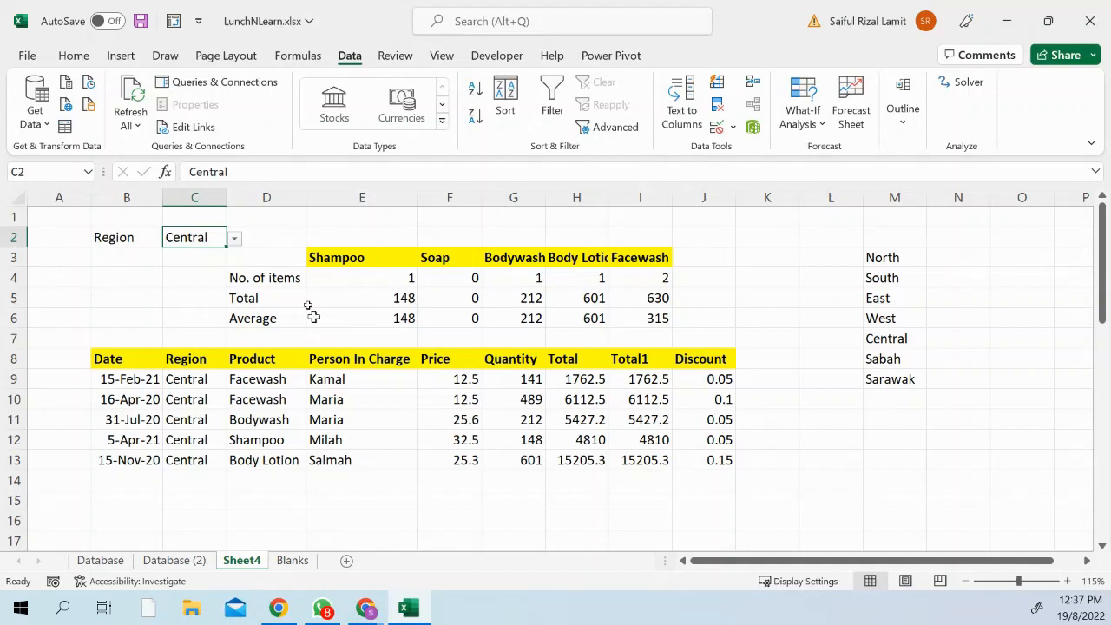
# Insert a 2-D clustered column chart of the No. of items row with its product headers, D3:I4.
pyautogui.moveTo(297, 259); pyautogui.dragTo(660, 277)
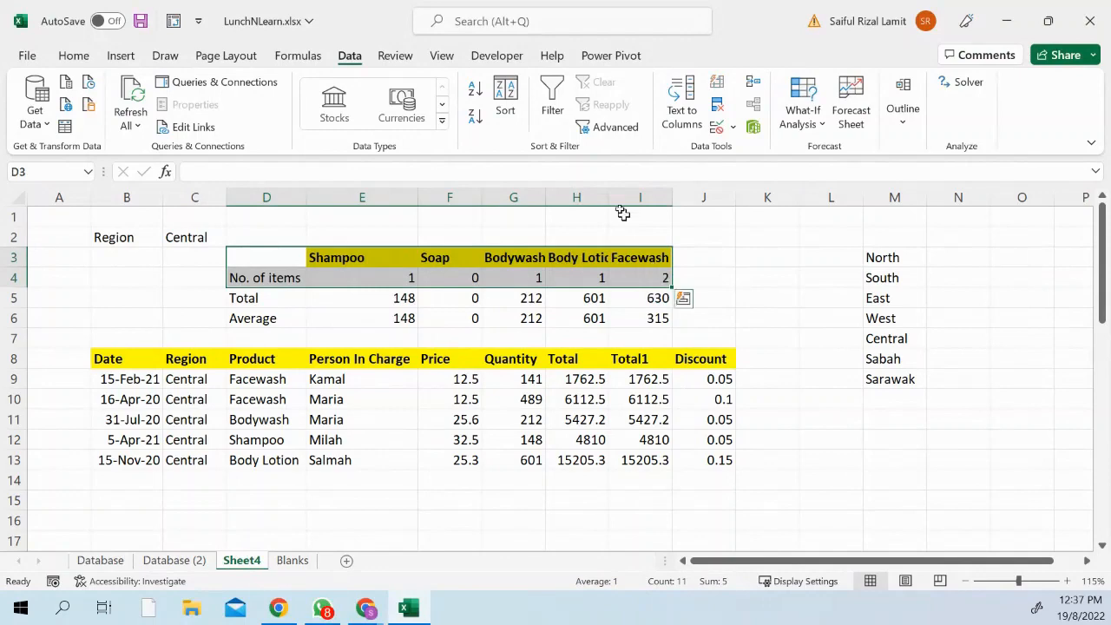
pyautogui.click(112, 56)
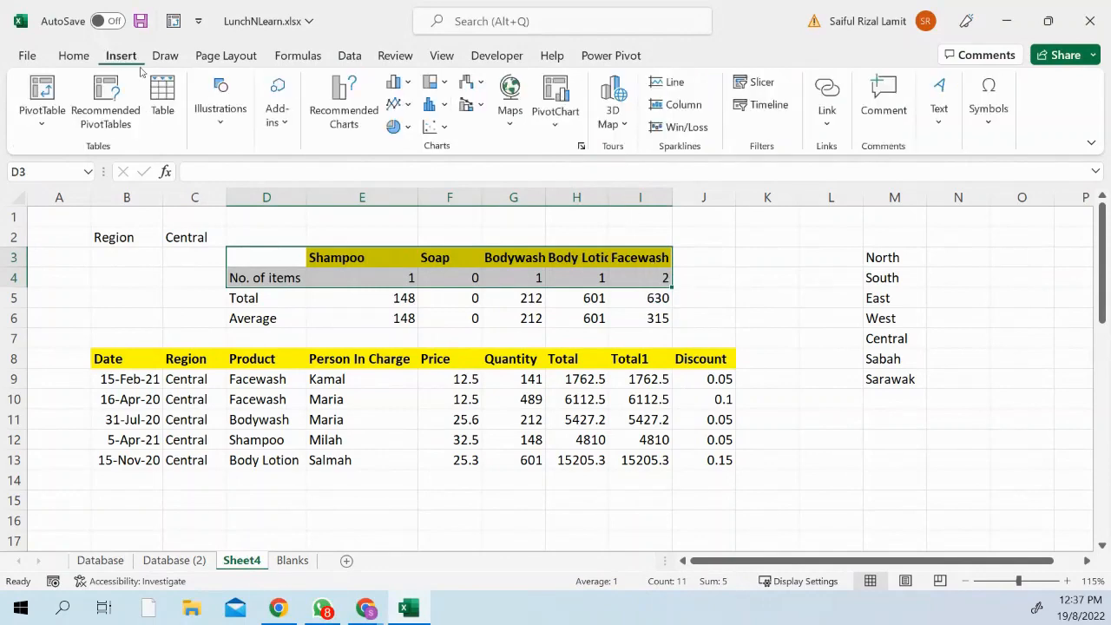
pyautogui.click(396, 82)
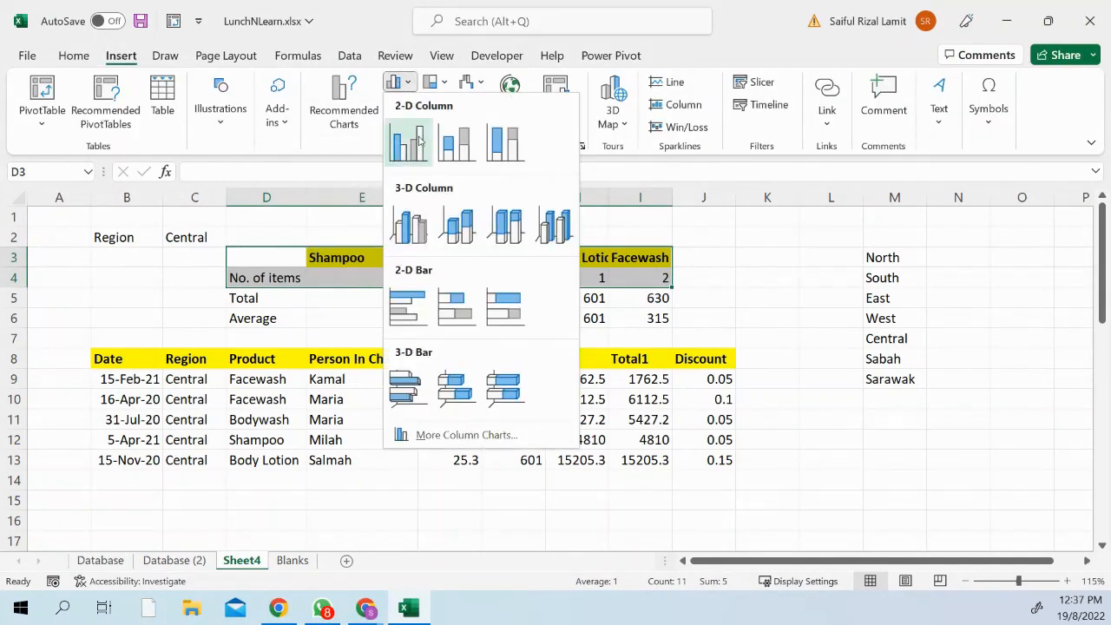
pyautogui.click(406, 153)
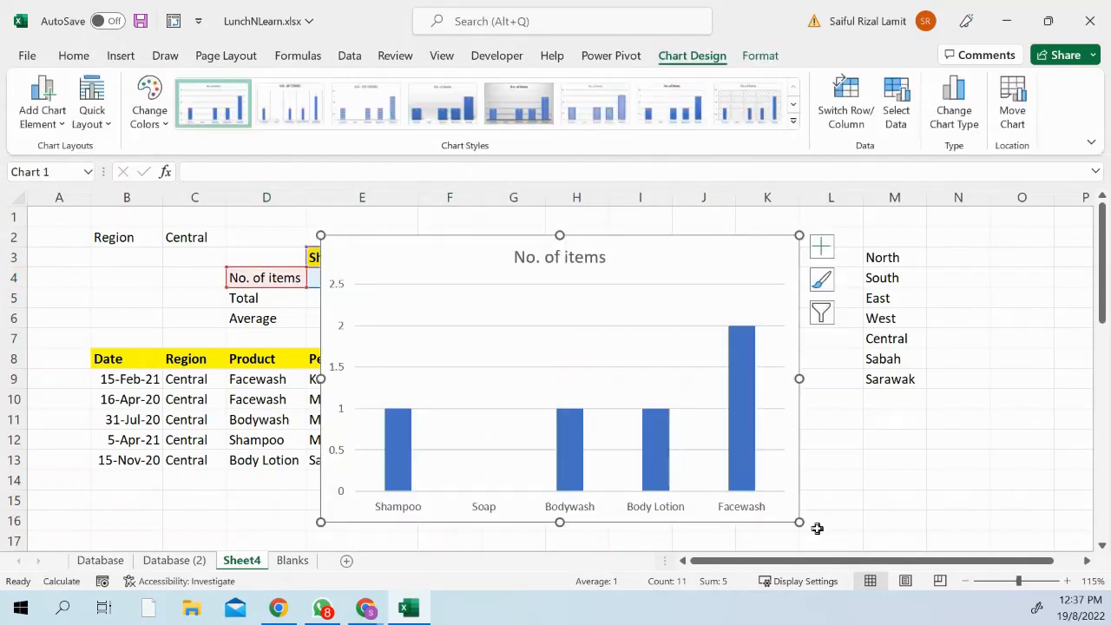
# Shrink the No. of items chart and place it beside the summary table, over columns J to M.
pyautogui.moveTo(801, 522); pyautogui.dragTo(693, 457)
pyautogui.moveTo(689, 397); pyautogui.dragTo(1028, 369)
pyautogui.moveTo(1032, 434); pyautogui.dragTo(805, 361)
pyautogui.moveTo(804, 282); pyautogui.dragTo(886, 283)
pyautogui.moveTo(894, 322); pyautogui.dragTo(991, 324)
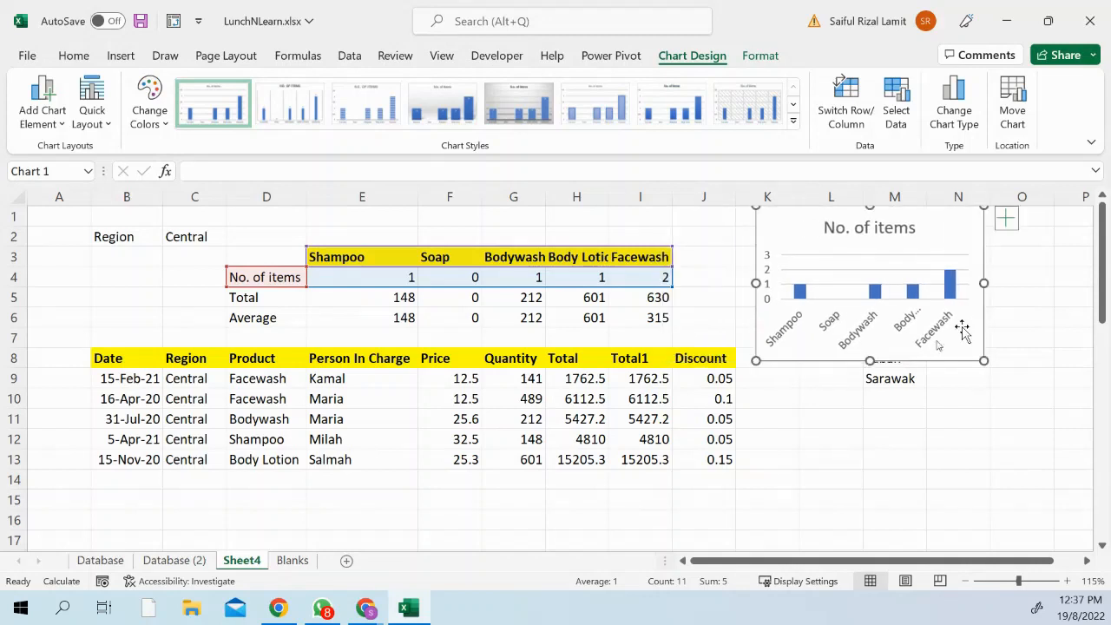
pyautogui.moveTo(868, 359); pyautogui.dragTo(868, 335)
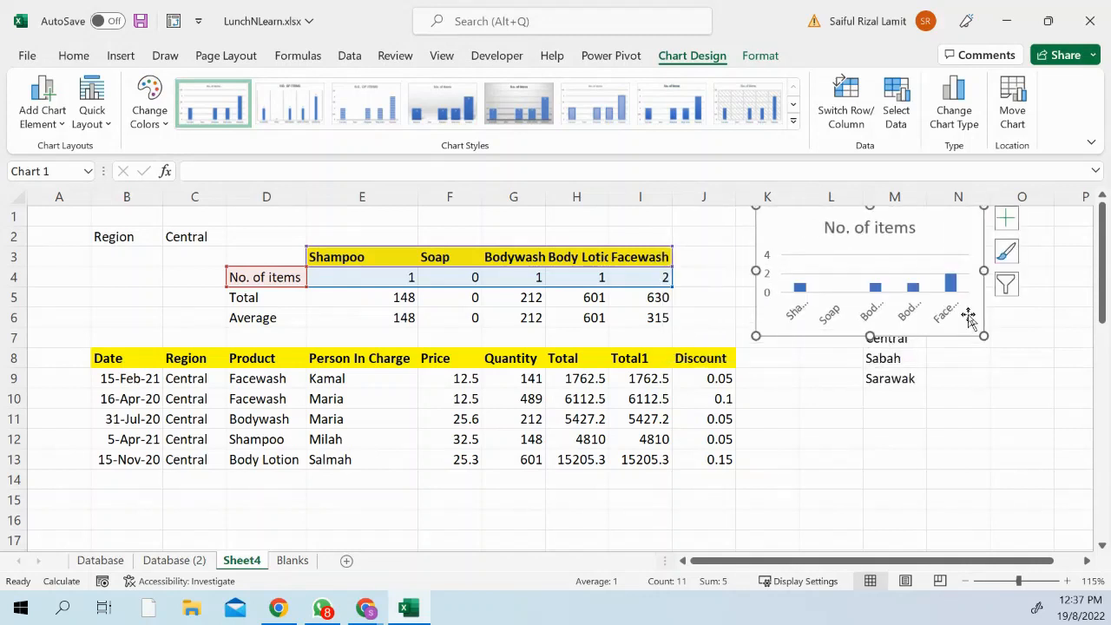
pyautogui.moveTo(975, 309); pyautogui.dragTo(911, 310)
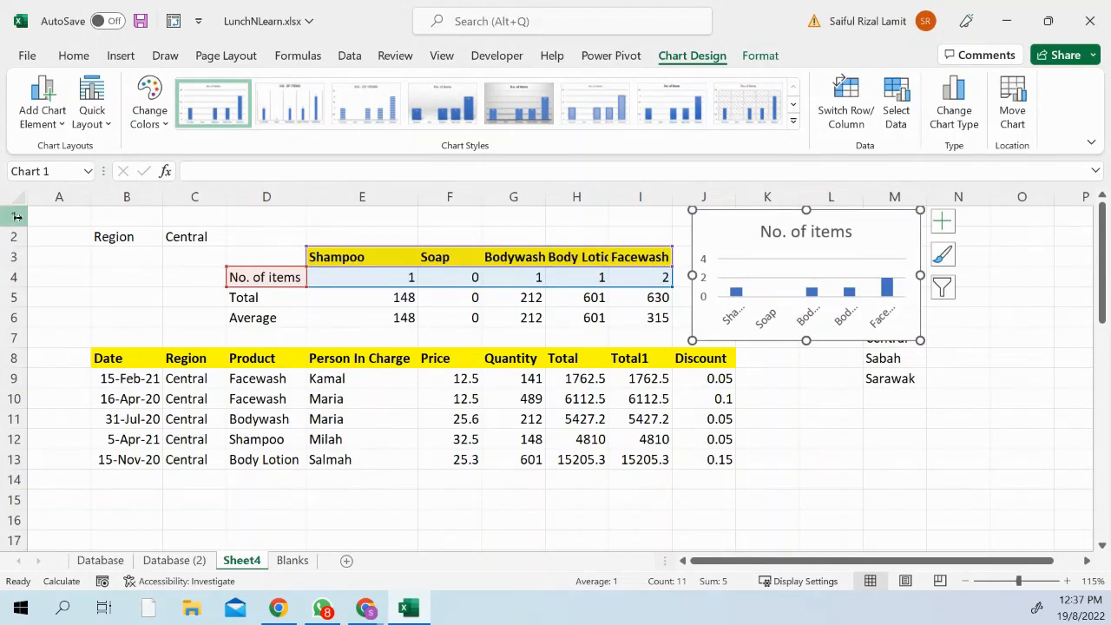
# Insert nine blank rows above the report, at rows 1 to 9.
pyautogui.moveTo(17, 217); pyautogui.dragTo(3, 388)
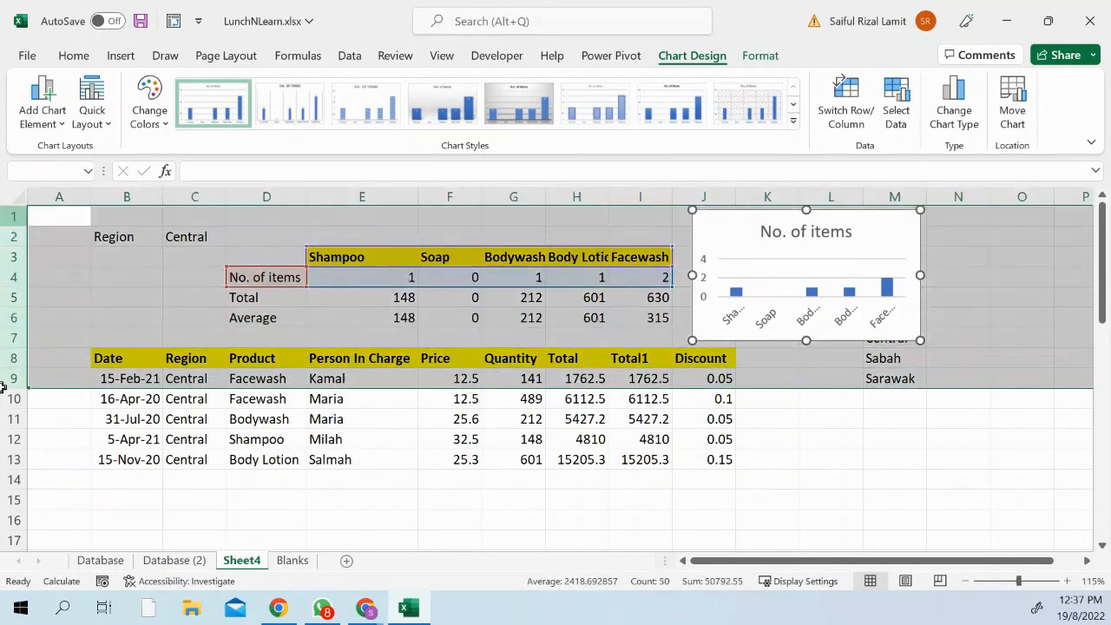
pyautogui.rightClick(7, 297)
pyautogui.click(60, 420)
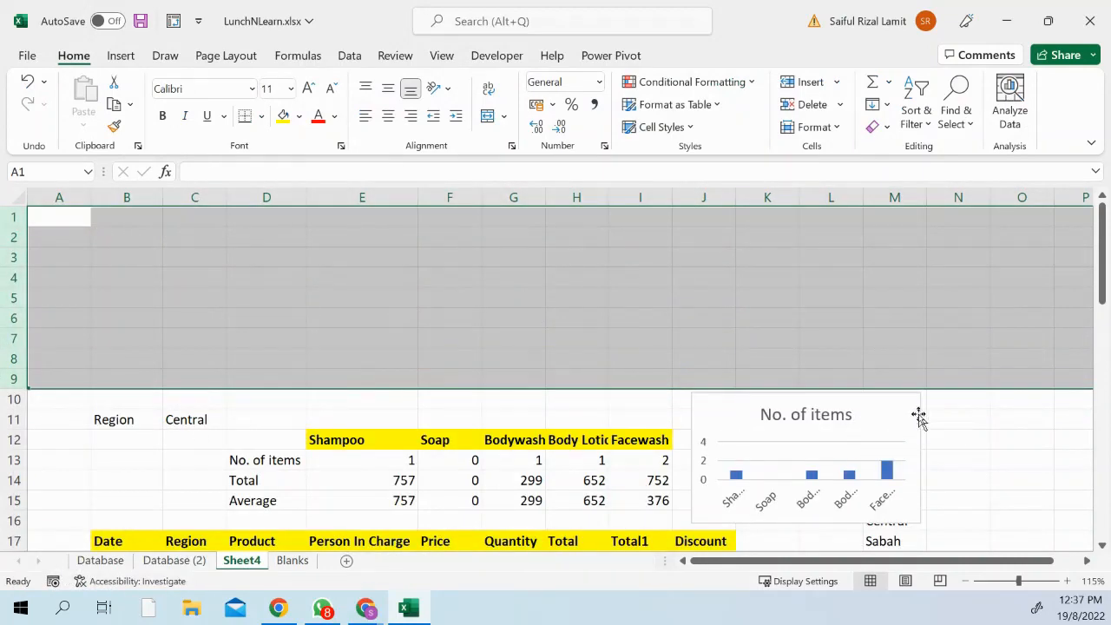
# Move the No. of items chart into the blank rows above Region and enlarge it to span columns A to E down to row 10.
pyautogui.moveTo(917, 417); pyautogui.dragTo(180, 238)
pyautogui.moveTo(257, 345); pyautogui.dragTo(278, 400)
pyautogui.moveTo(280, 328); pyautogui.dragTo(331, 309)
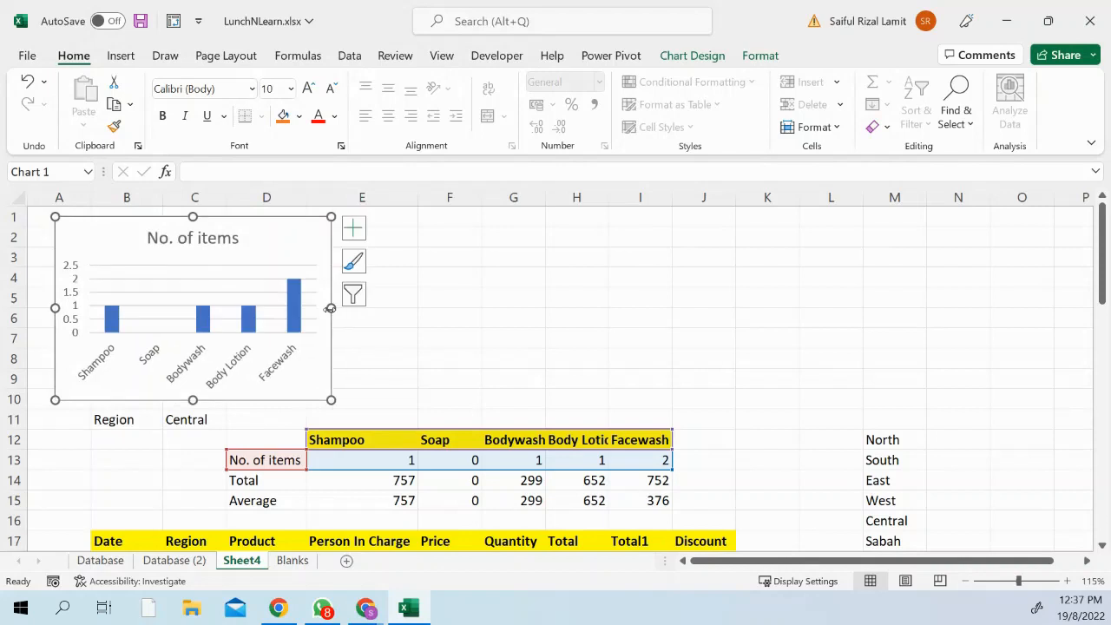
# Apply the second preset chart style, with value labels and a capitalised title, to the No. of items chart.
pyautogui.click(276, 363)
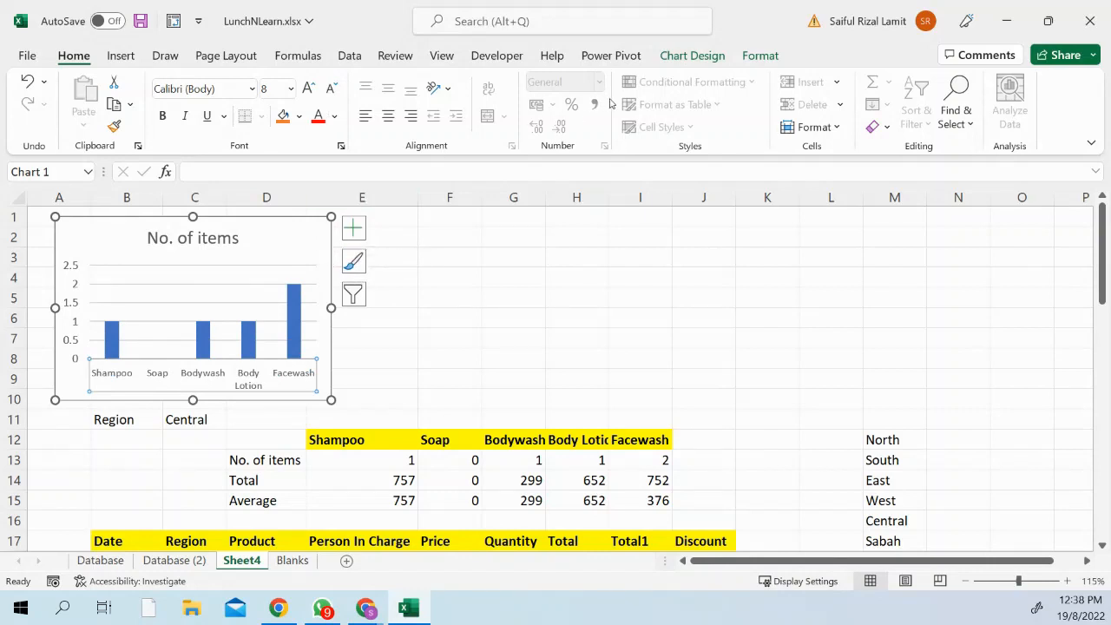
pyautogui.click(679, 59)
pyautogui.click(291, 102)
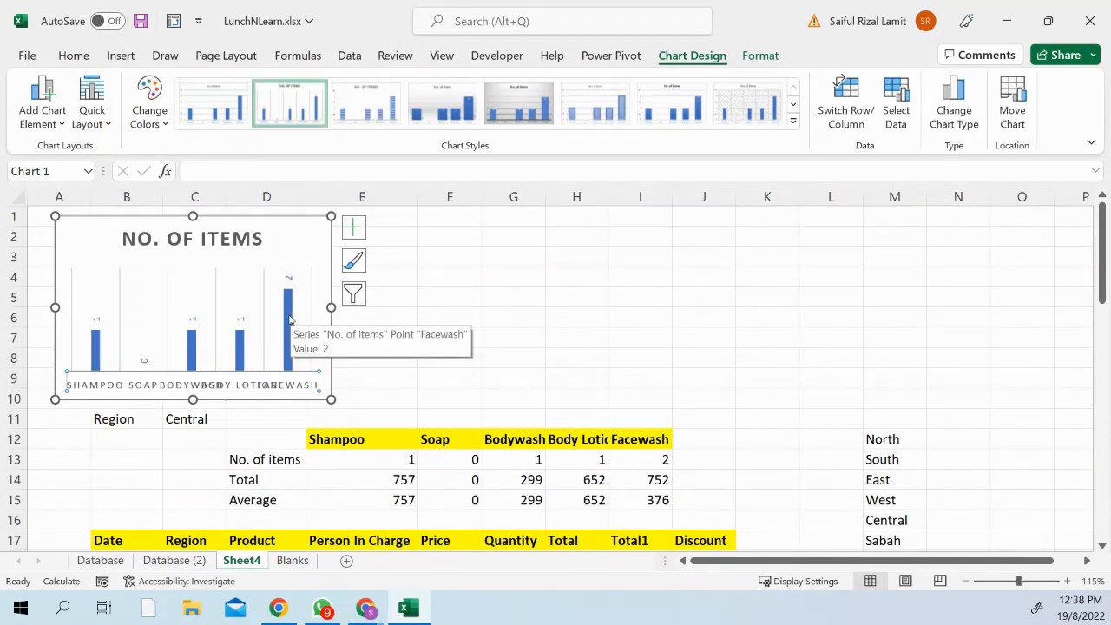
# Insert a 2-D clustered bar chart from the product headers in row 12 and the Total row 14, columns D to I.
pyautogui.moveTo(287, 432); pyautogui.dragTo(625, 436)
pyautogui.keyDown('ctrl'); pyautogui.moveTo(260, 479); pyautogui.dragTo(631, 482); pyautogui.keyUp('ctrl')
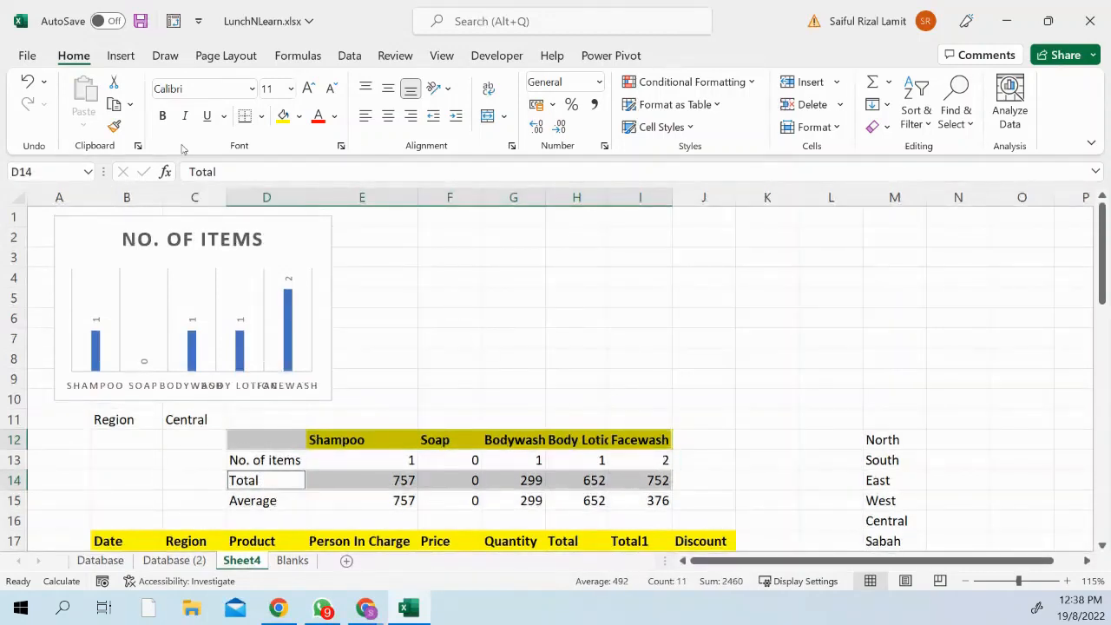
pyautogui.click(120, 57)
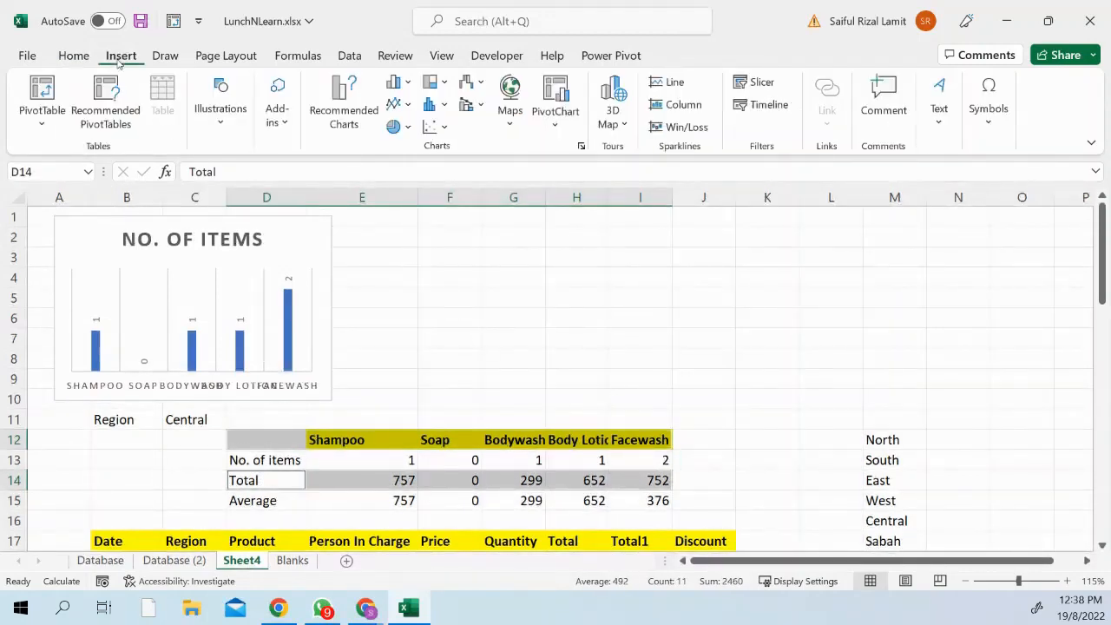
pyautogui.click(396, 83)
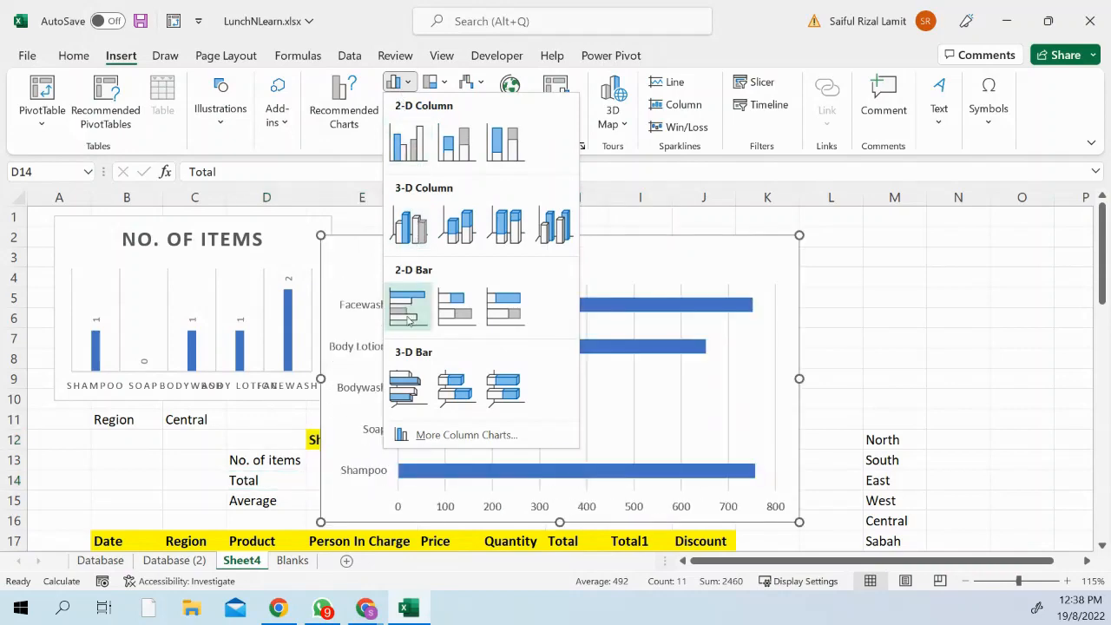
pyautogui.click(399, 306)
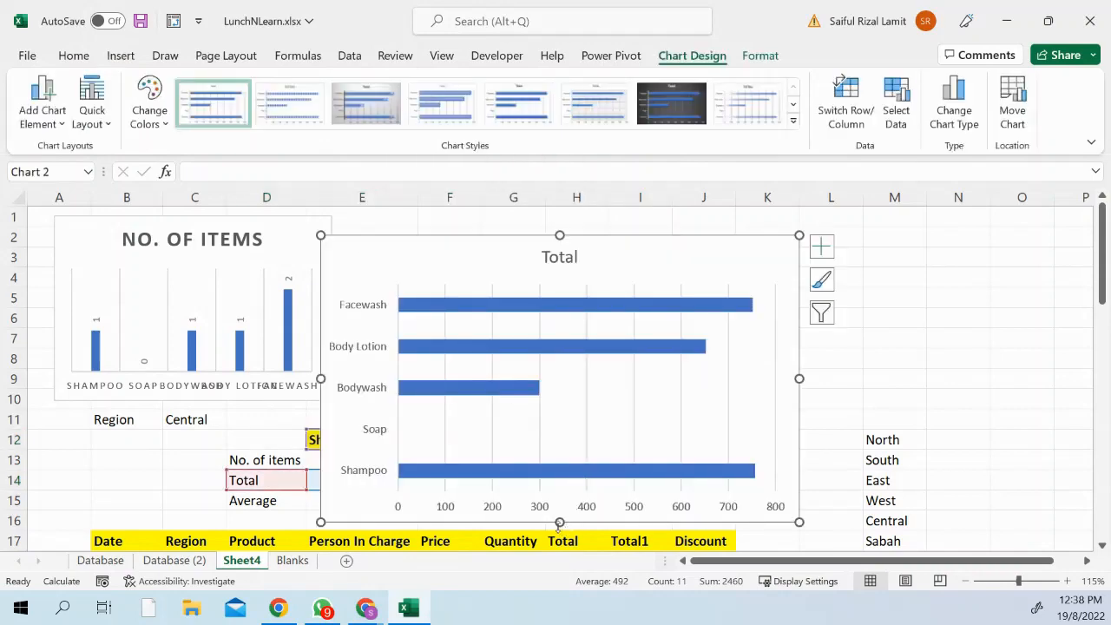
# Shrink the Total bar chart and align it directly beside the No. of items chart, ending at row 10.
pyautogui.moveTo(559, 523); pyautogui.dragTo(540, 427)
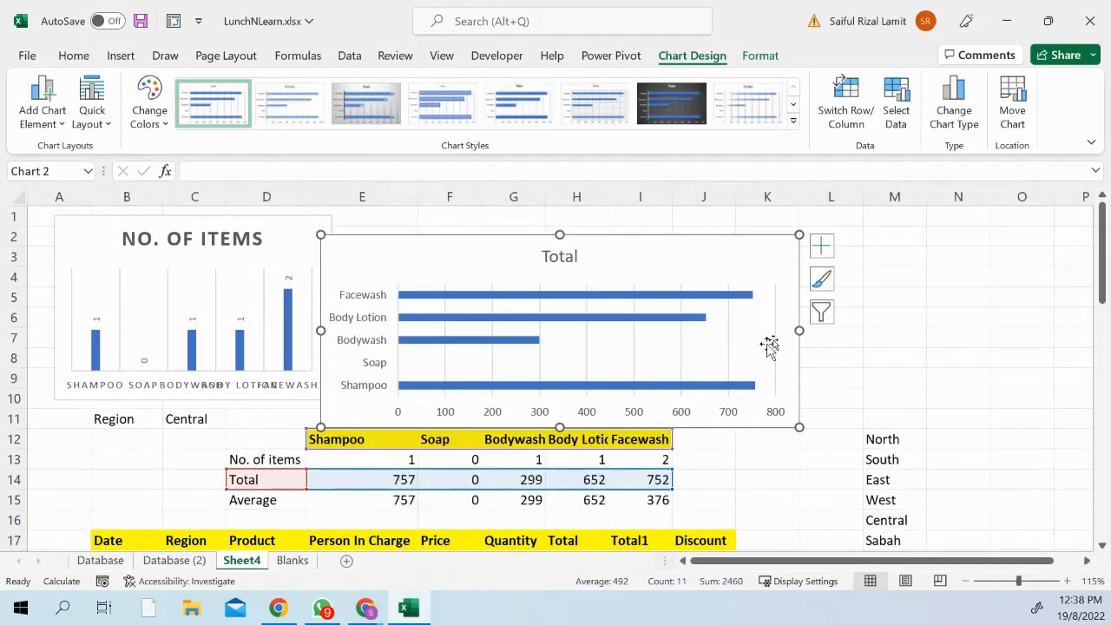
pyautogui.moveTo(798, 331); pyautogui.dragTo(702, 343)
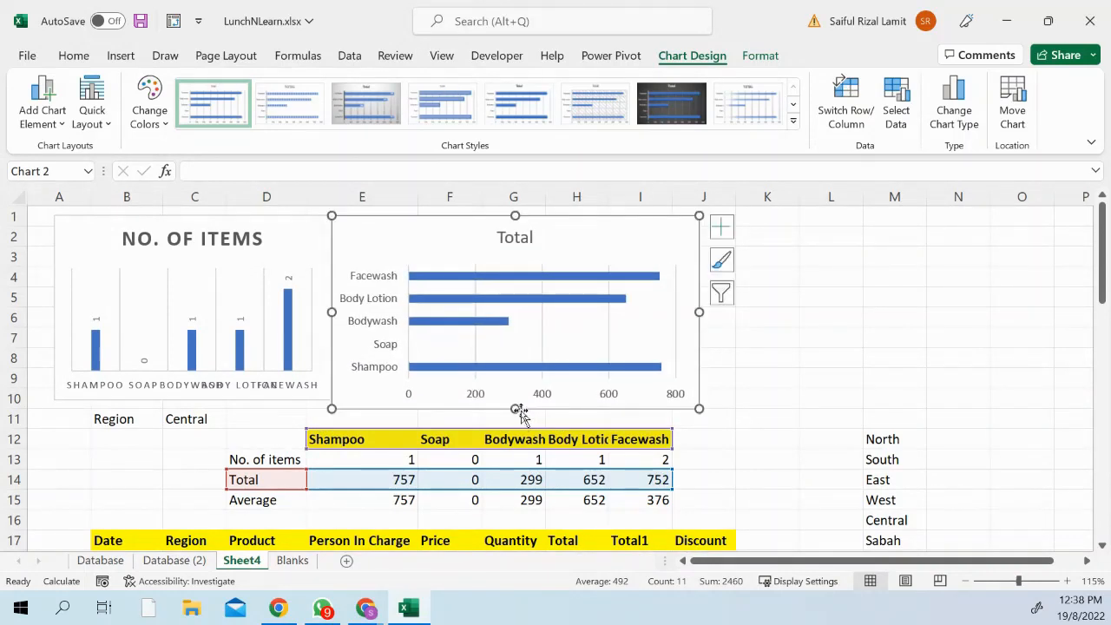
pyautogui.moveTo(516, 408); pyautogui.dragTo(516, 401)
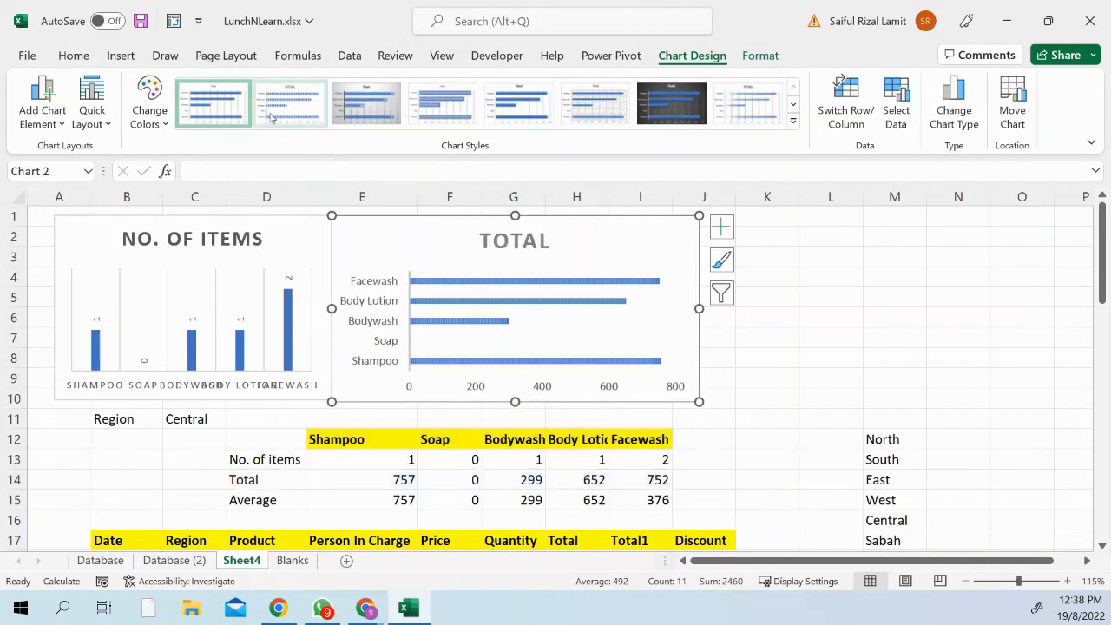
# Add data labels at the Center position to the bars of the Total chart.
pyautogui.click(53, 117)
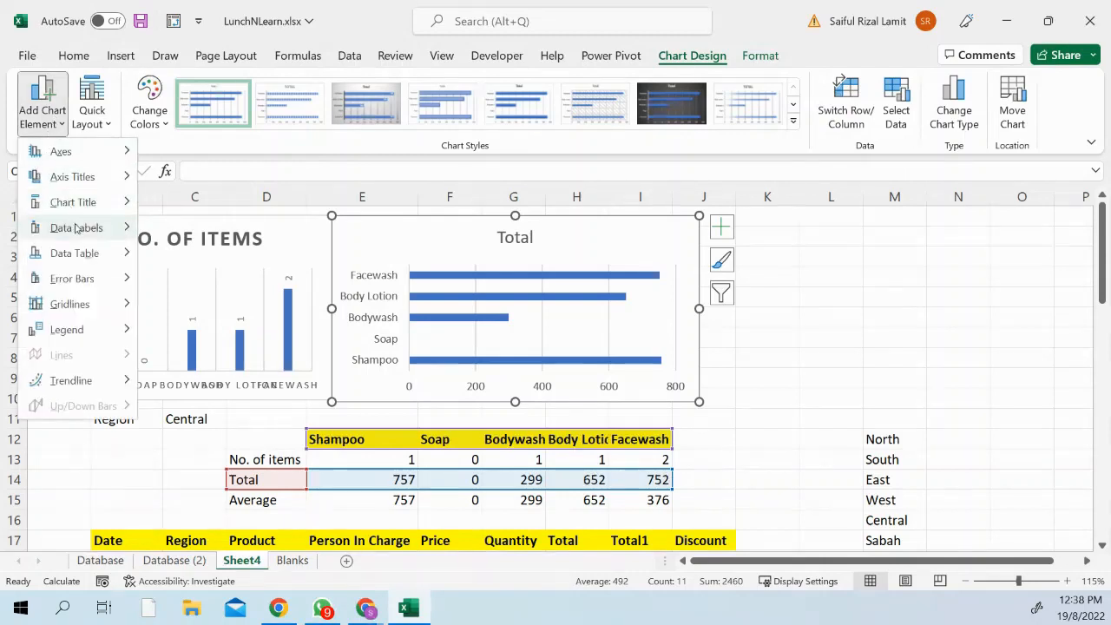
pyautogui.moveTo(78, 229)
pyautogui.click(203, 279)
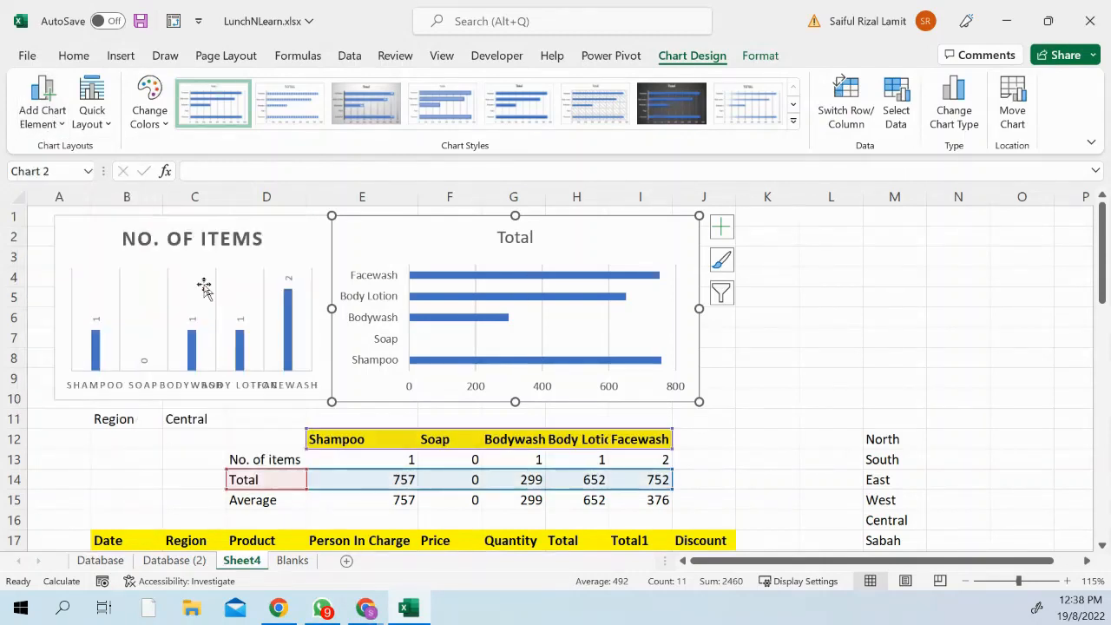
pyautogui.click(529, 276)
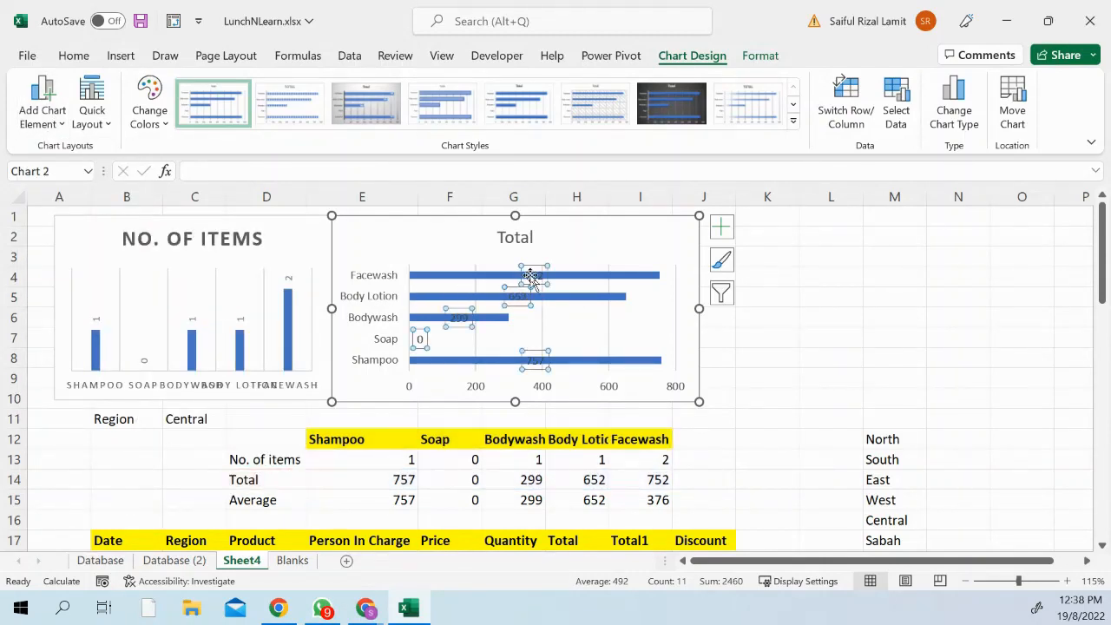
# Set the Total chart's data labels to Outside End and narrow the chart so it ends in column I.
pyautogui.click(49, 121)
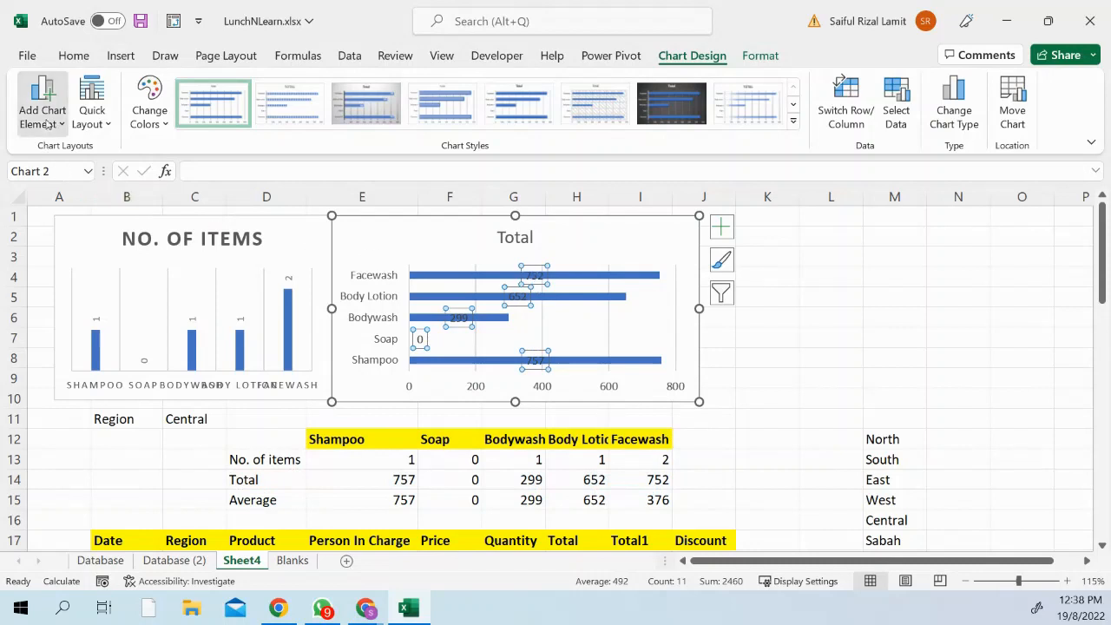
pyautogui.moveTo(87, 227)
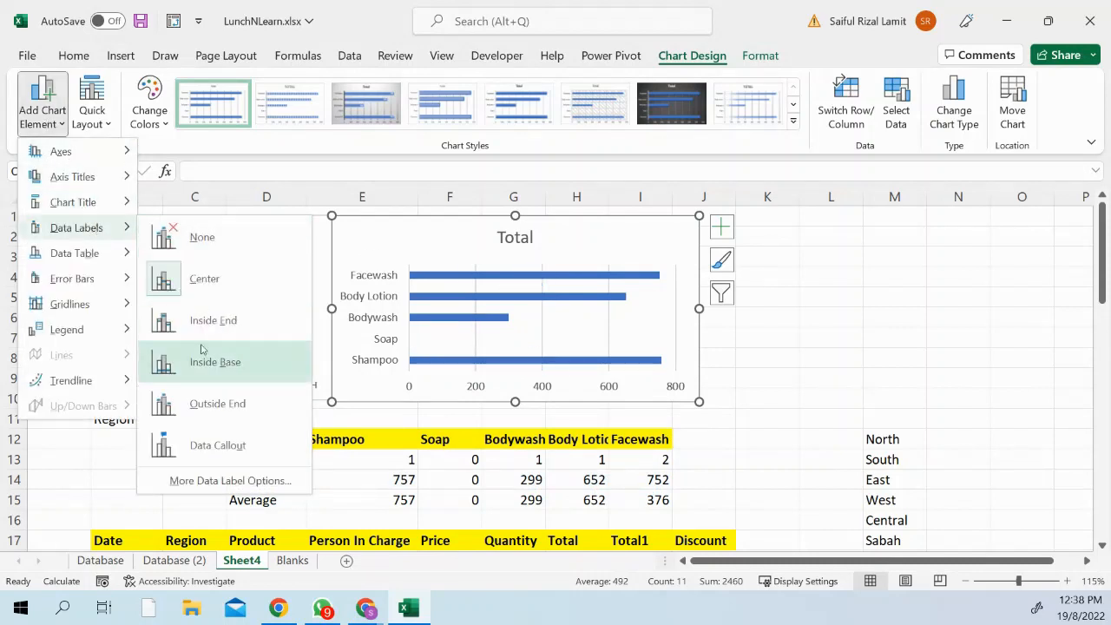
pyautogui.click(217, 403)
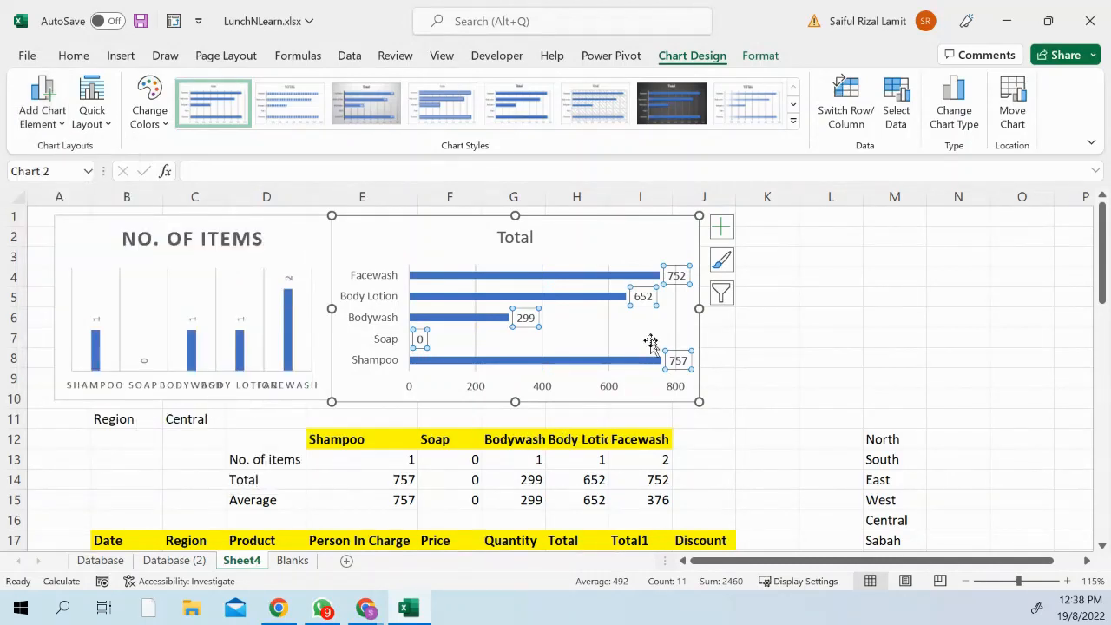
pyautogui.moveTo(699, 308); pyautogui.dragTo(643, 309)
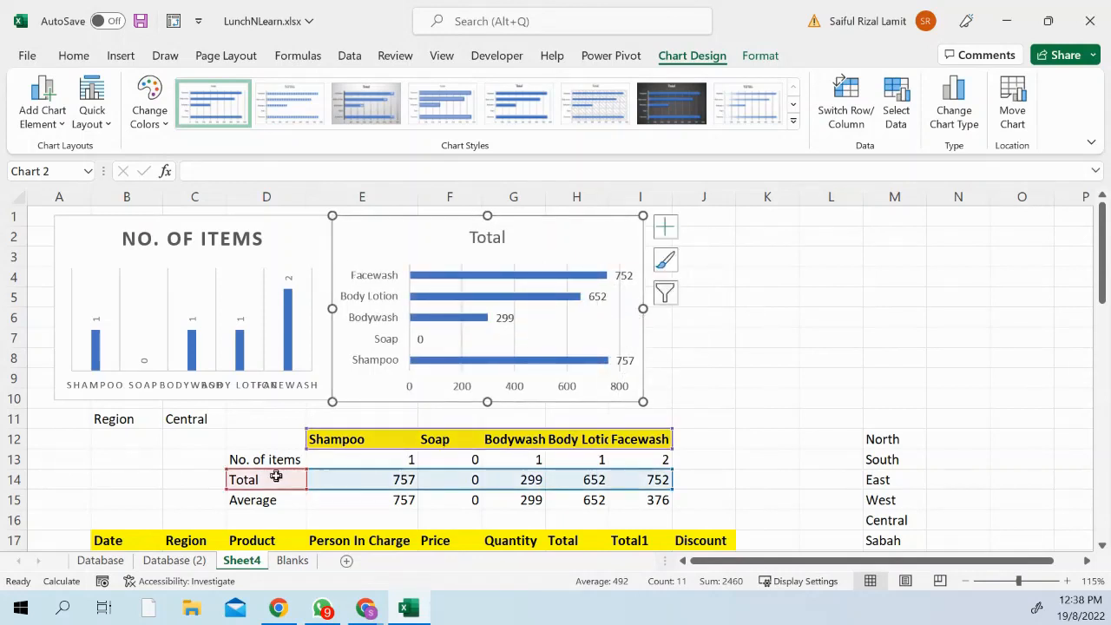
# Insert a 2-D pie chart from the product headers in row 12 and the Average row 15, columns D to I.
pyautogui.moveTo(285, 438); pyautogui.dragTo(626, 432)
pyautogui.keyDown('ctrl'); pyautogui.moveTo(252, 503); pyautogui.dragTo(652, 501); pyautogui.keyUp('ctrl')
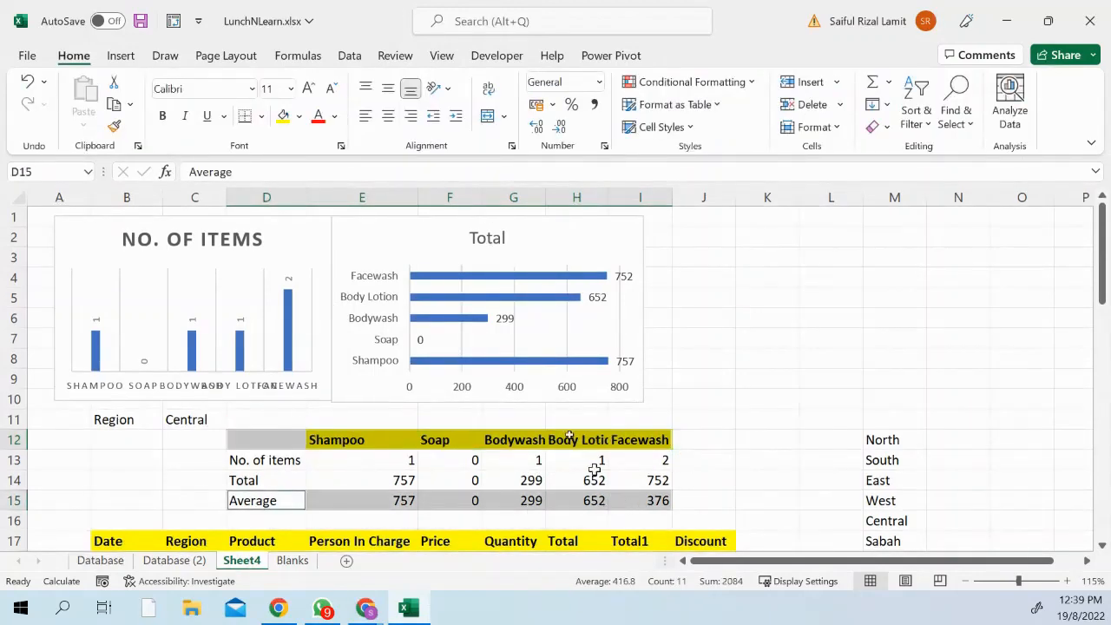
pyautogui.click(126, 56)
pyautogui.click(394, 126)
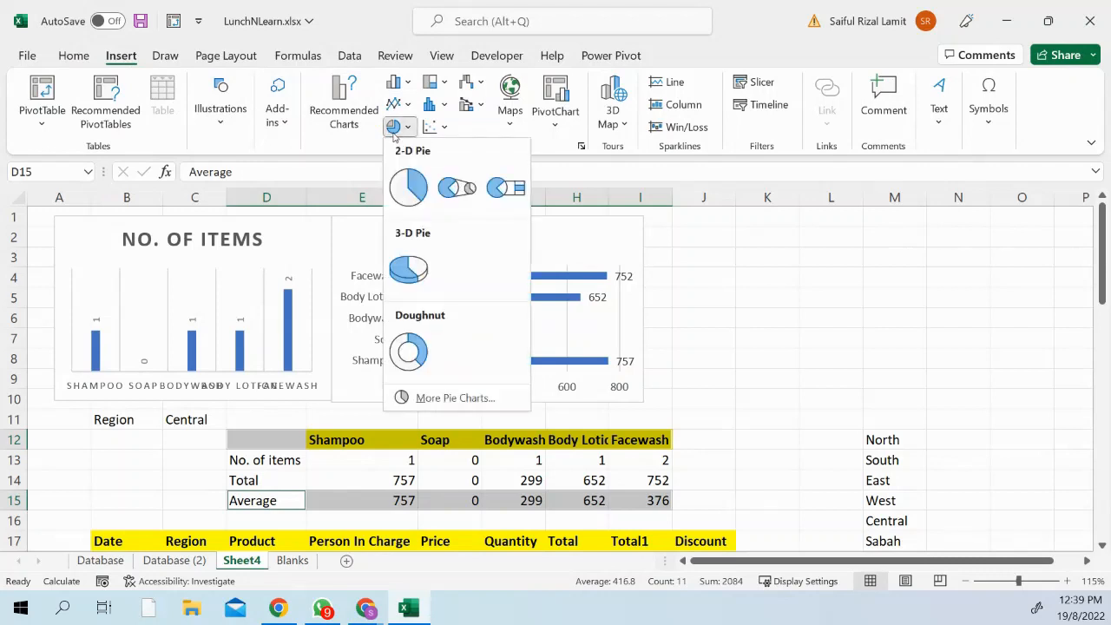
pyautogui.click(402, 184)
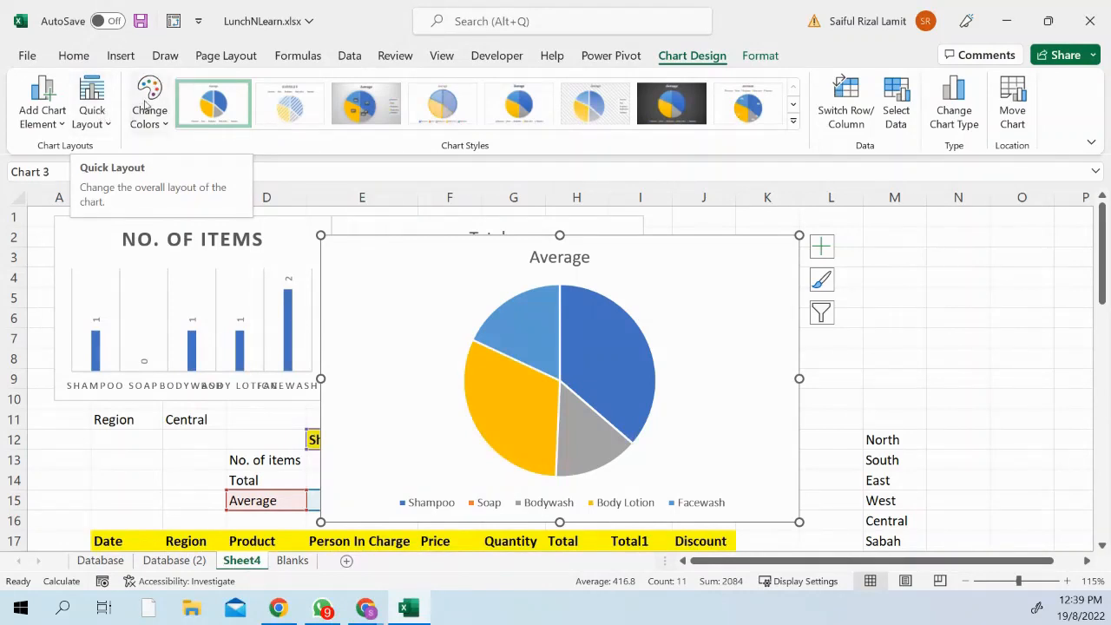
# Apply the quick layout with category and percentage labels to the Average pie chart and include the Value in its data labels.
pyautogui.click(93, 111)
pyautogui.click(95, 165)
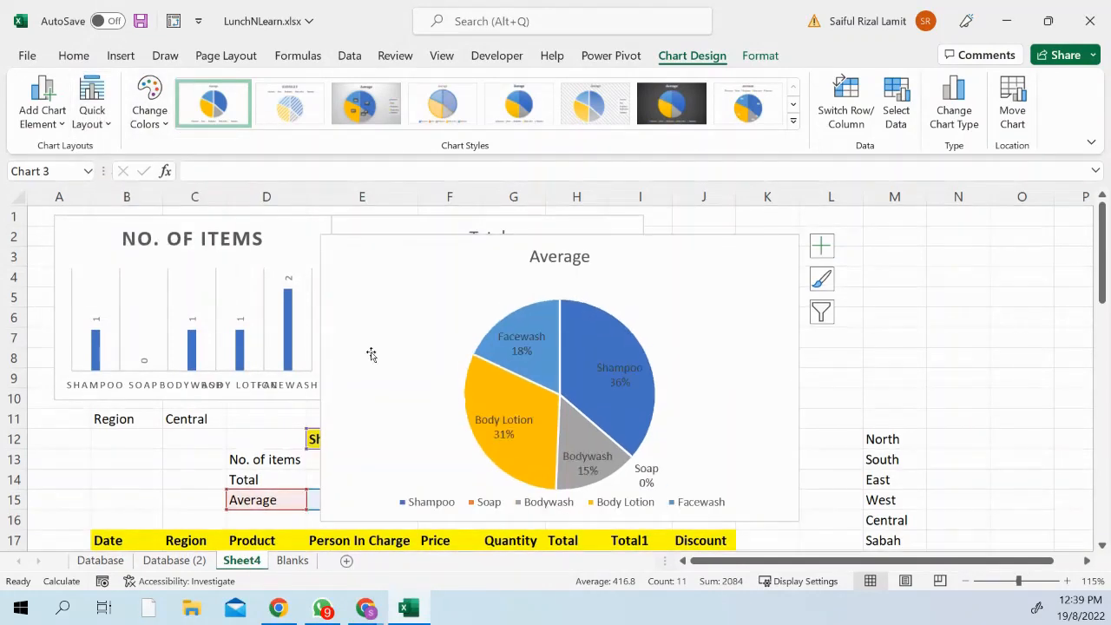
pyautogui.rightClick(552, 396)
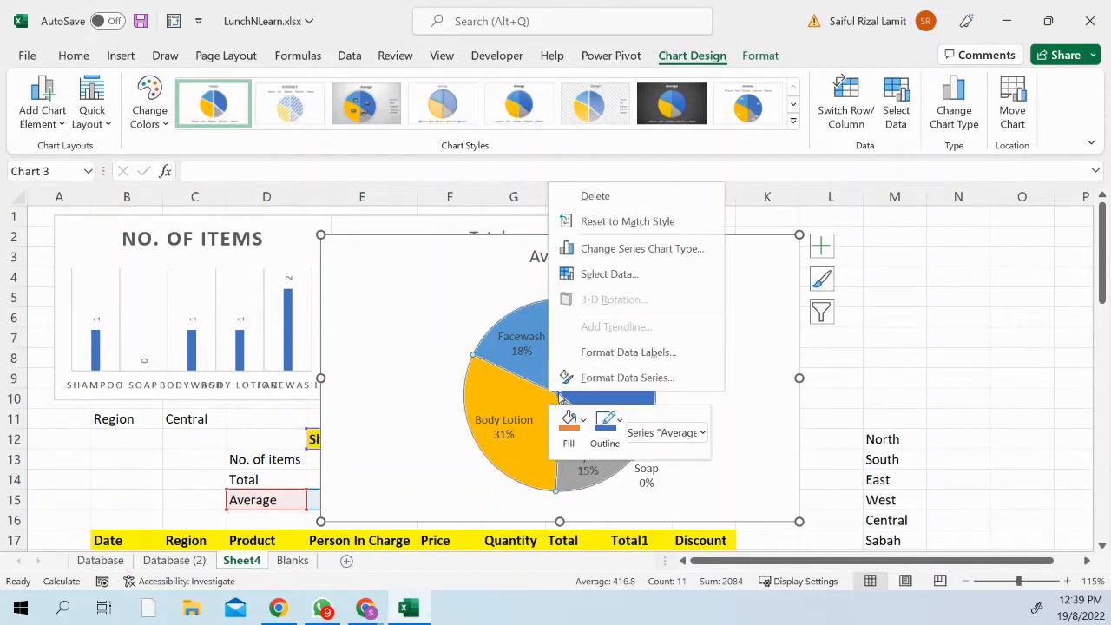
pyautogui.click(599, 354)
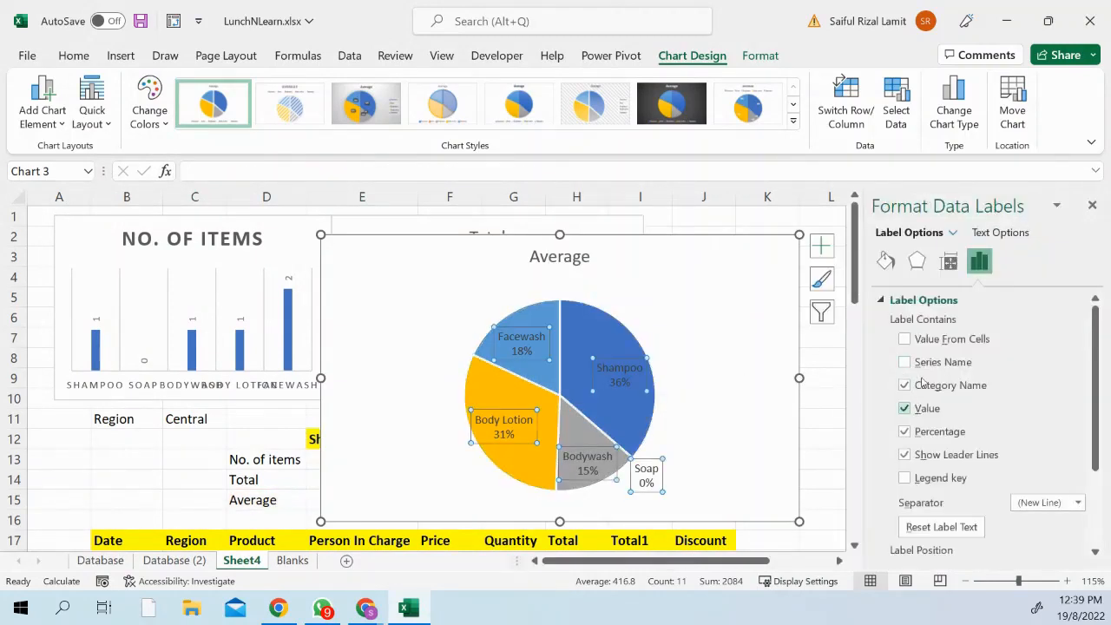
pyautogui.click(1092, 205)
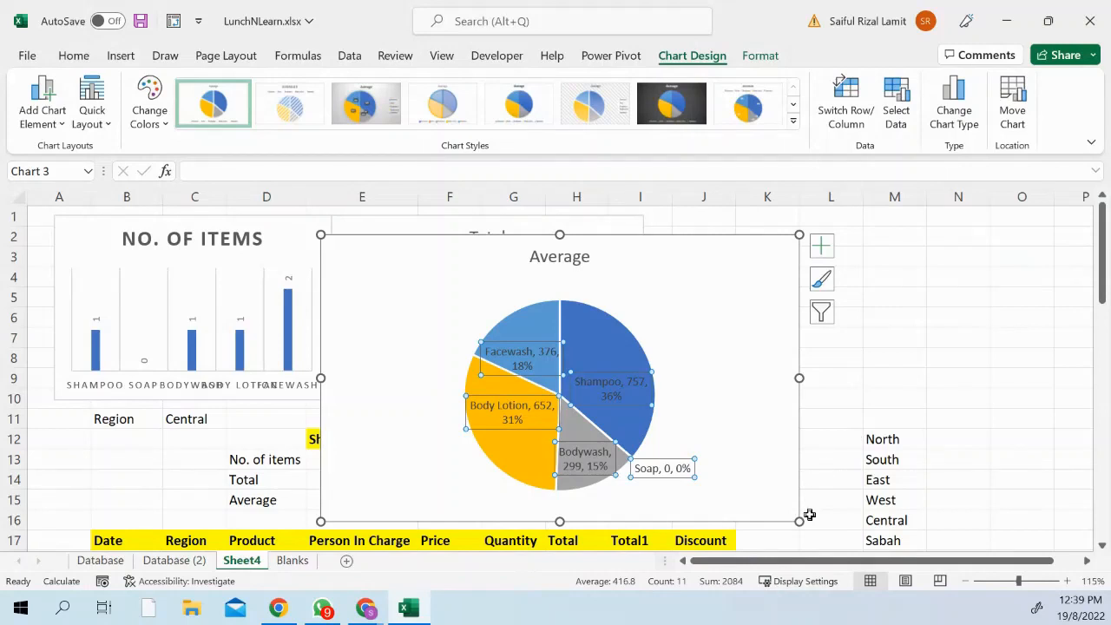
# Shrink the Average pie chart and place it directly beside the Total chart, ending at row 10.
pyautogui.moveTo(798, 521); pyautogui.dragTo(663, 466)
pyautogui.moveTo(660, 416); pyautogui.dragTo(982, 396)
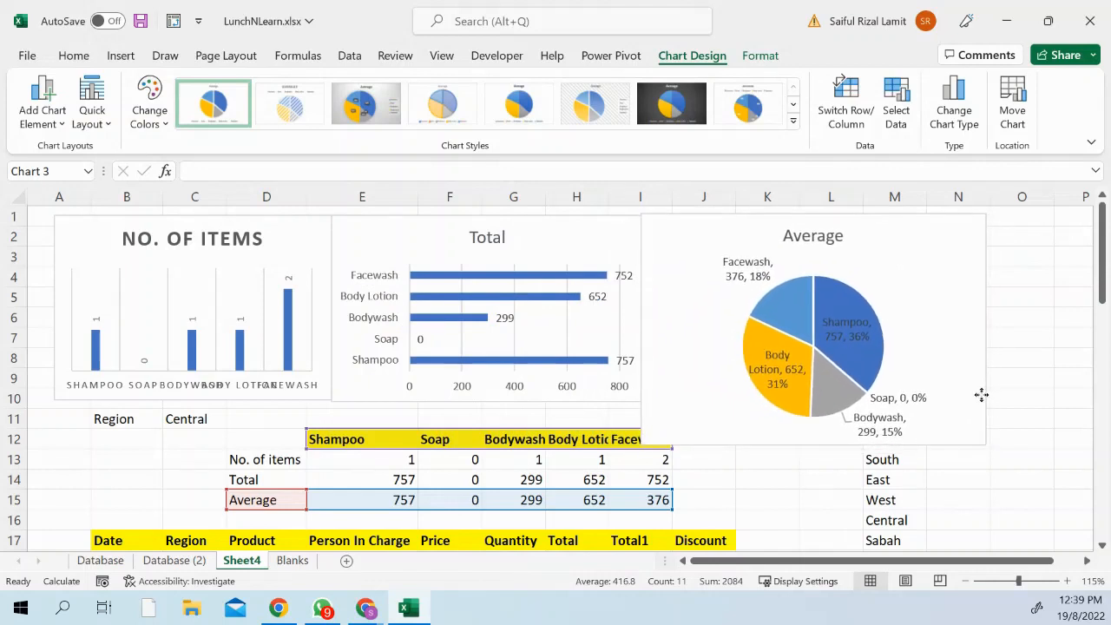
pyautogui.moveTo(816, 443); pyautogui.dragTo(816, 401)
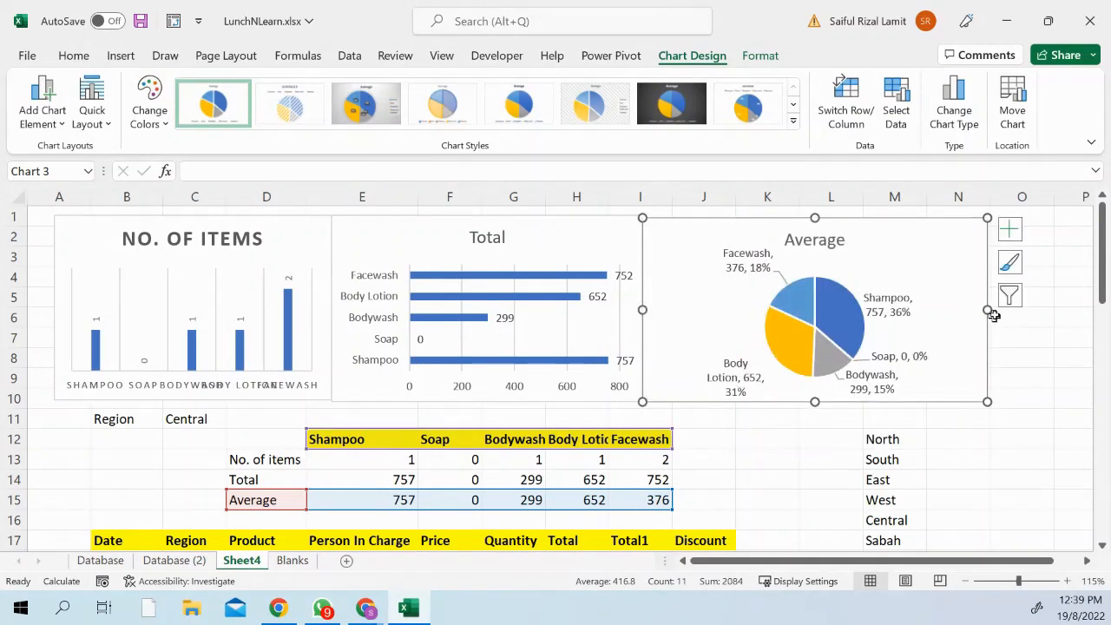
# Narrow the Average pie chart slightly and make the Region label in B11 bold.
pyautogui.moveTo(987, 310); pyautogui.dragTo(978, 309)
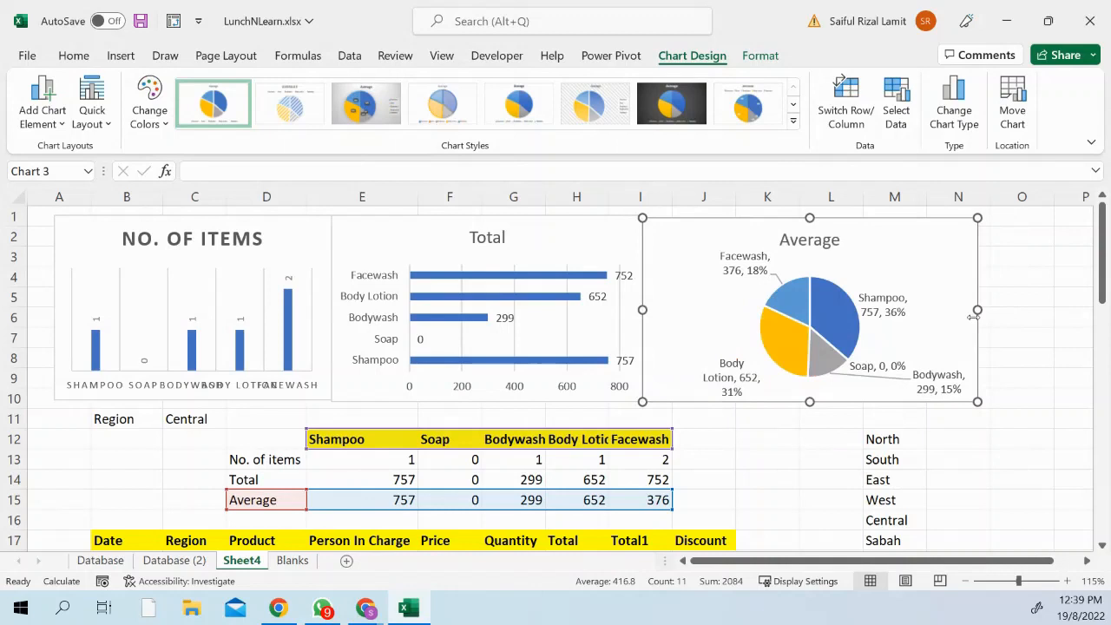
pyautogui.click(1011, 358)
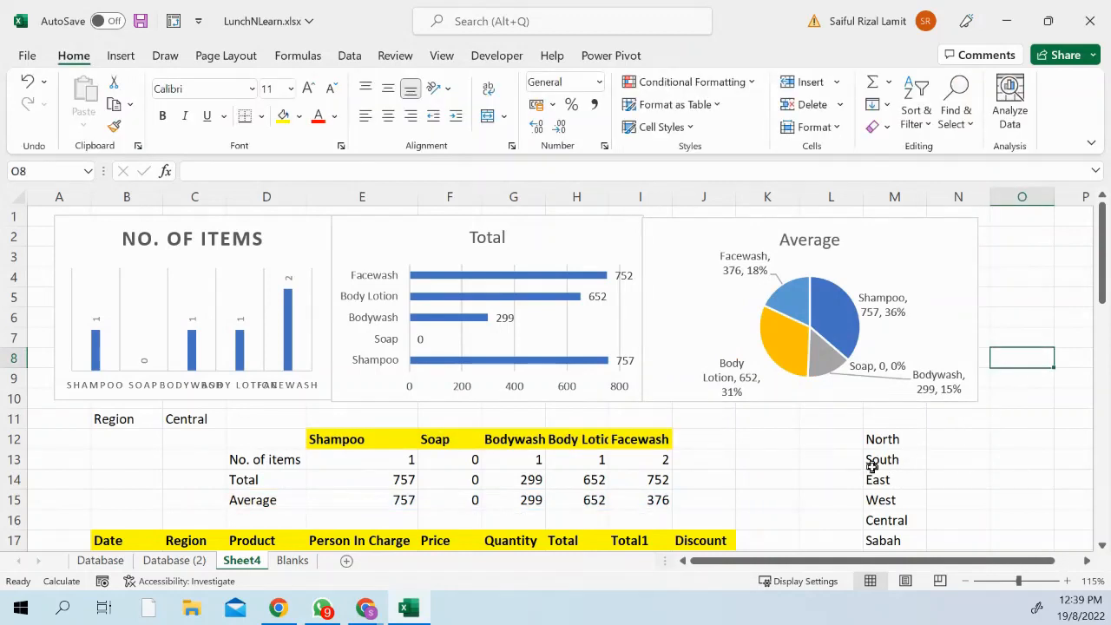
pyautogui.click(128, 418)
pyautogui.hotkey('ctrl', 'b')
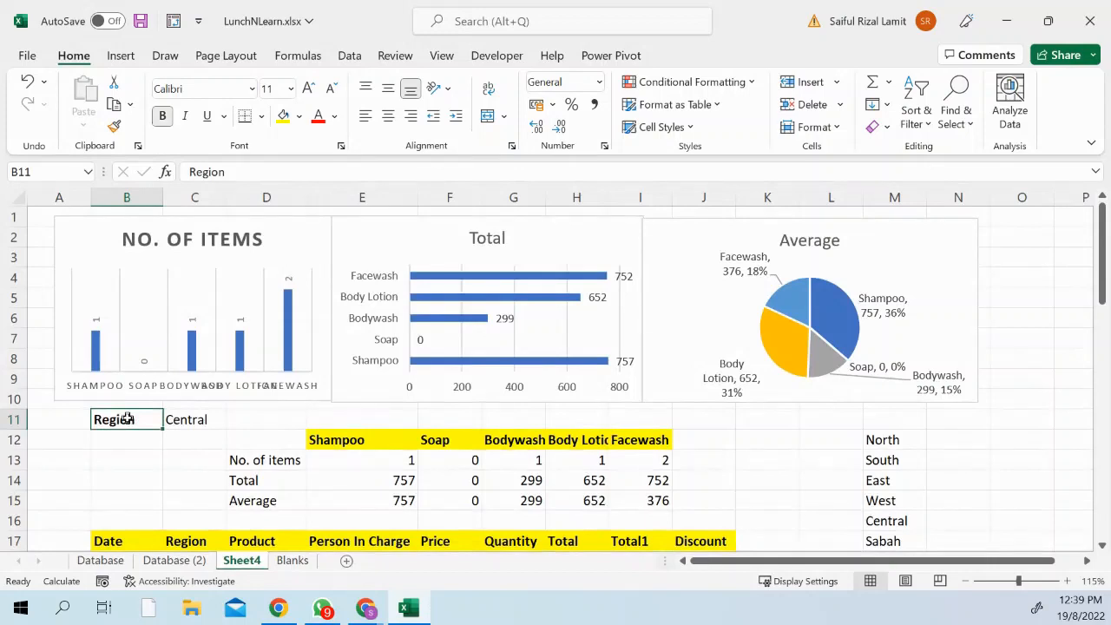
# Set the region in C11 to North, South and East in turn to test the summary and charts.
pyautogui.click(193, 424)
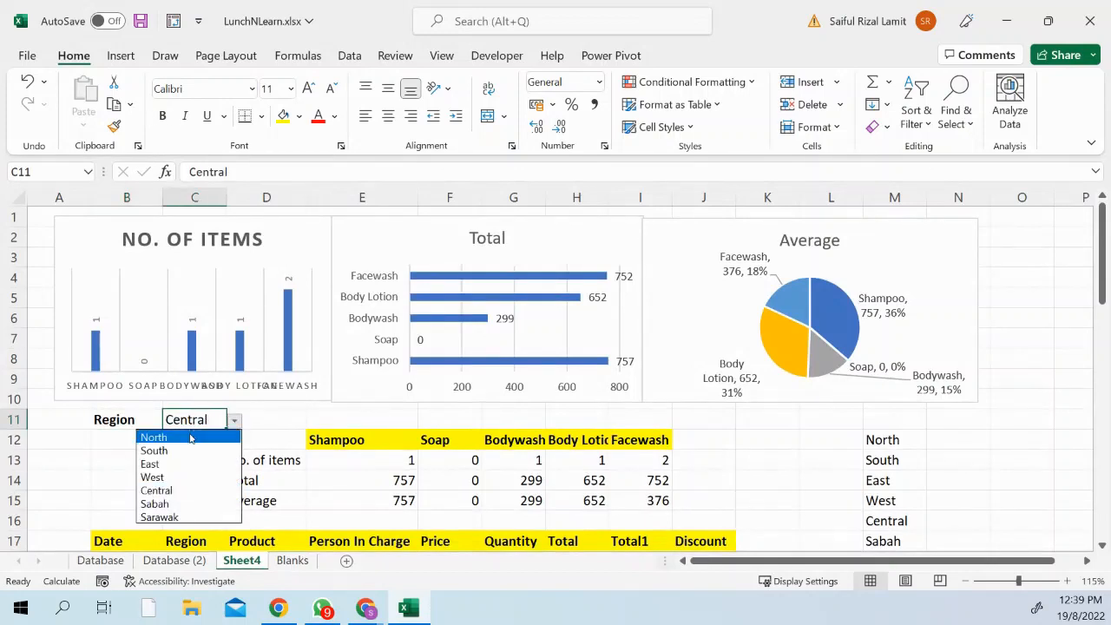
pyautogui.click(189, 439)
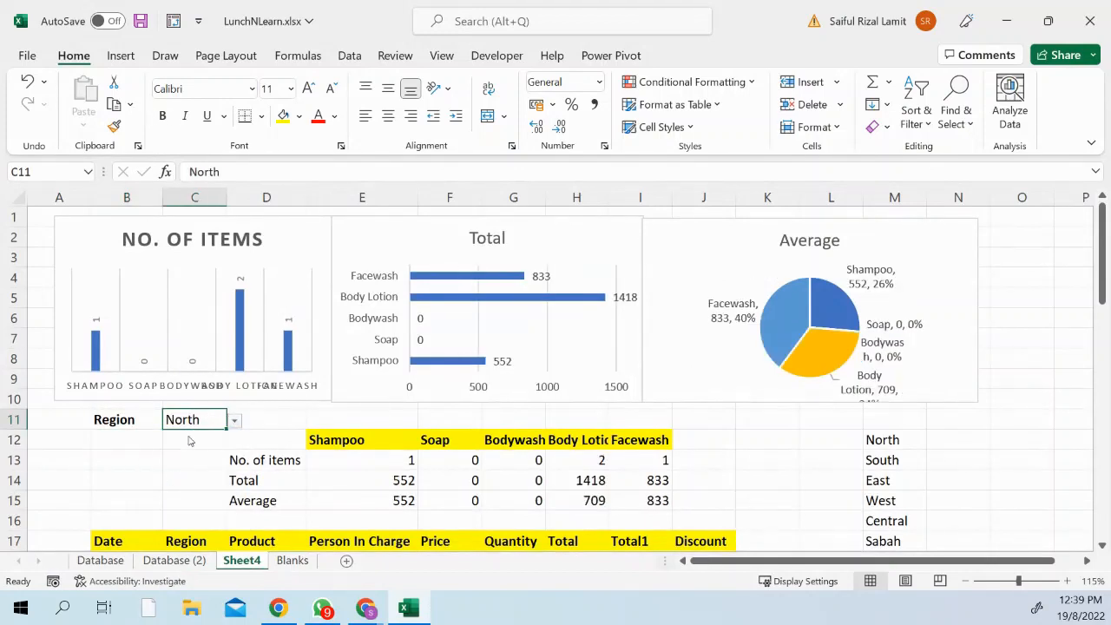
pyautogui.click(234, 419)
pyautogui.click(189, 450)
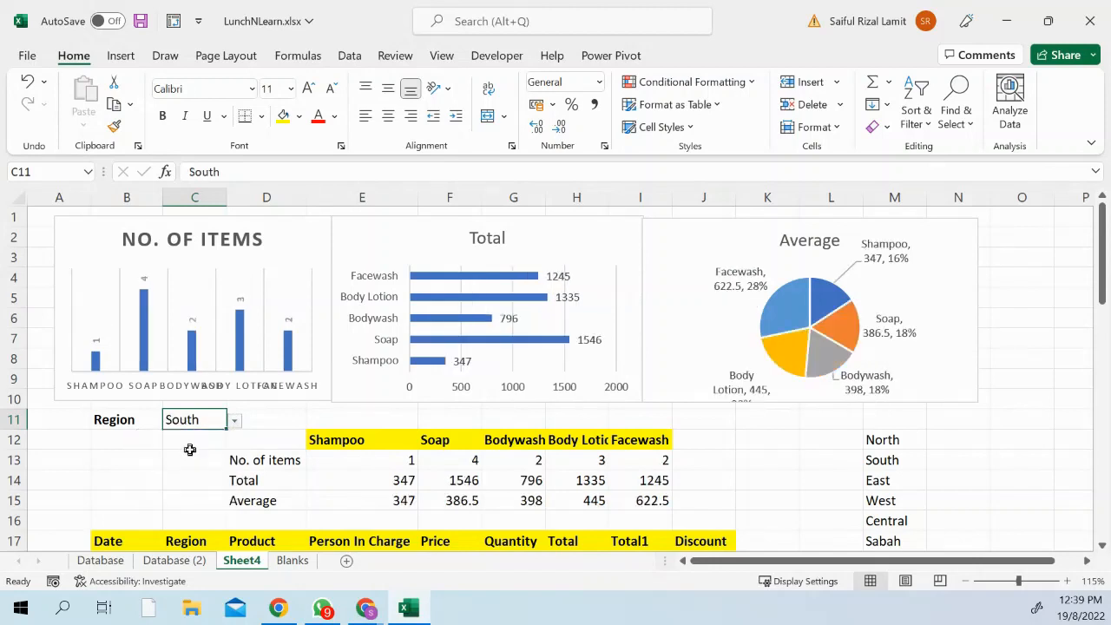
pyautogui.click(235, 419)
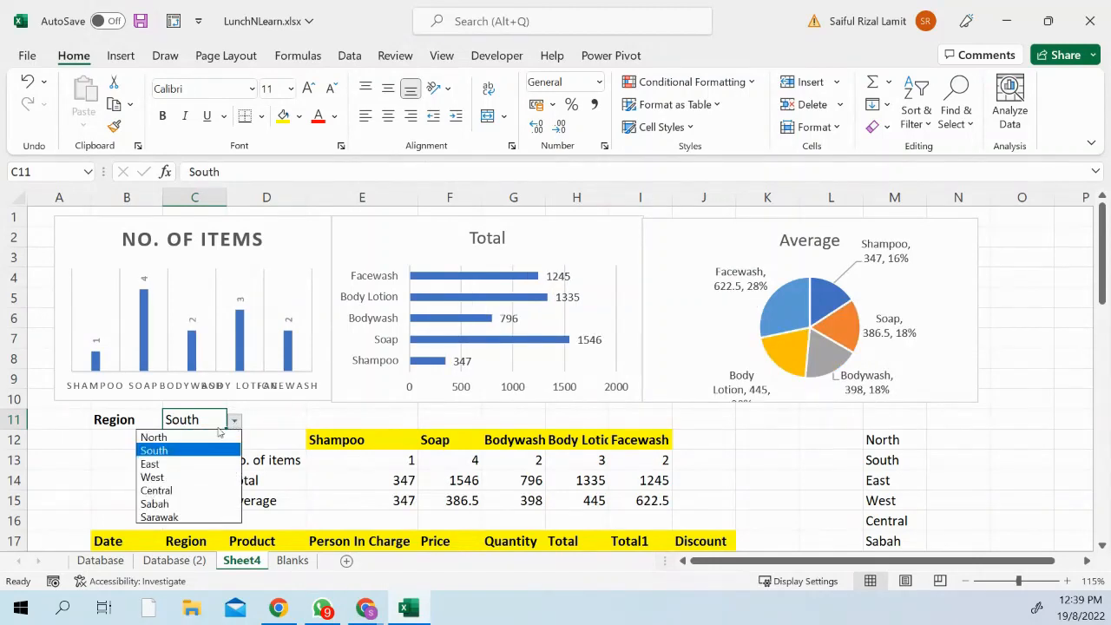
pyautogui.press('Escape')
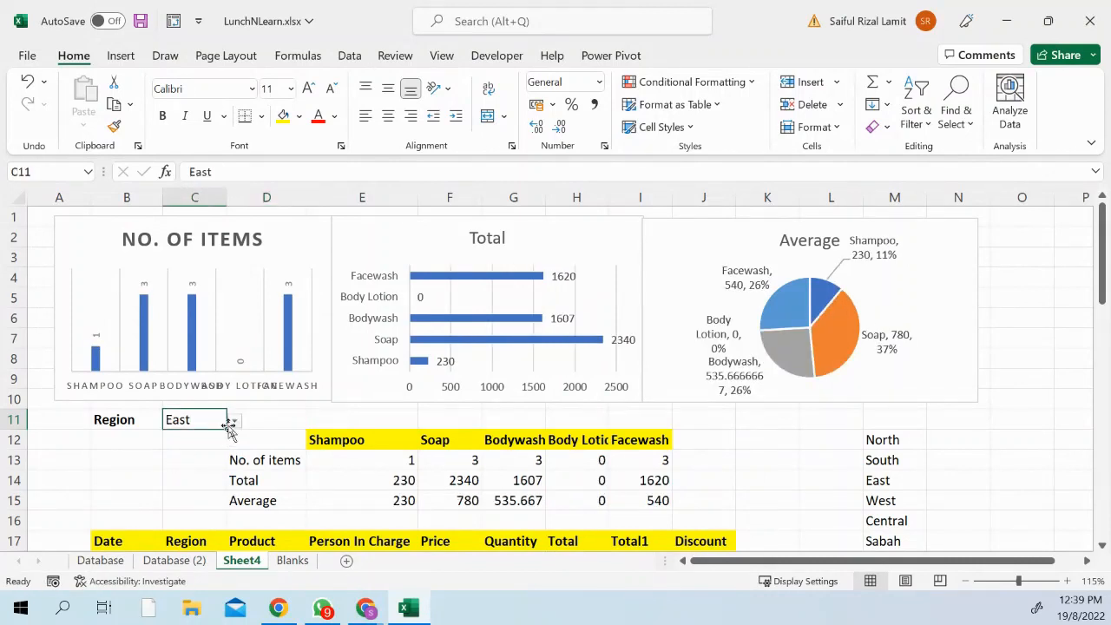
# Continue testing the region list in C11 with Central and Sabah, and leave Sarawak selected.
pyautogui.click(232, 422)
pyautogui.click(202, 423)
pyautogui.click(234, 424)
pyautogui.click(192, 490)
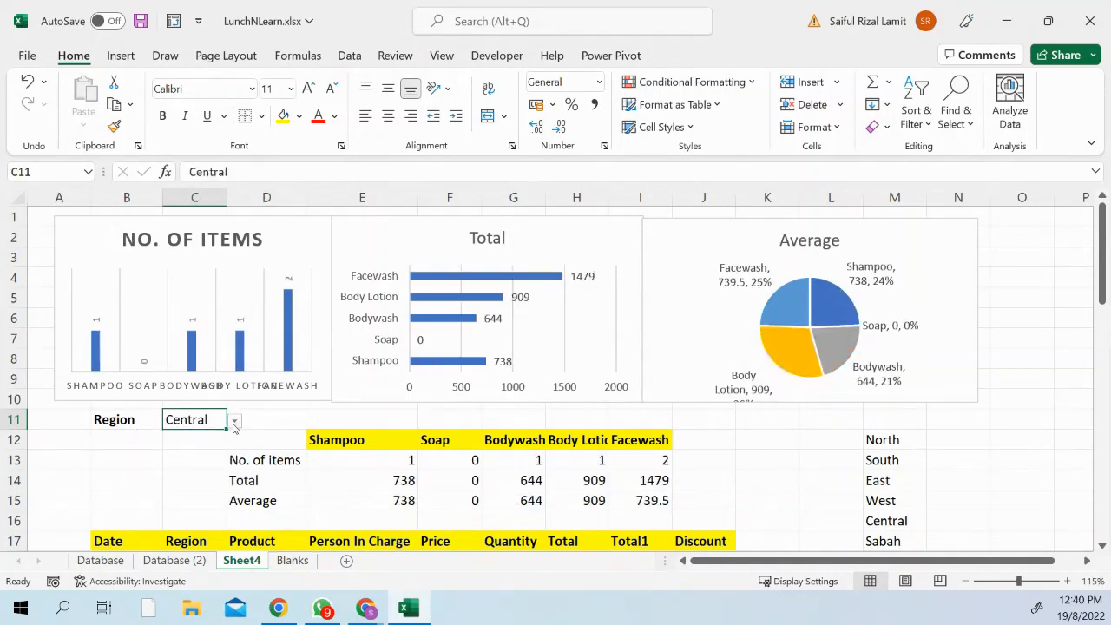
pyautogui.click(234, 422)
pyautogui.click(177, 503)
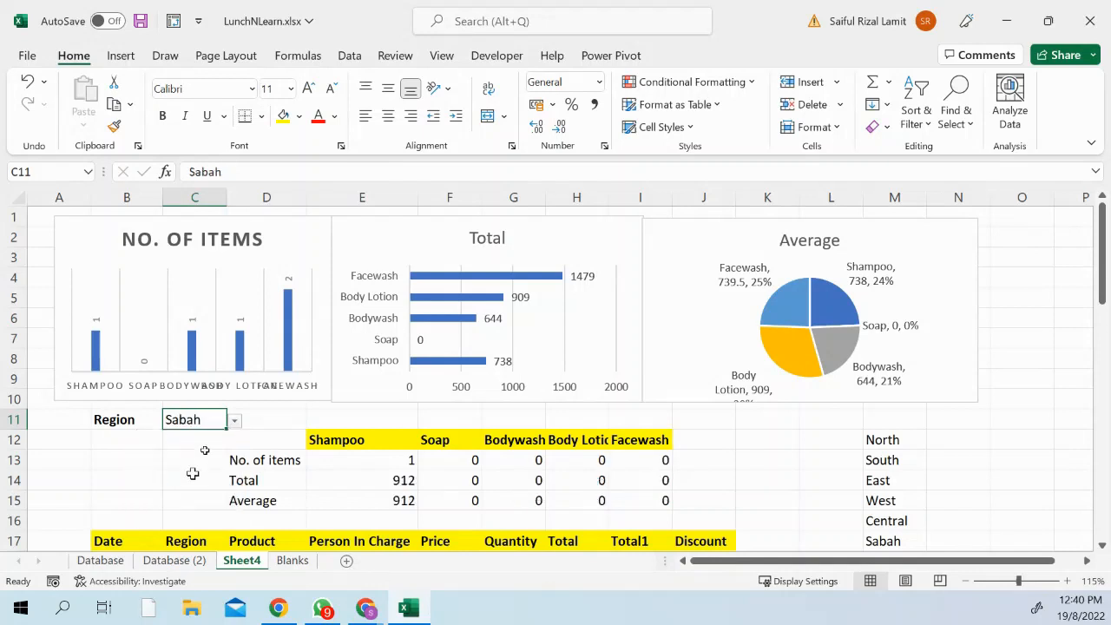
pyautogui.click(234, 424)
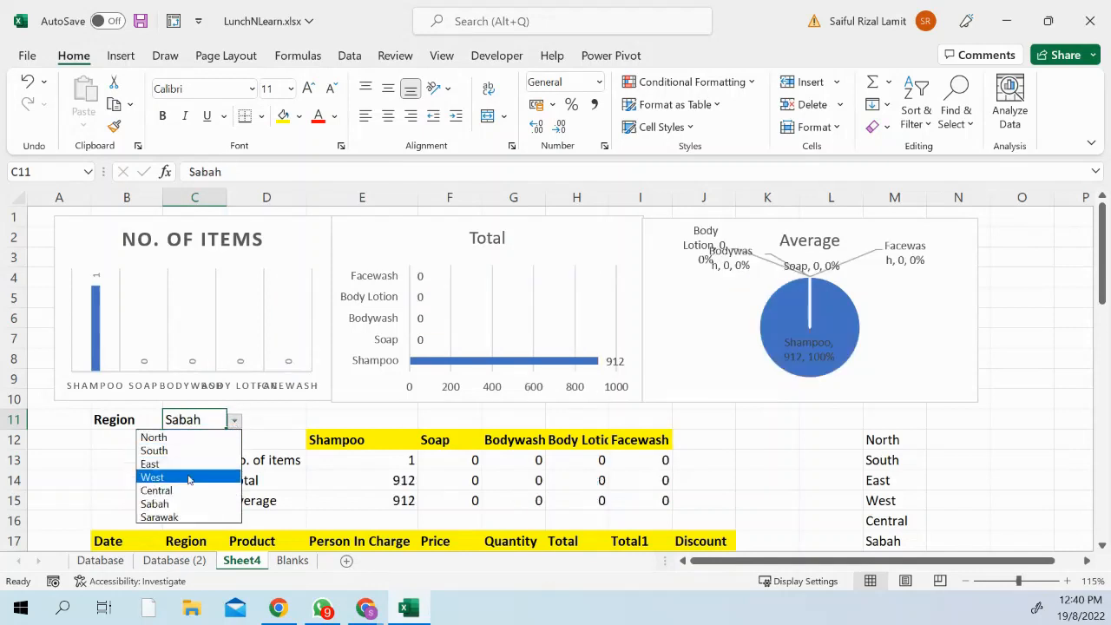
pyautogui.click(183, 518)
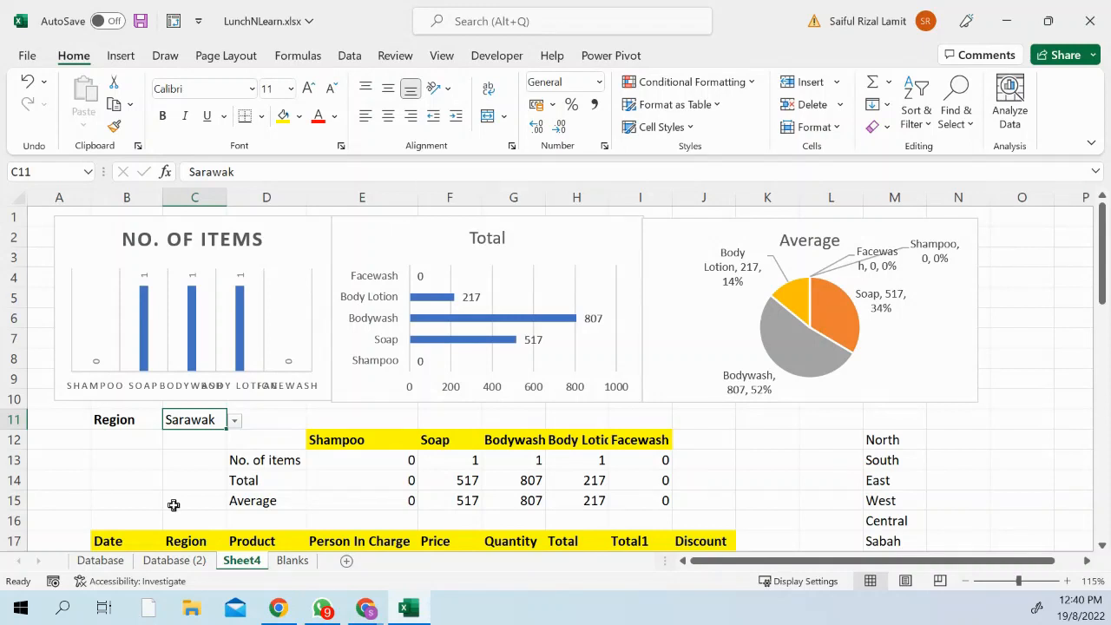
# Match the No. of Items chart title to the Total title by setting its font size to 14 and removing bold.
pyautogui.click(480, 236)
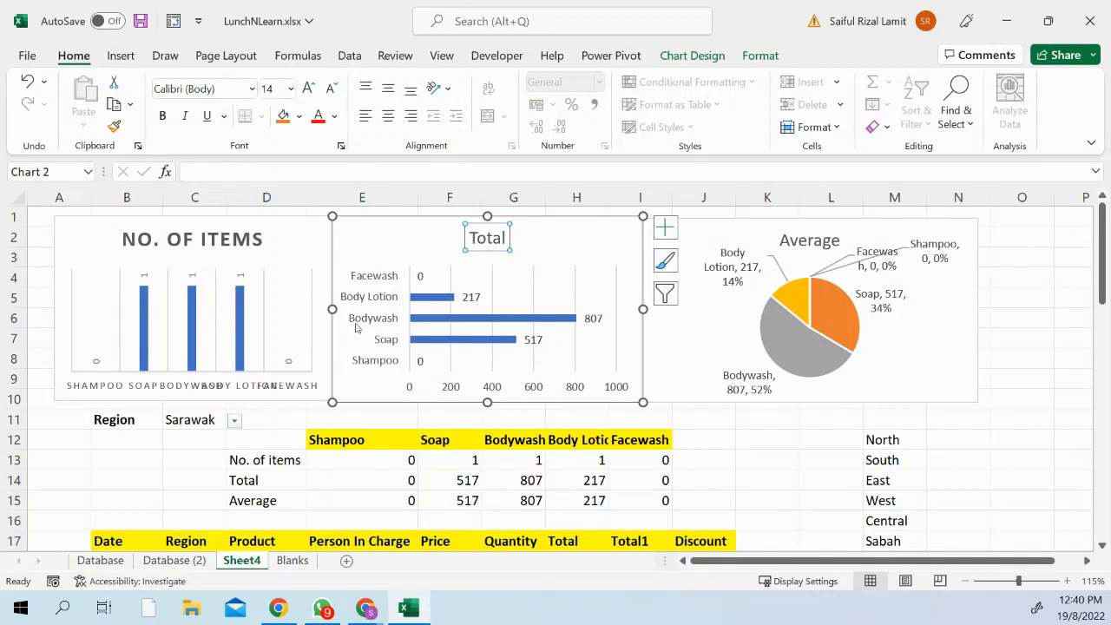
pyautogui.click(219, 240)
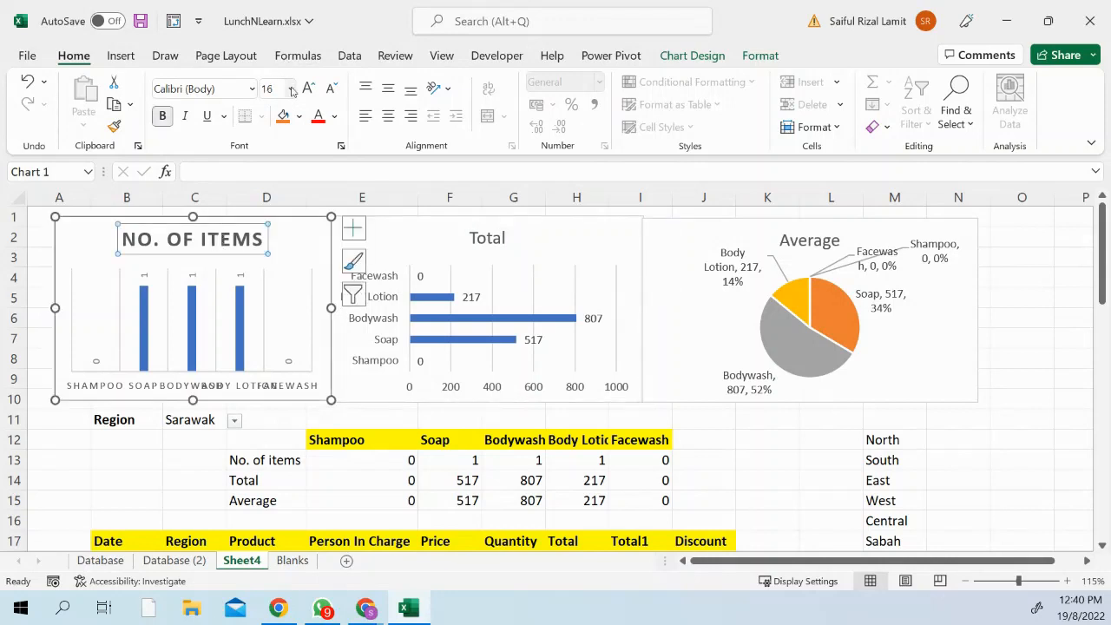
pyautogui.click(335, 90)
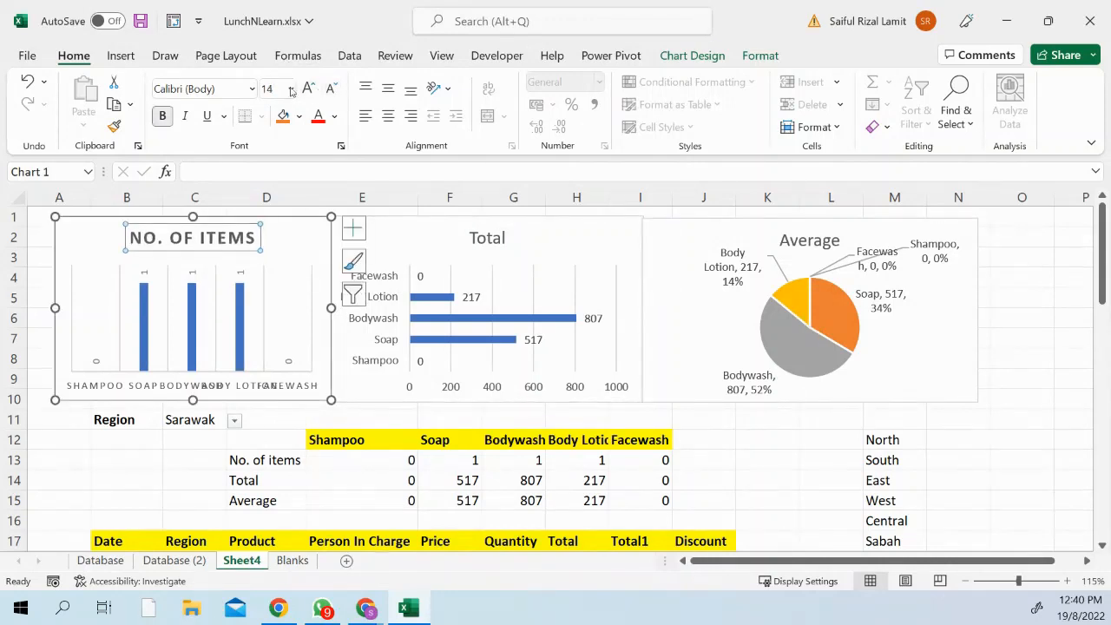
pyautogui.click(168, 118)
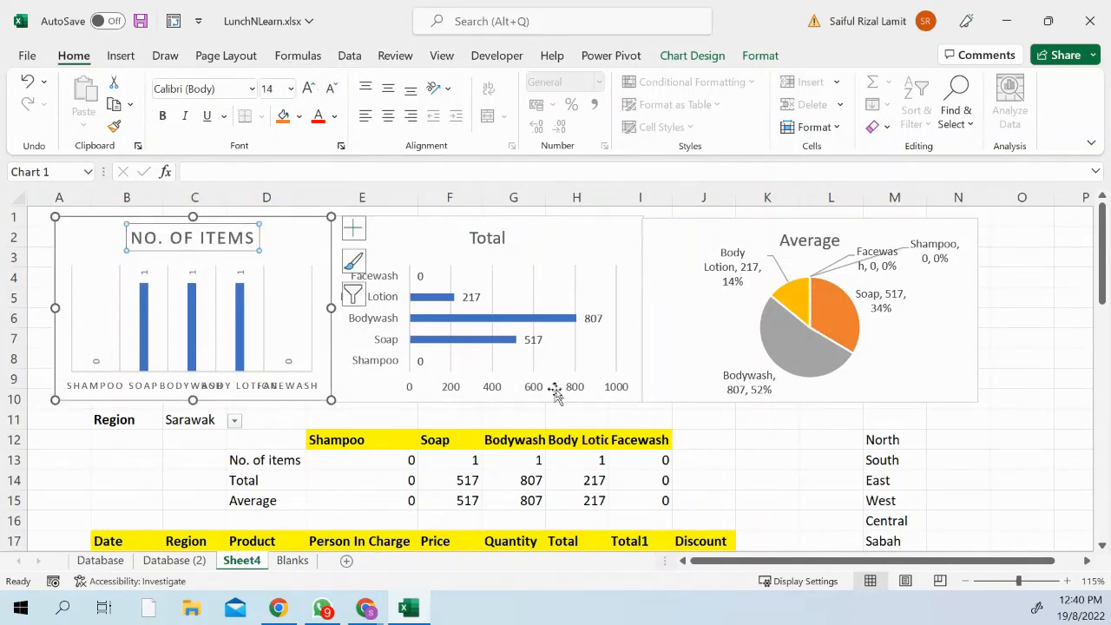
pyautogui.click(998, 399)
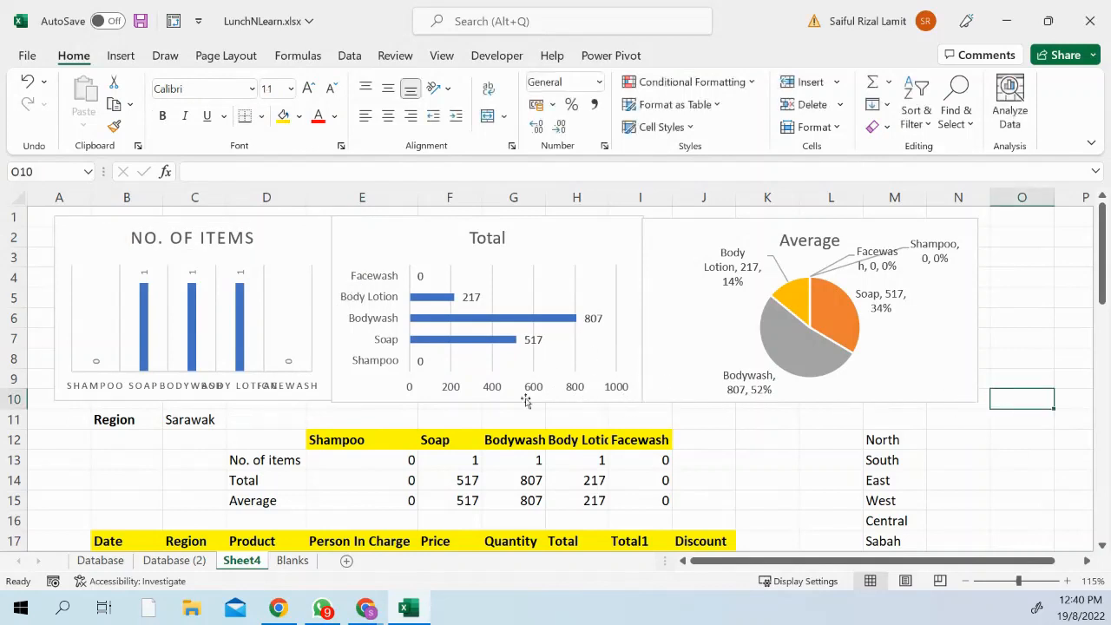
# Trim the Total chart's height slightly and shift the Average pie chart so all three charts line up edge to edge.
pyautogui.click(488, 402)
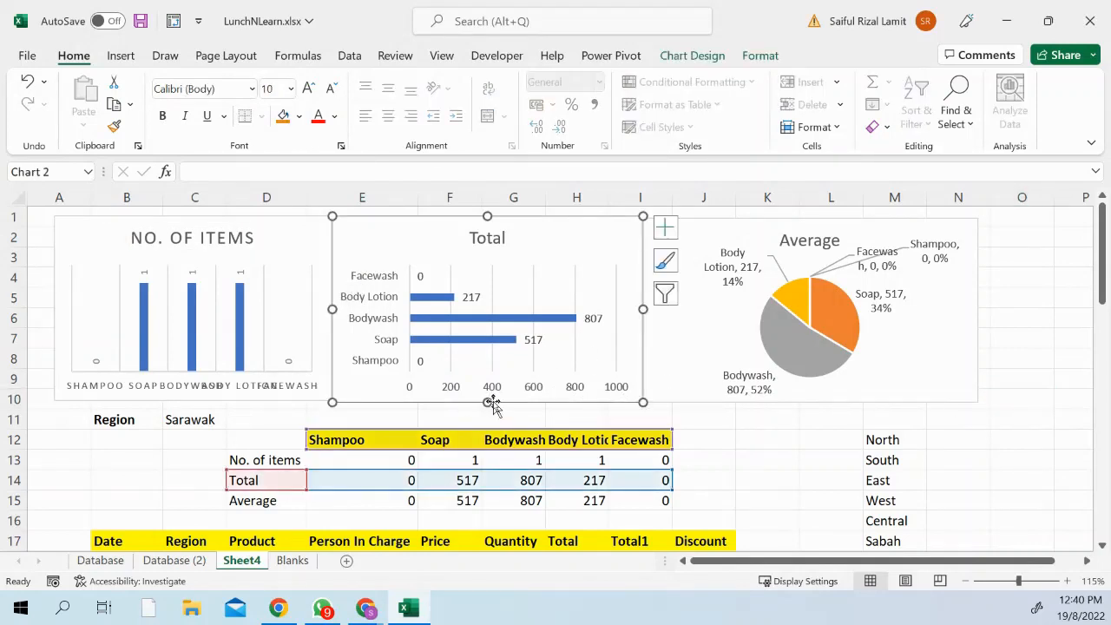
pyautogui.moveTo(486, 402); pyautogui.dragTo(482, 400)
pyautogui.click(803, 402)
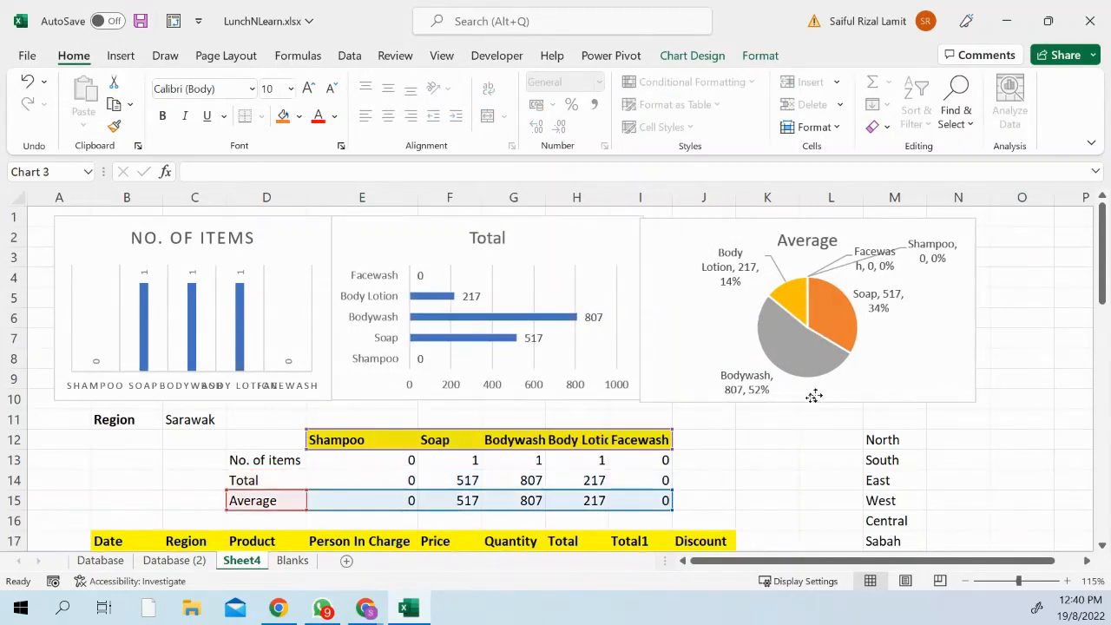
pyautogui.moveTo(825, 397); pyautogui.dragTo(817, 396)
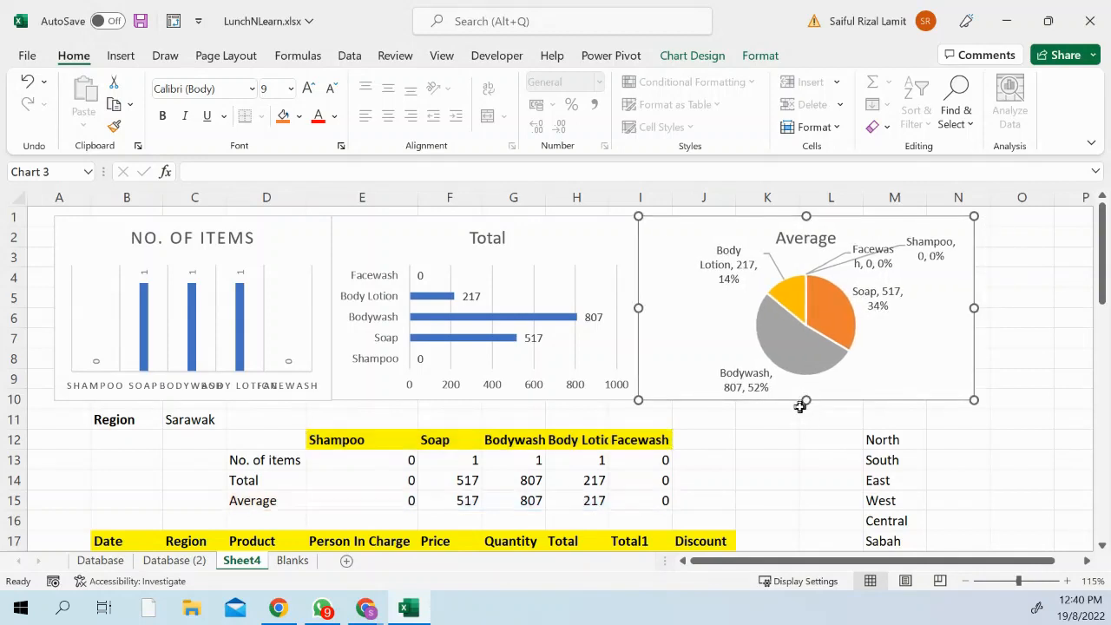
pyautogui.click(804, 404)
# Insert the pink feather texture picture from the stock images into the sheet.
pyautogui.click(121, 56)
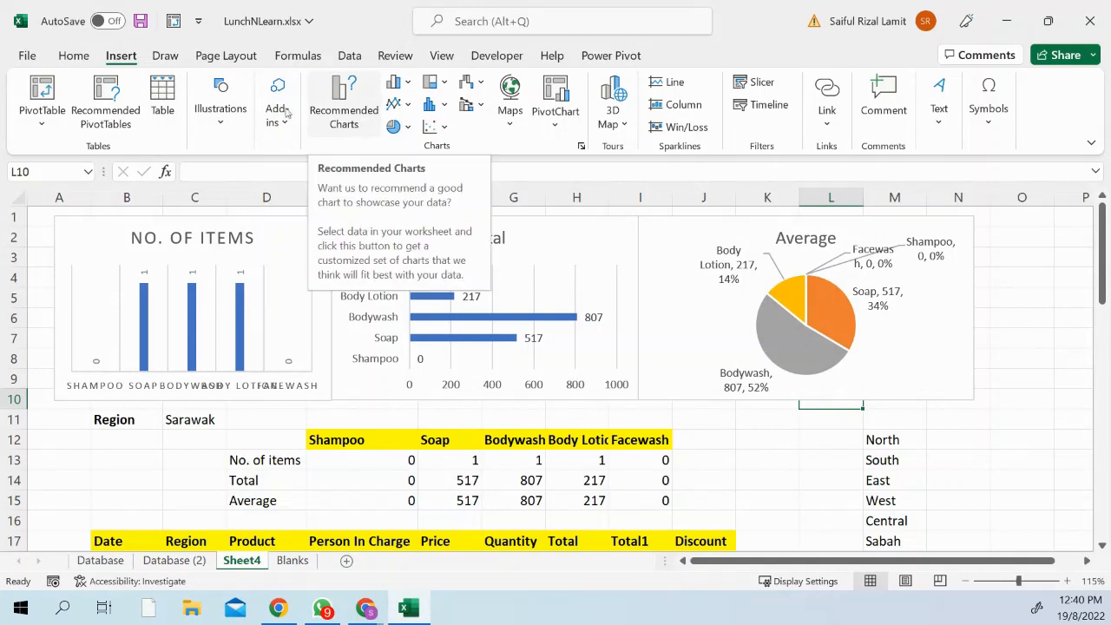
pyautogui.click(221, 122)
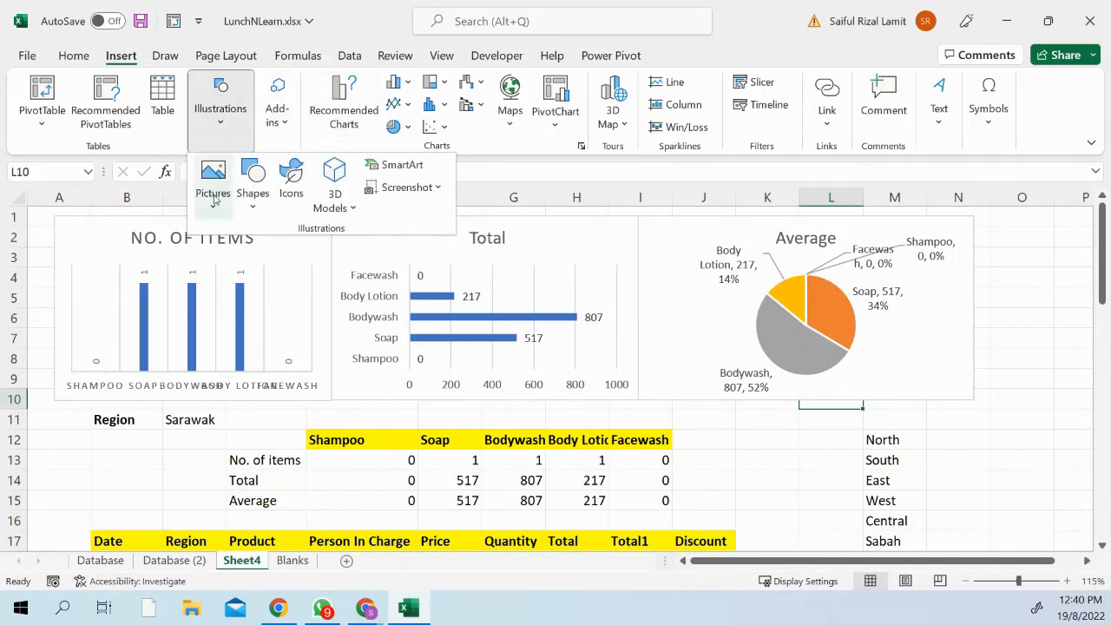
pyautogui.click(210, 208)
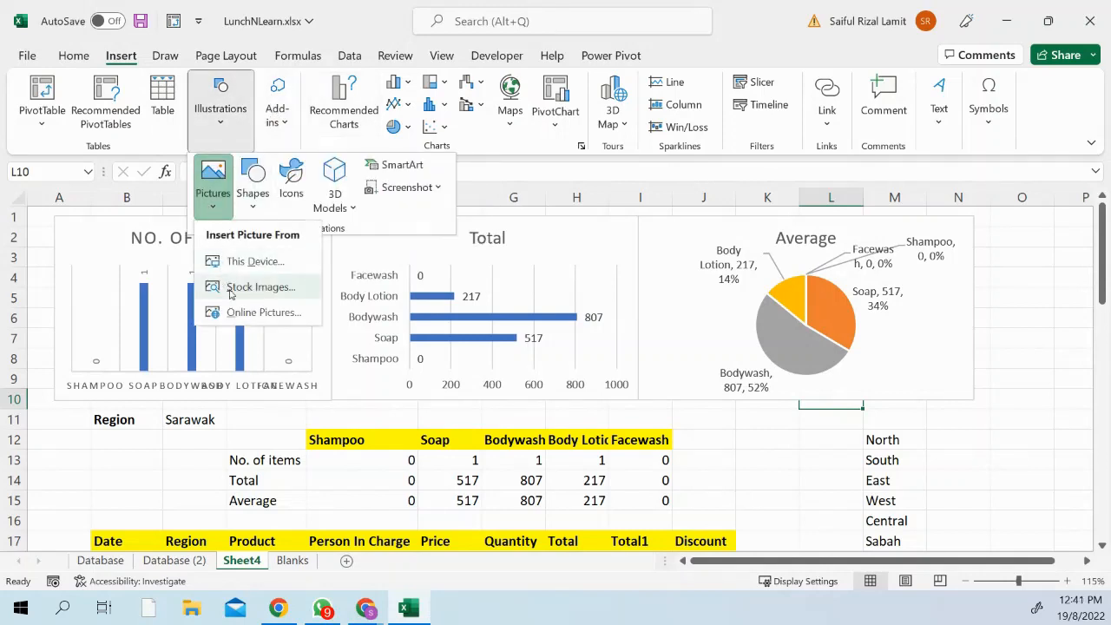
pyautogui.click(245, 287)
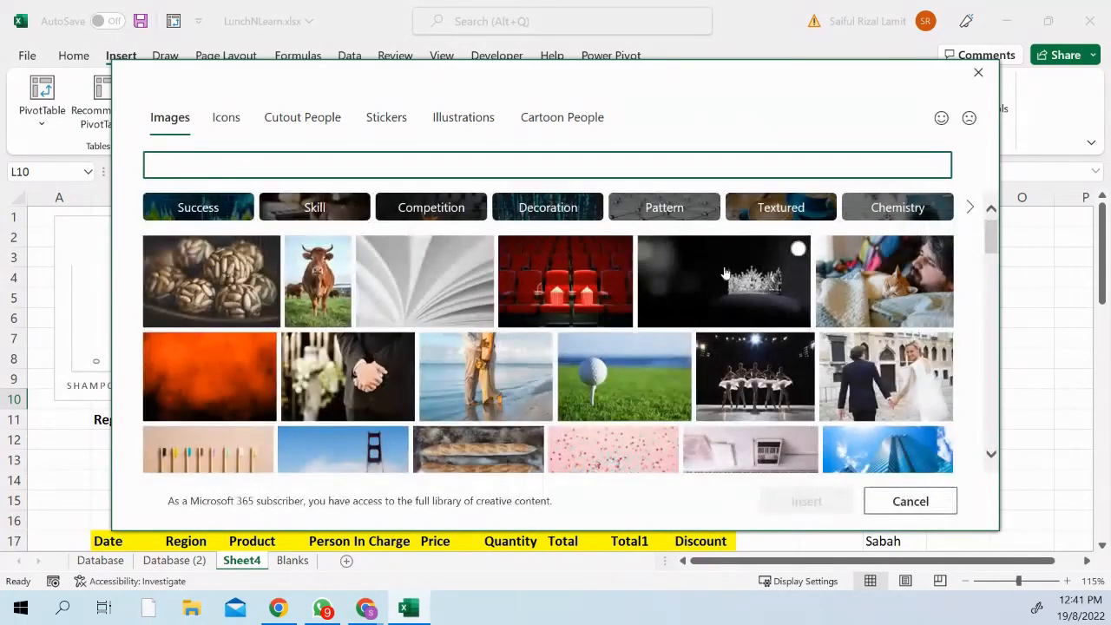
pyautogui.scroll(-4, 677, 364)
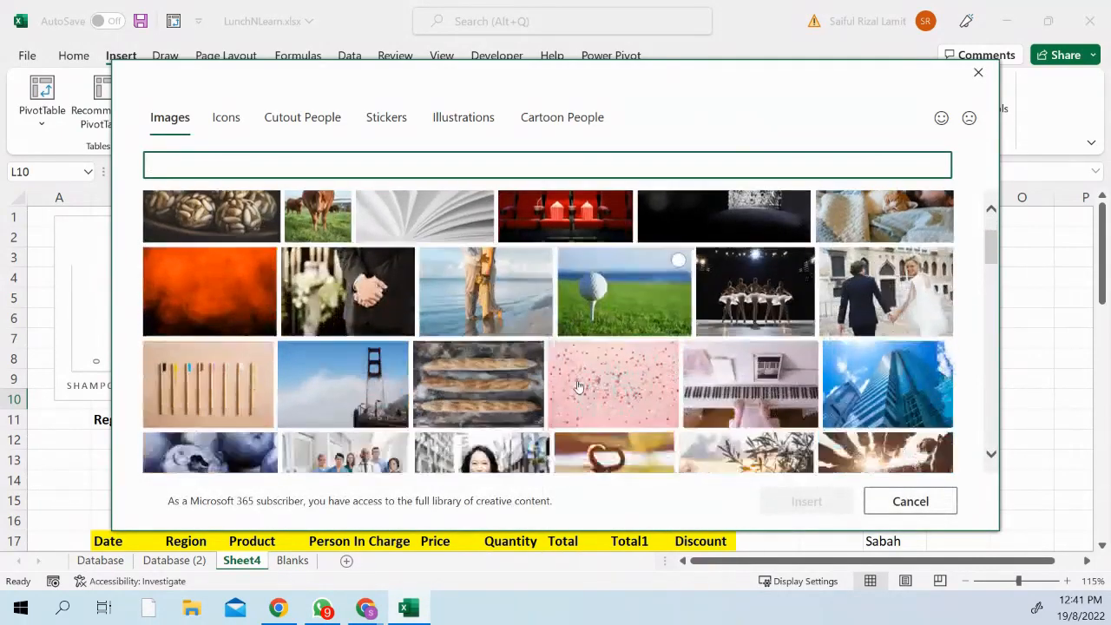
pyautogui.scroll(-5, 578, 378)
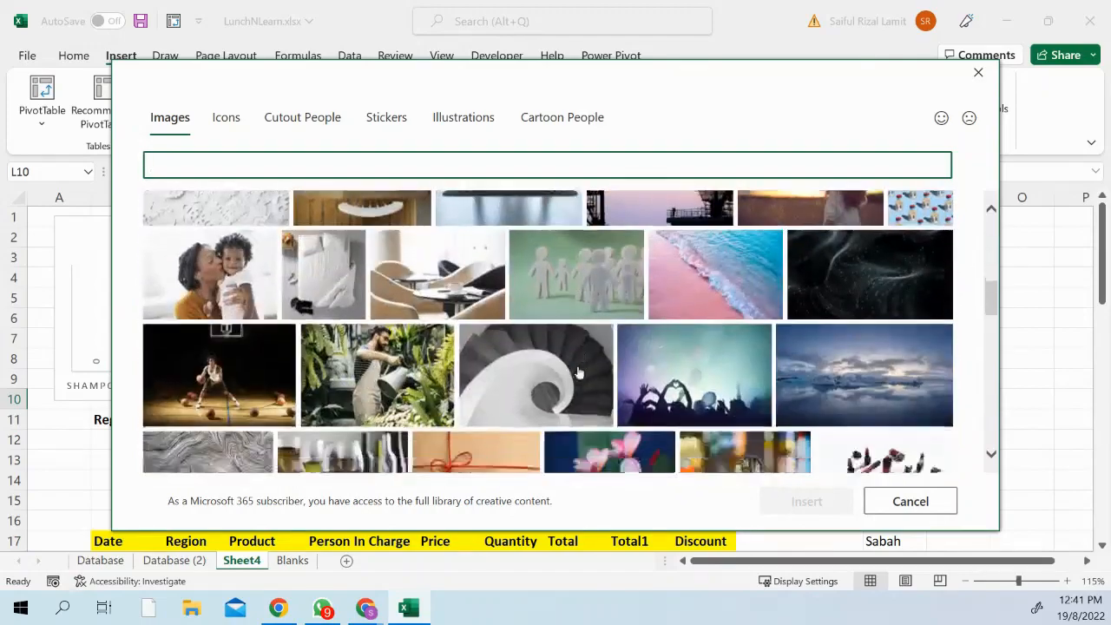
pyautogui.scroll(-2, 573, 372)
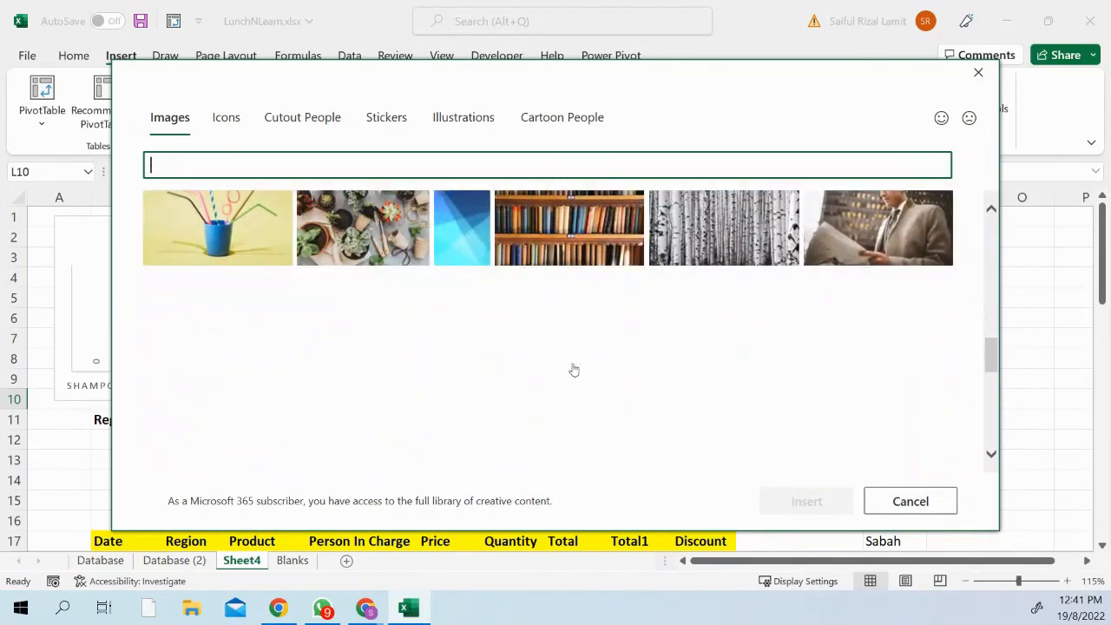
pyautogui.scroll(-4, 573, 371)
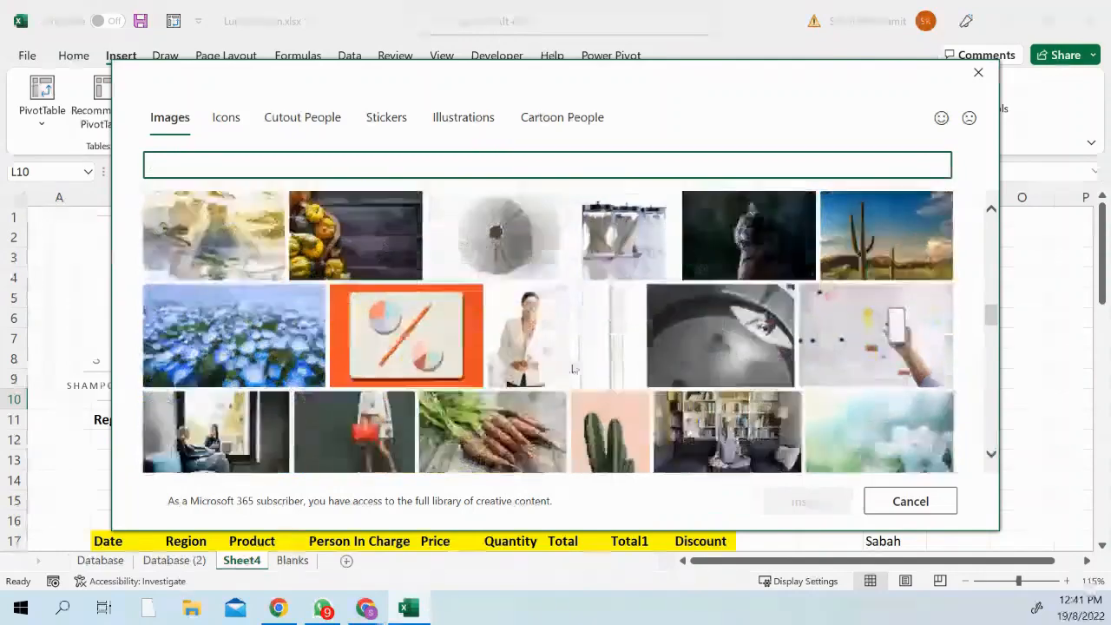
pyautogui.scroll(-5, 573, 370)
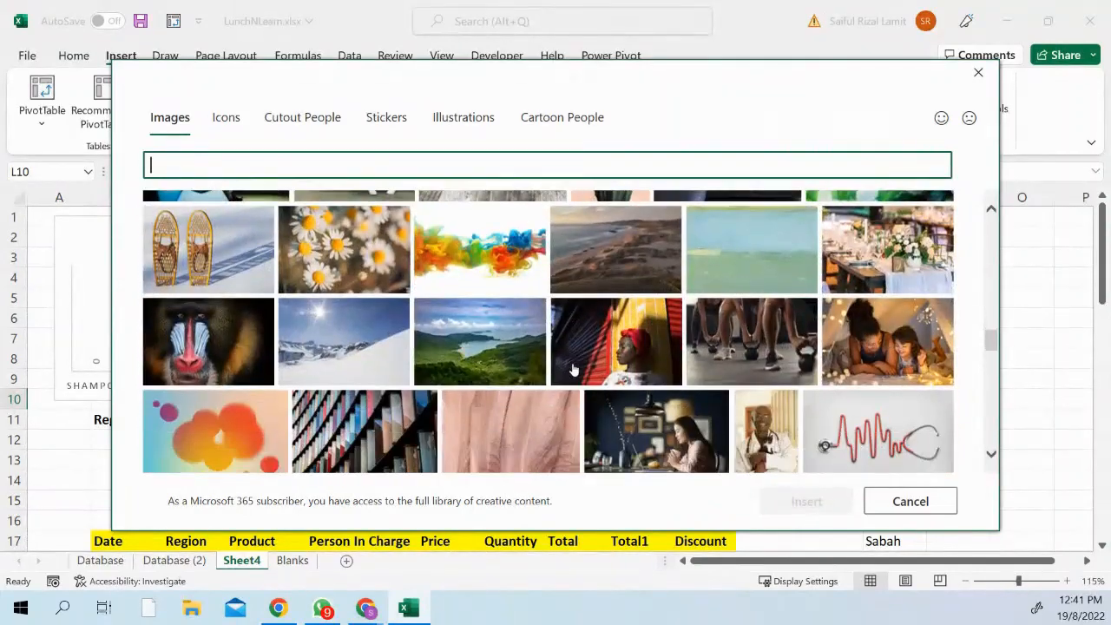
pyautogui.scroll(-2, 560, 358)
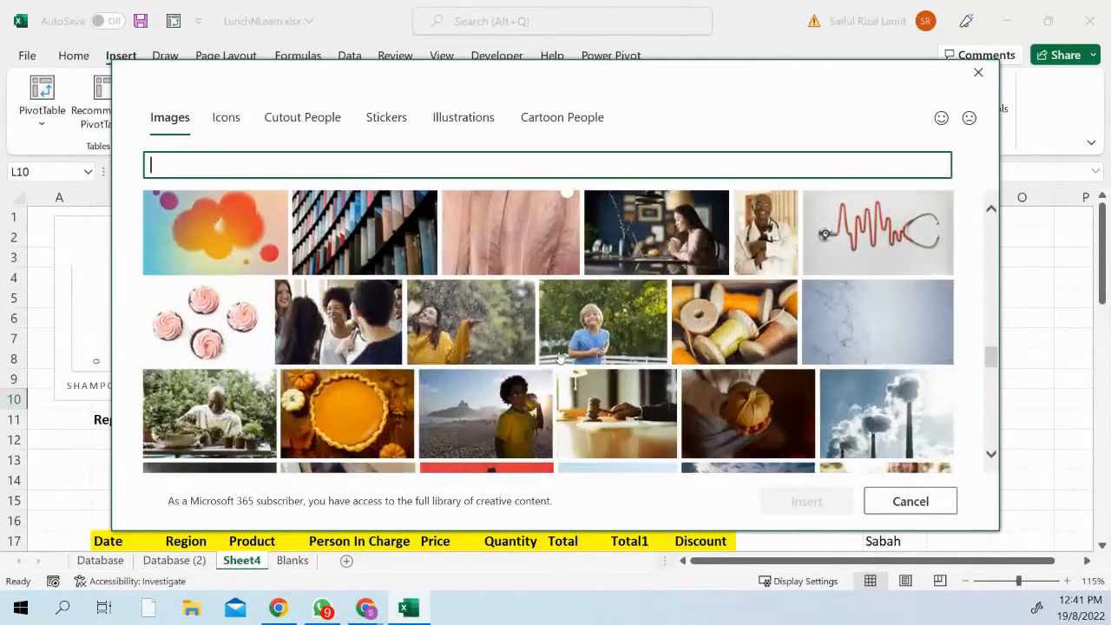
pyautogui.click(509, 255)
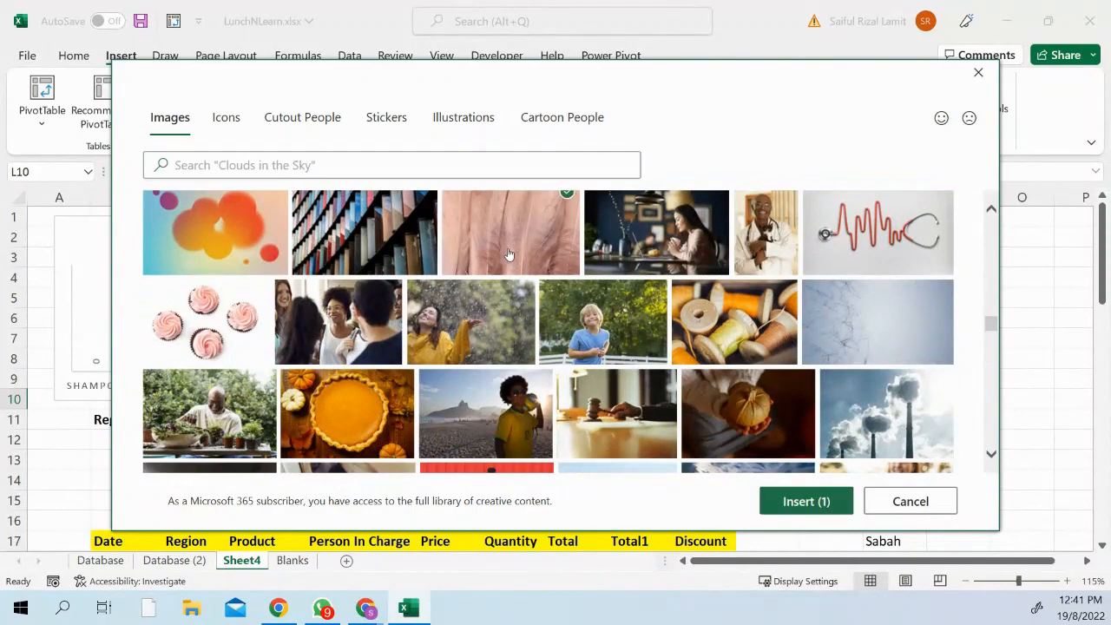
pyautogui.click(790, 504)
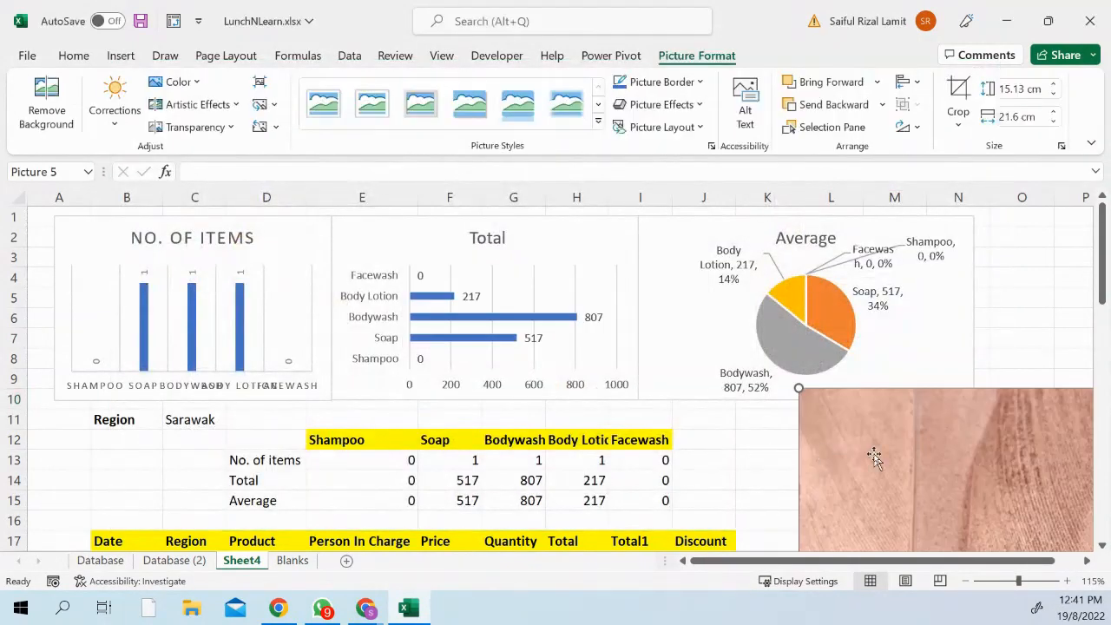
# Shrink the feather picture to 10.58 by 15.12 cm and place it over the dashboard starting at column A, row 1.
pyautogui.moveTo(874, 458); pyautogui.dragTo(307, 317)
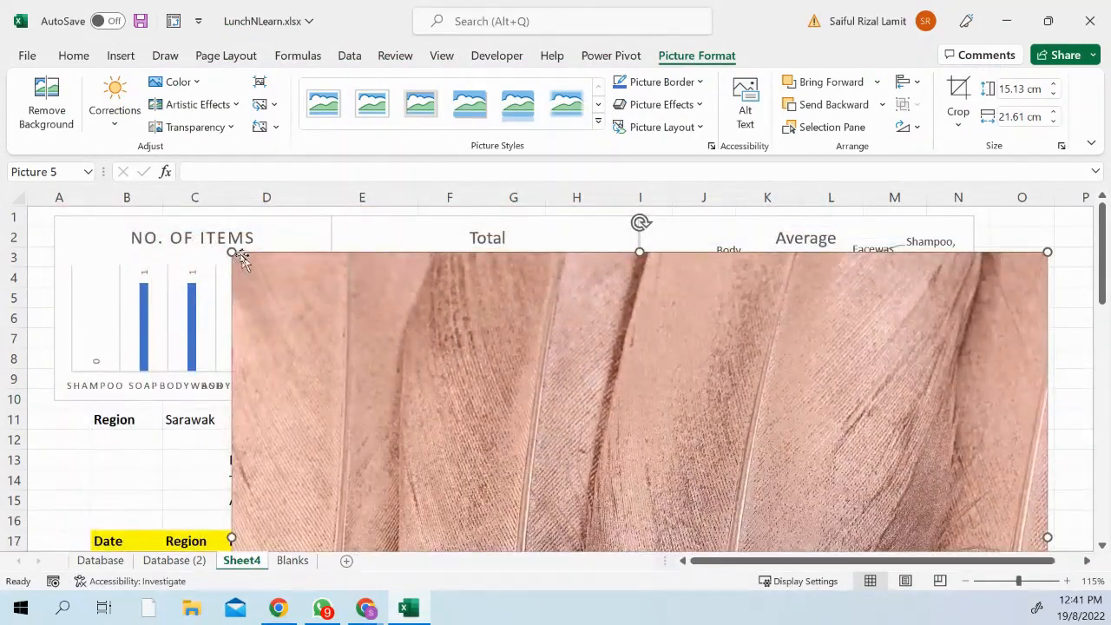
pyautogui.moveTo(231, 251); pyautogui.dragTo(476, 422)
pyautogui.moveTo(616, 471); pyautogui.dragTo(195, 257)
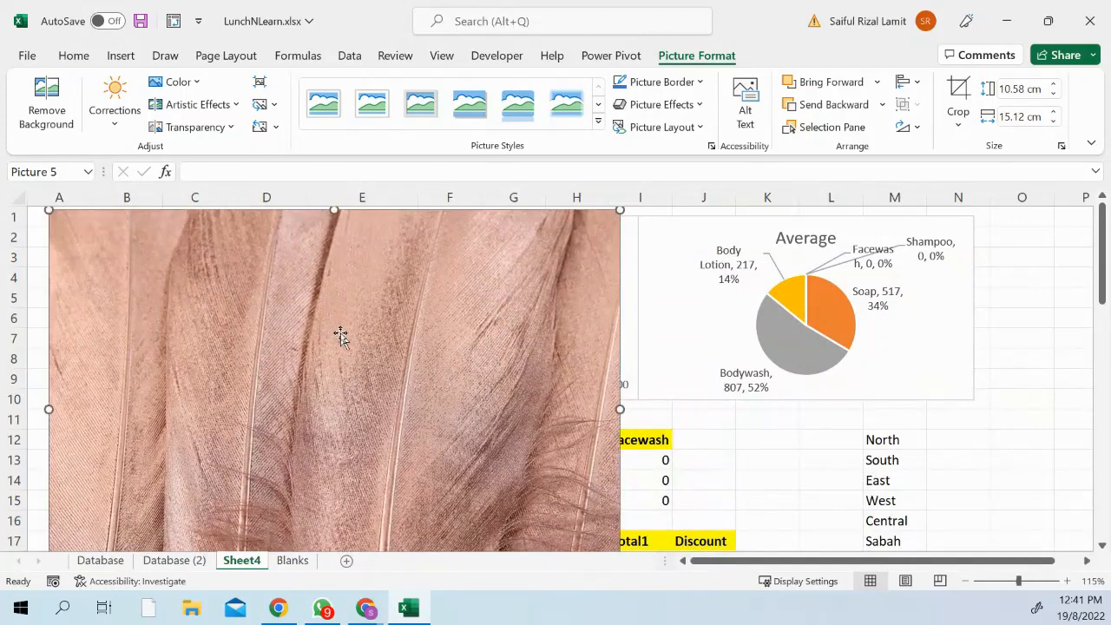
pyautogui.scroll(-2, 340, 335)
pyautogui.scroll(-1, 340, 335)
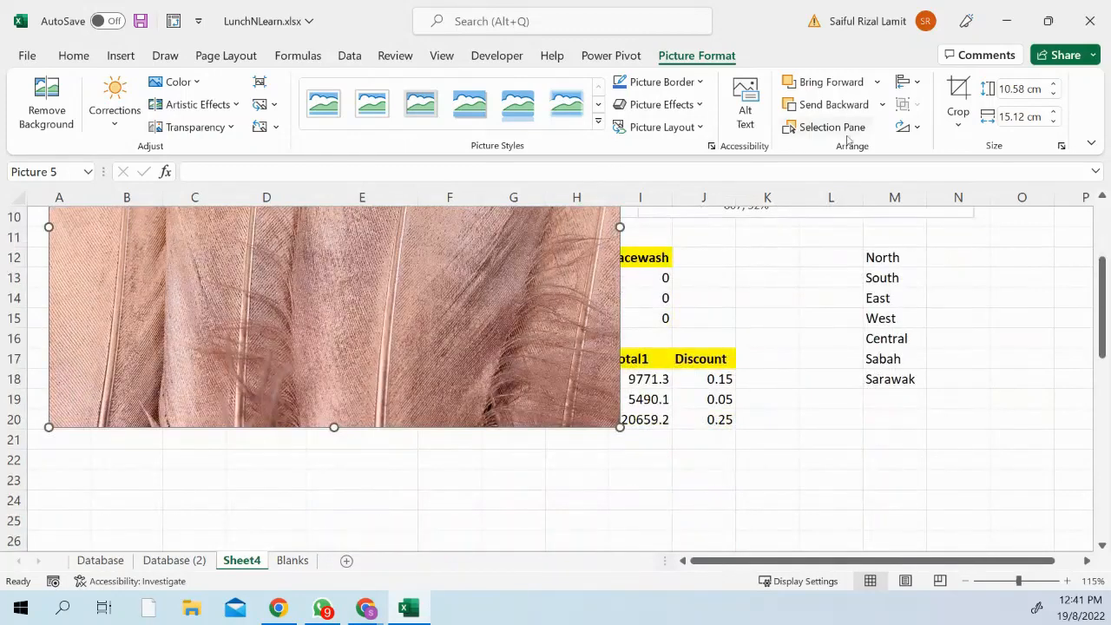
# Crop away the lower part of the feather picture so it ends at row 10, about 5.2 cm high.
pyautogui.click(958, 97)
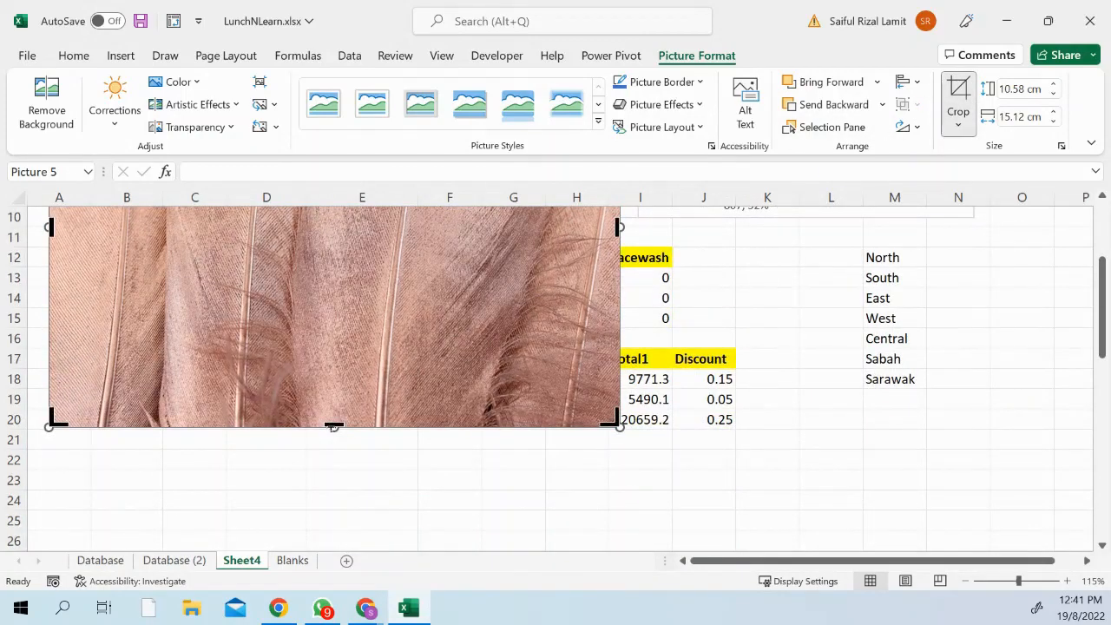
pyautogui.moveTo(334, 427); pyautogui.dragTo(386, 231)
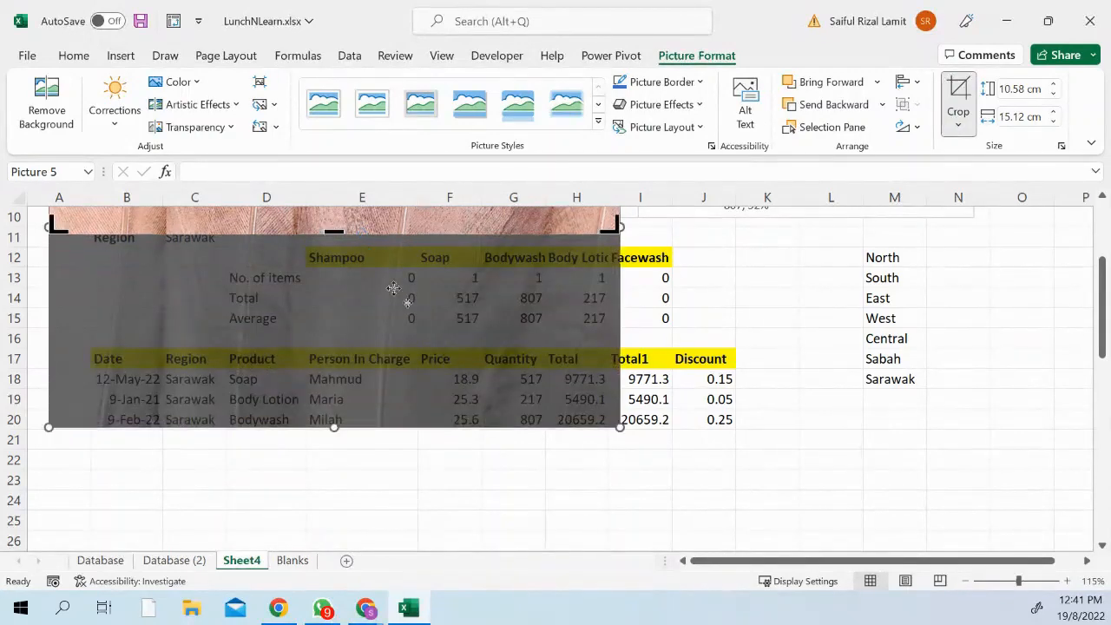
pyautogui.scroll(3, 399, 338)
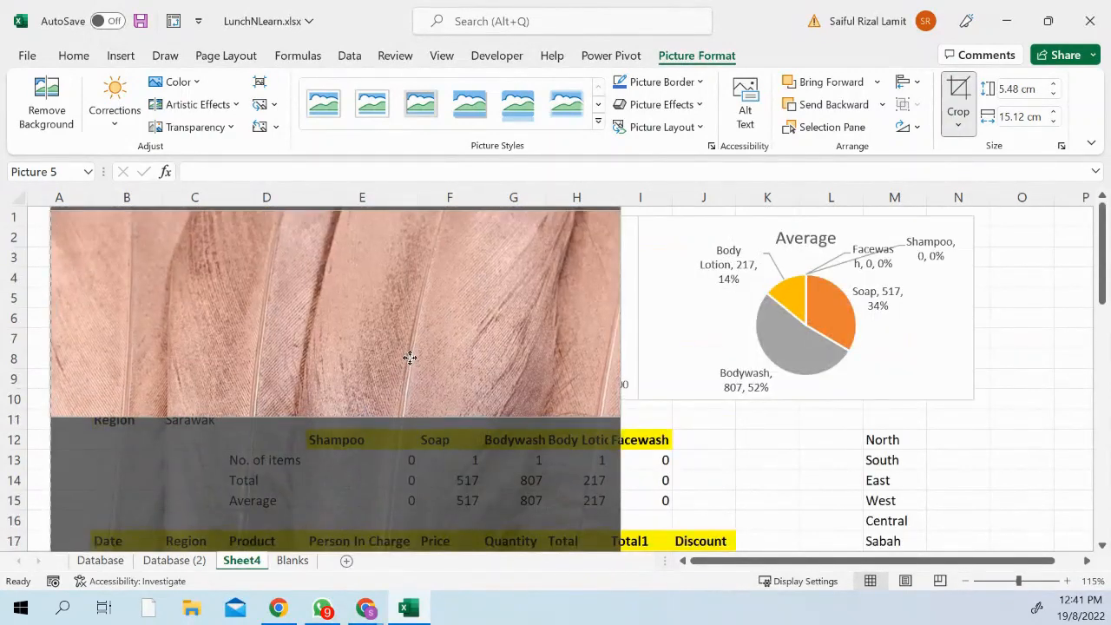
pyautogui.moveTo(334, 414); pyautogui.dragTo(333, 403)
pyautogui.click(671, 423)
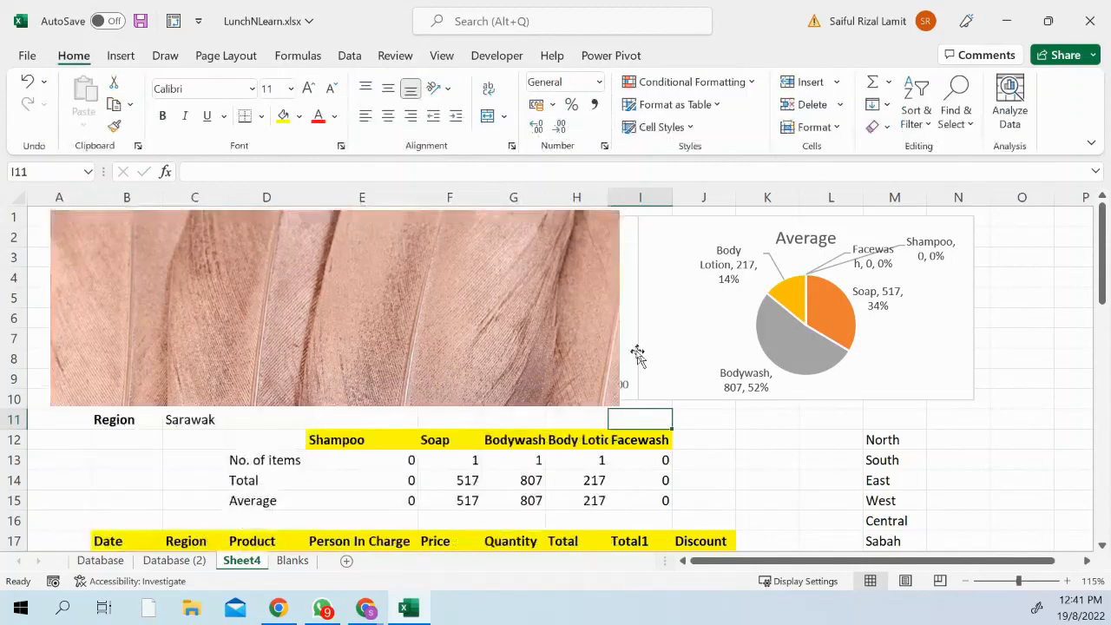
# Stretch the feather picture to about 25.31 cm wide and send it to the back behind the three charts.
pyautogui.click(607, 322)
pyautogui.moveTo(619, 308); pyautogui.dragTo(1004, 356)
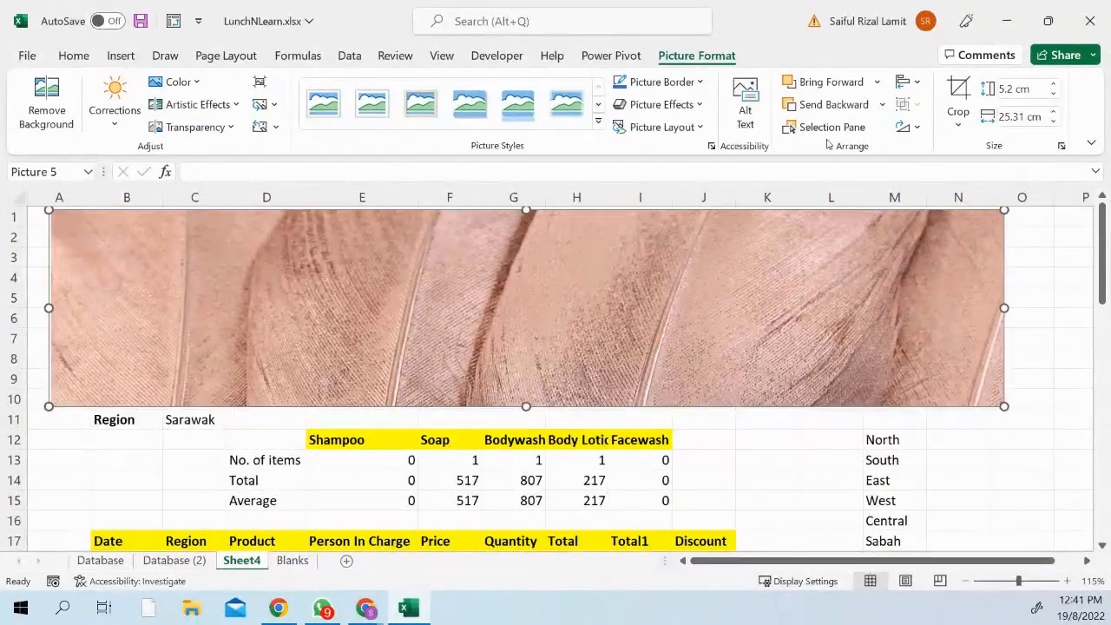
pyautogui.click(859, 104)
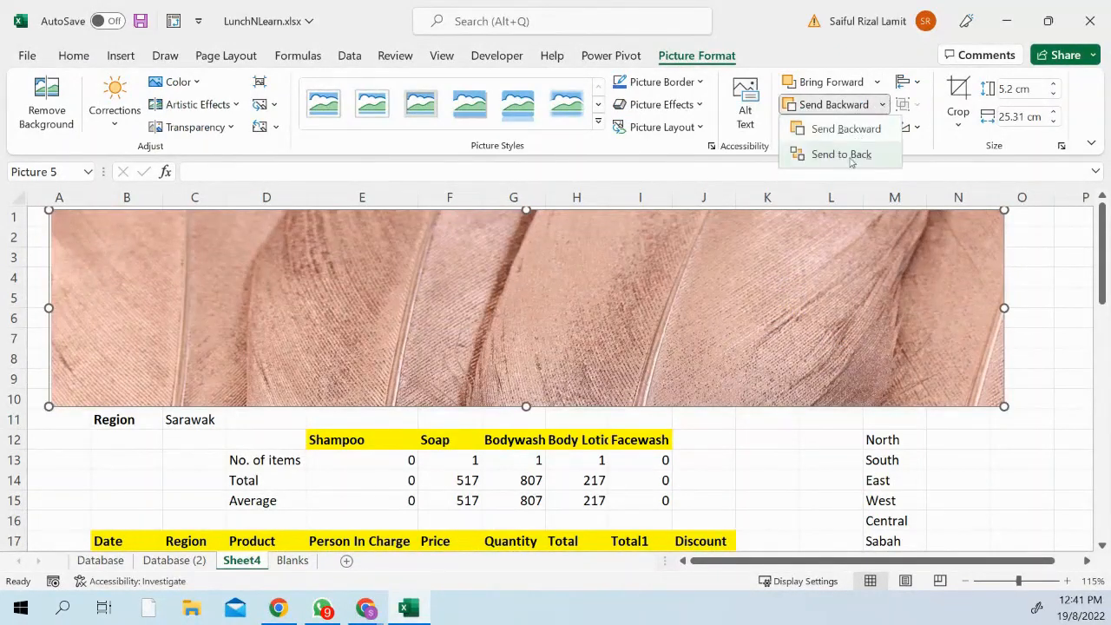
pyautogui.click(841, 154)
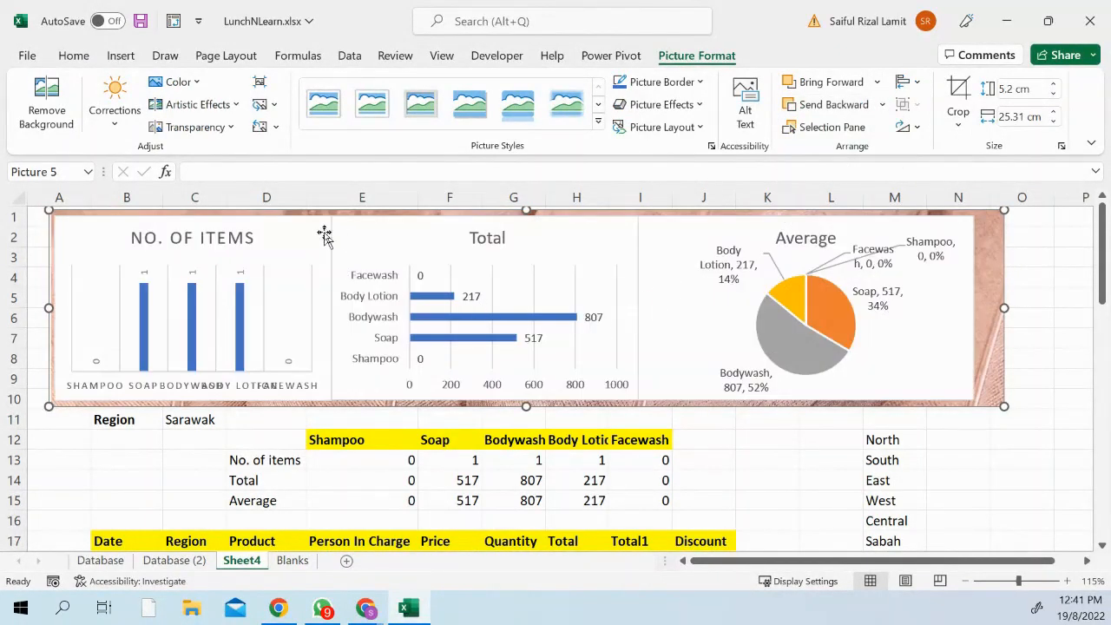
# Remove the outline from the No. of Items, Total and Average charts.
pyautogui.rightClick(316, 237)
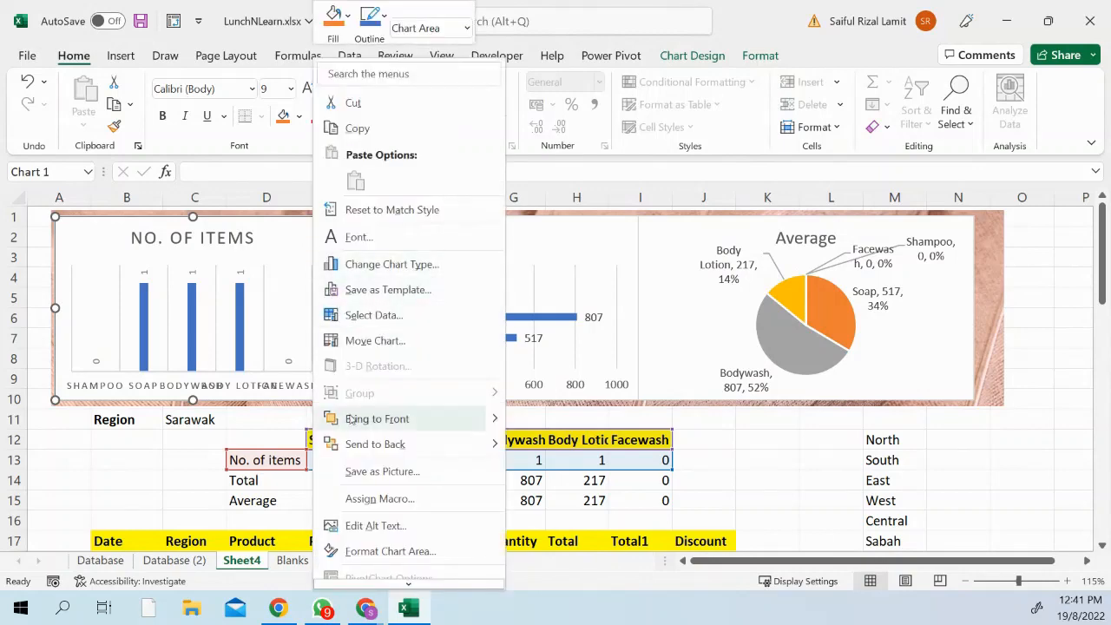
pyautogui.click(307, 250)
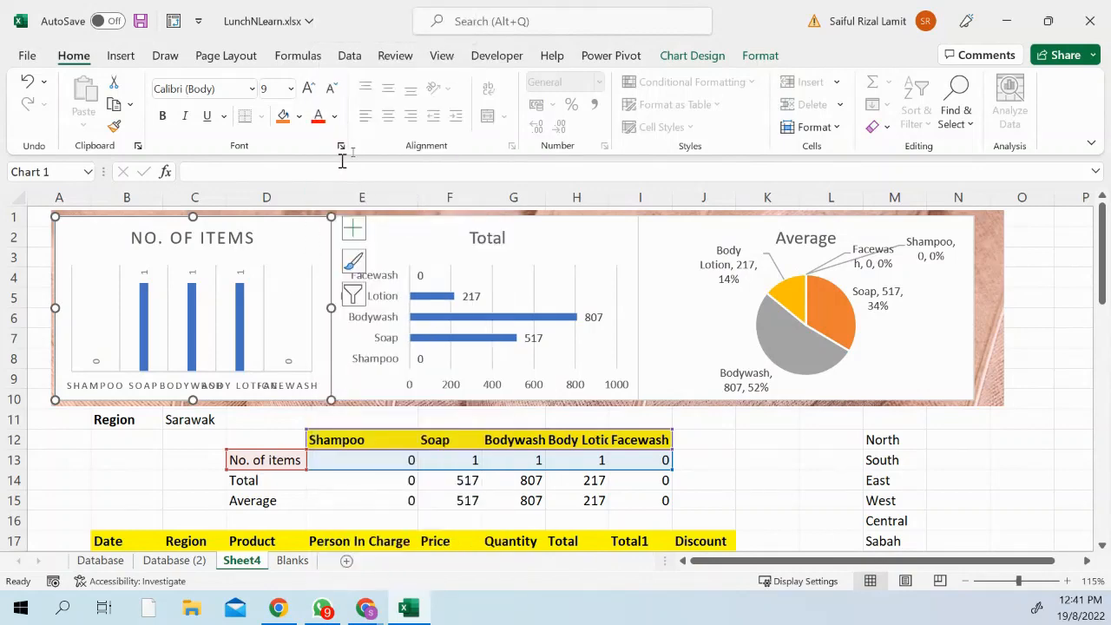
pyautogui.click(758, 55)
pyautogui.click(493, 104)
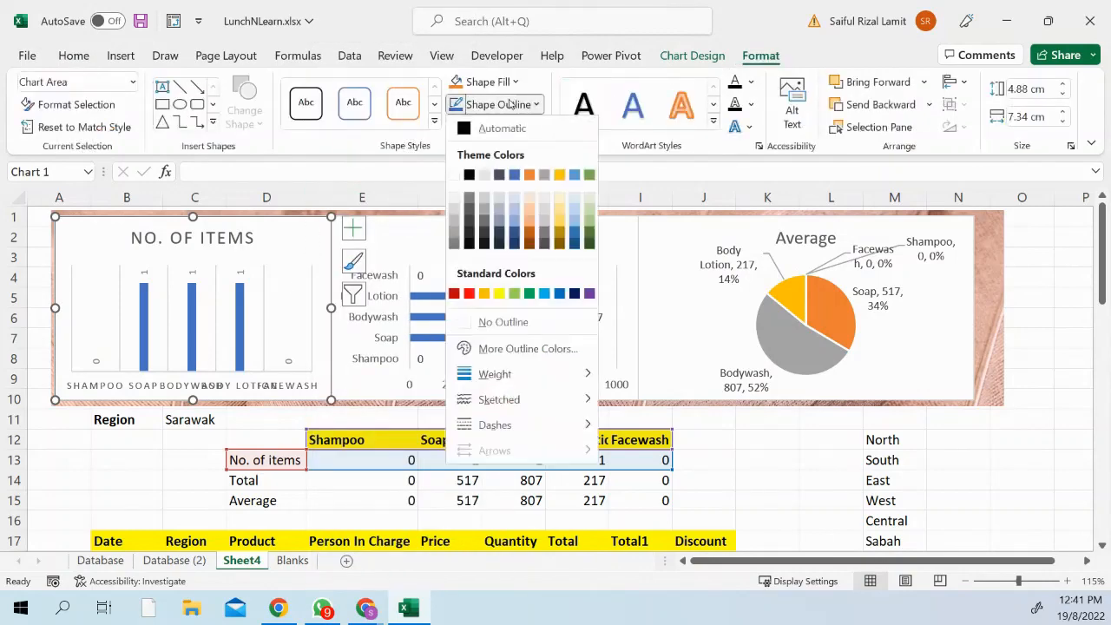
pyautogui.click(499, 322)
pyautogui.click(631, 223)
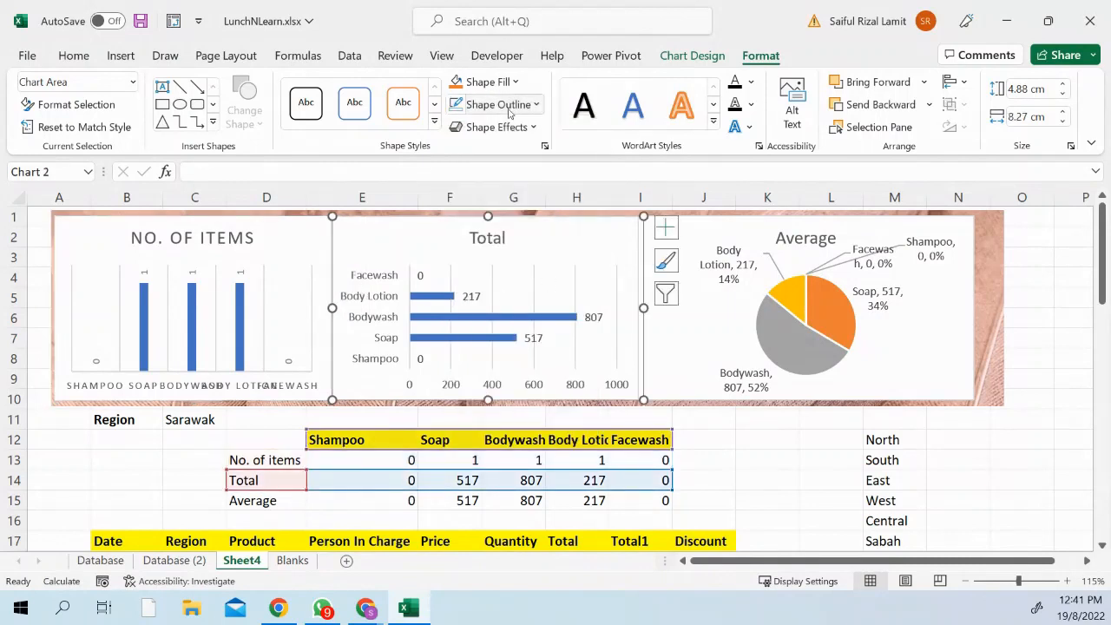
pyautogui.click(504, 105)
pyautogui.click(463, 105)
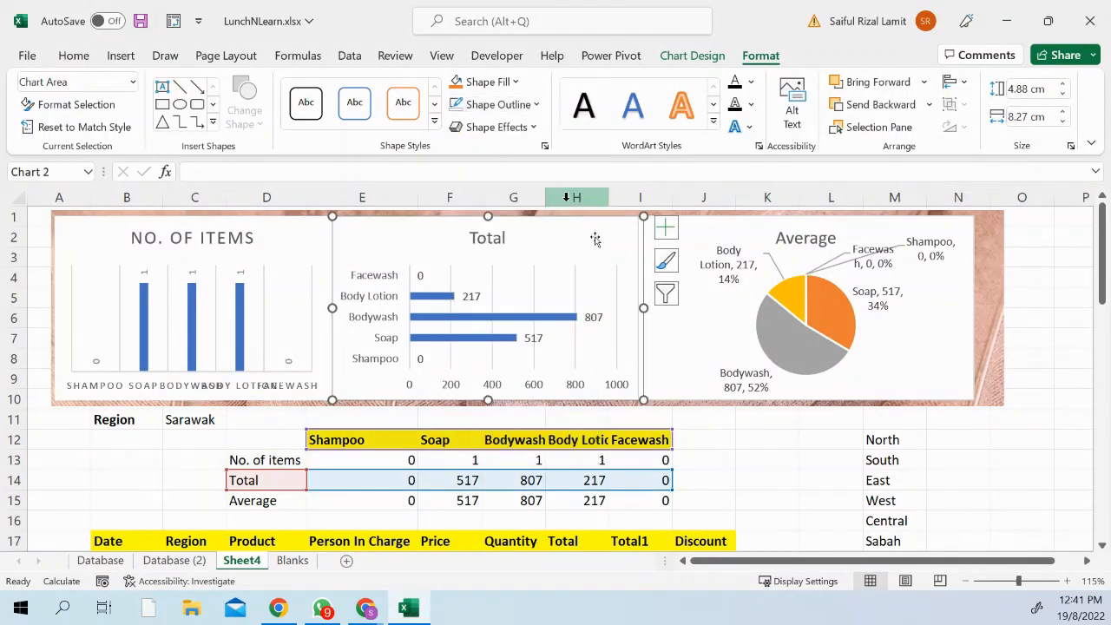
pyautogui.click(889, 290)
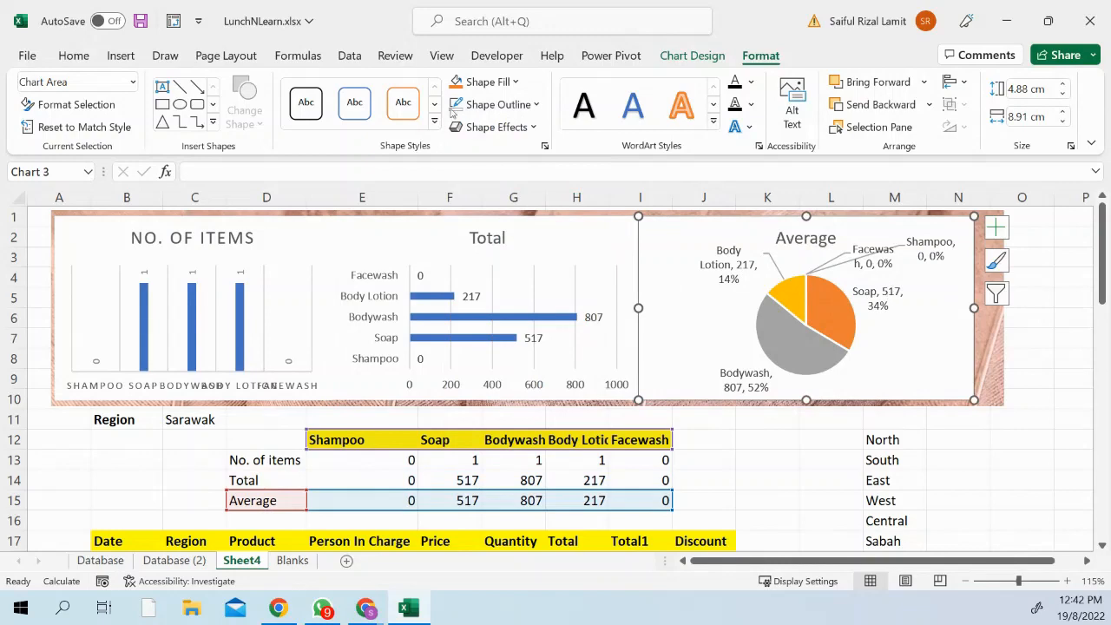
# Give the No. of Items chart area a solid white fill with 50% transparency.
pyautogui.rightClick(295, 230)
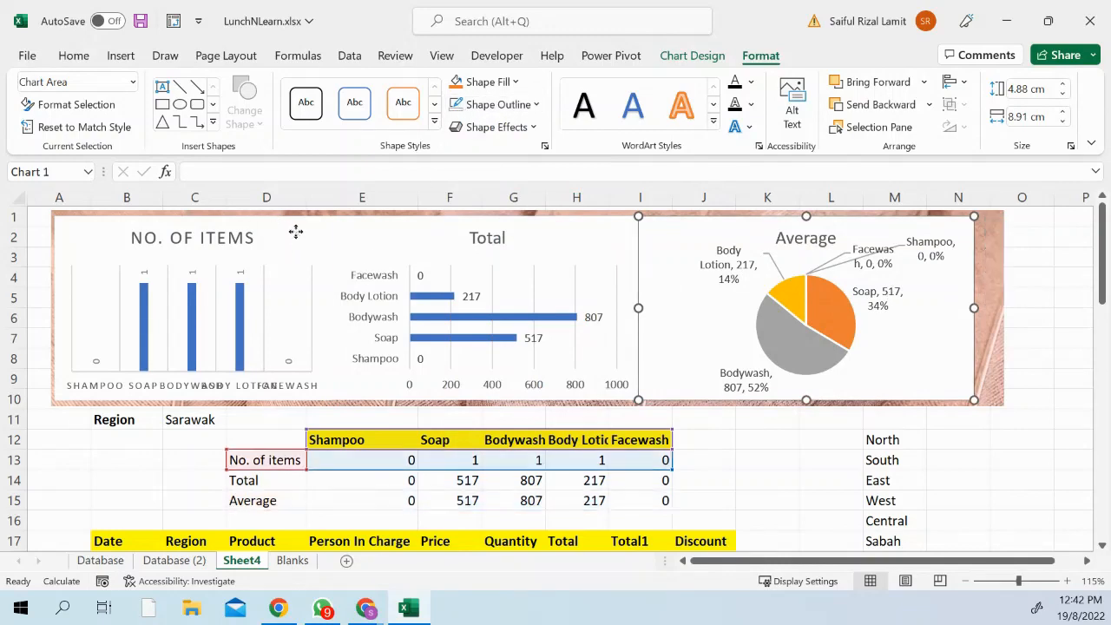
pyautogui.click(364, 551)
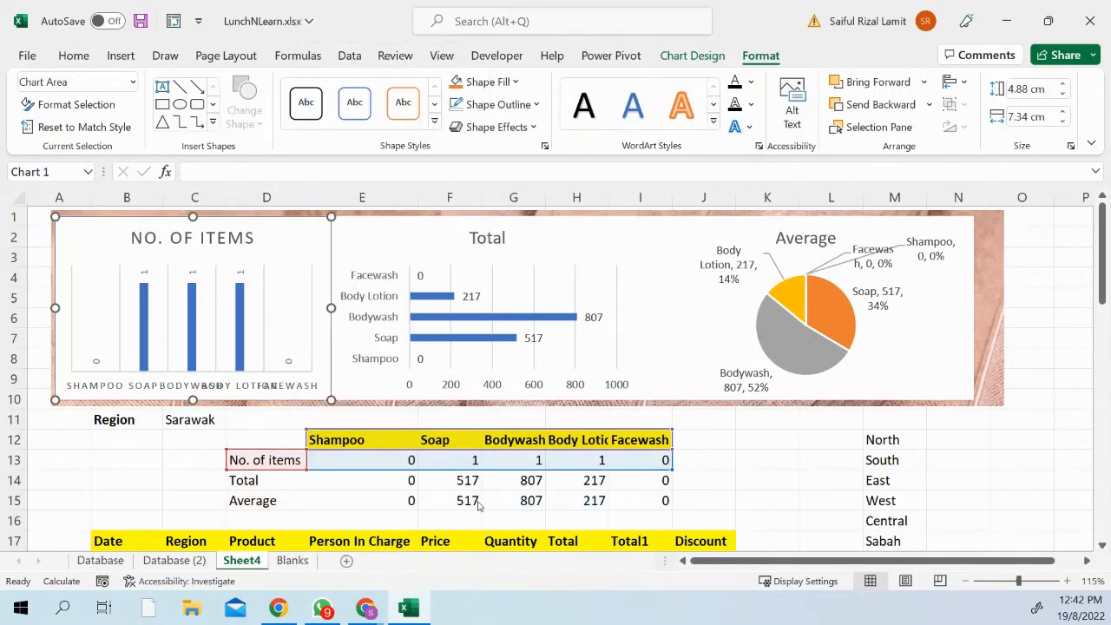
pyautogui.click(955, 304)
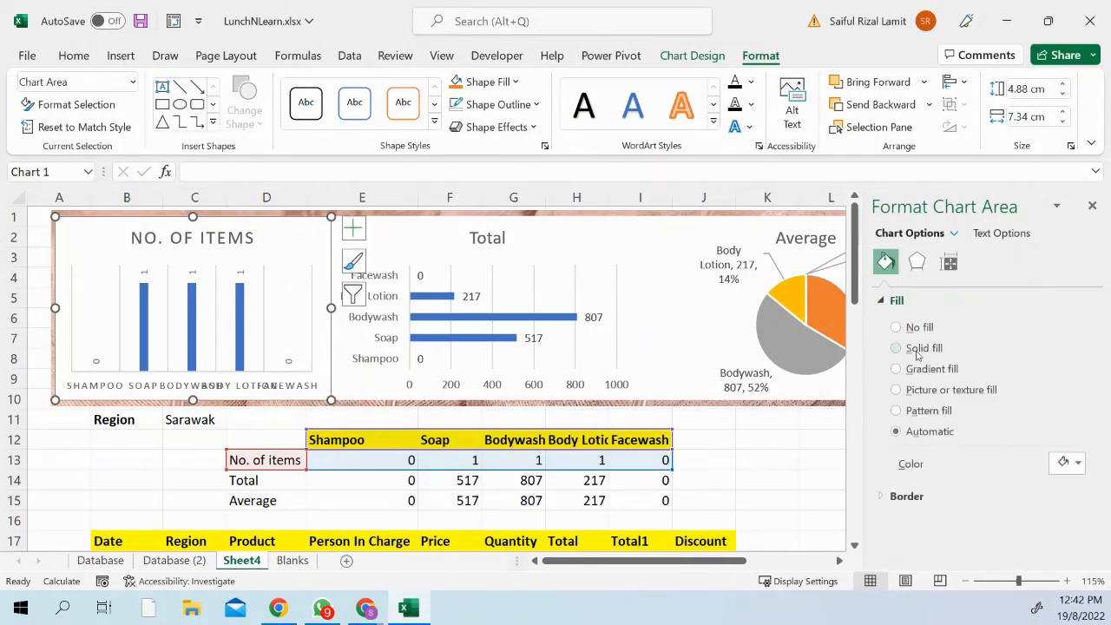
pyautogui.click(897, 390)
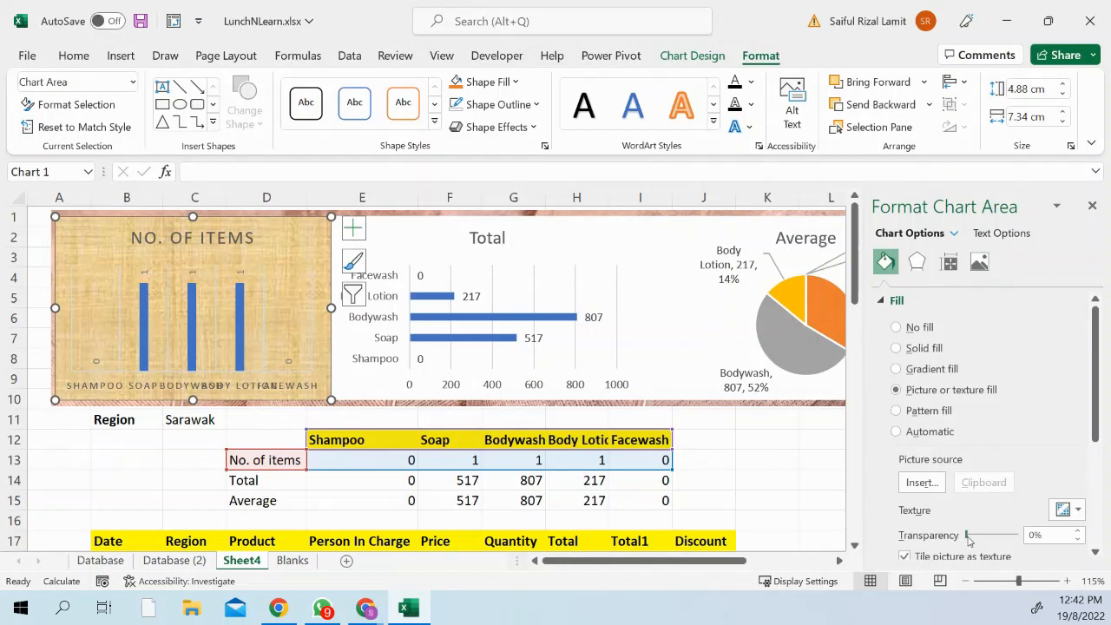
pyautogui.click(931, 348)
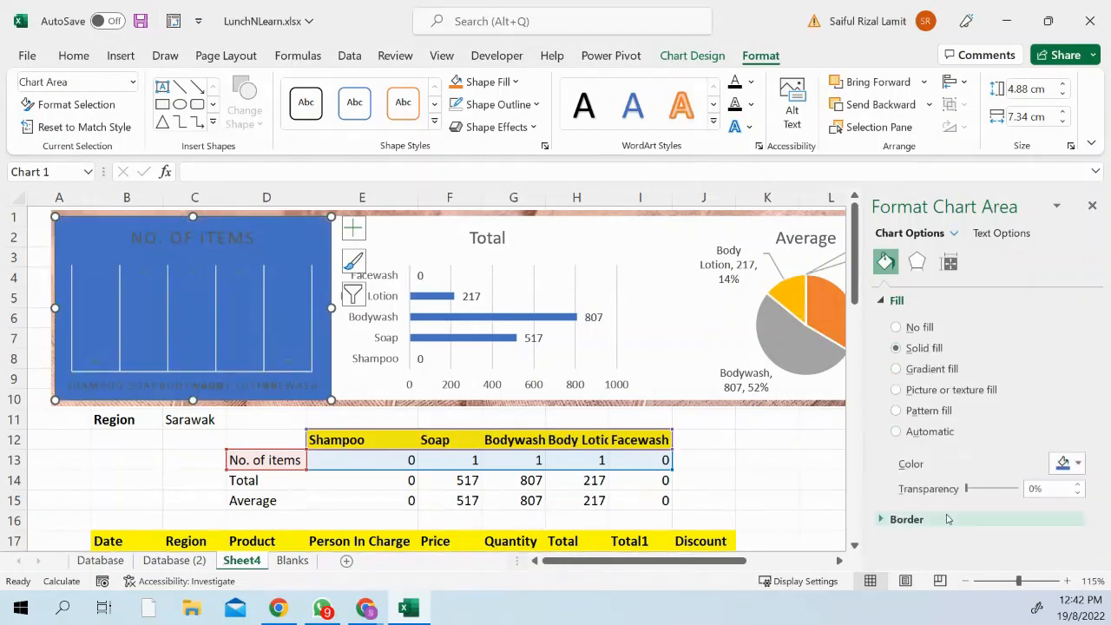
pyautogui.click(1066, 462)
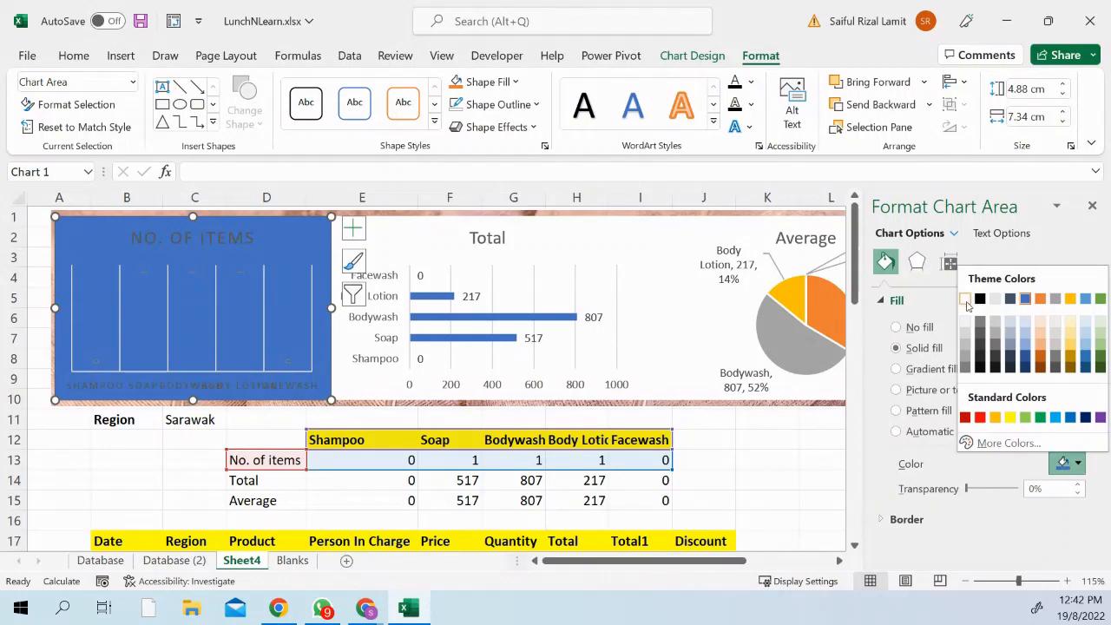
pyautogui.click(965, 300)
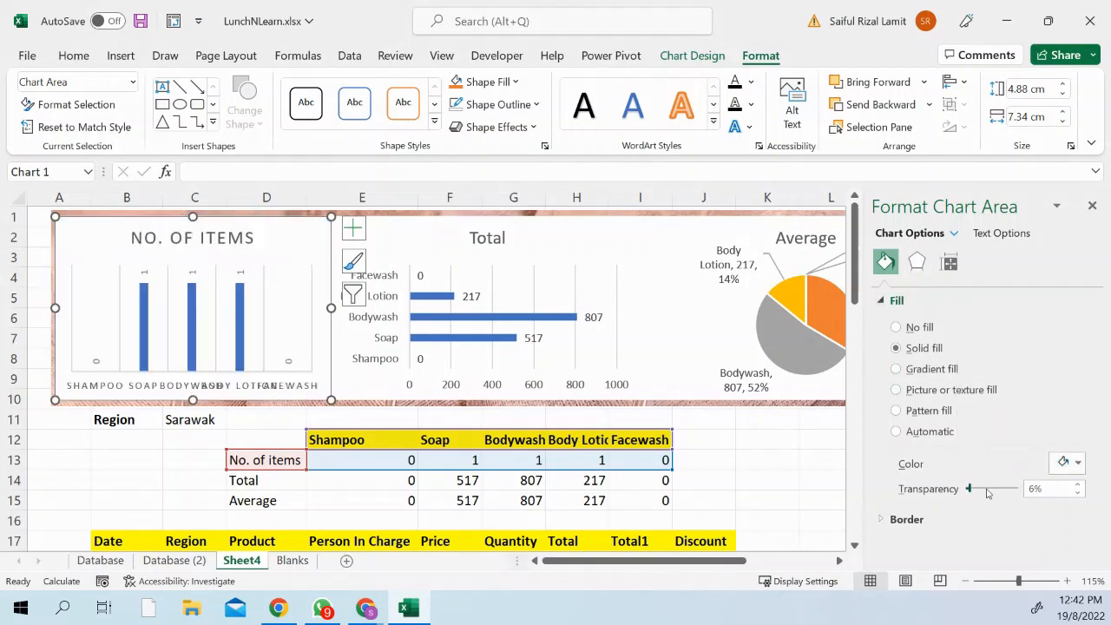
pyautogui.moveTo(987, 493); pyautogui.dragTo(993, 492)
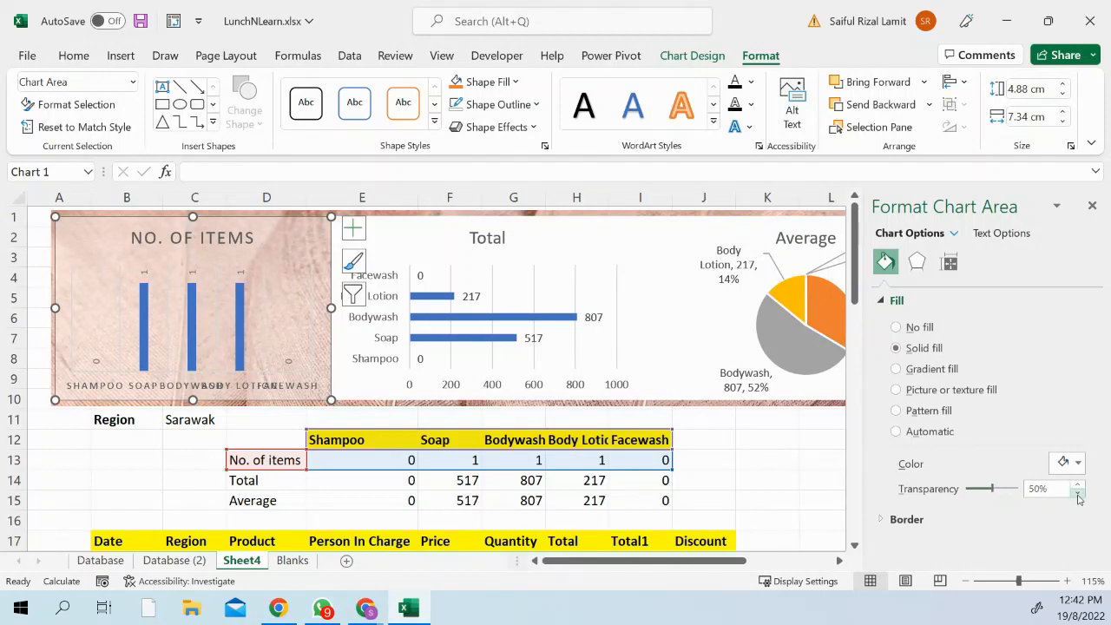
# Apply a solid fill with 50% transparency to the Total chart area.
pyautogui.click(449, 234)
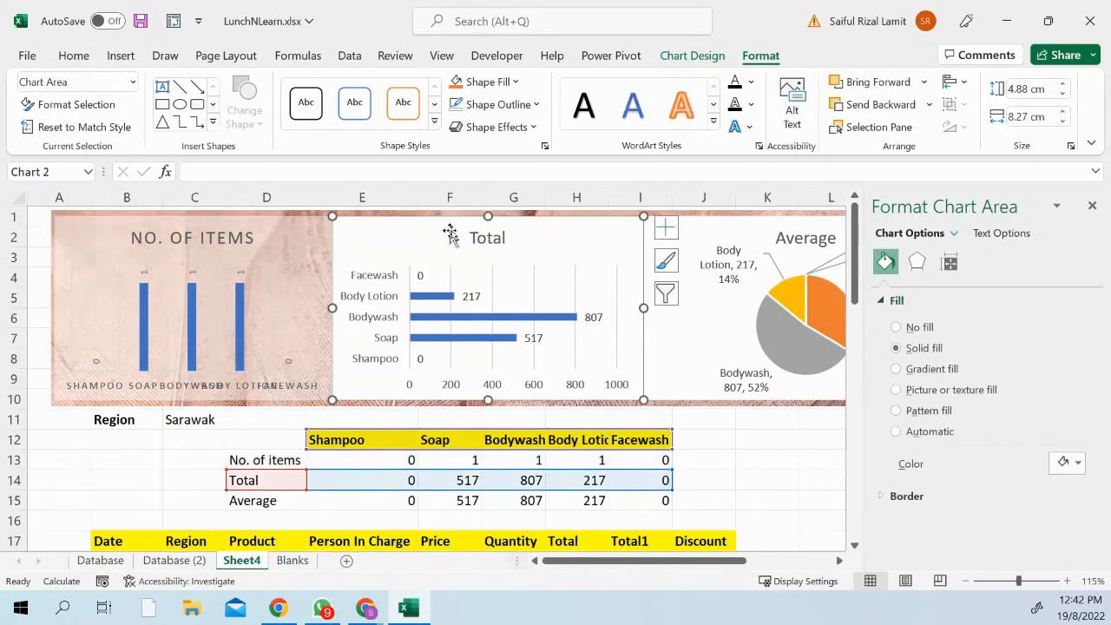
pyautogui.click(918, 427)
pyautogui.click(922, 349)
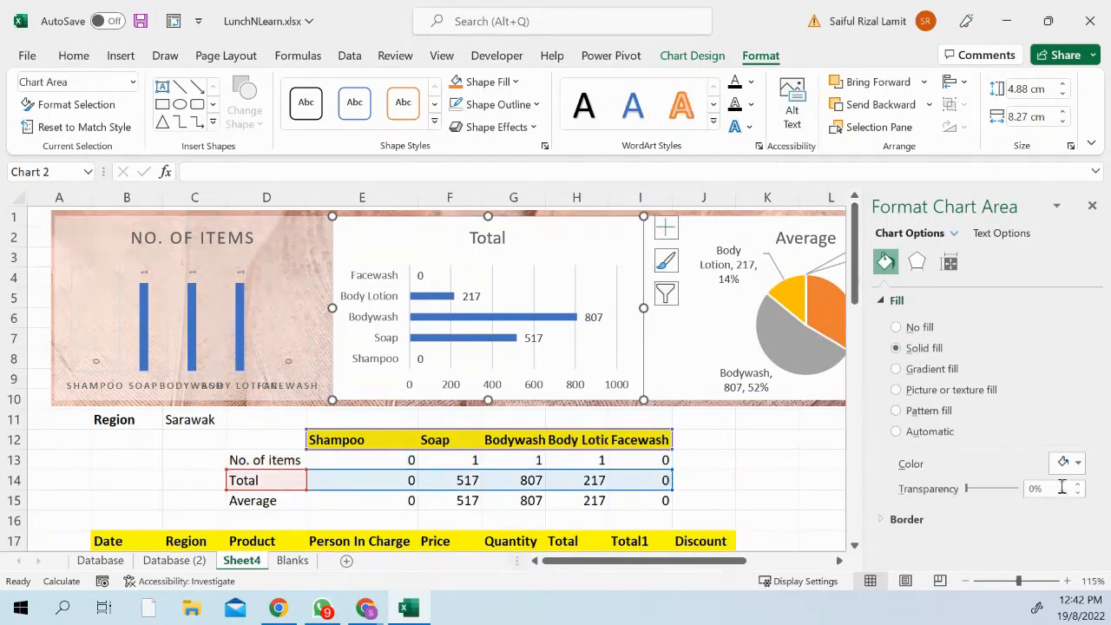
pyautogui.click(1031, 488)
pyautogui.write('5')
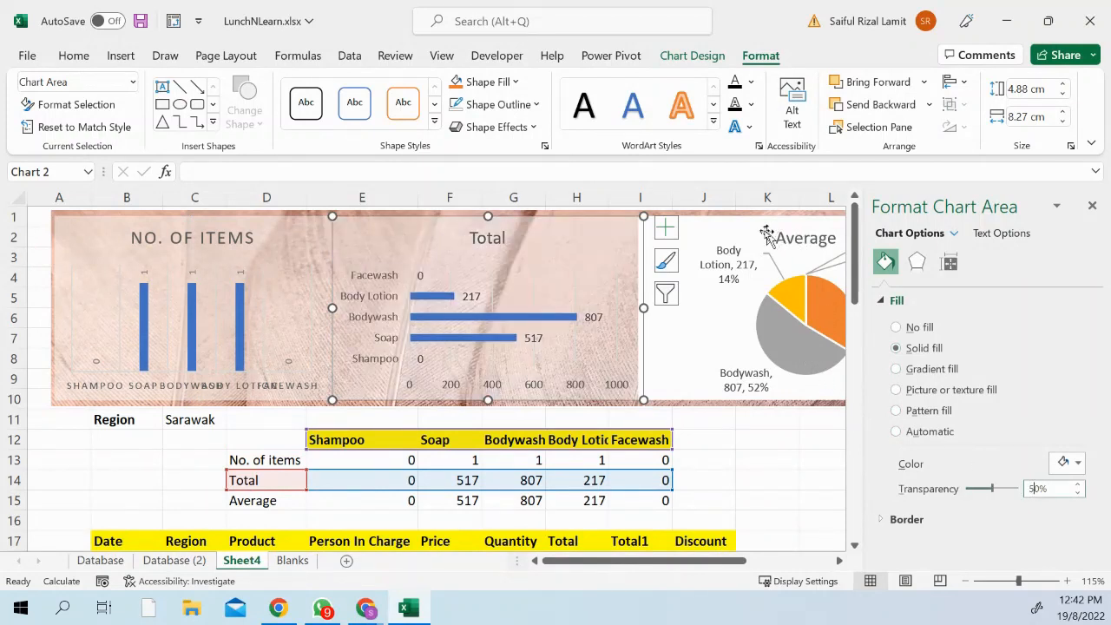
# Set the Average pie chart area's solid fill to 50% transparency.
pyautogui.click(767, 235)
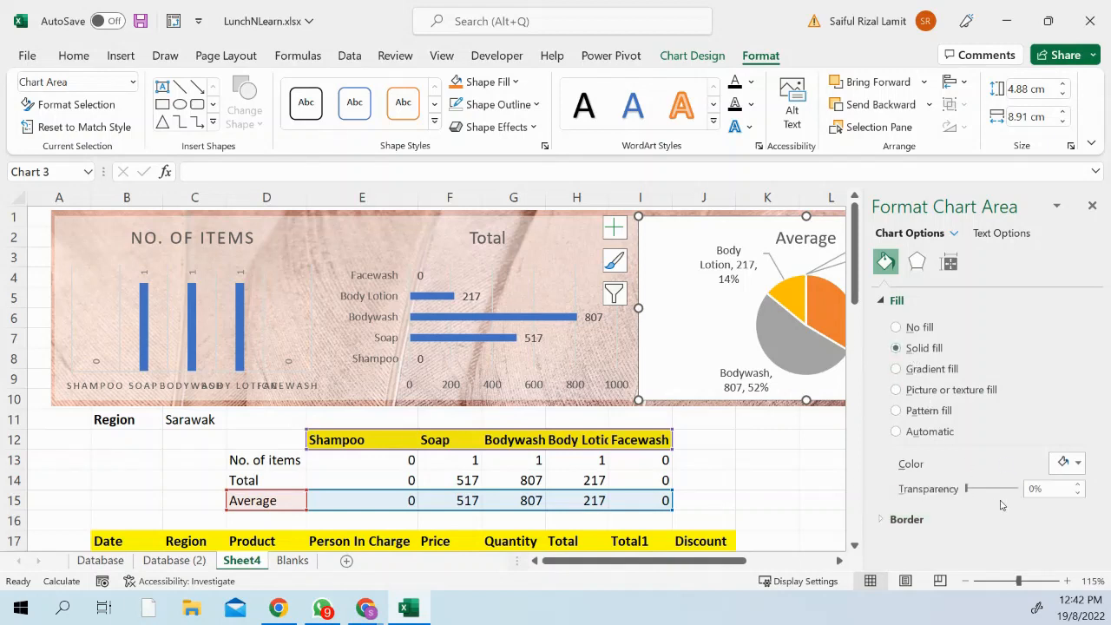
pyautogui.click(1032, 489)
pyautogui.write('50')
pyautogui.press('Return')
pyautogui.click(771, 452)
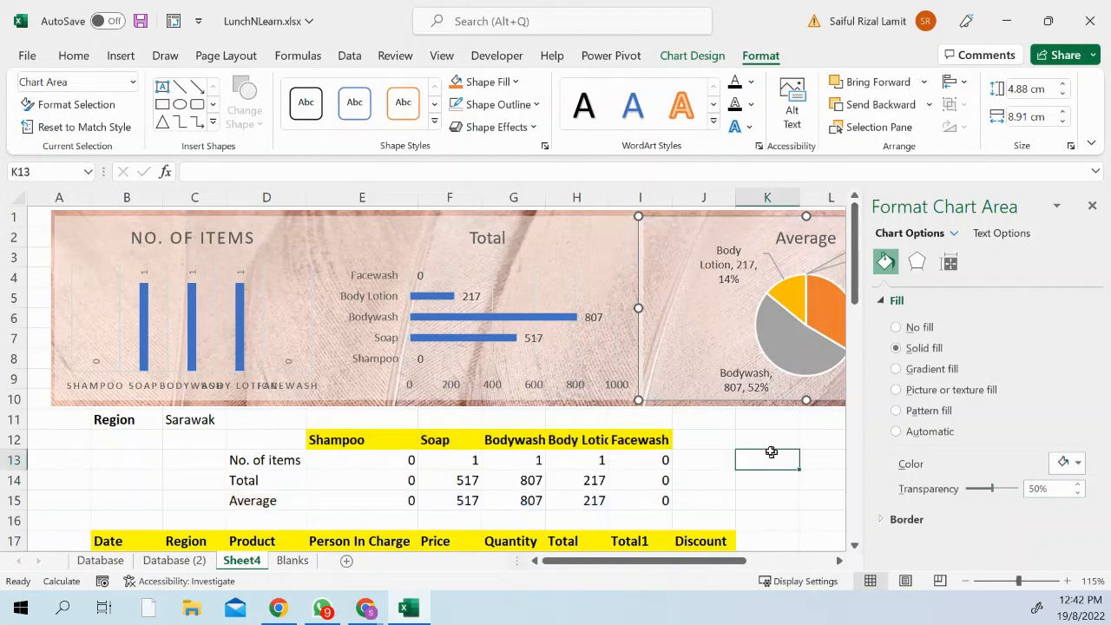
# Narrow the Average chart slightly so its left edge meets the Total chart, and close the formatting pane.
pyautogui.click(638, 310)
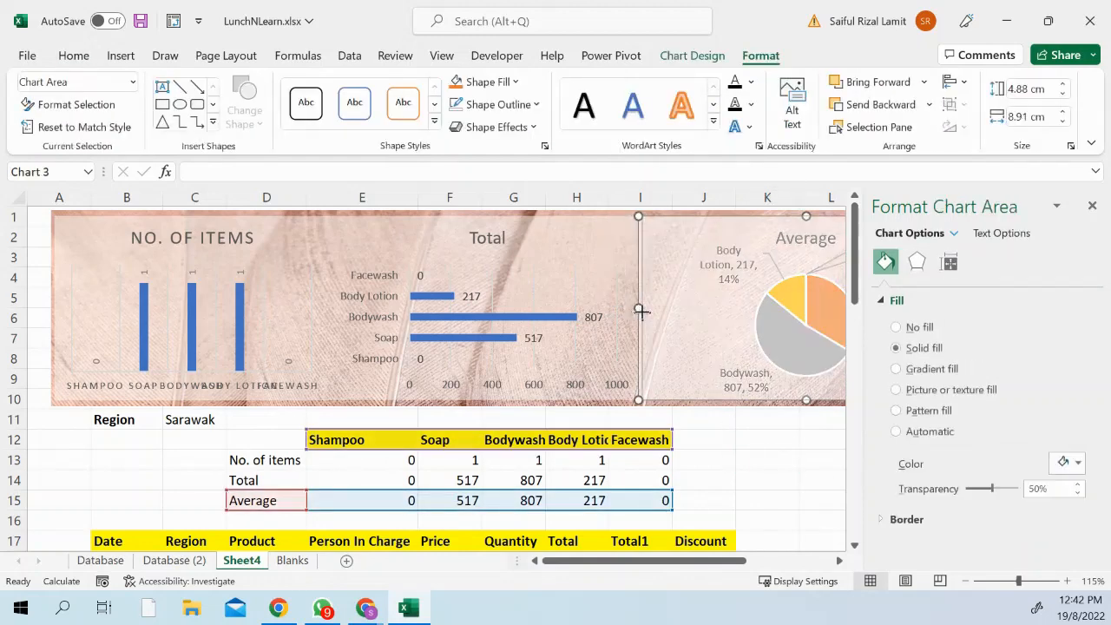
pyautogui.click(742, 438)
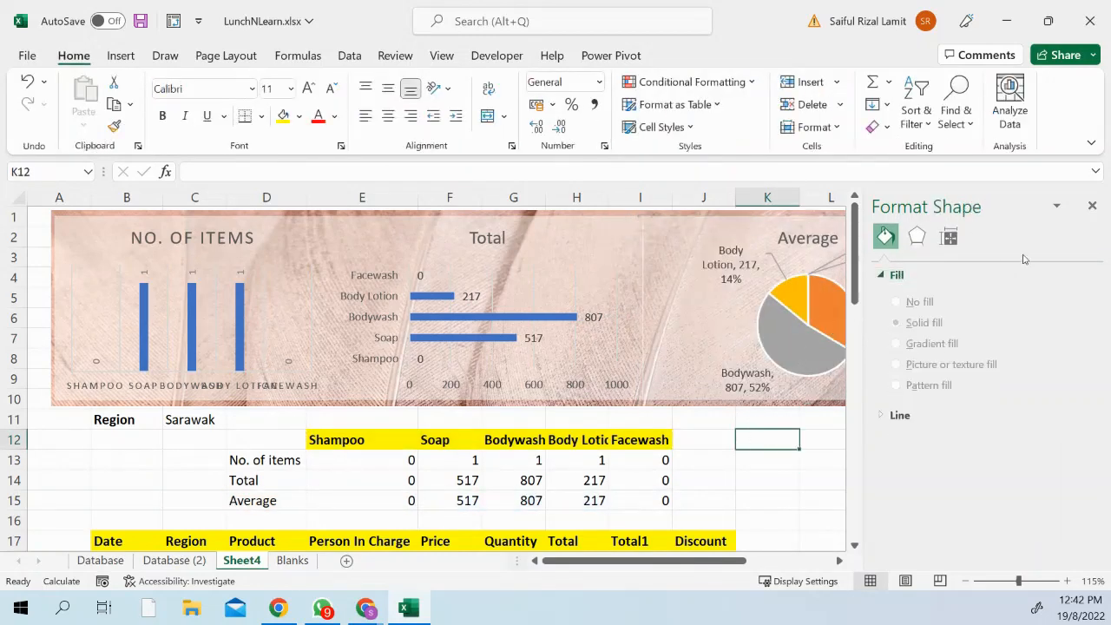
pyautogui.click(1092, 205)
pyautogui.click(1050, 378)
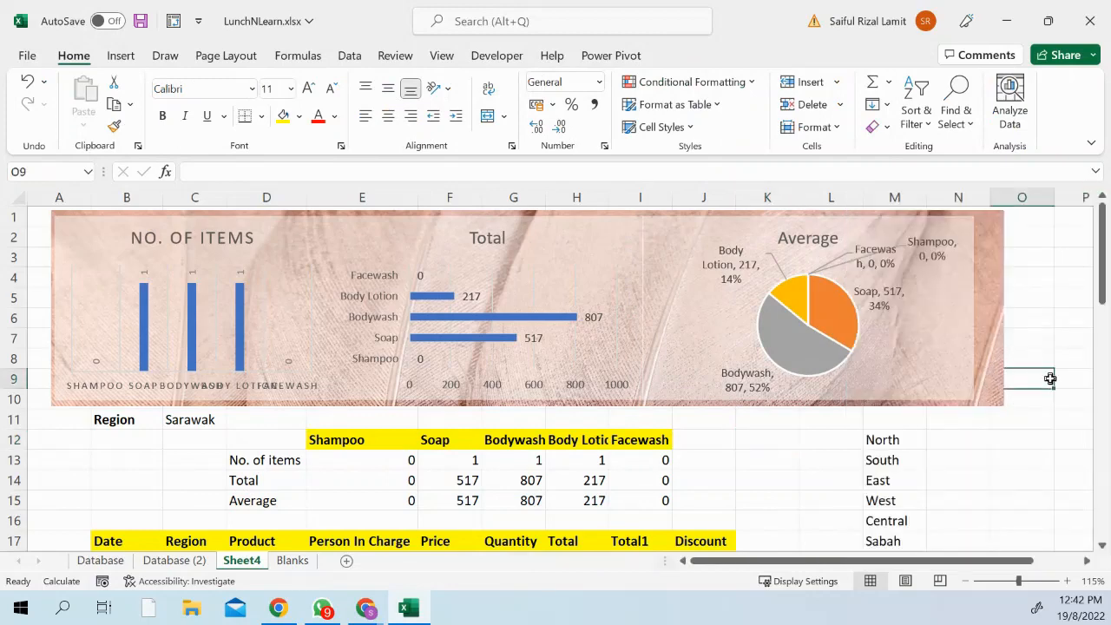
# Select all three charts together and shift them slightly right to centre them on the feather picture.
pyautogui.click(813, 385)
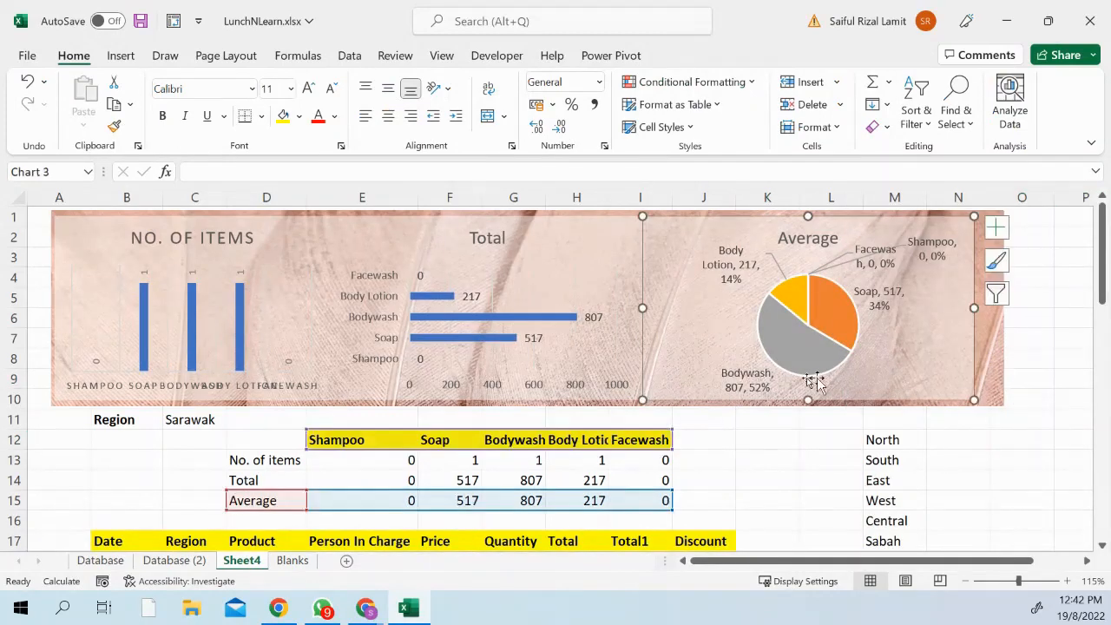
pyautogui.keyDown('ctrl'); pyautogui.click(620, 263); pyautogui.keyUp('ctrl')
pyautogui.keyDown('ctrl'); pyautogui.click(313, 239); pyautogui.keyUp('ctrl')
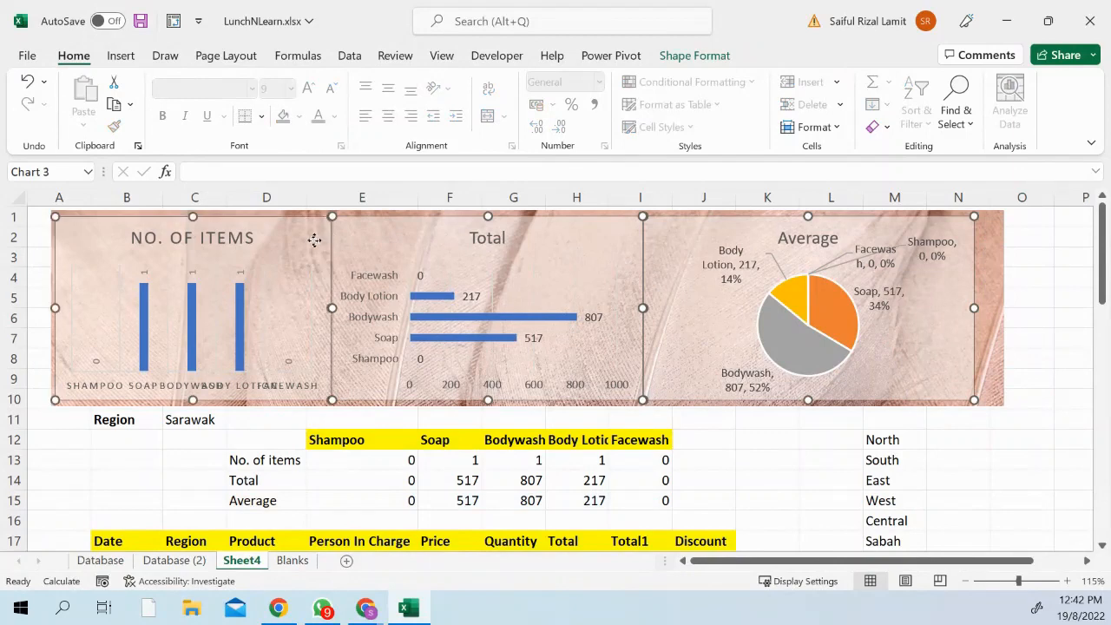
pyautogui.moveTo(313, 240); pyautogui.dragTo(317, 246)
pyautogui.click(1000, 436)
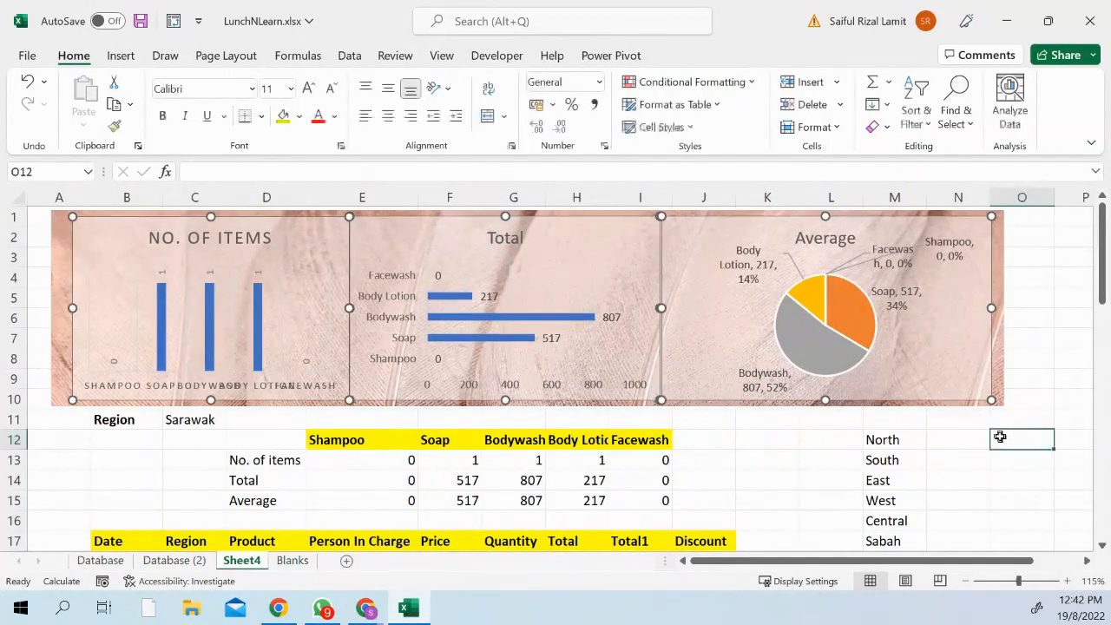
# Nudge the Average chart and the No. of Items chart slightly right to align them with the Total chart.
pyautogui.click(673, 347)
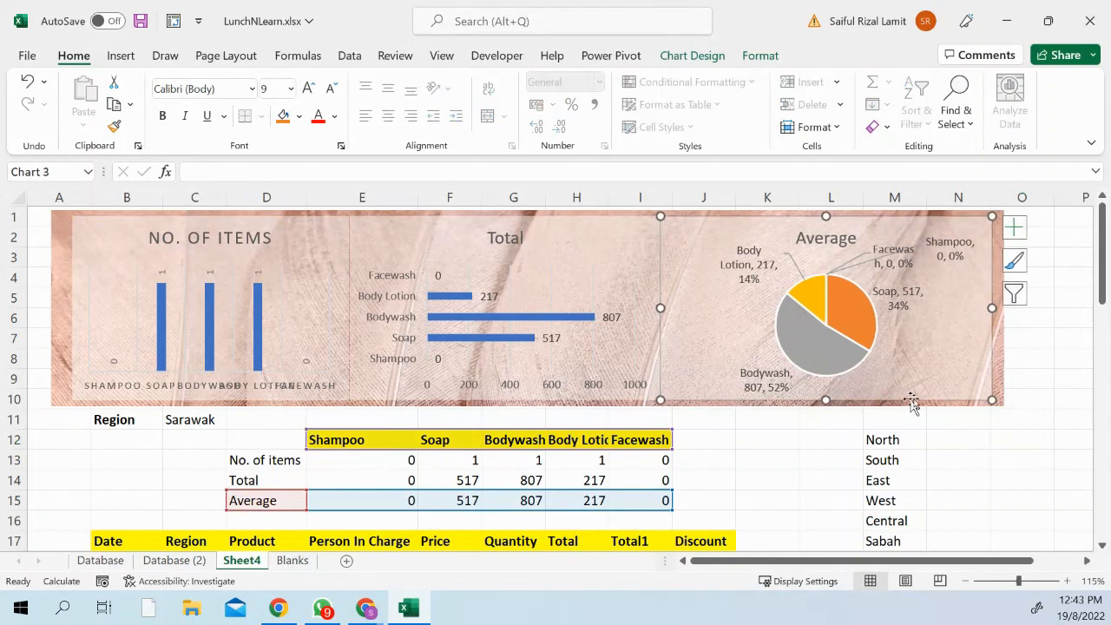
pyautogui.click(1044, 424)
pyautogui.moveTo(708, 350); pyautogui.dragTo(708, 349)
pyautogui.click(953, 441)
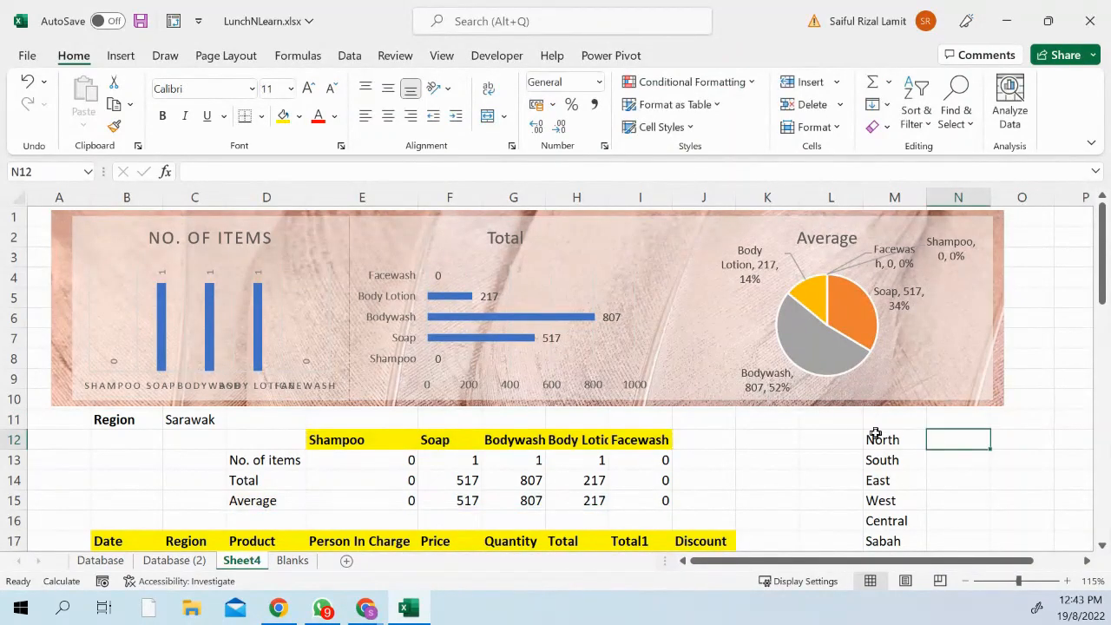
pyautogui.click(303, 241)
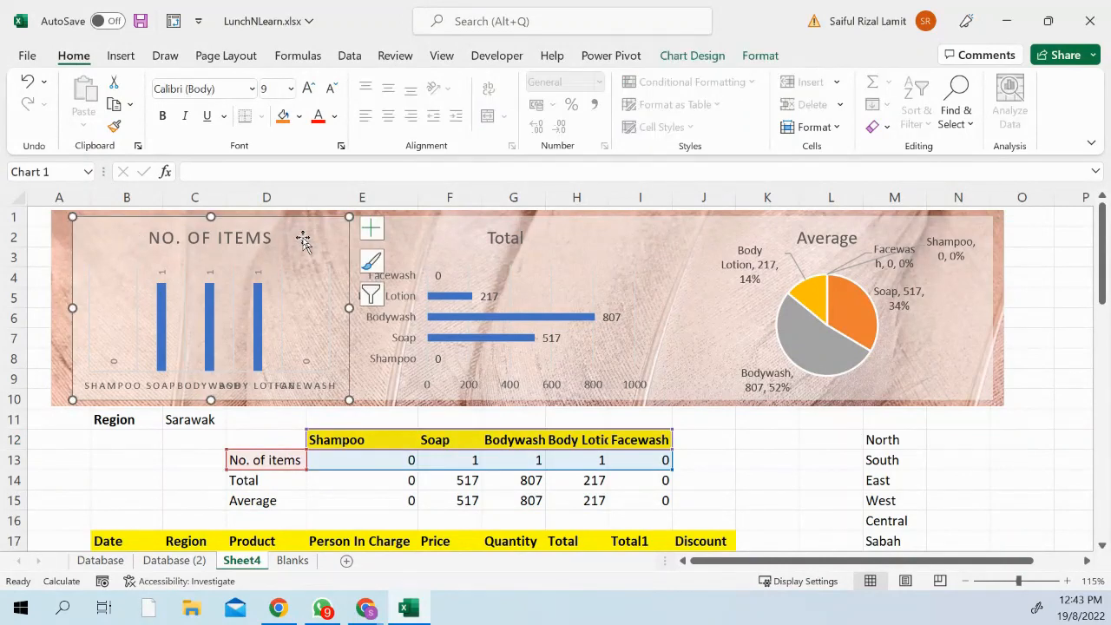
pyautogui.moveTo(303, 240); pyautogui.dragTo(304, 241)
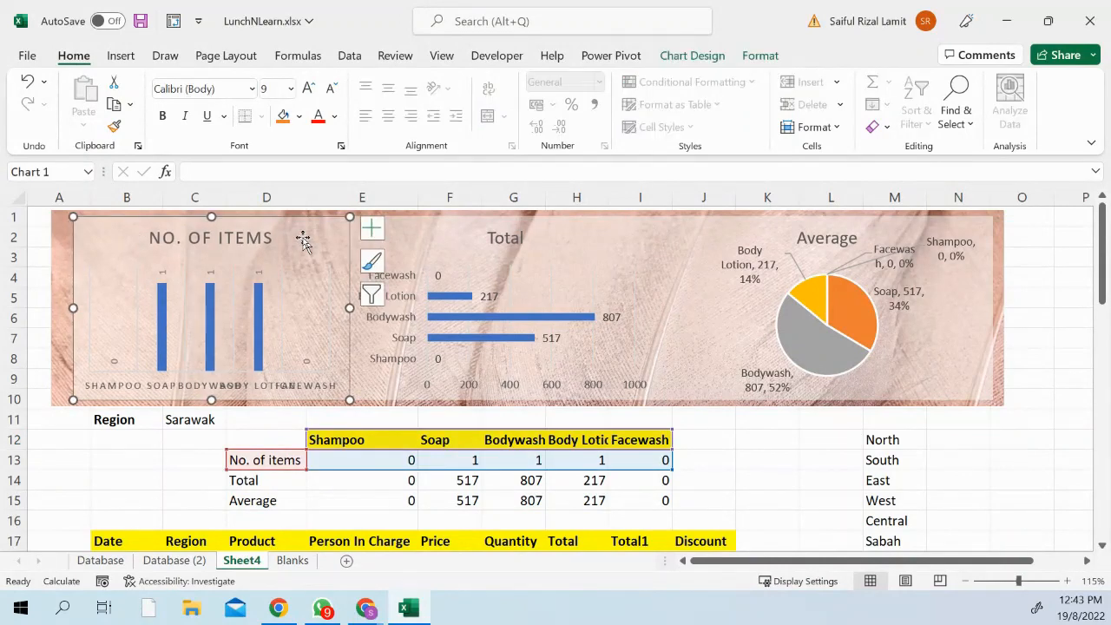
pyautogui.click(108, 498)
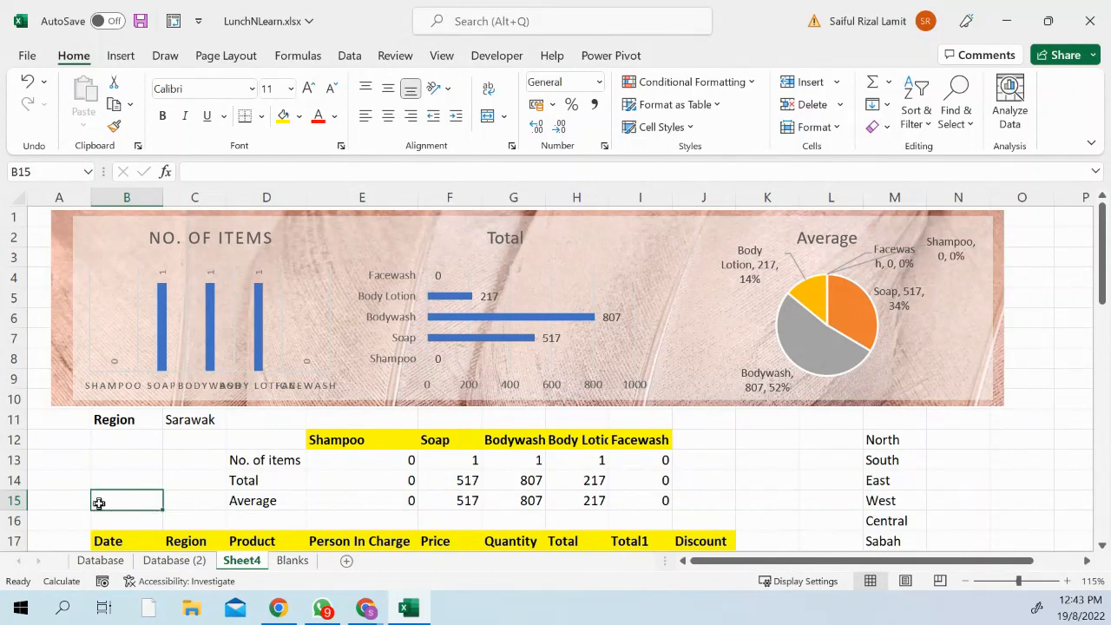
# Set the region in C11 to North to test the summary and charts.
pyautogui.click(195, 422)
pyautogui.click(235, 420)
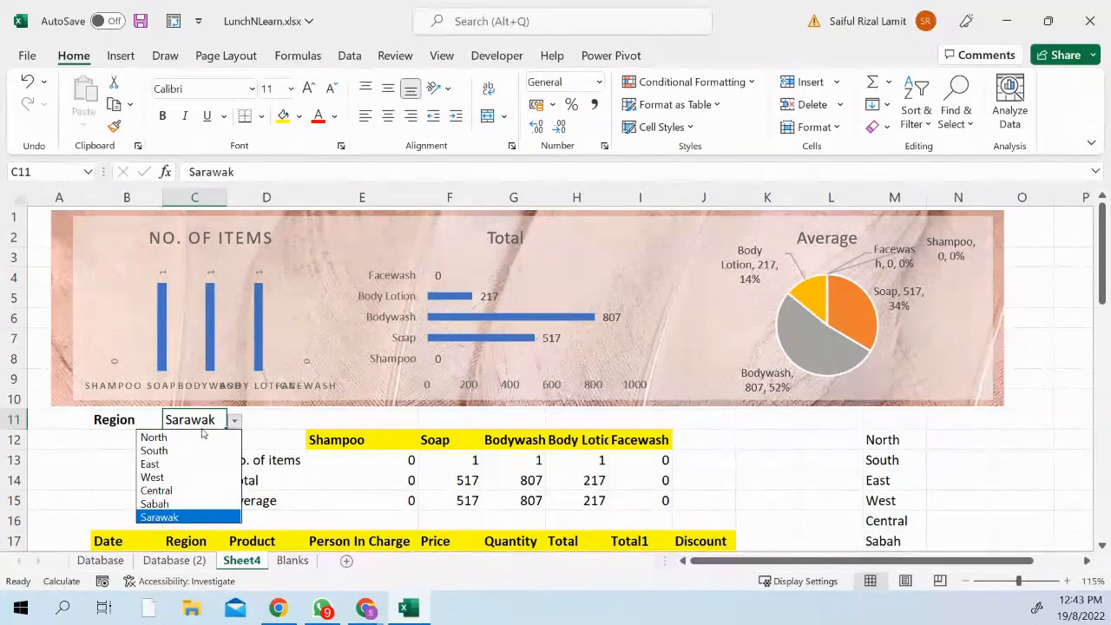
pyautogui.click(202, 436)
pyautogui.press('Right')
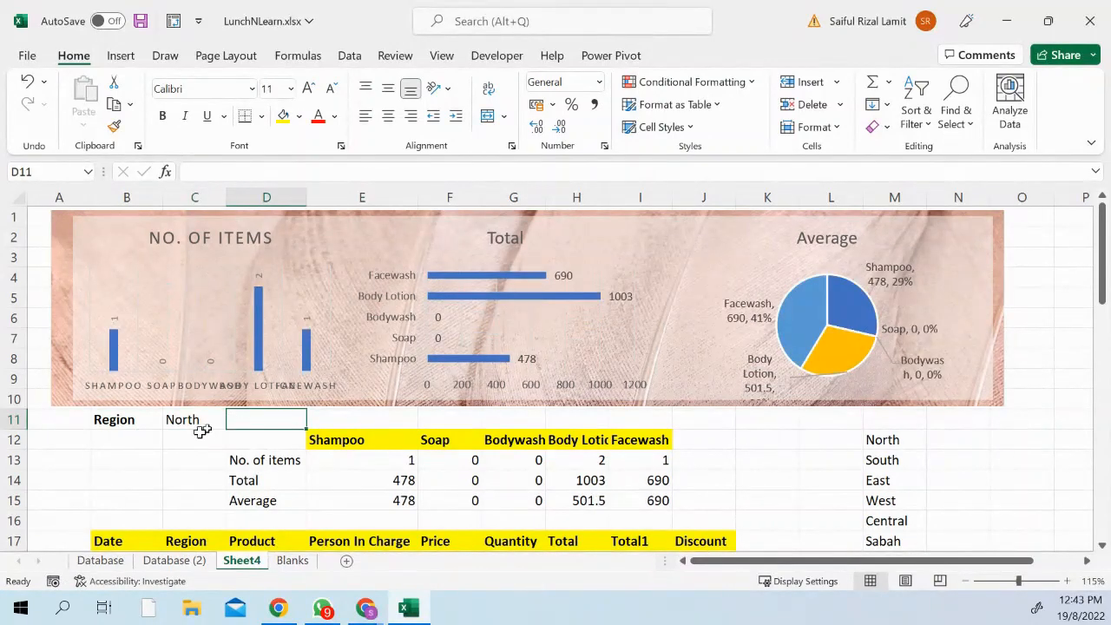
# Set the region in C11 to South and autofit column B so the report dates fit.
pyautogui.click(214, 425)
pyautogui.click(231, 420)
pyautogui.click(201, 420)
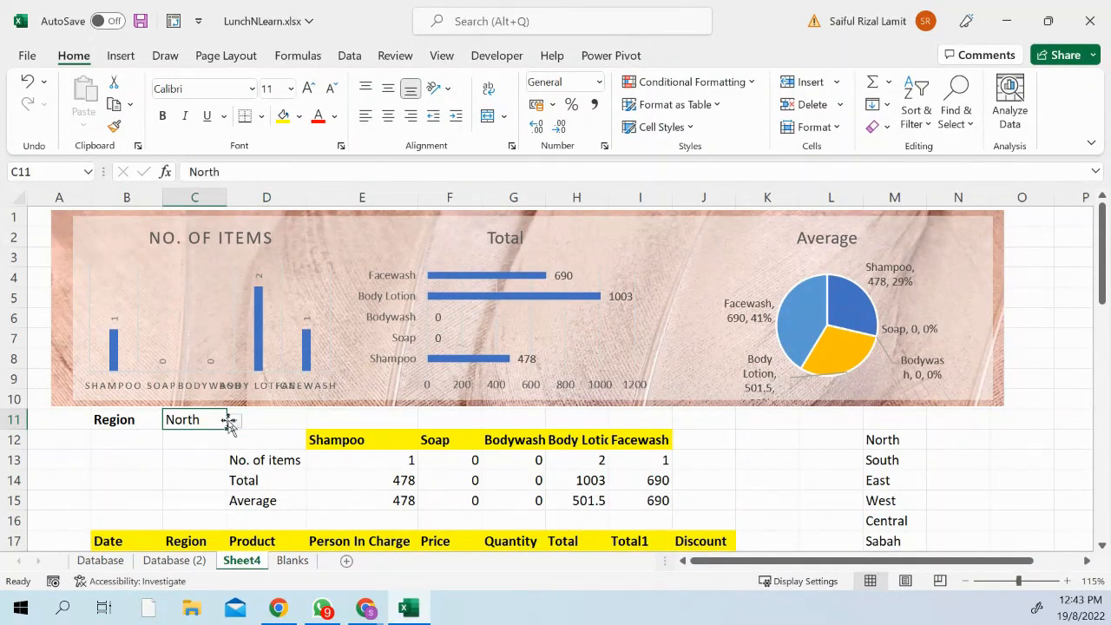
pyautogui.click(236, 420)
pyautogui.click(188, 457)
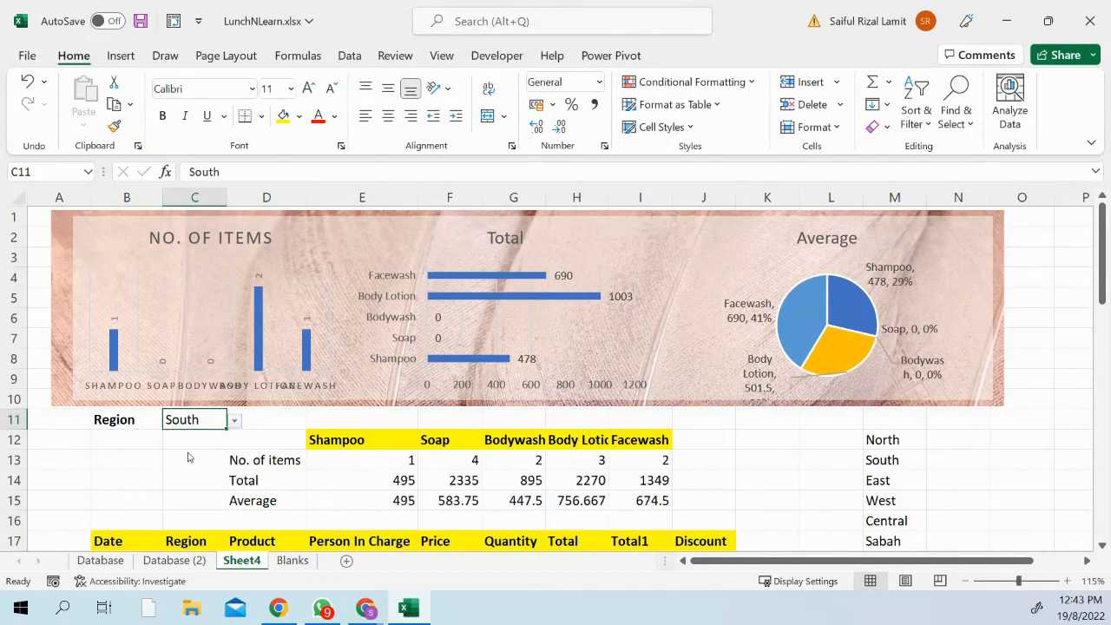
pyautogui.keyDown('ctrl'); pyautogui.scroll(-2, 187, 449); pyautogui.keyUp('ctrl')
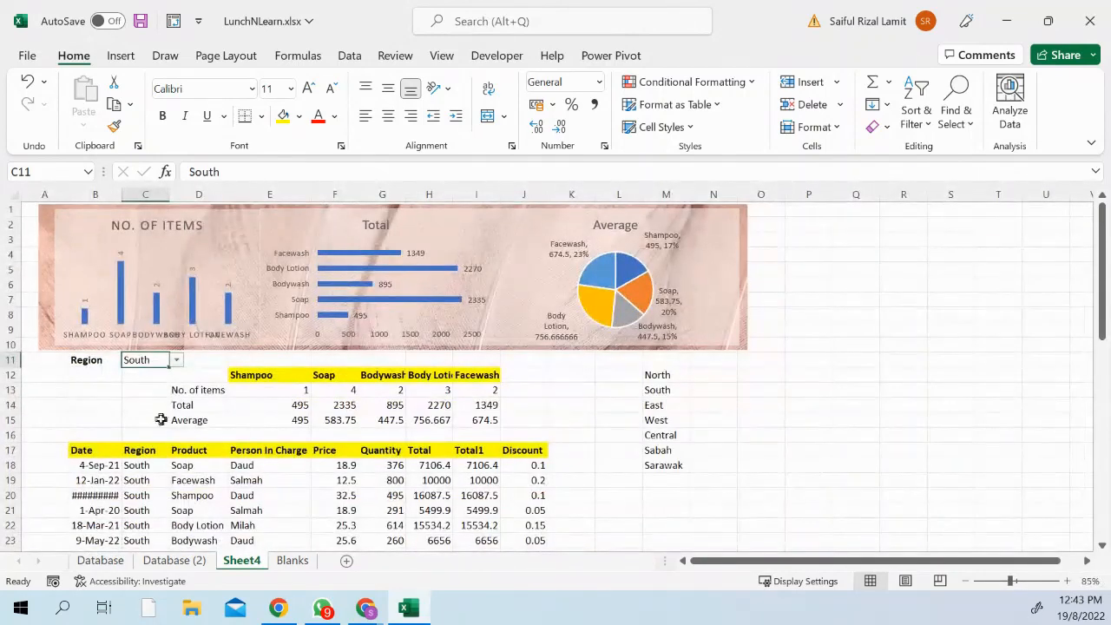
pyautogui.doubleClick(122, 192)
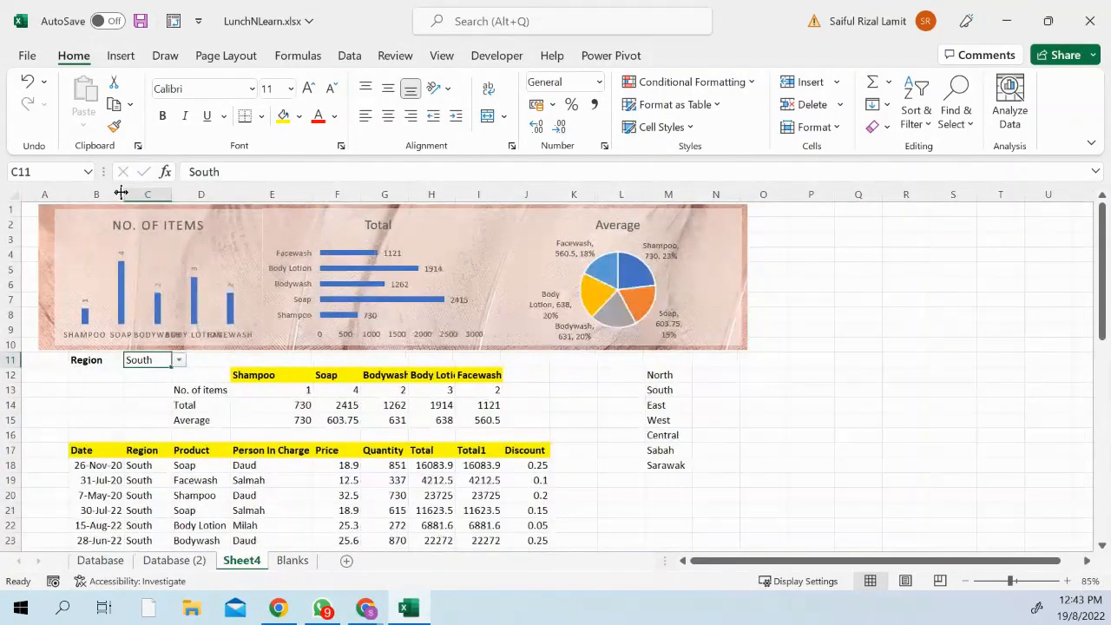
# Change the region in C11 to East to check the filtered rows and dashboard.
pyautogui.click(178, 358)
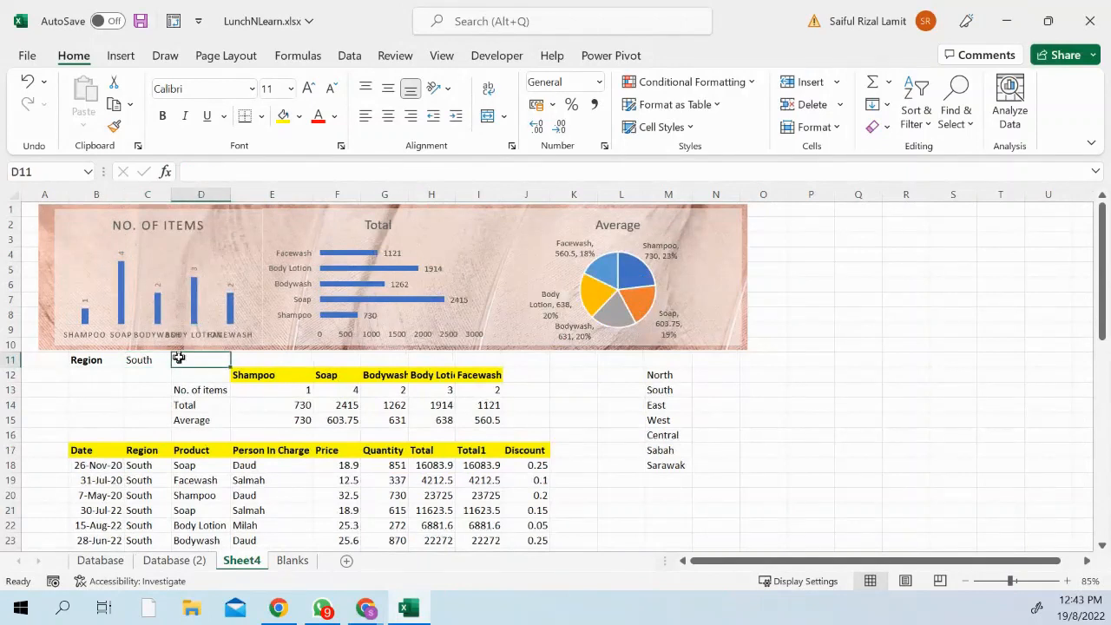
pyautogui.click(150, 359)
pyautogui.click(178, 359)
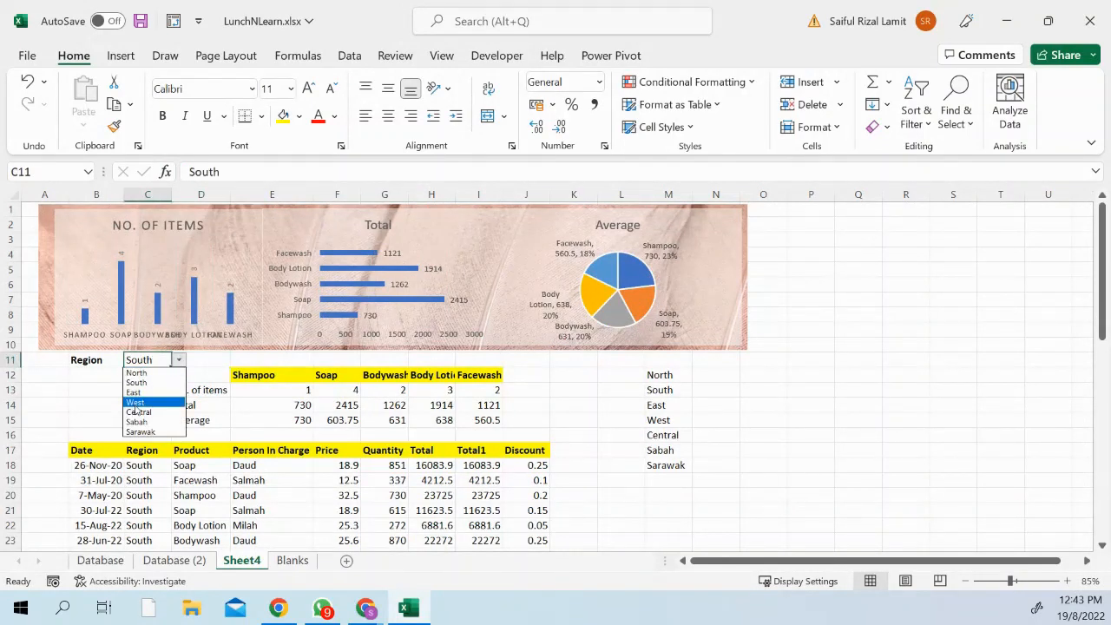
pyautogui.click(134, 393)
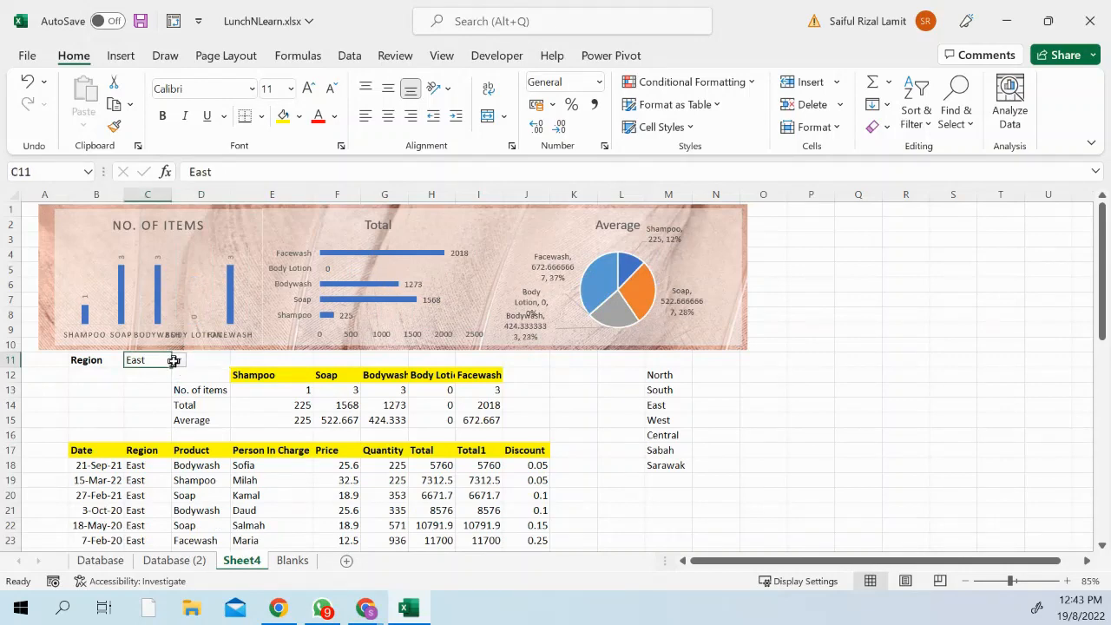
# Switch the region in C11 to West, choosing it twice to refresh the charts.
pyautogui.click(174, 361)
pyautogui.click(139, 406)
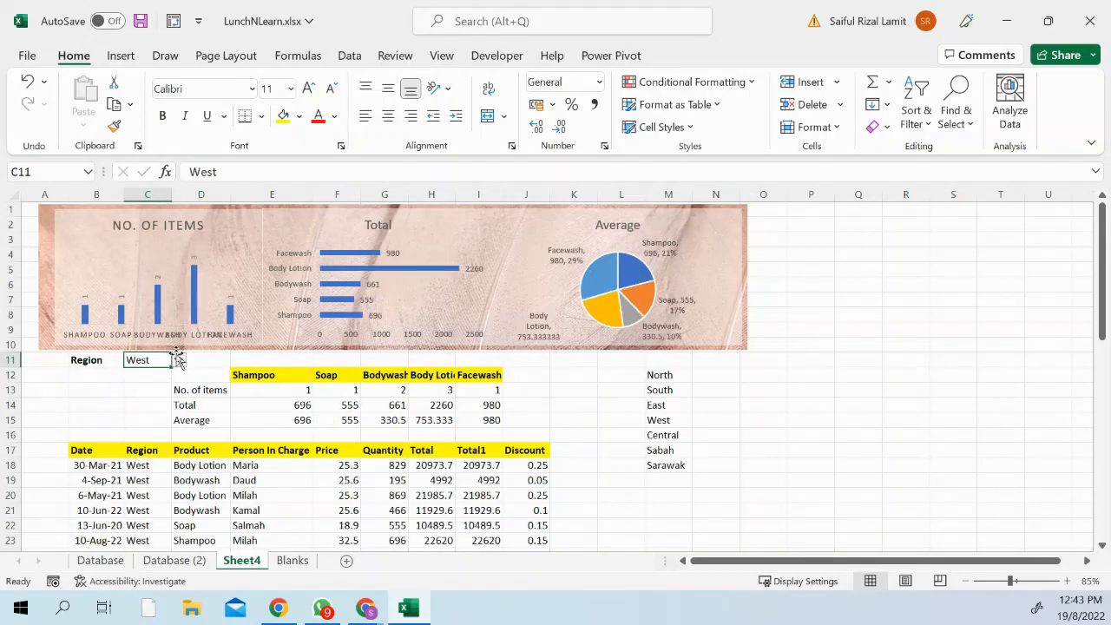
pyautogui.click(179, 359)
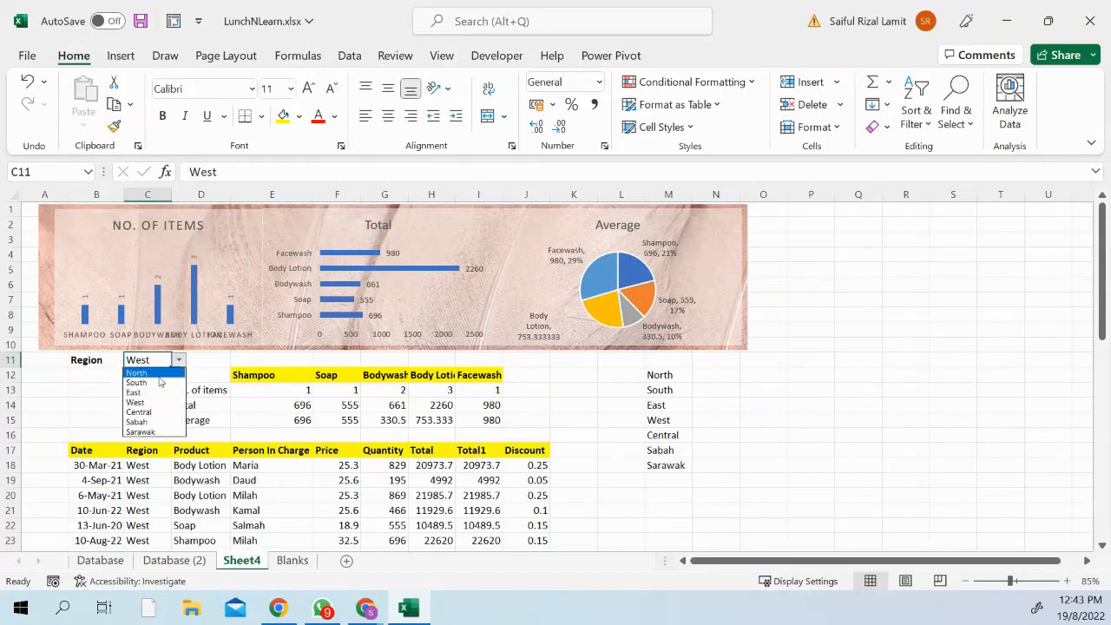
pyautogui.click(136, 403)
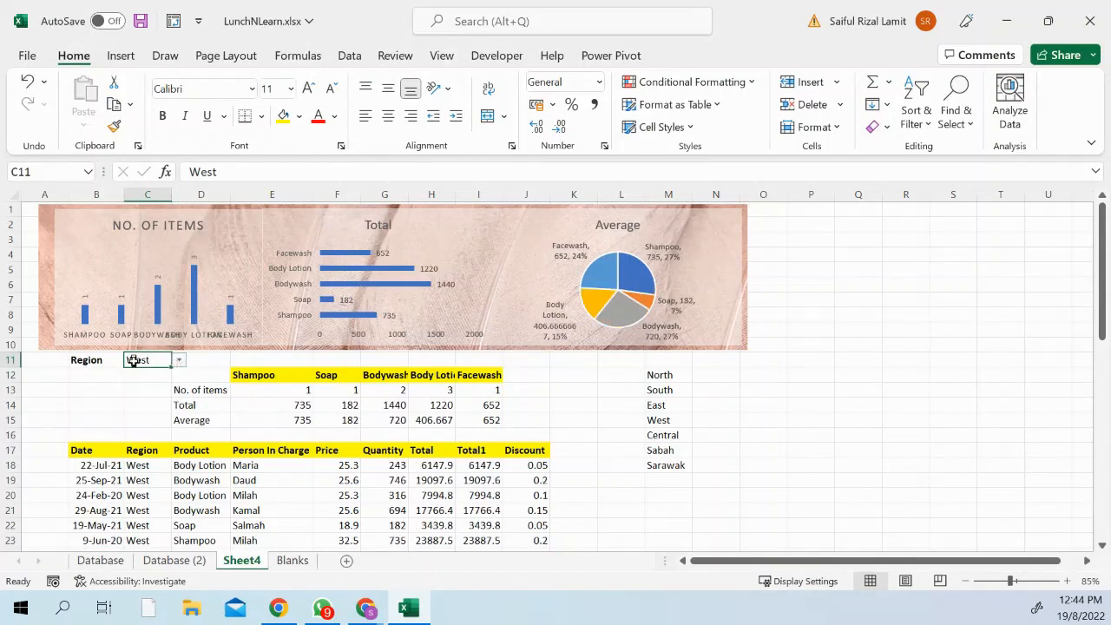
# Switch the region in C11 to Sabah and then to Sarawak to compare the charts.
pyautogui.click(179, 359)
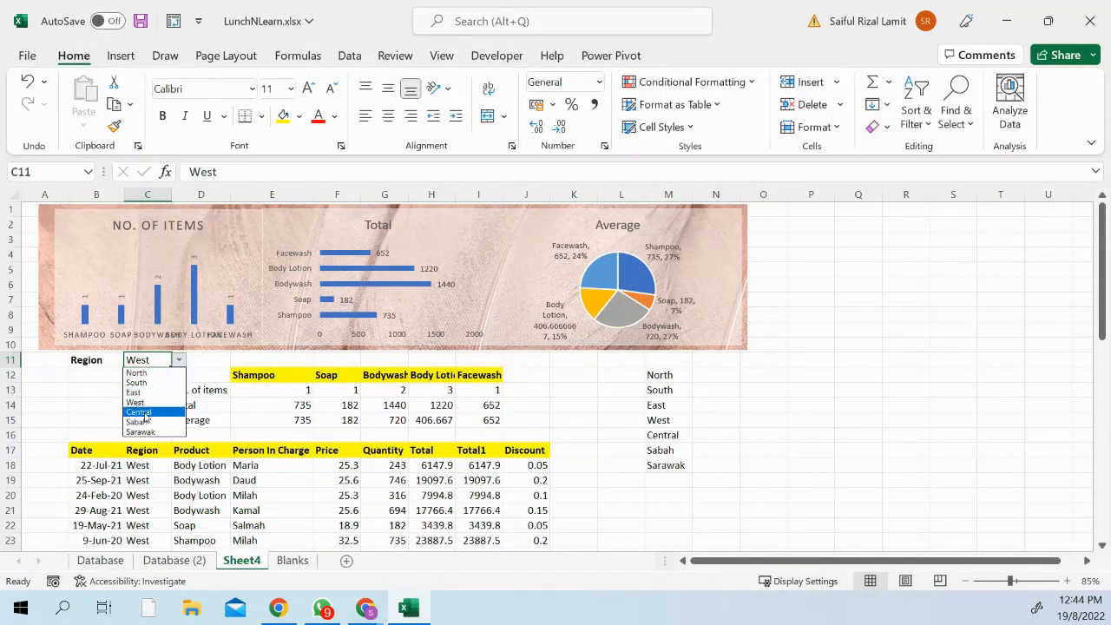
pyautogui.click(142, 422)
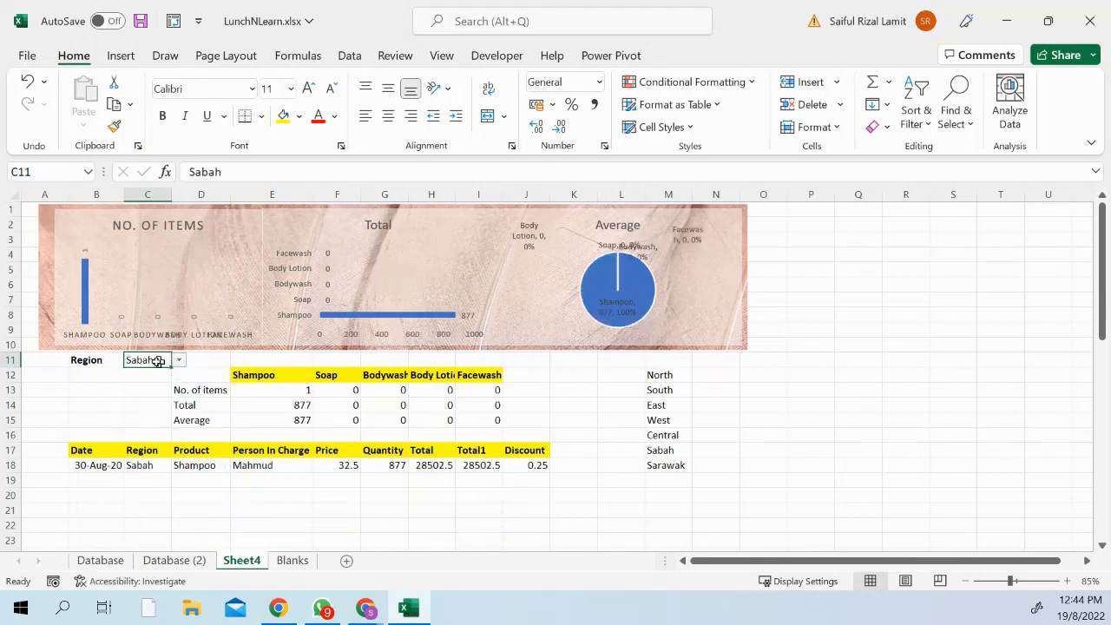
pyautogui.click(179, 359)
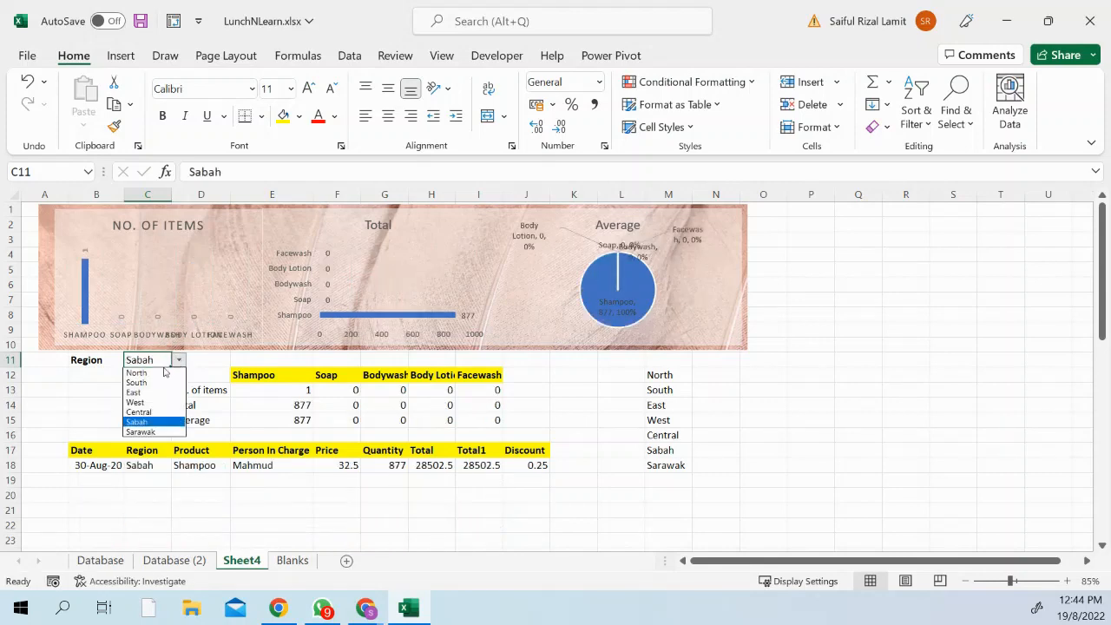
pyautogui.click(141, 432)
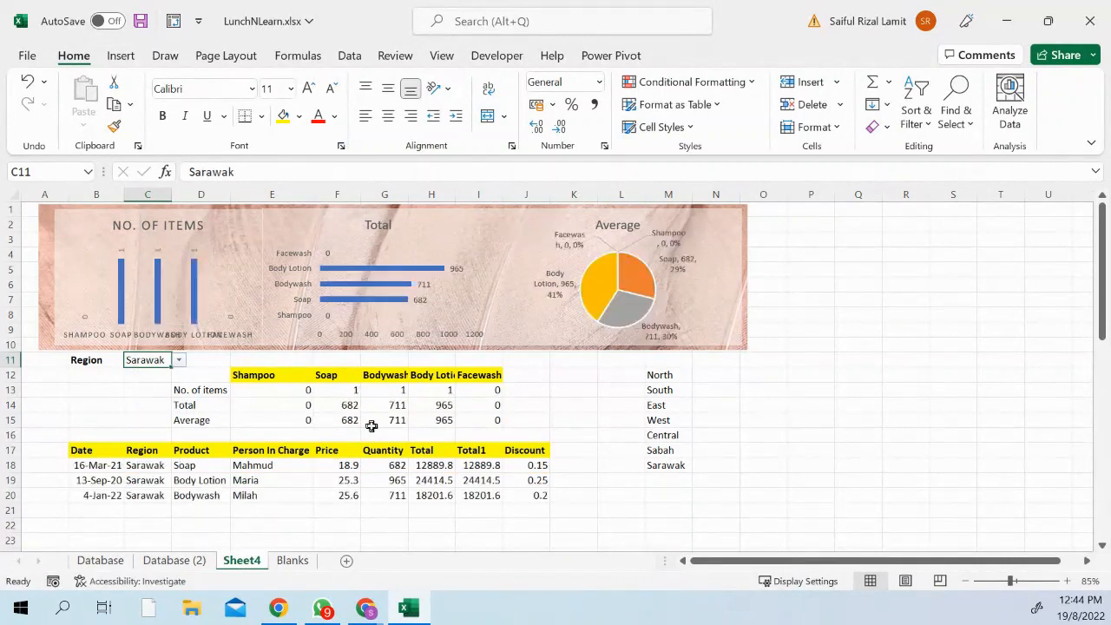
# Set the region in C11 back to North.
pyautogui.click(179, 360)
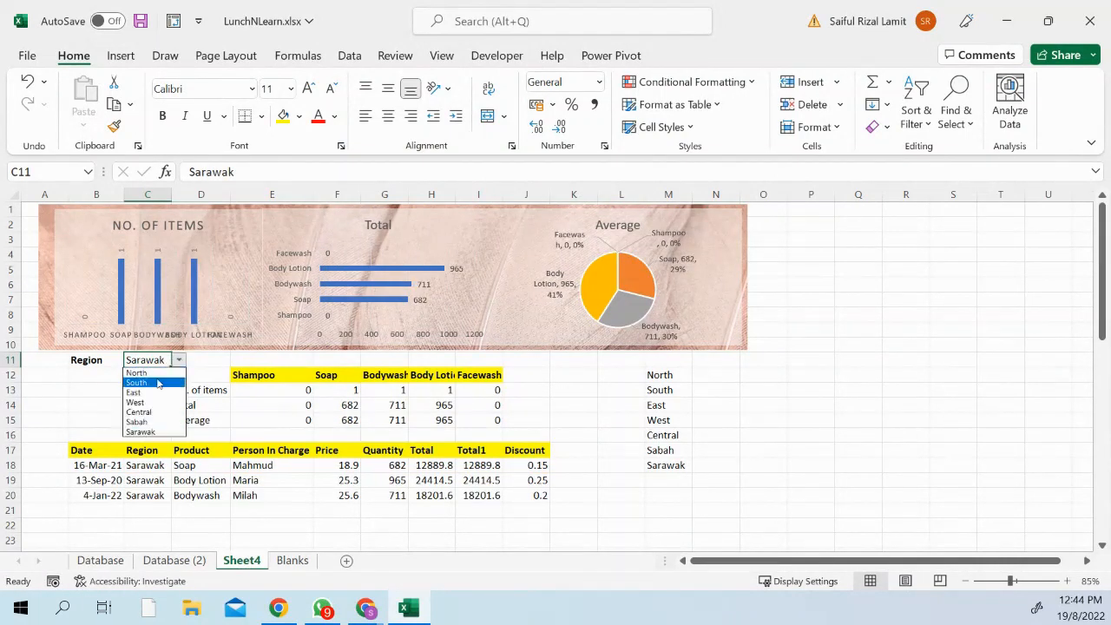
pyautogui.click(149, 373)
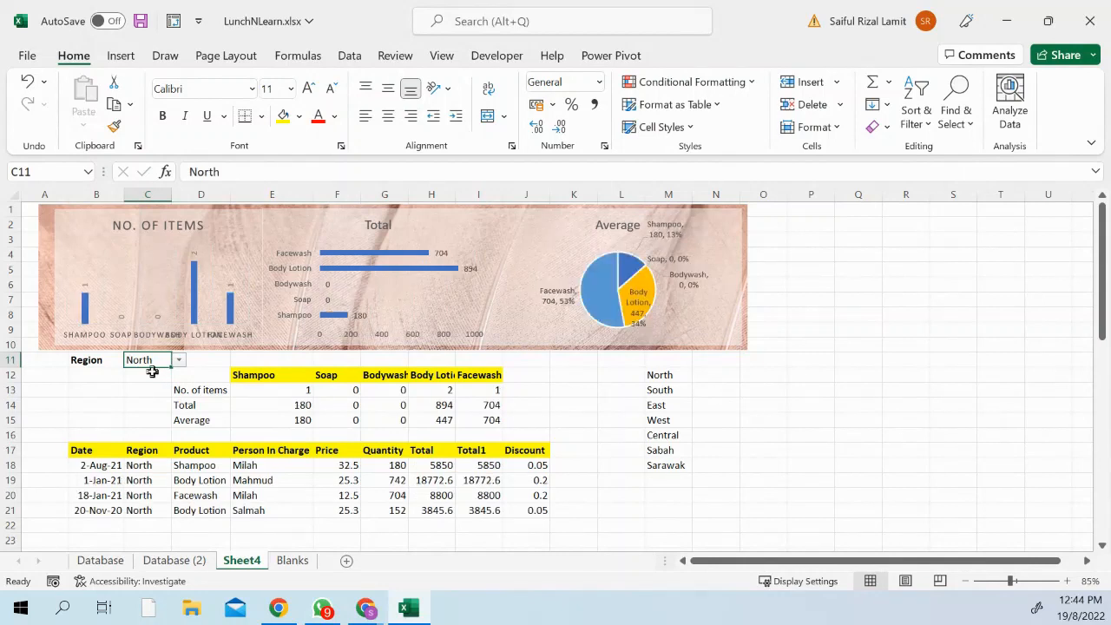